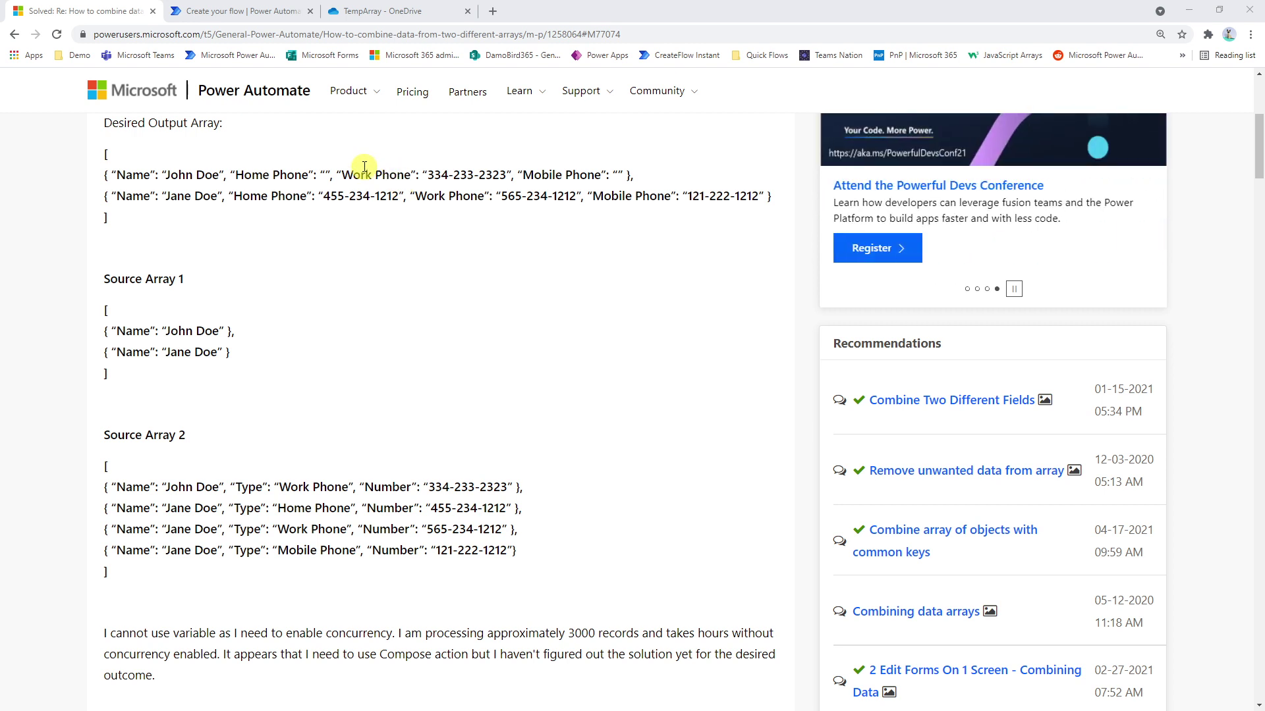
# Switch to the Power Automate flow and add a Compose action containing the copied Source Array 2 JSON as its inputs.
pyautogui.click(214, 11)
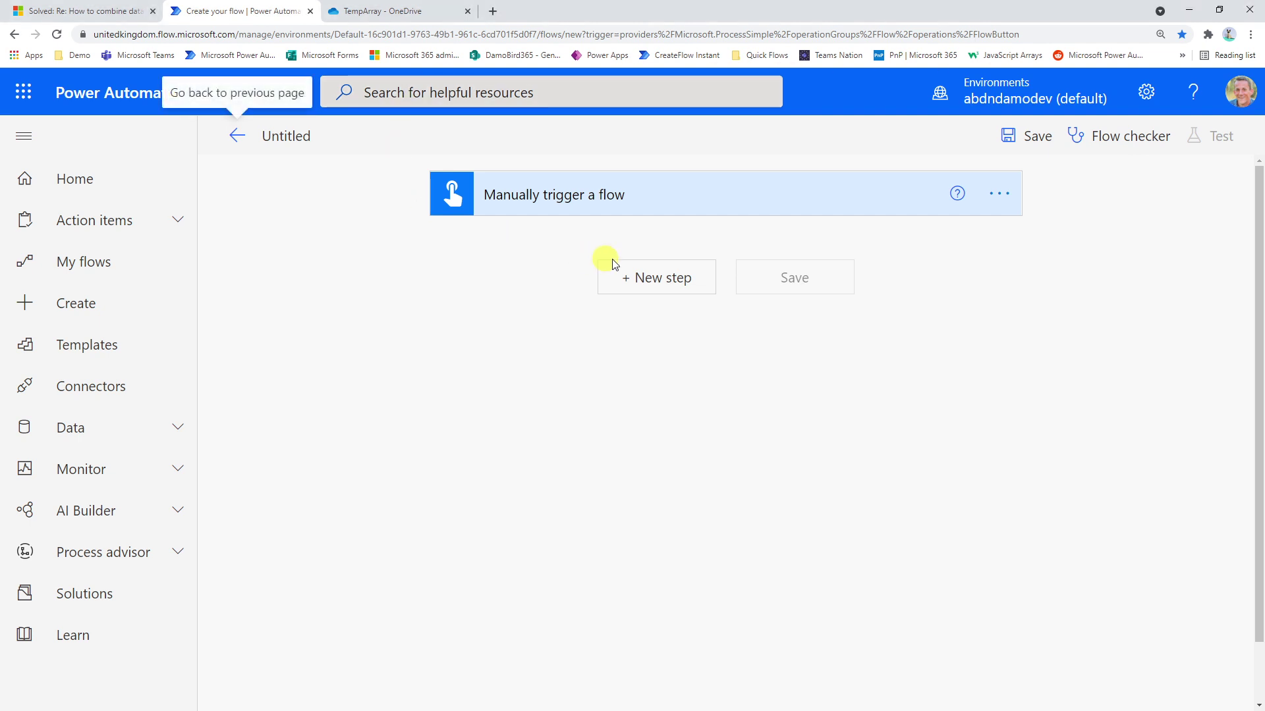
pyautogui.click(652, 289)
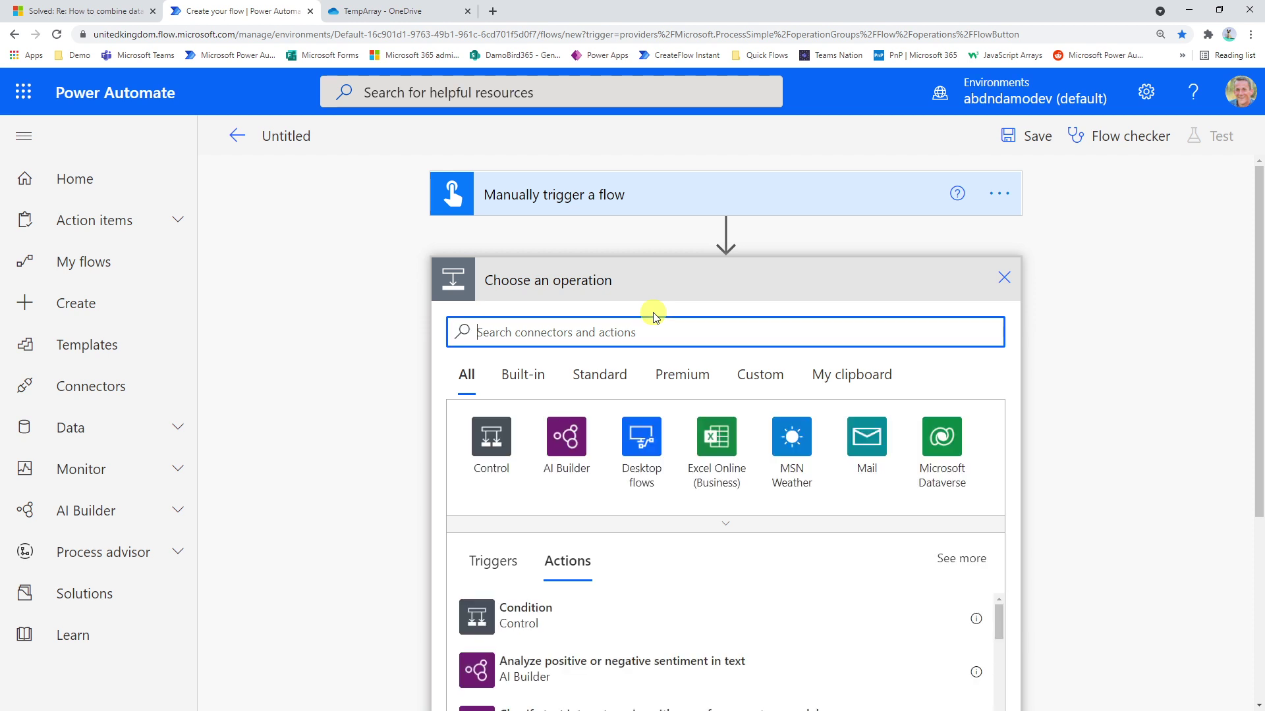
pyautogui.write('compose')
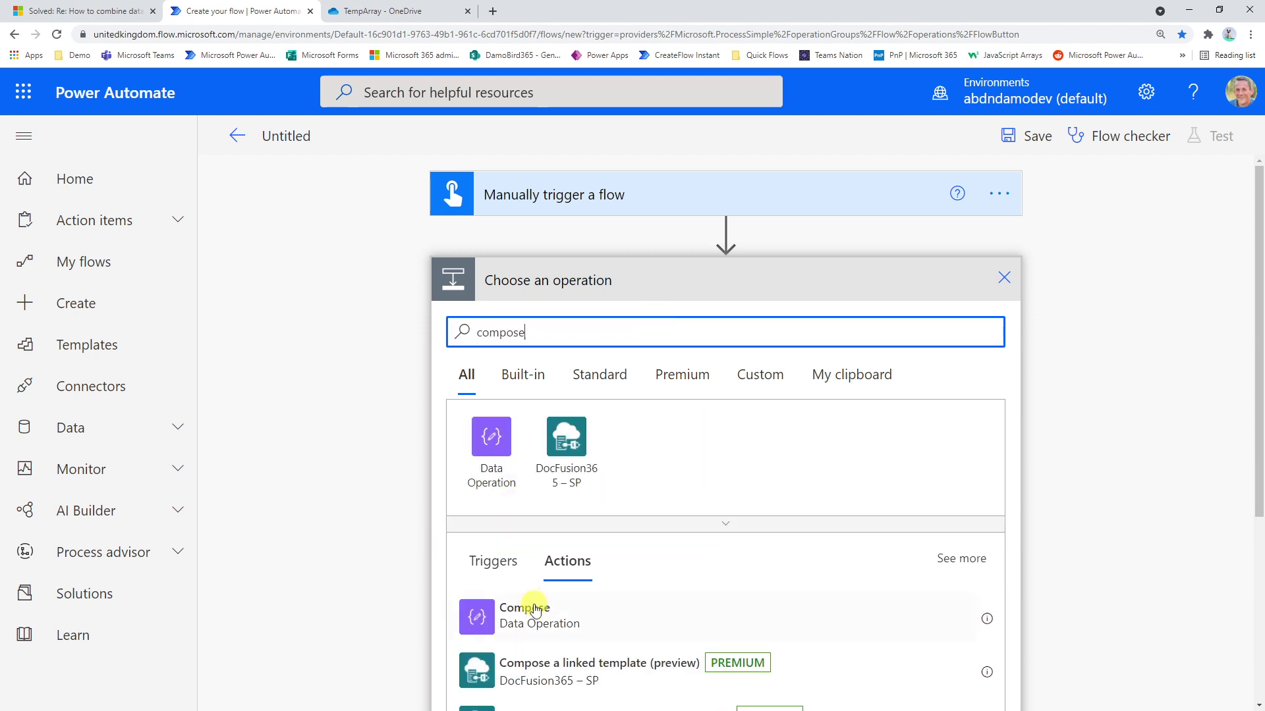
pyautogui.click(528, 619)
pyautogui.click(601, 322)
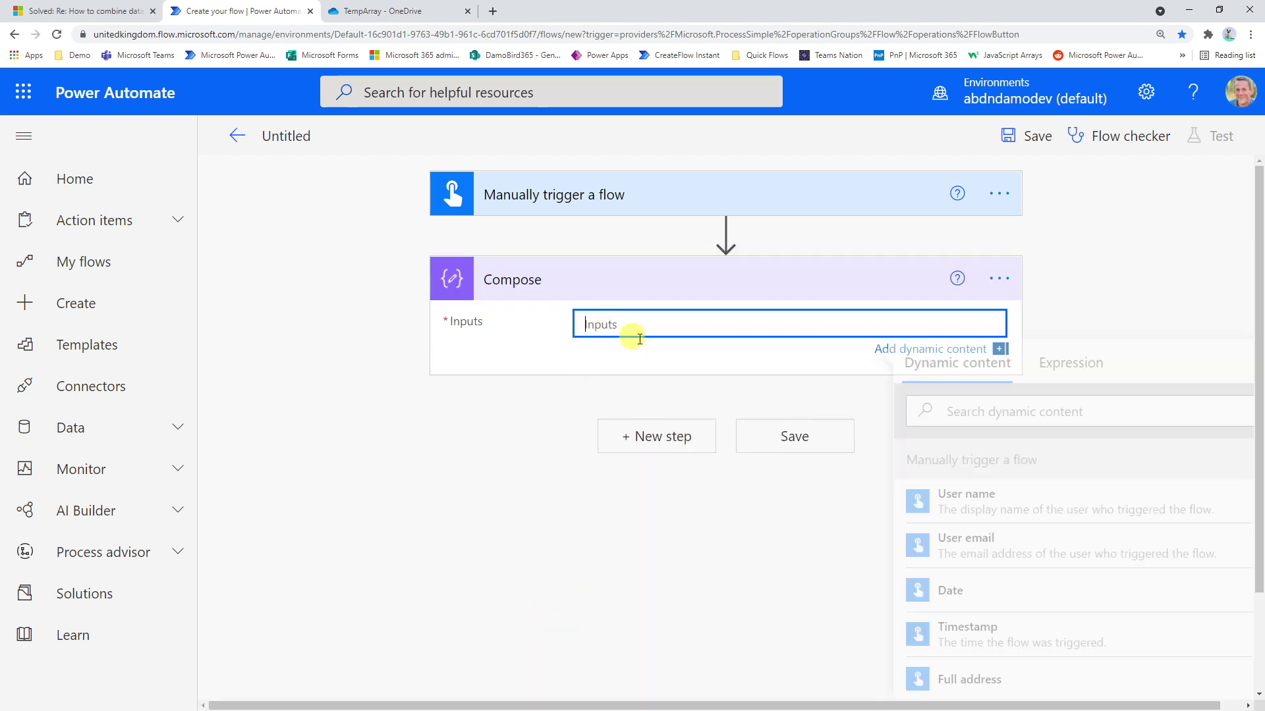
pyautogui.hotkey('ctrl', 'v')
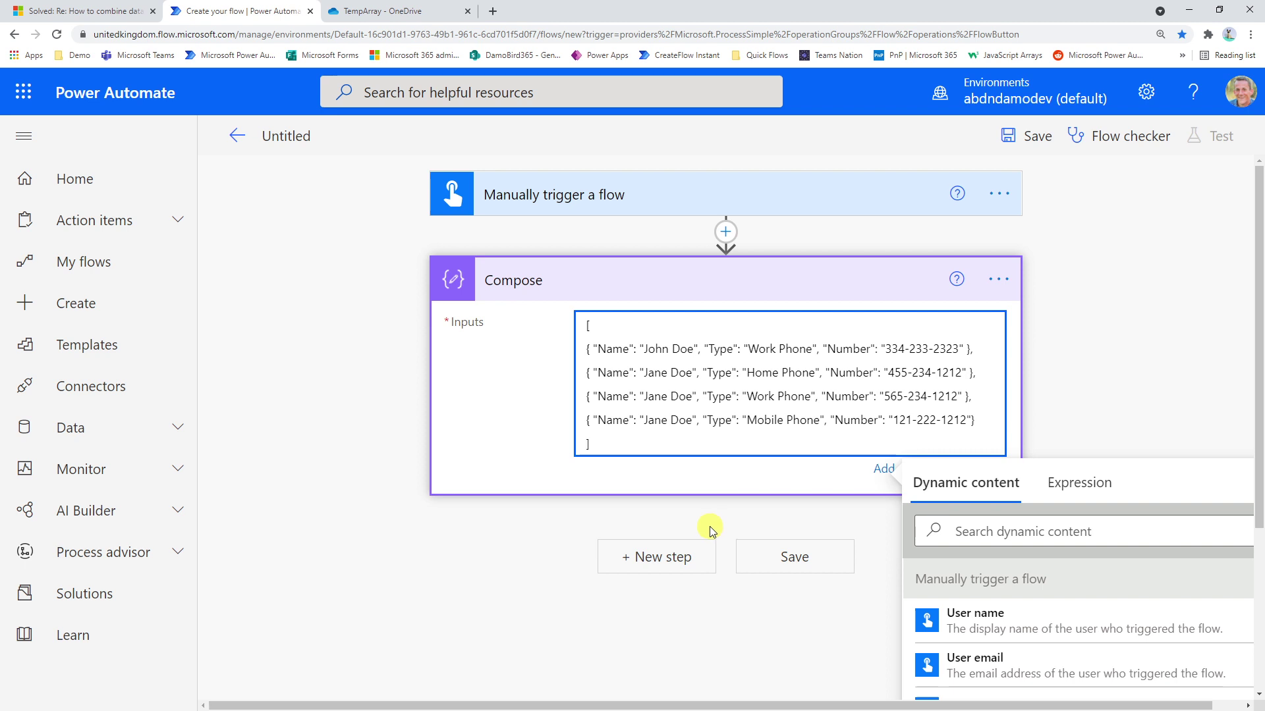
# Rename the Compose action holding the source data to Array.
pyautogui.click(105, 11)
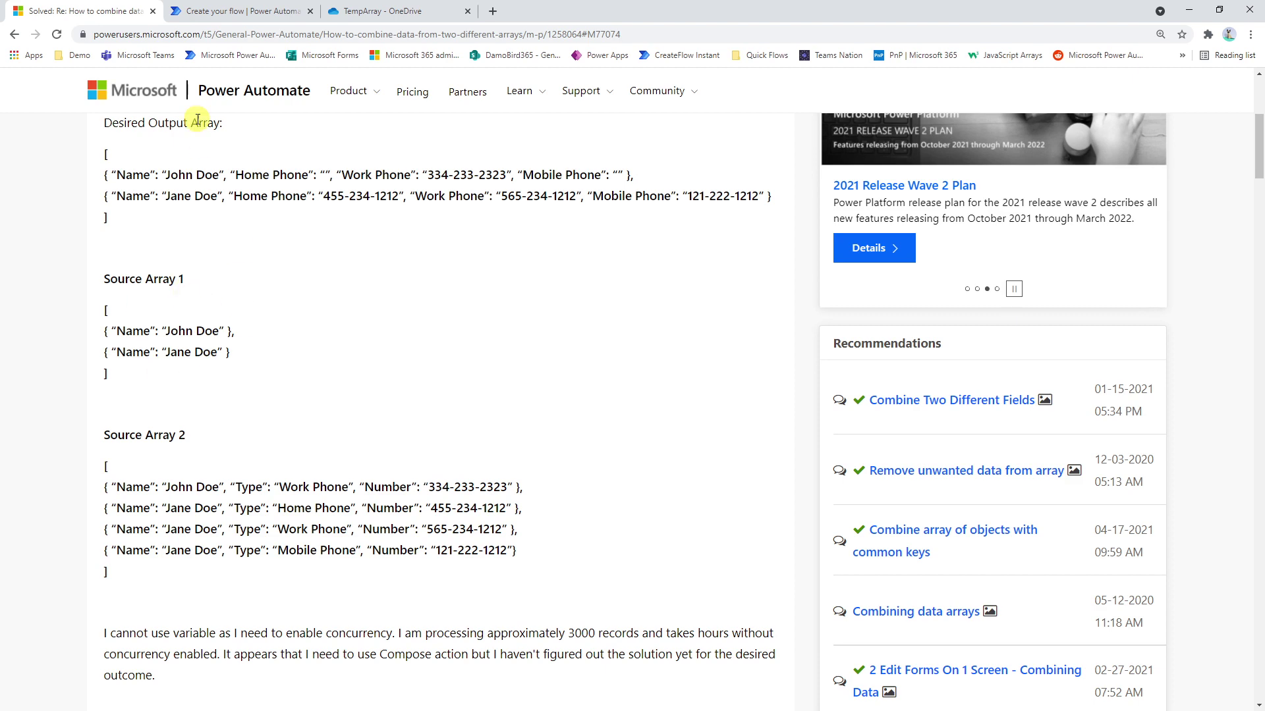
pyautogui.click(242, 19)
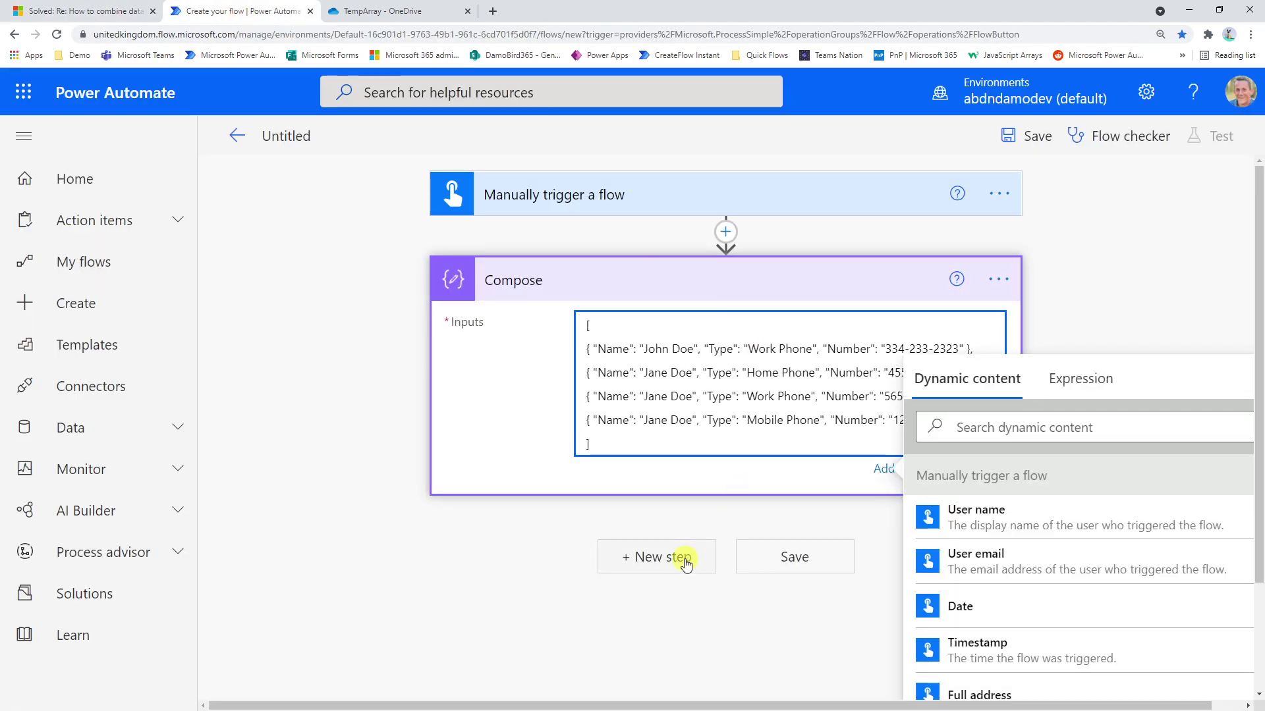
pyautogui.click(836, 281)
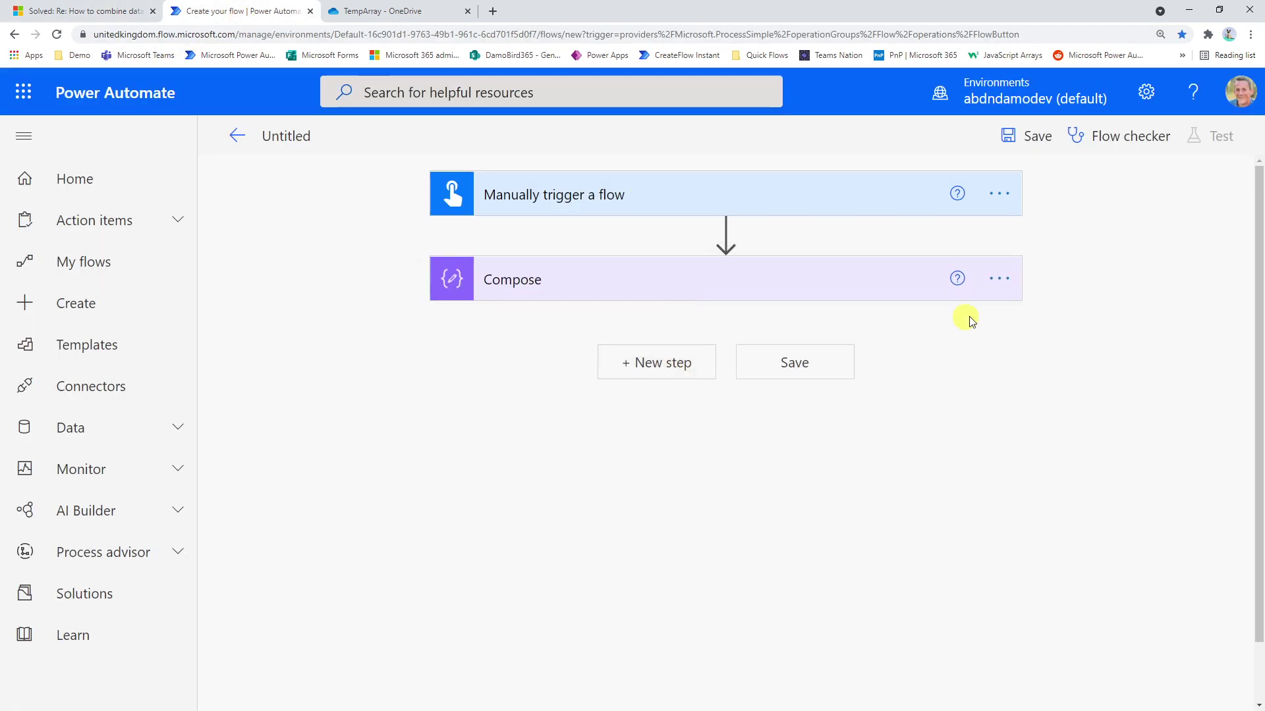
pyautogui.click(999, 296)
pyautogui.click(1014, 310)
pyautogui.write('Array')
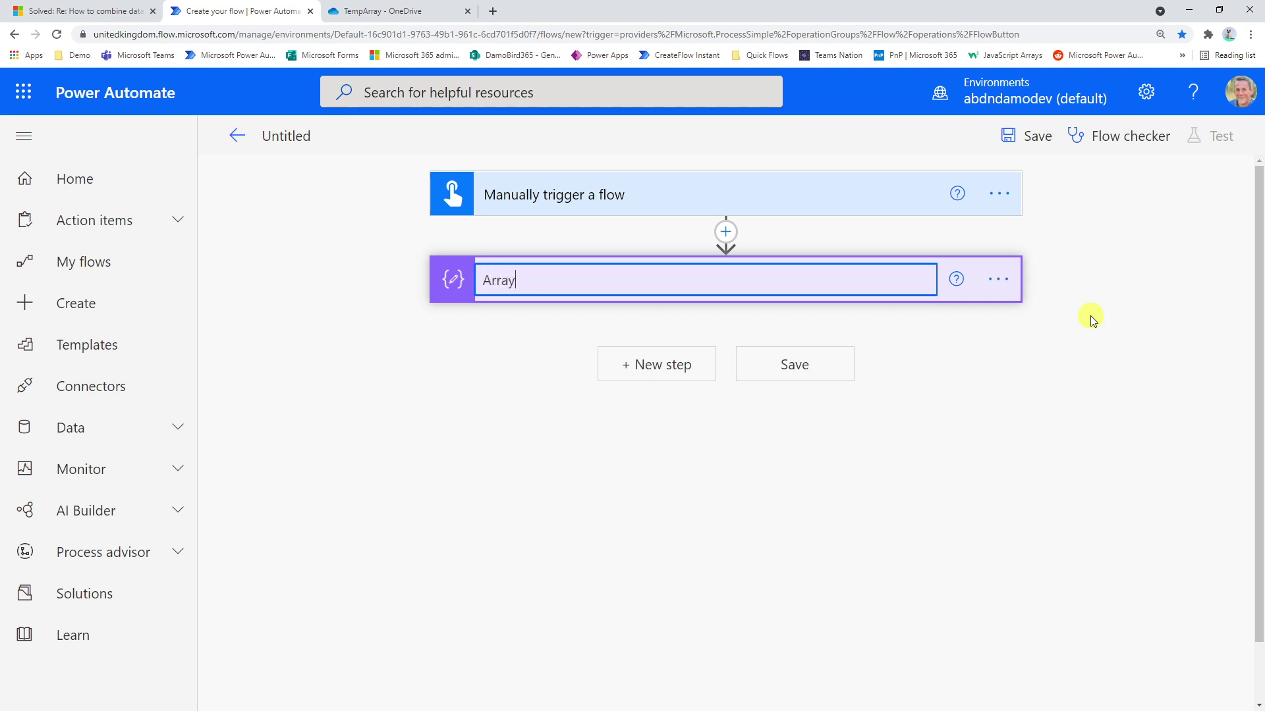
pyautogui.press('Return')
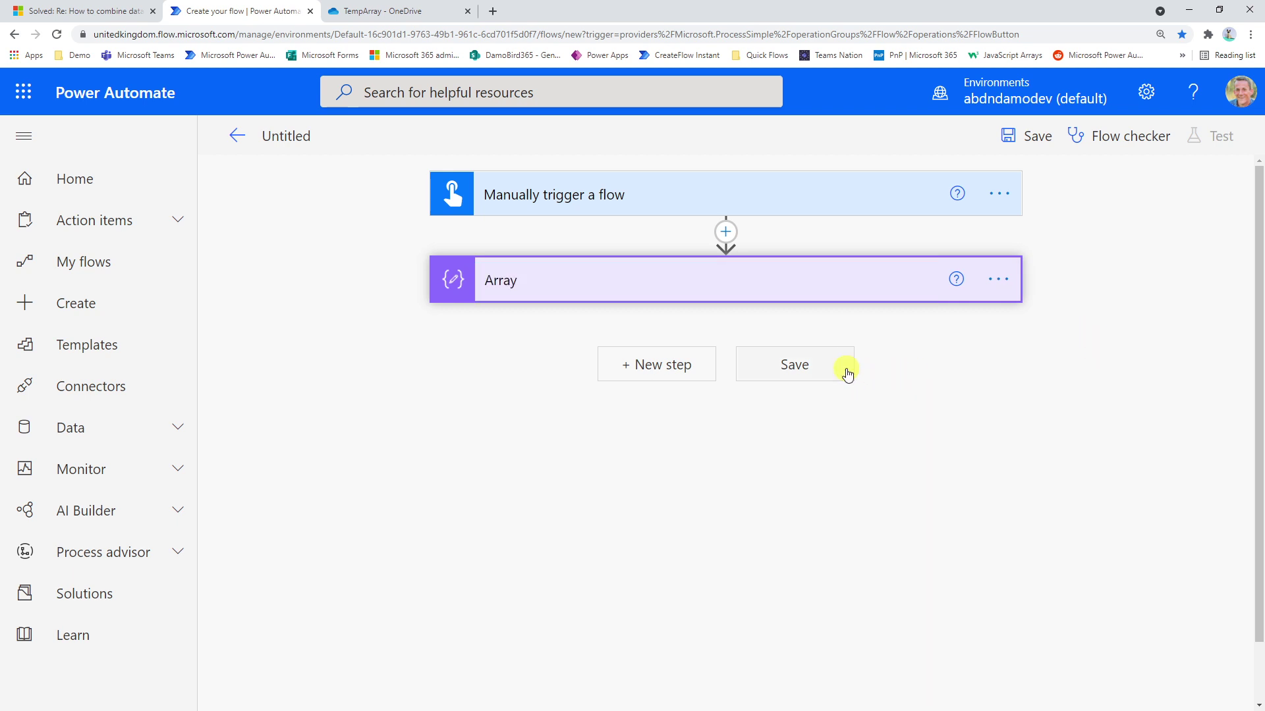
# Add a Select data operation below Array, using the Array action's Outputs as its From source.
pyautogui.click(659, 365)
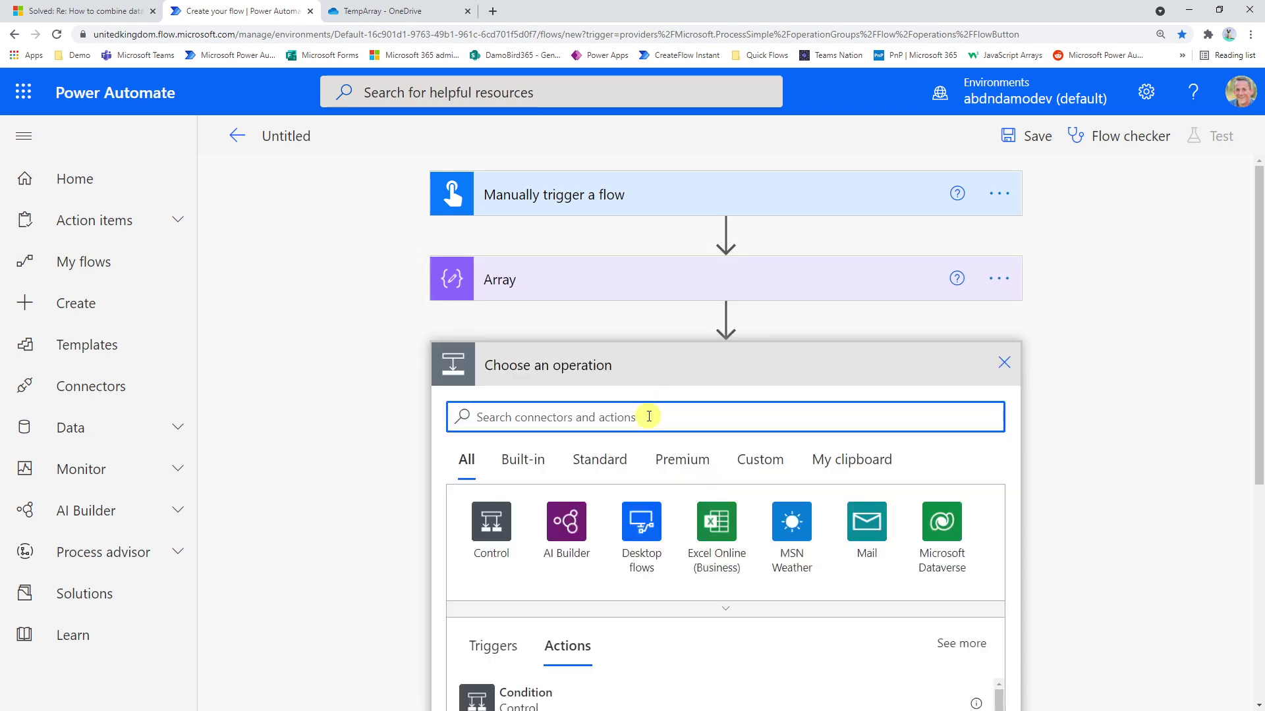
pyautogui.write('select')
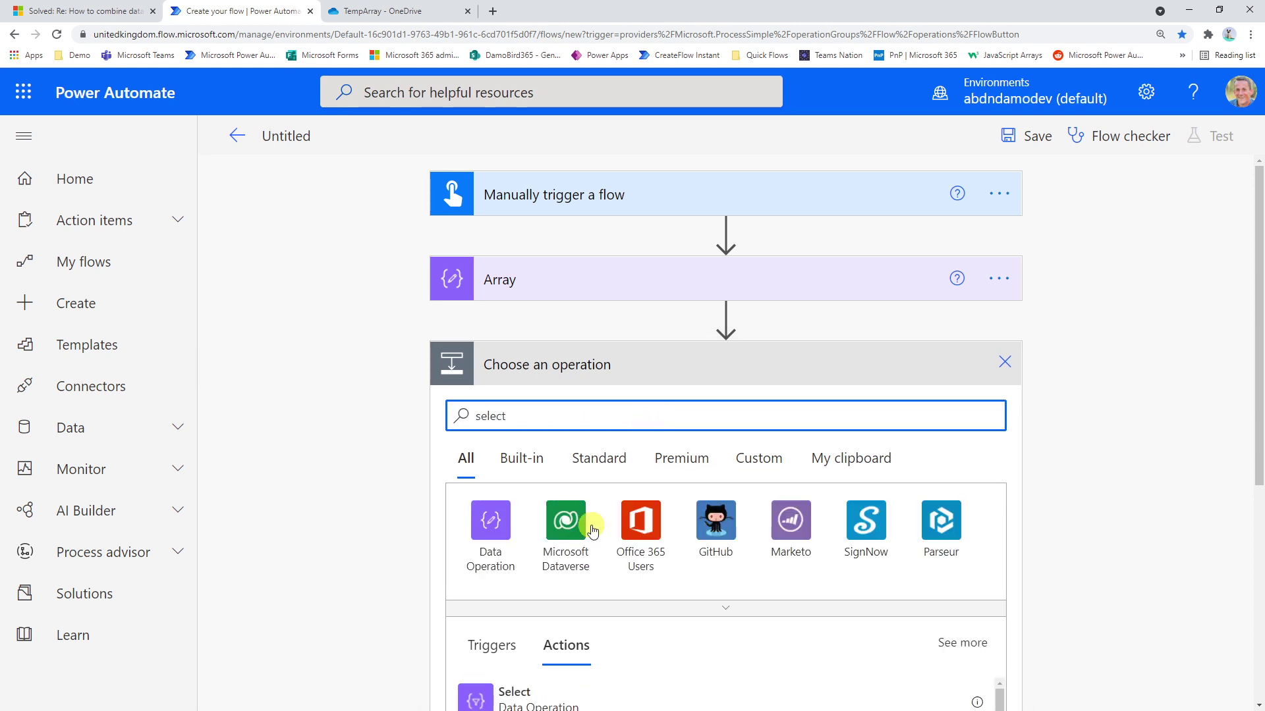
pyautogui.click(511, 692)
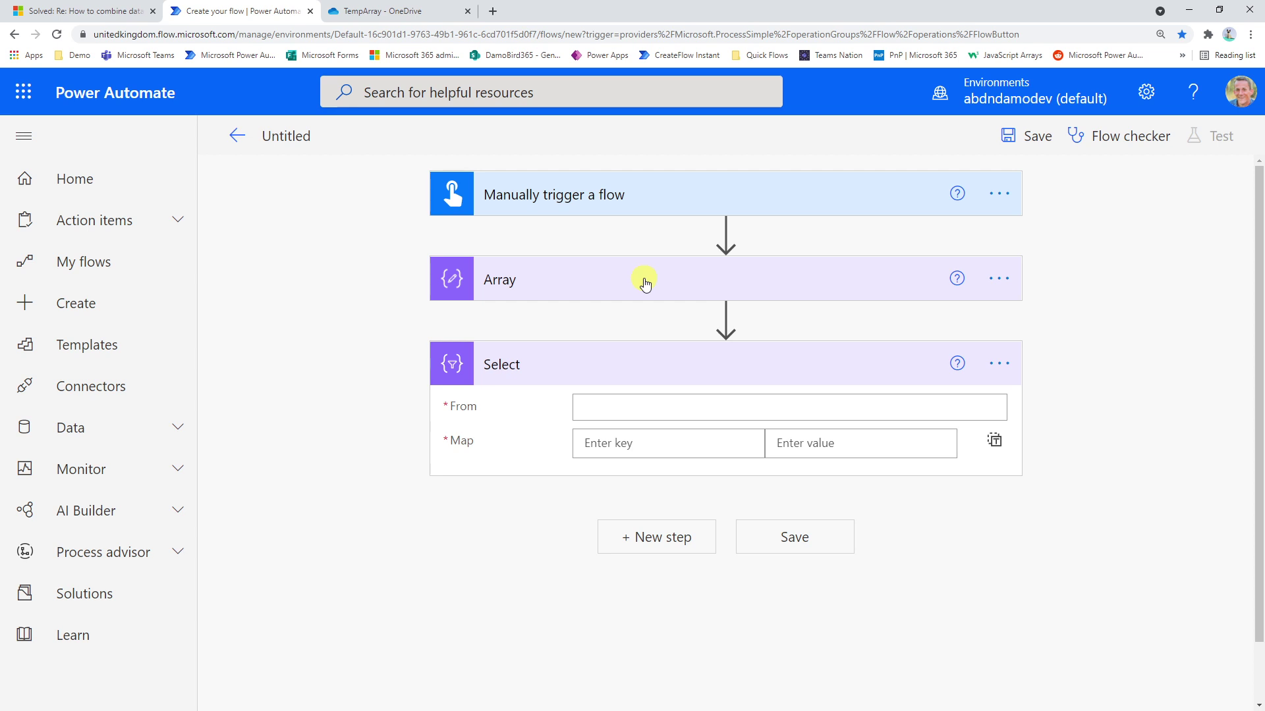
pyautogui.click(648, 411)
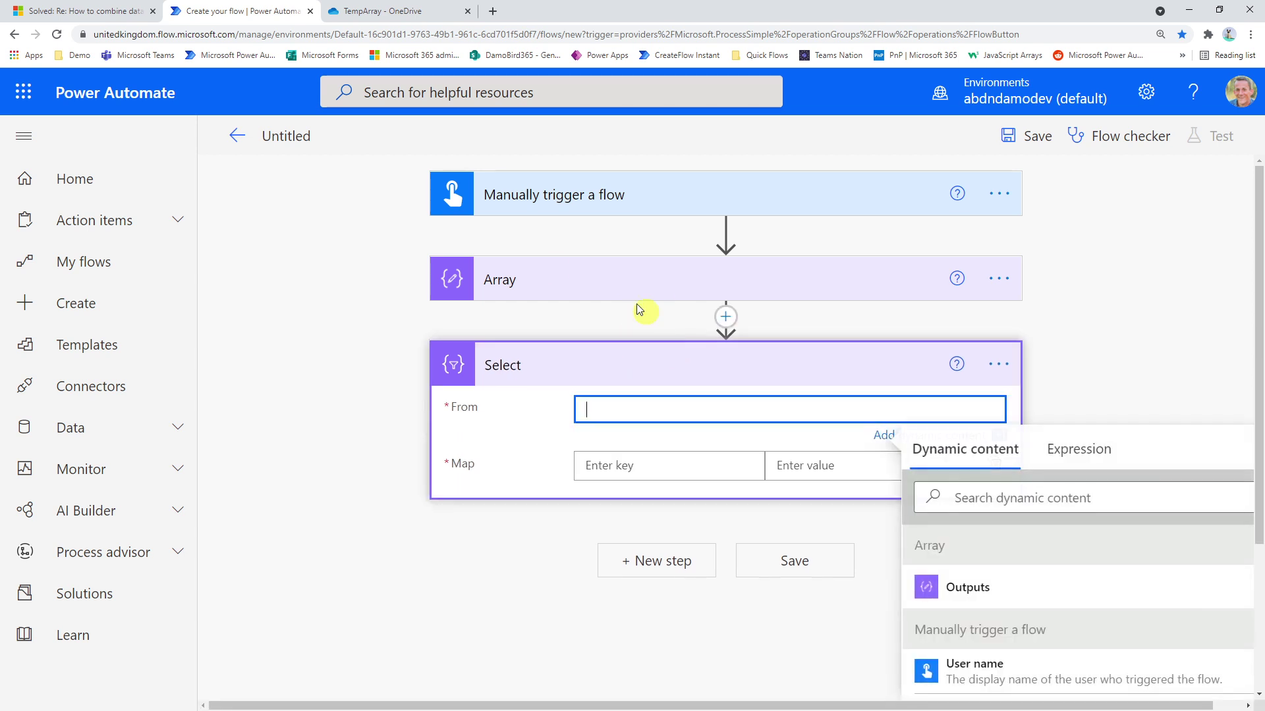
pyautogui.click(968, 588)
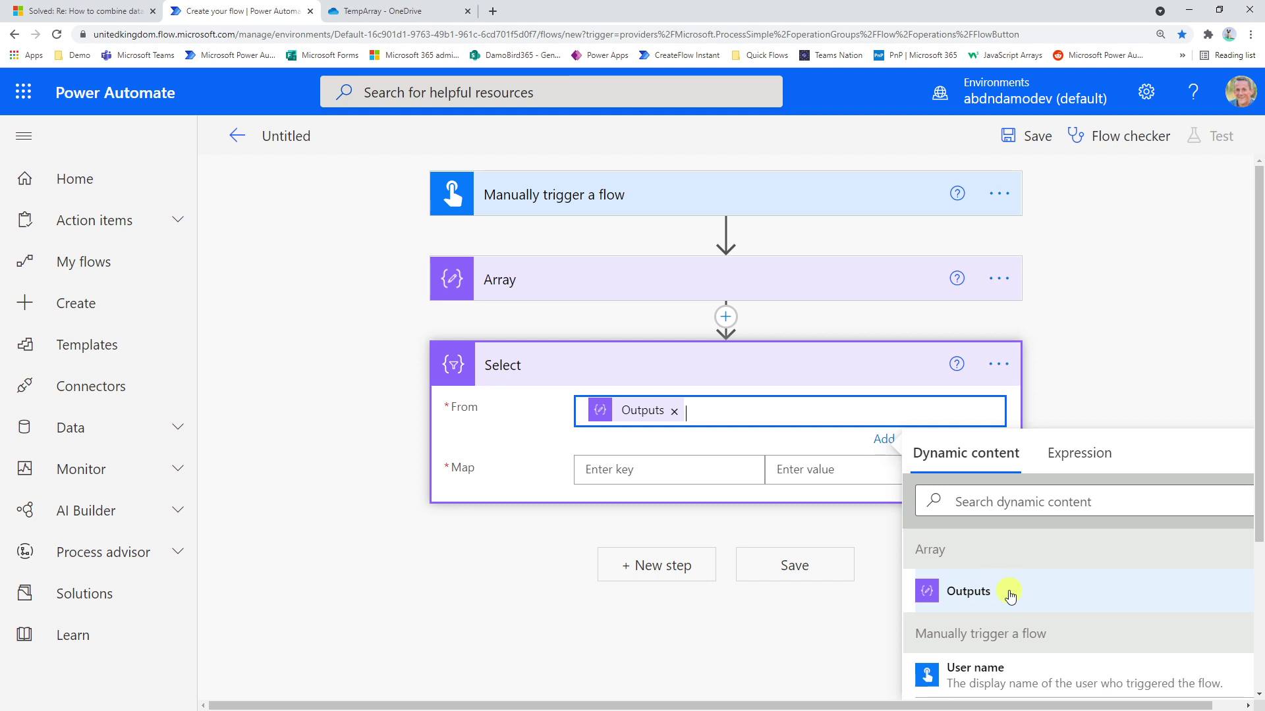
# Switch the Select action's Map to text mode and set it to the expression item()?['Name'], checking it against the Array inputs.
pyautogui.click(660, 468)
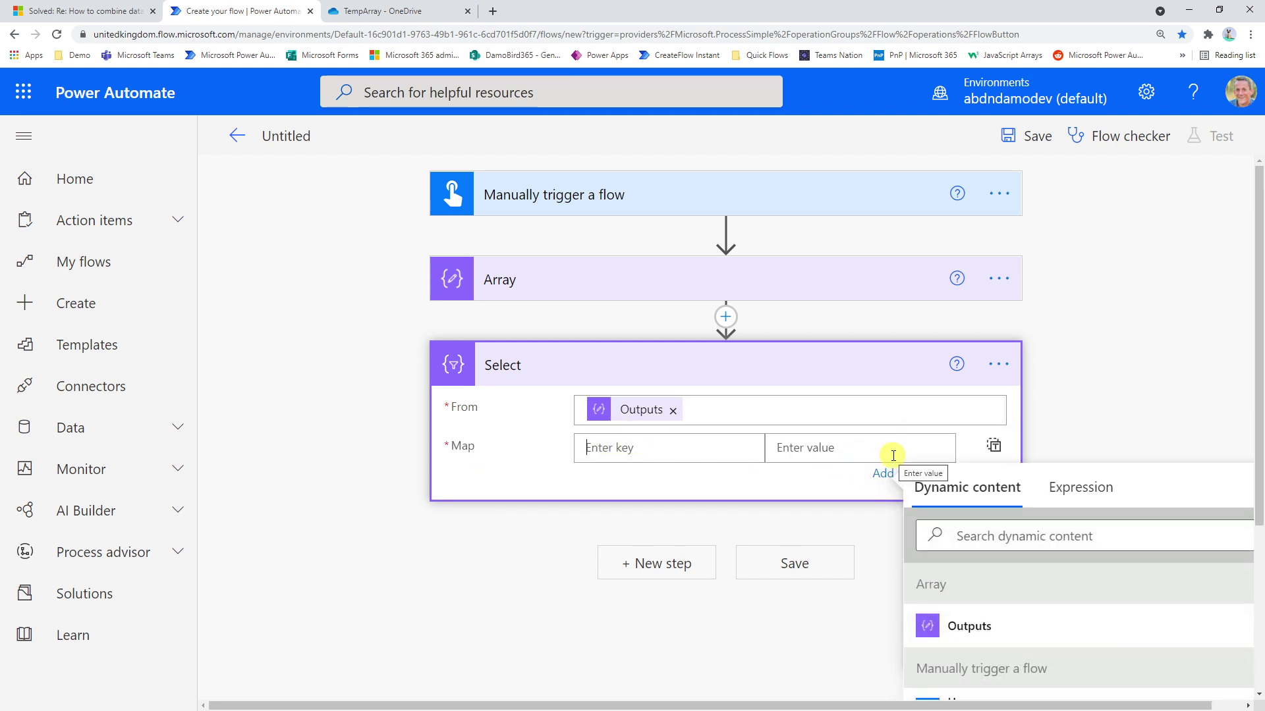
pyautogui.click(994, 446)
pyautogui.click(825, 446)
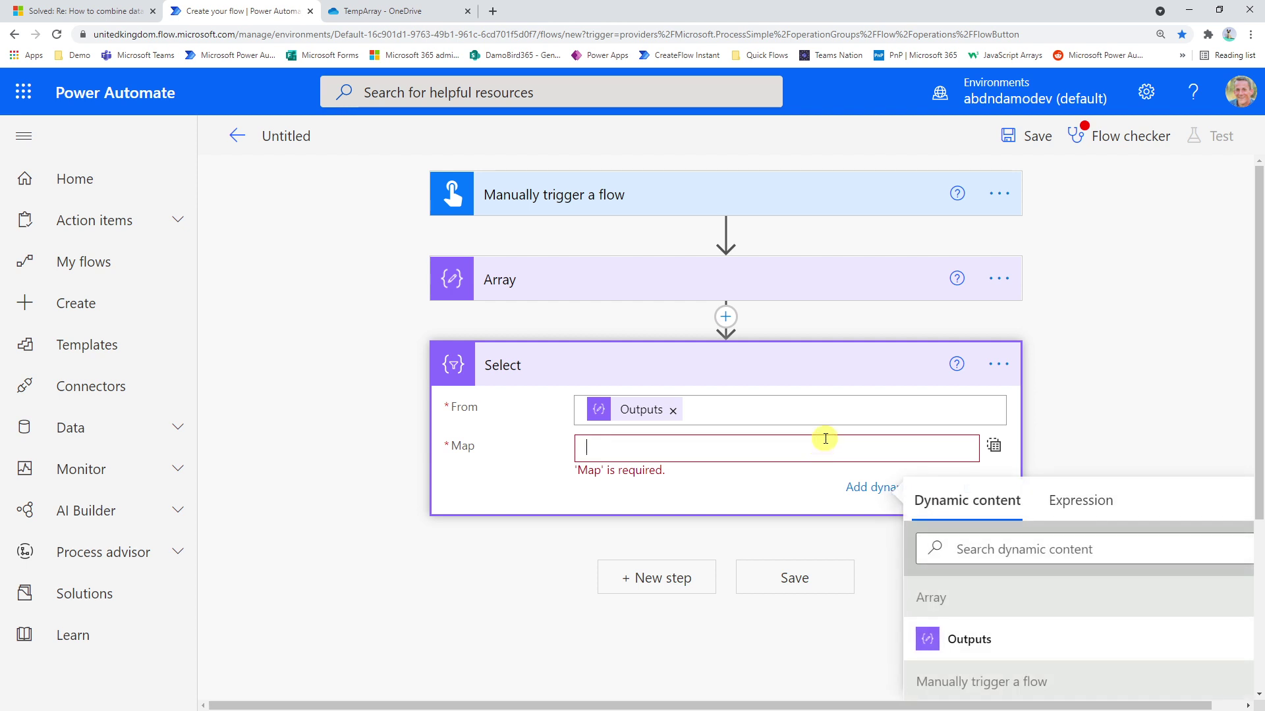
pyautogui.click(1079, 500)
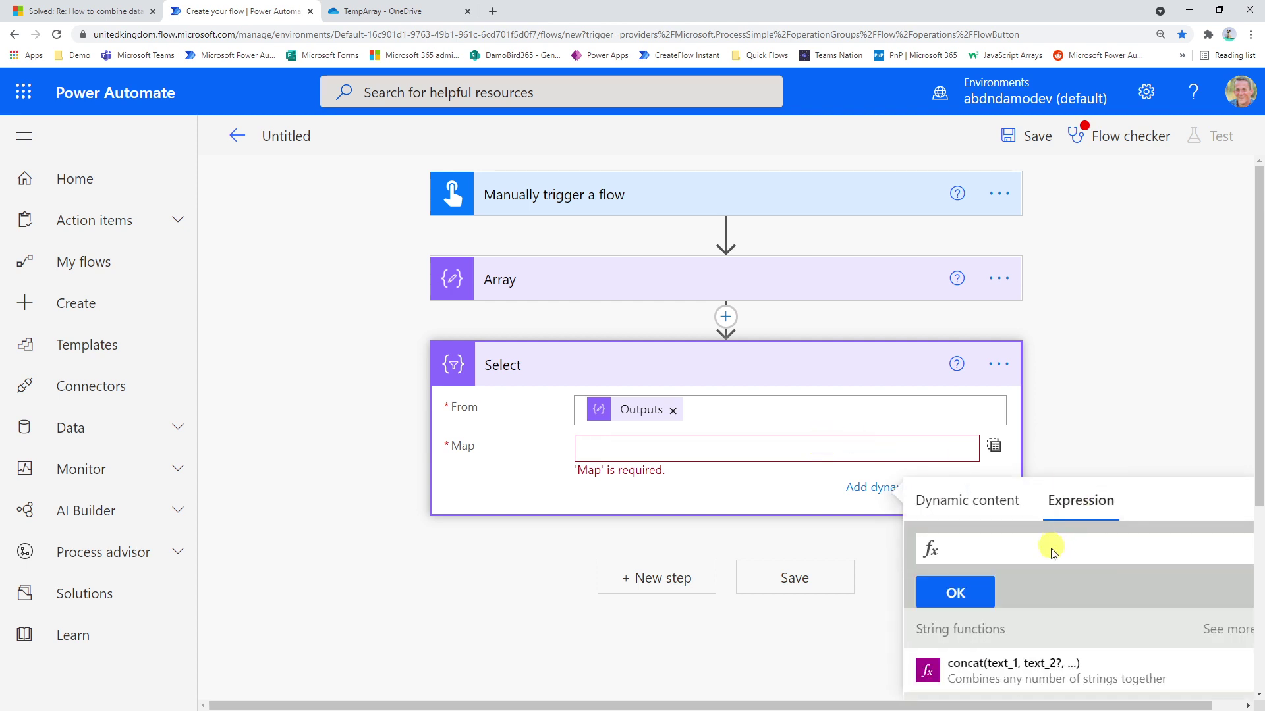
pyautogui.write('item')
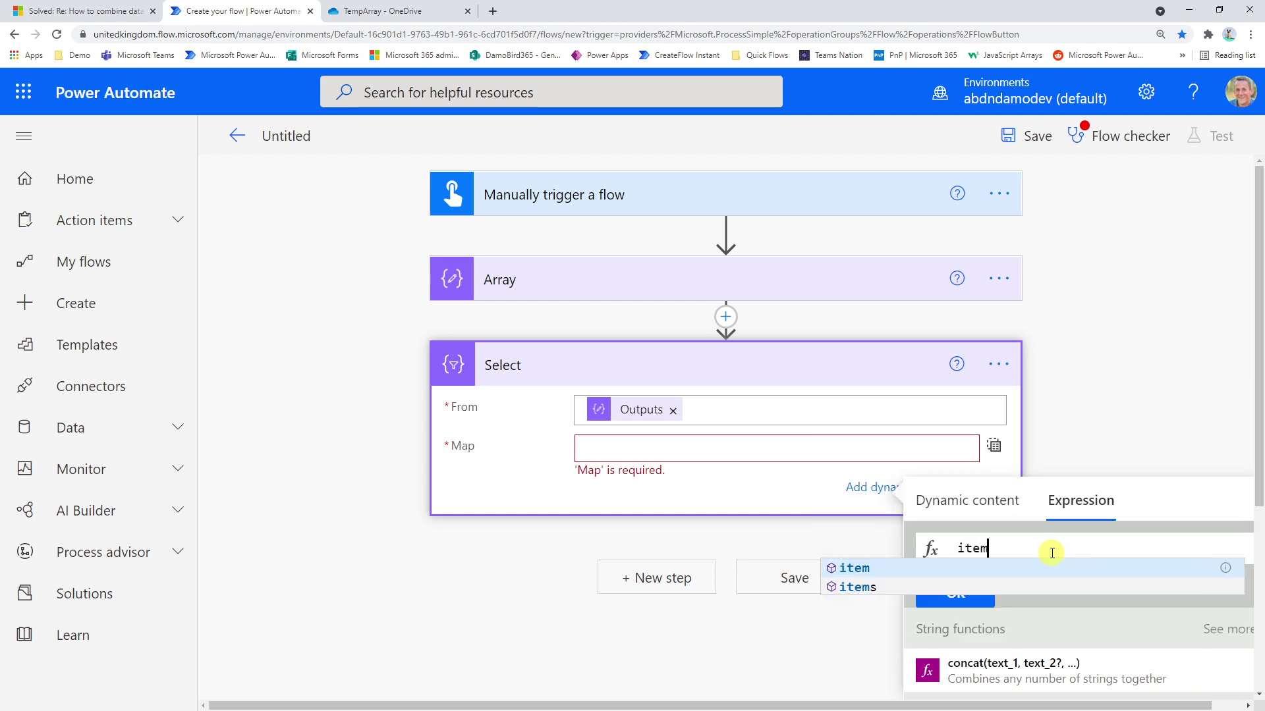
pyautogui.write('()')
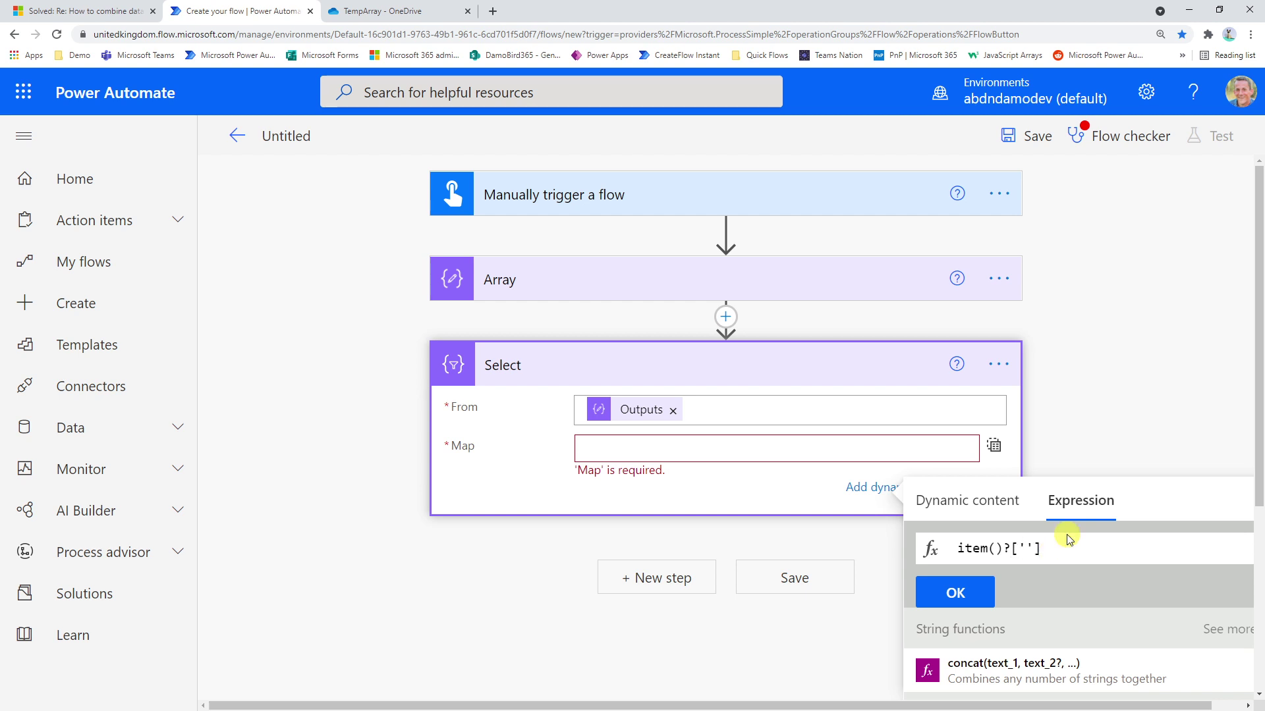
pyautogui.write('Name')
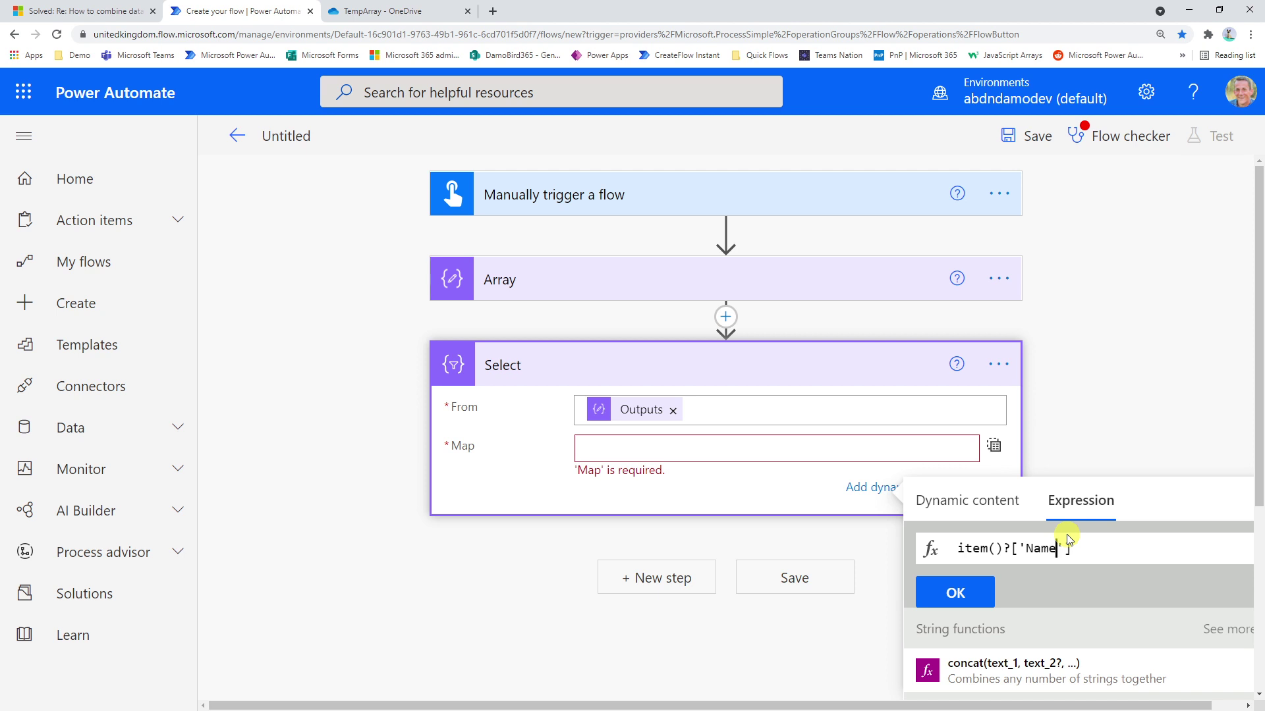
pyautogui.click(956, 591)
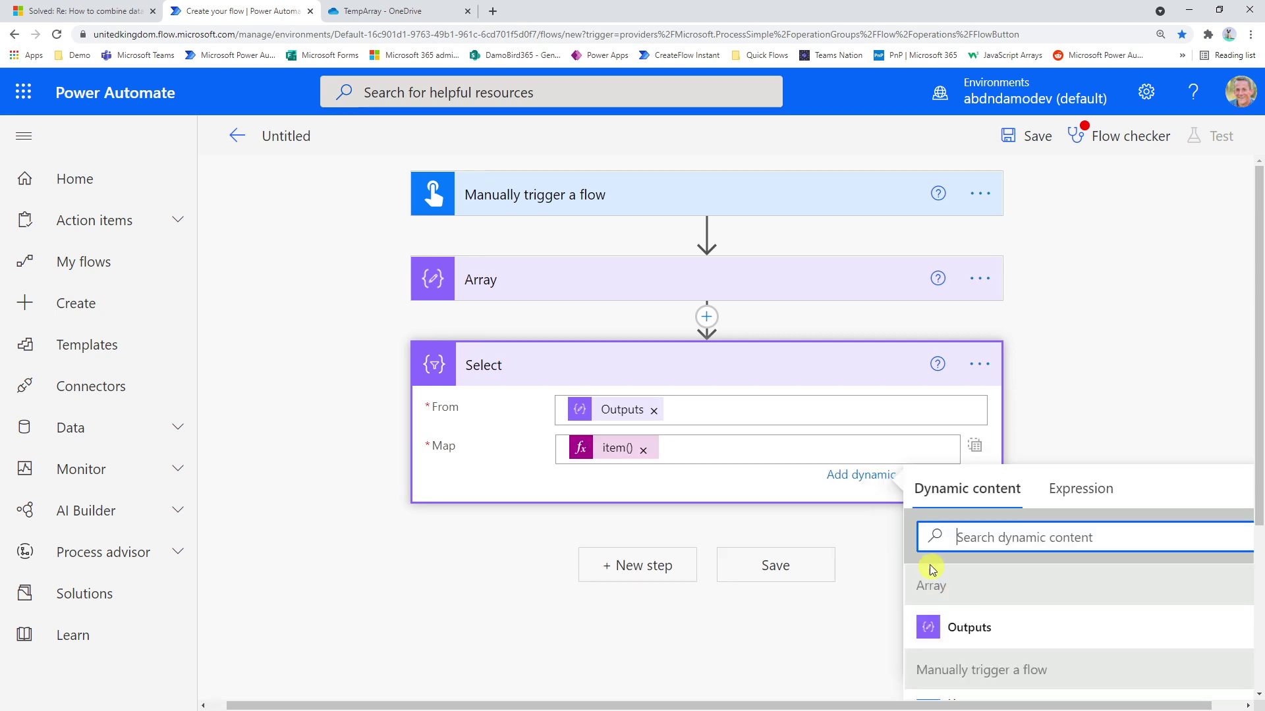
pyautogui.click(582, 288)
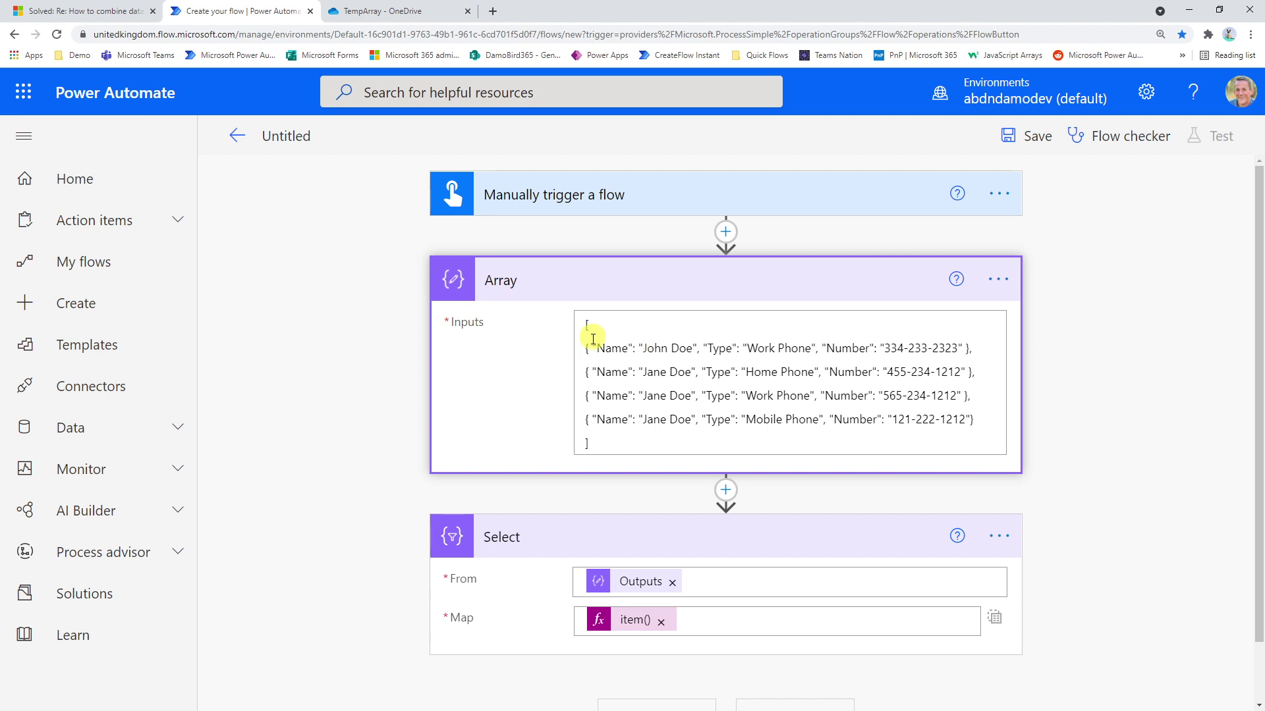
pyautogui.click(632, 622)
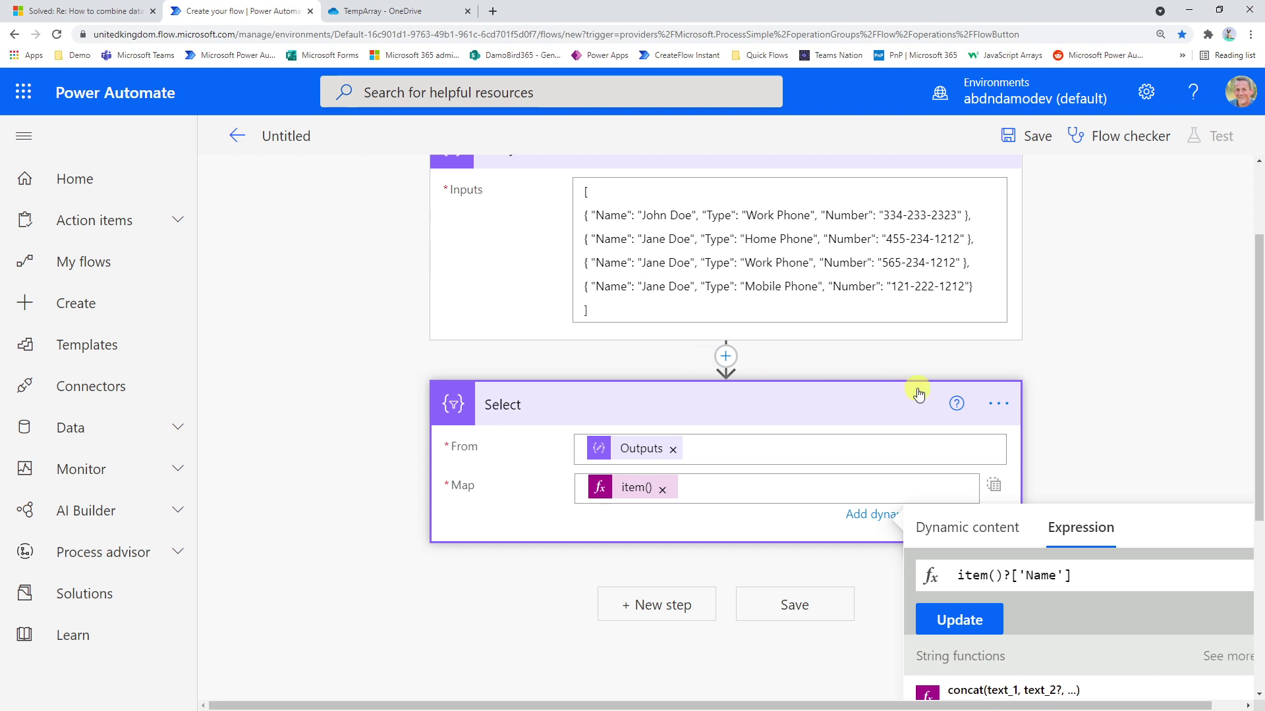
# Add a Compose data operation below the Select action.
pyautogui.scroll(-3, 757, 415)
pyautogui.click(636, 413)
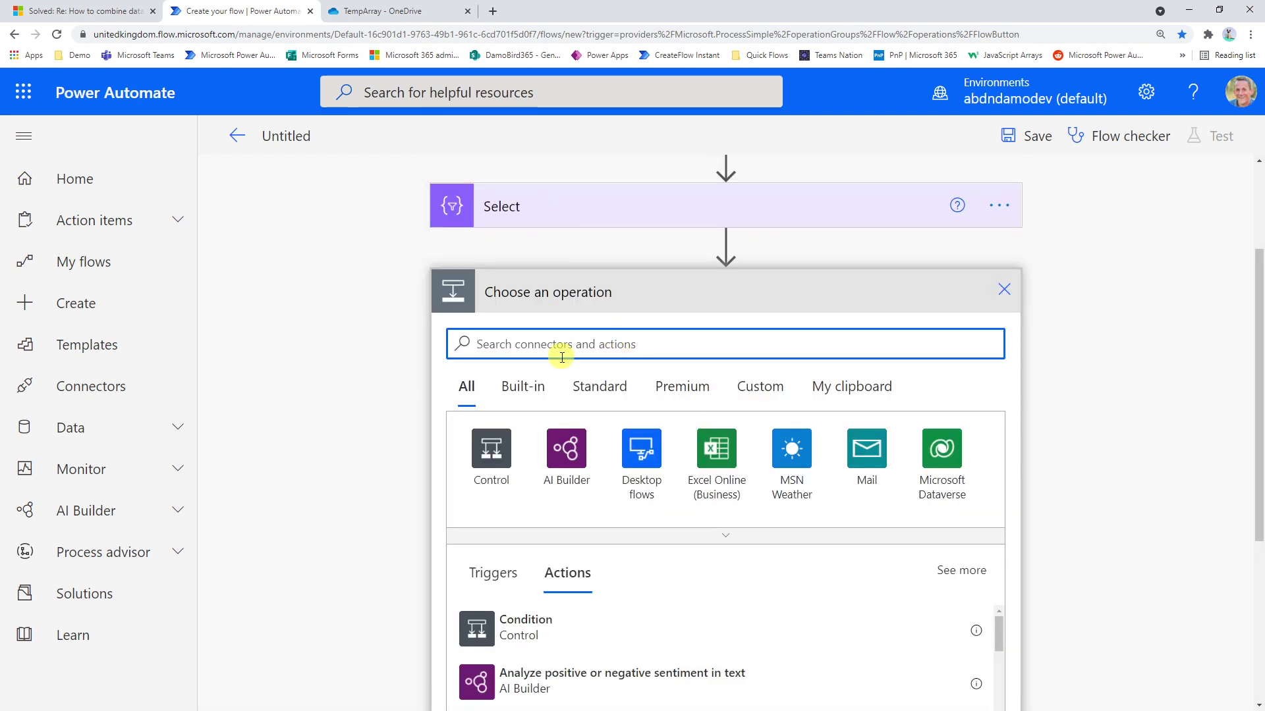
pyautogui.write('compose')
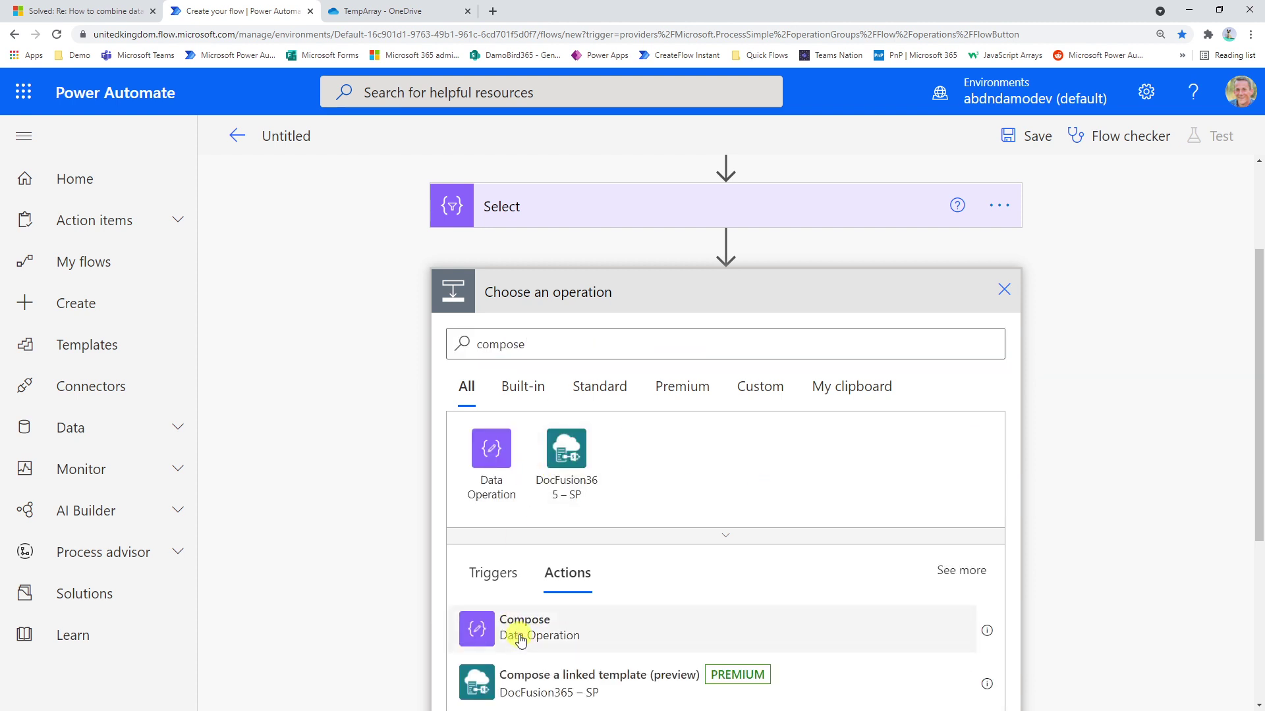
pyautogui.click(516, 558)
# Set the new Compose action's inputs to the expression union(body('Select'),body('Select')) and save the flow.
pyautogui.click(749, 423)
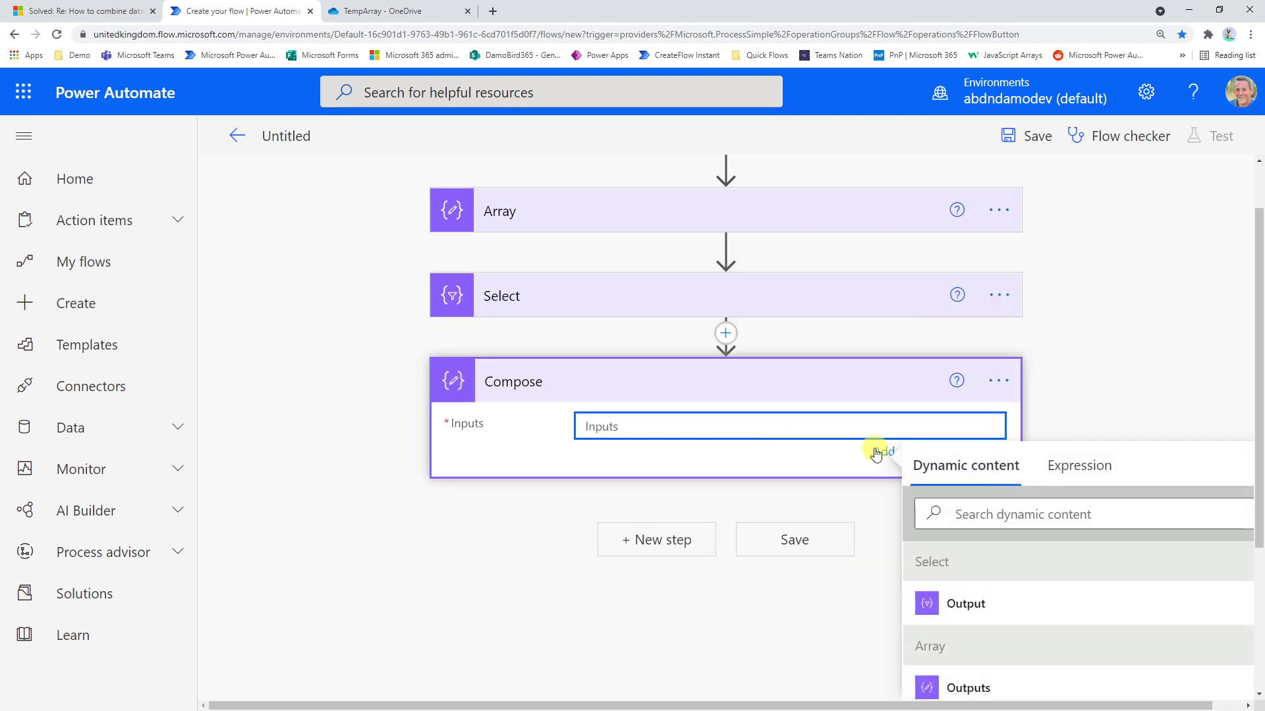
pyautogui.click(1080, 465)
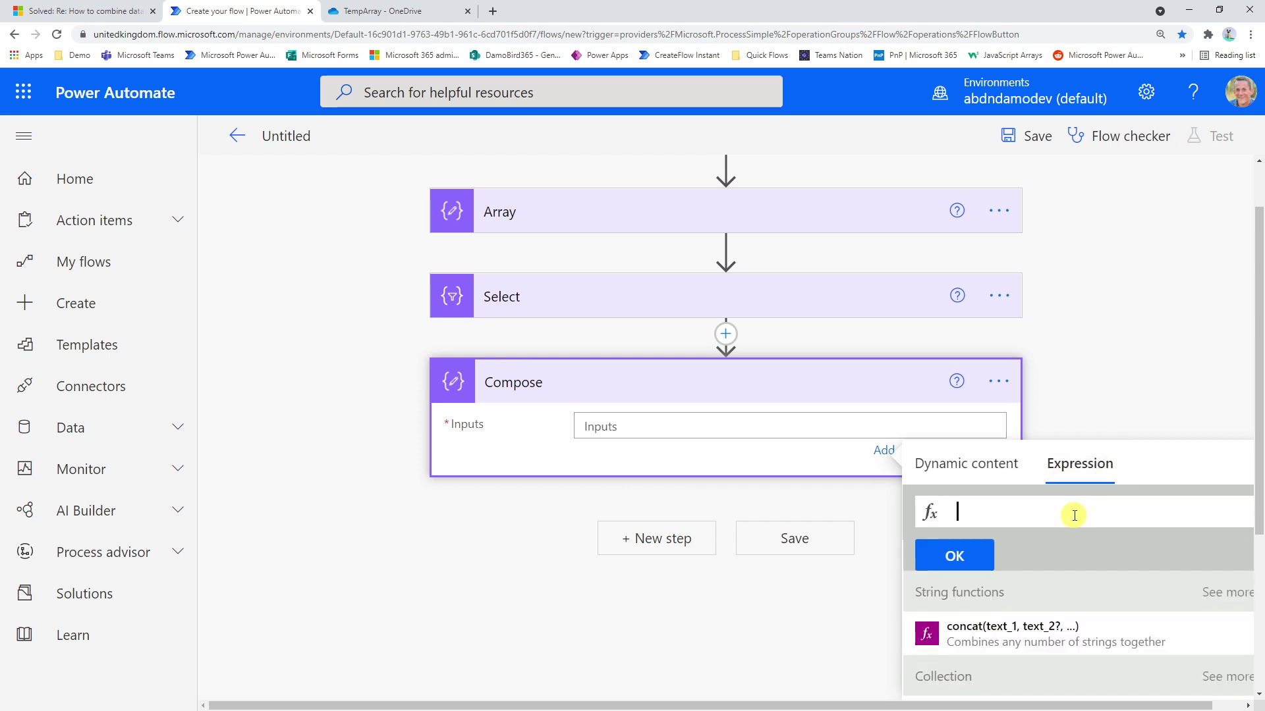
pyautogui.write('union(')
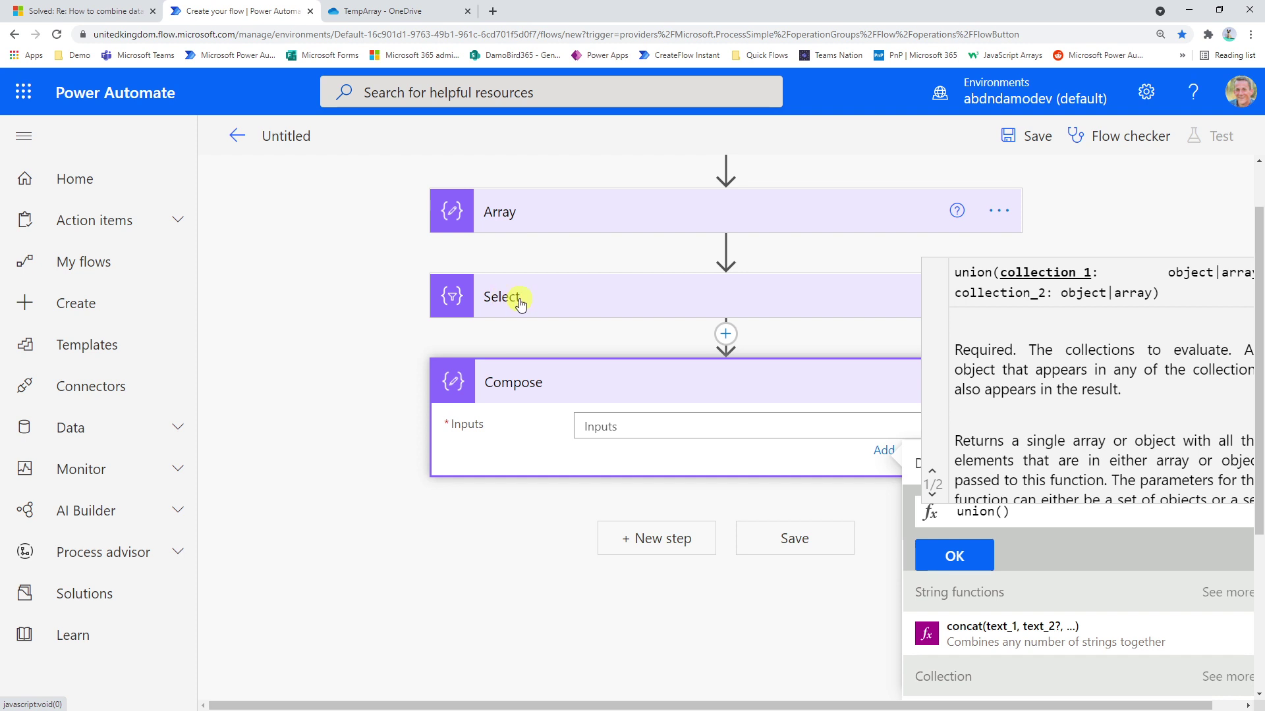
pyautogui.click(918, 469)
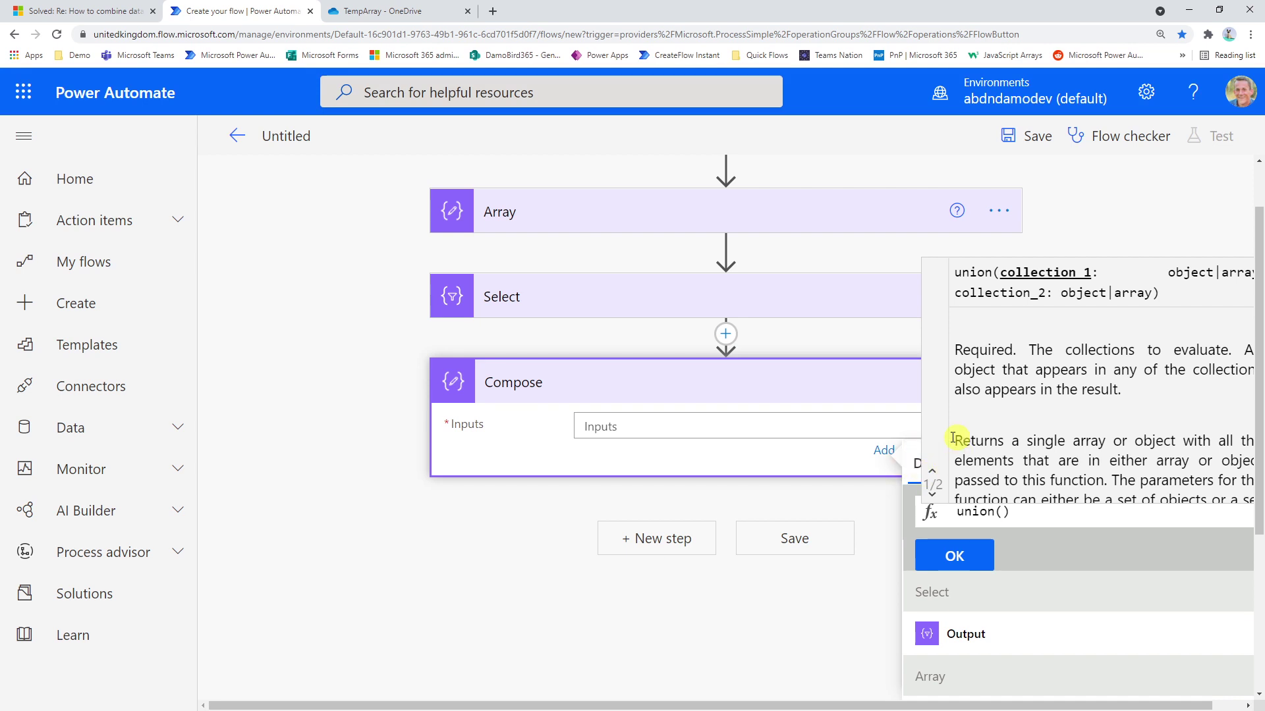
pyautogui.scroll(-2, 1010, 425)
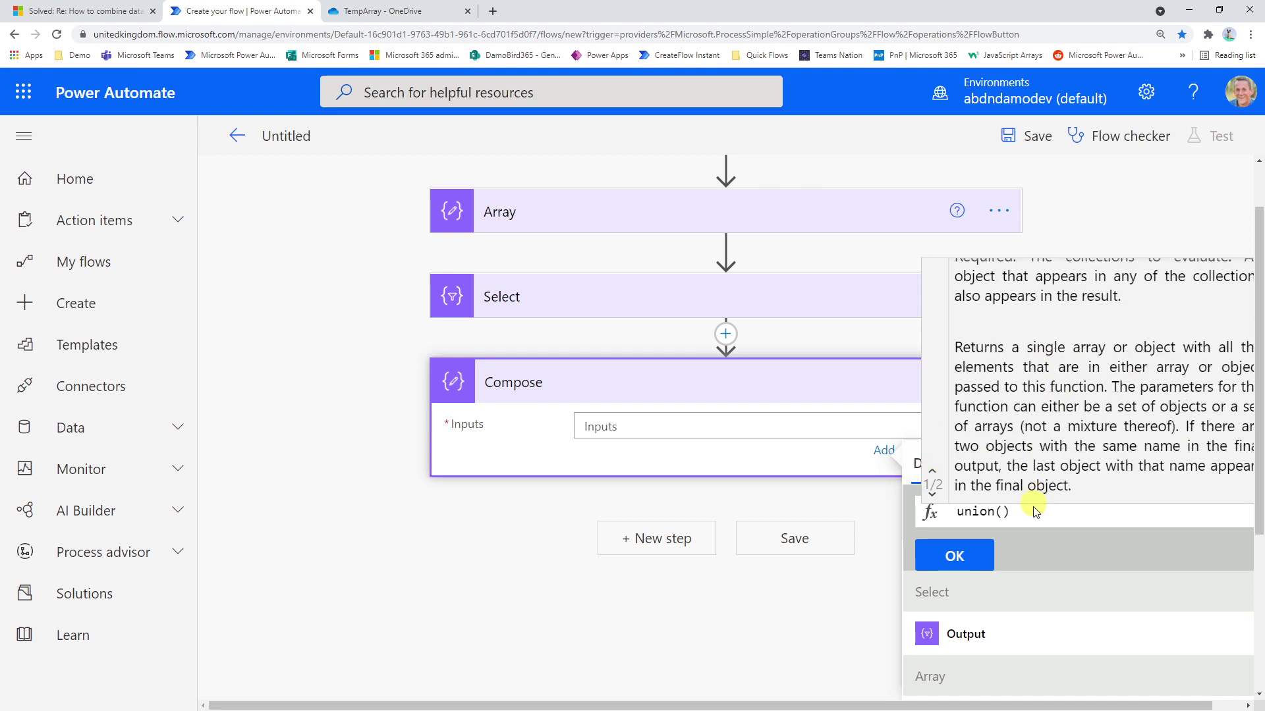
pyautogui.click(968, 633)
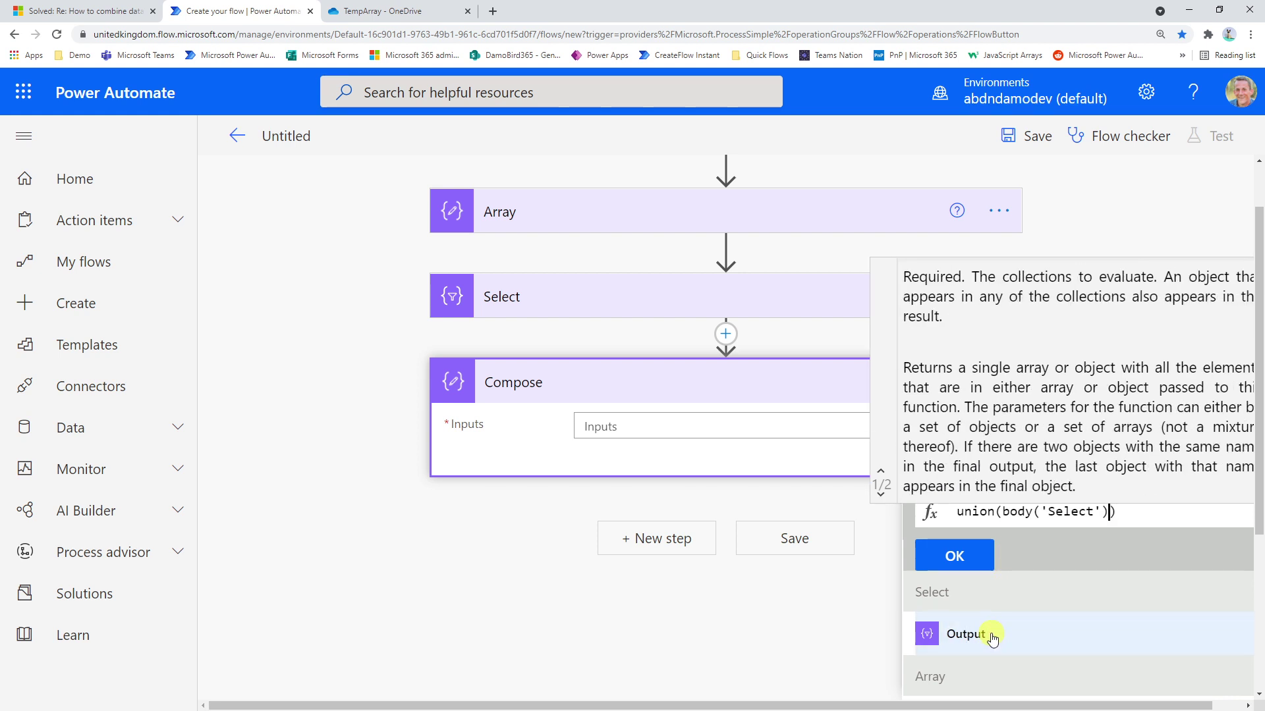
pyautogui.write(',')
pyautogui.click(990, 637)
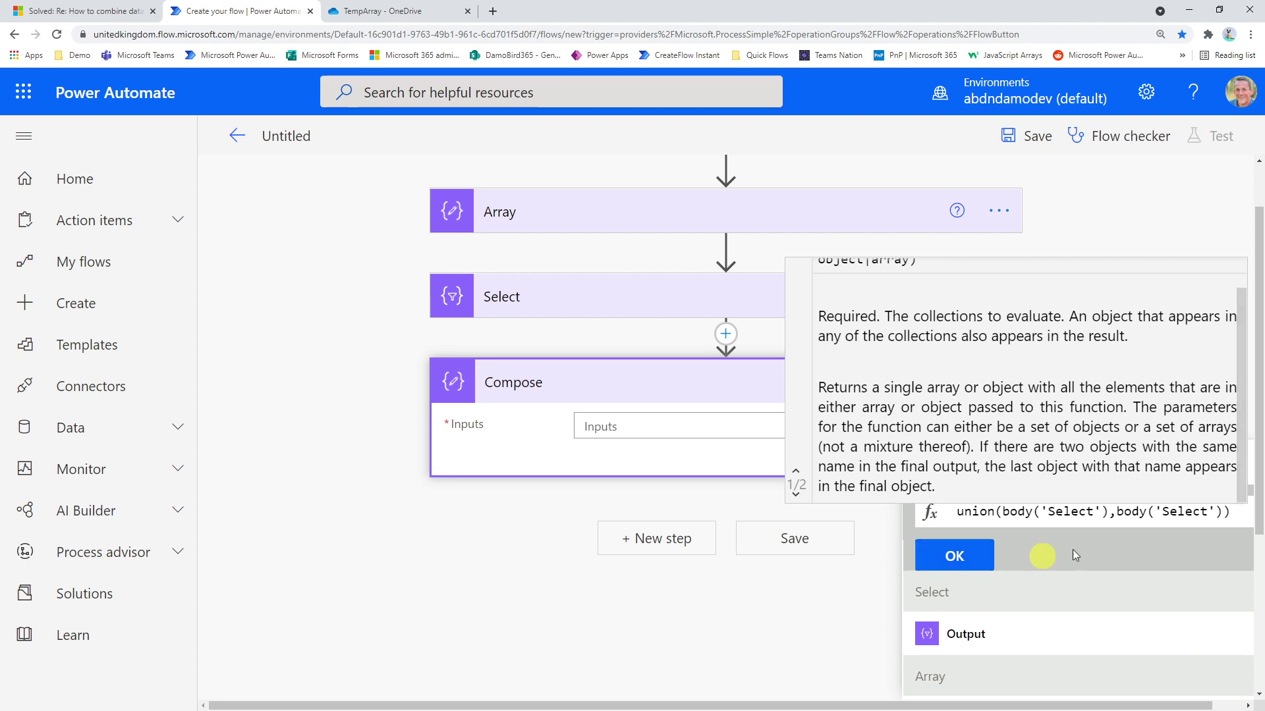
pyautogui.click(984, 557)
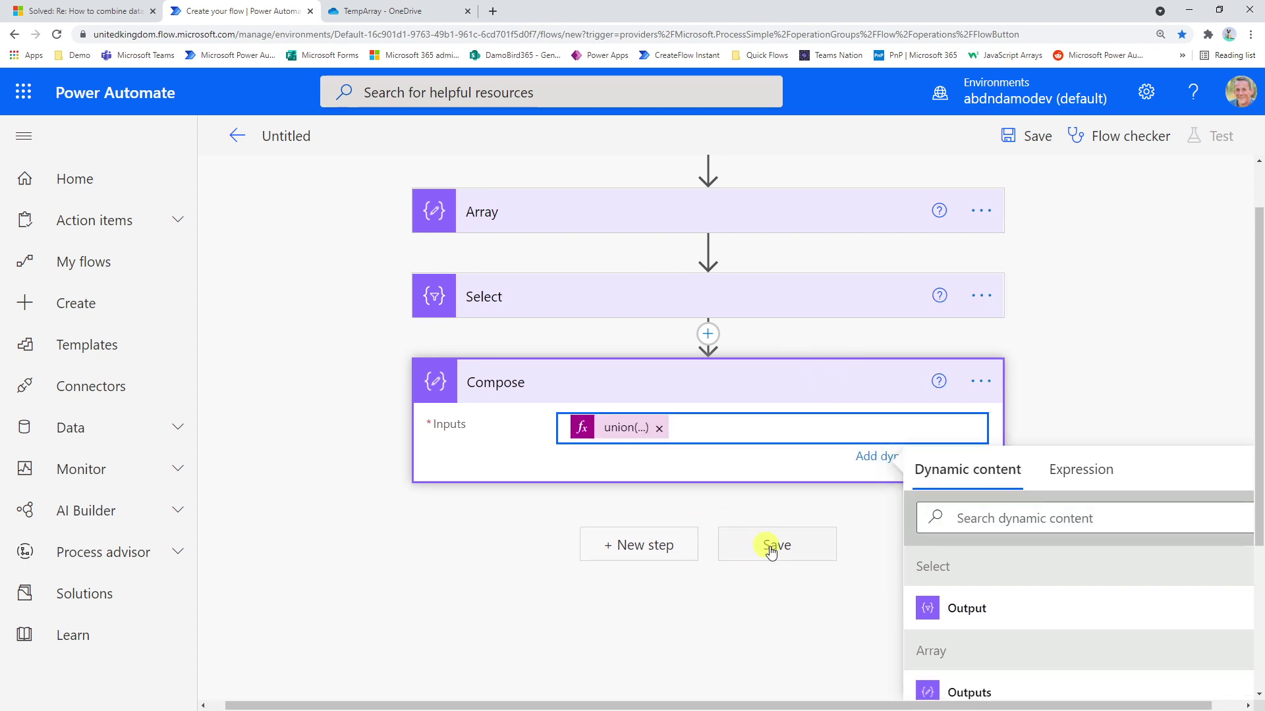
pyautogui.click(799, 552)
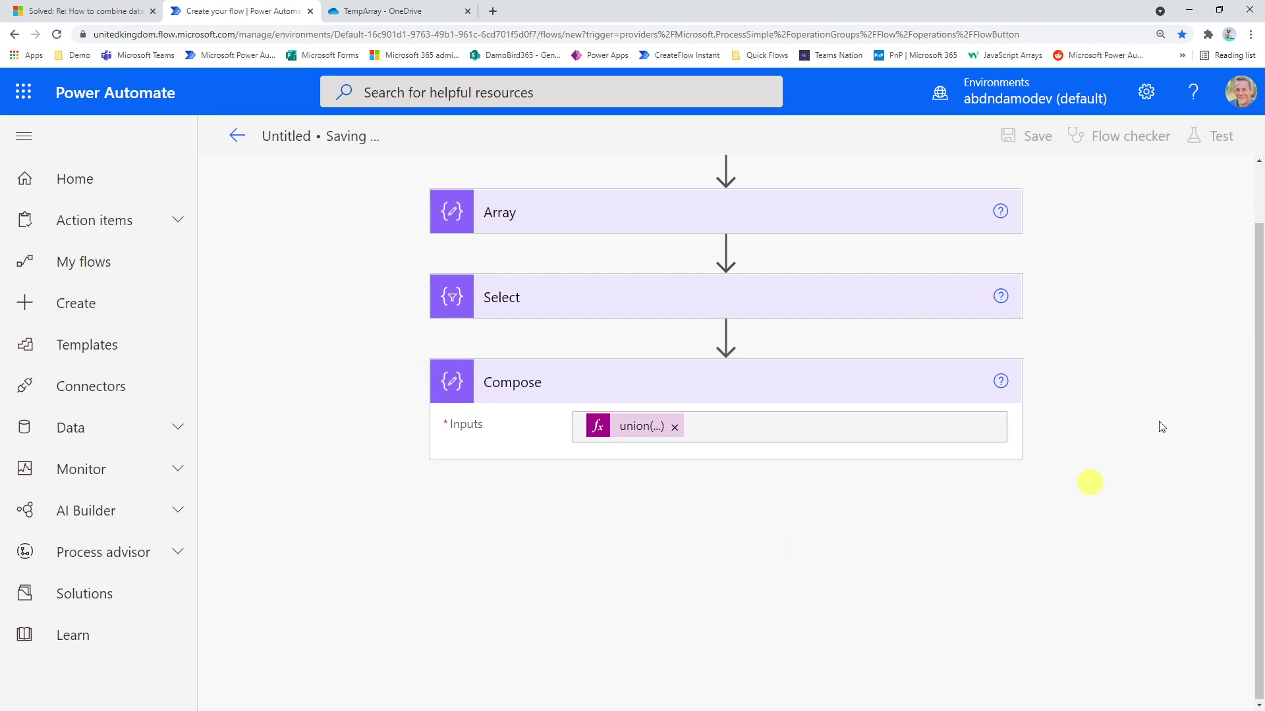
# Test the saved flow manually and run it.
pyautogui.click(1217, 137)
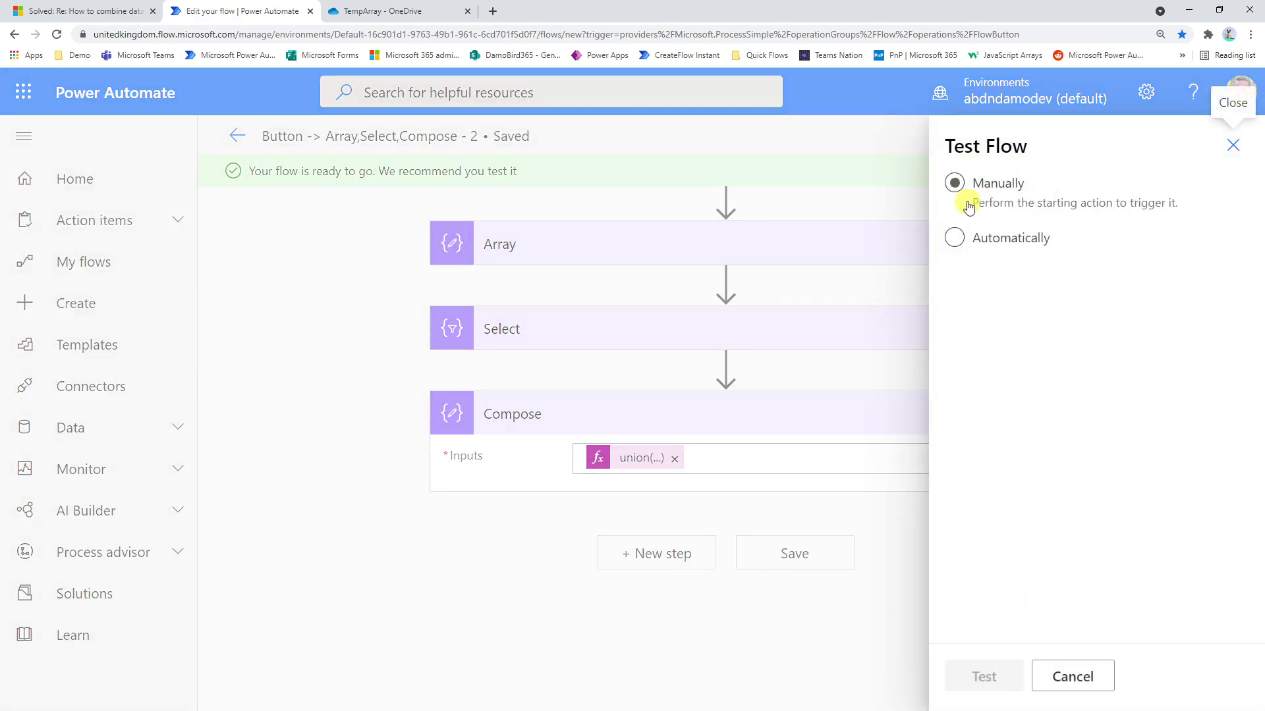
pyautogui.click(984, 672)
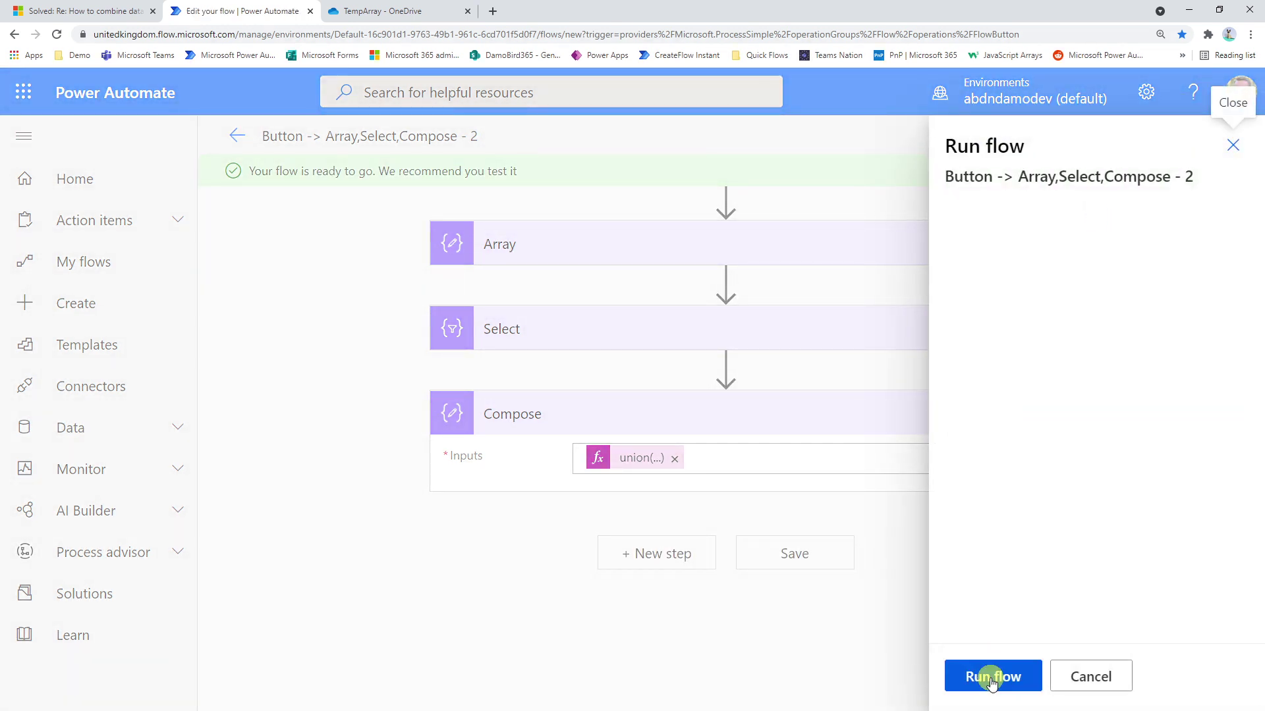
pyautogui.click(991, 678)
pyautogui.click(991, 677)
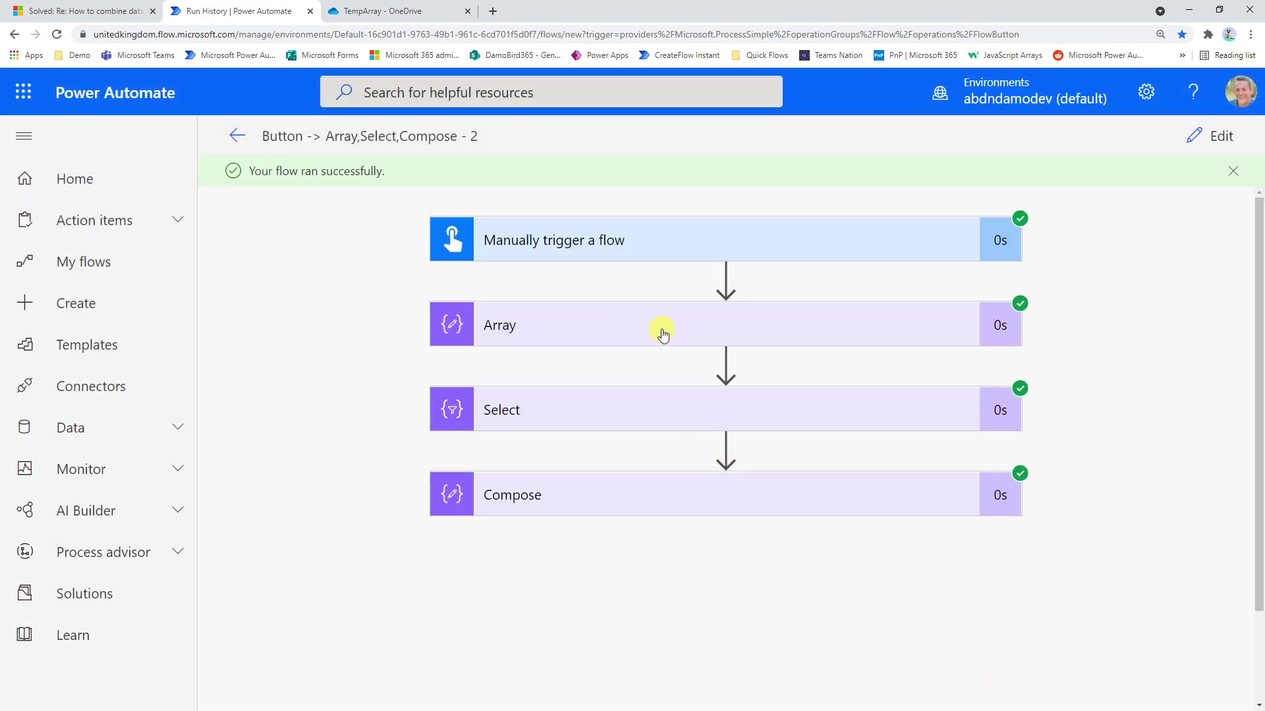
# Examine the run's inputs and outputs for Array, Select and Compose, and compare the names with Source Array 1 in the forum post.
pyautogui.click(673, 339)
pyautogui.scroll(-2, 717, 404)
pyautogui.scroll(-3, 672, 429)
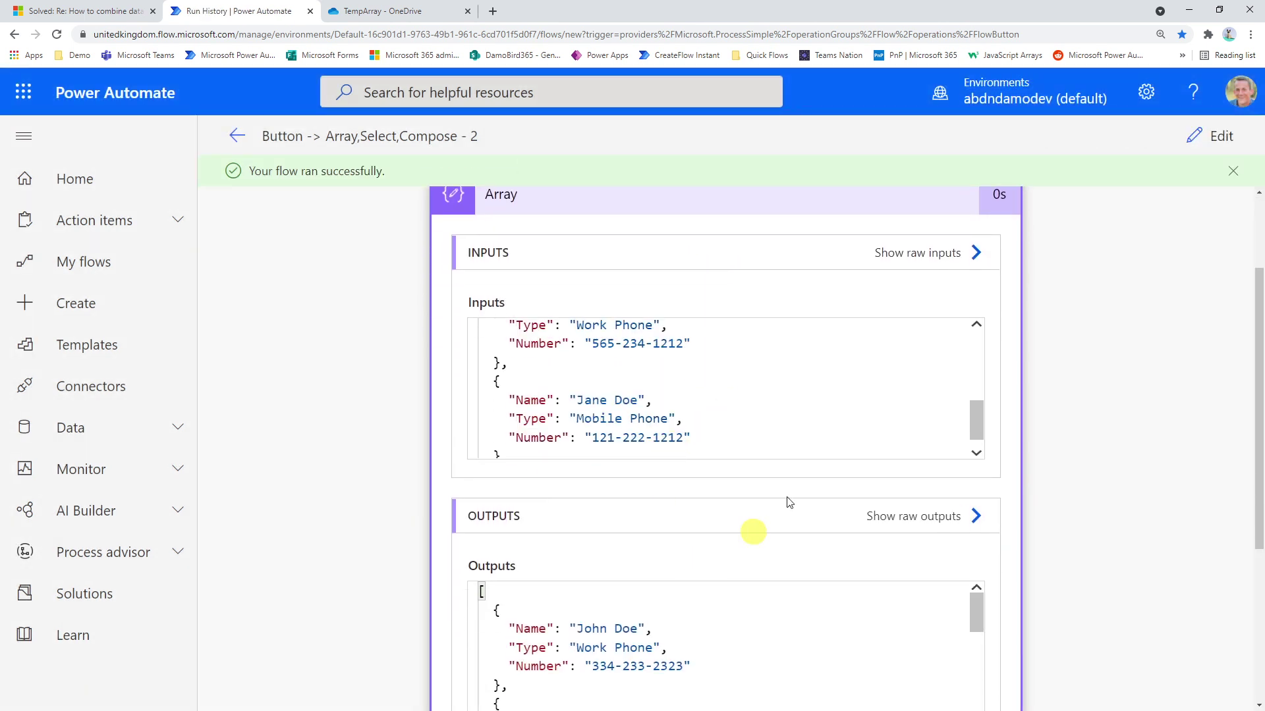
pyautogui.scroll(-1, 630, 408)
pyautogui.scroll(-2, 635, 407)
pyautogui.scroll(-3, 643, 407)
pyautogui.scroll(-1, 1107, 428)
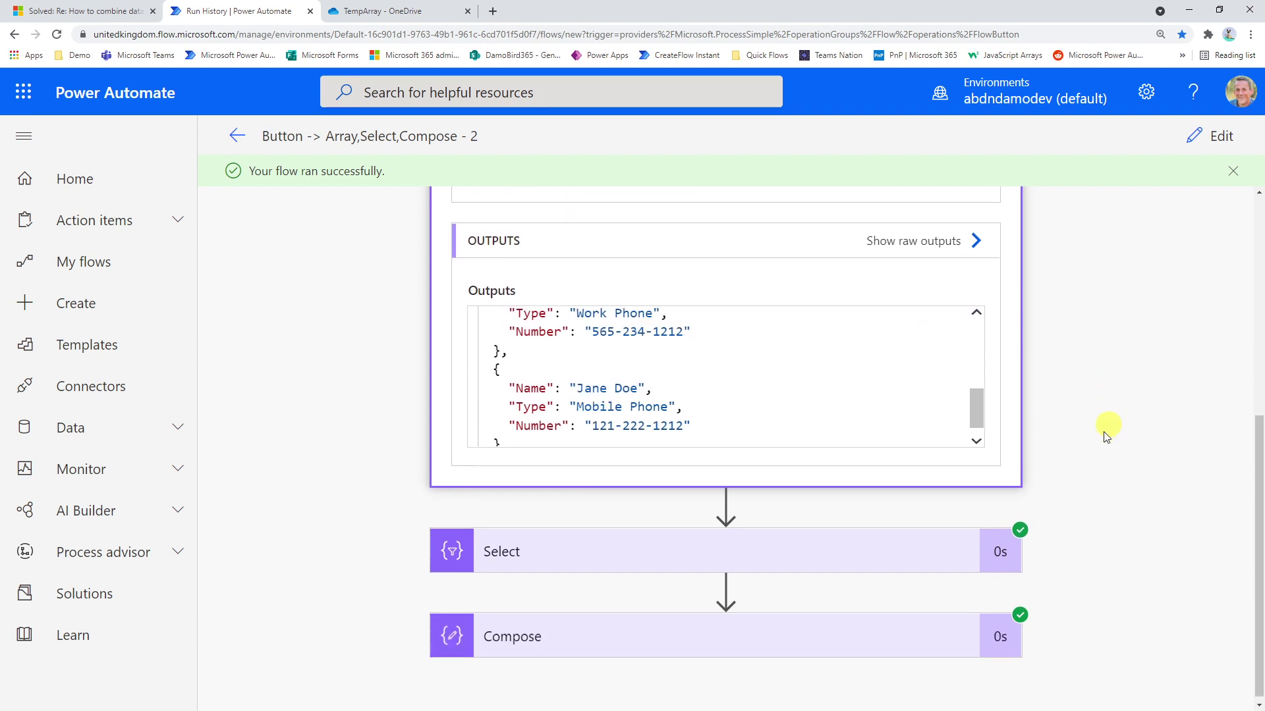
pyautogui.scroll(-5, 1087, 413)
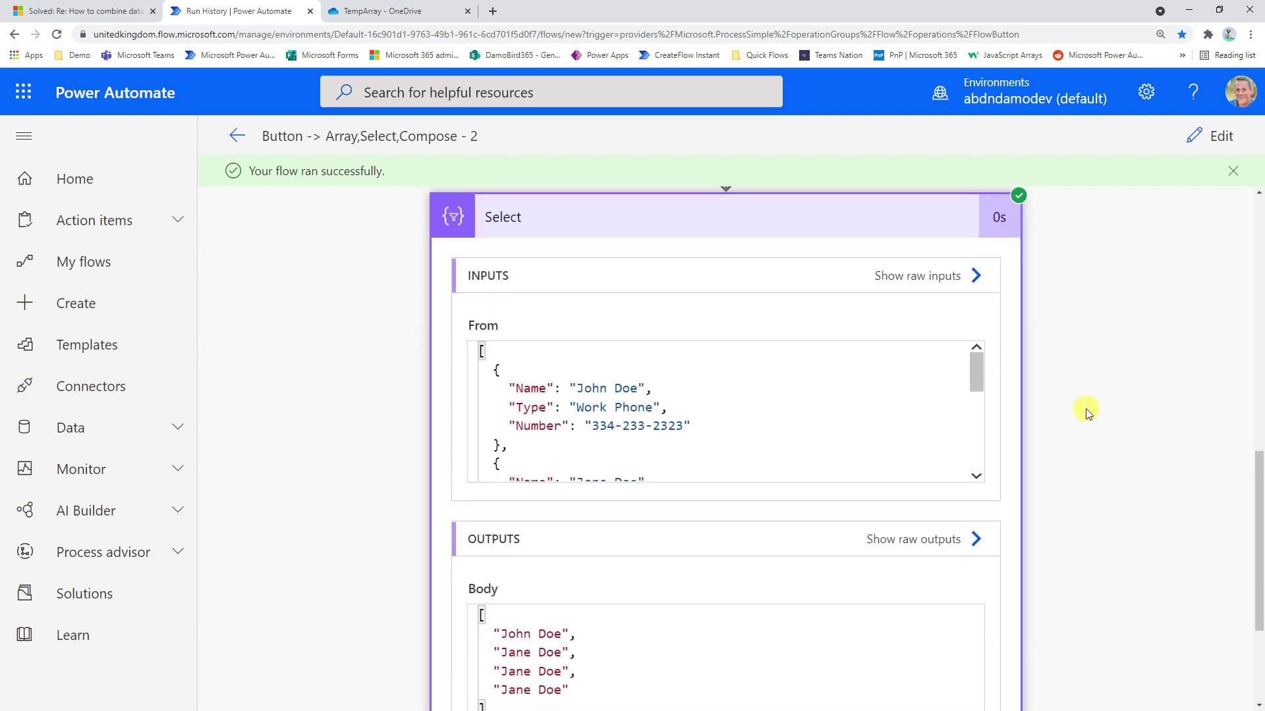
pyautogui.scroll(-3, 1126, 432)
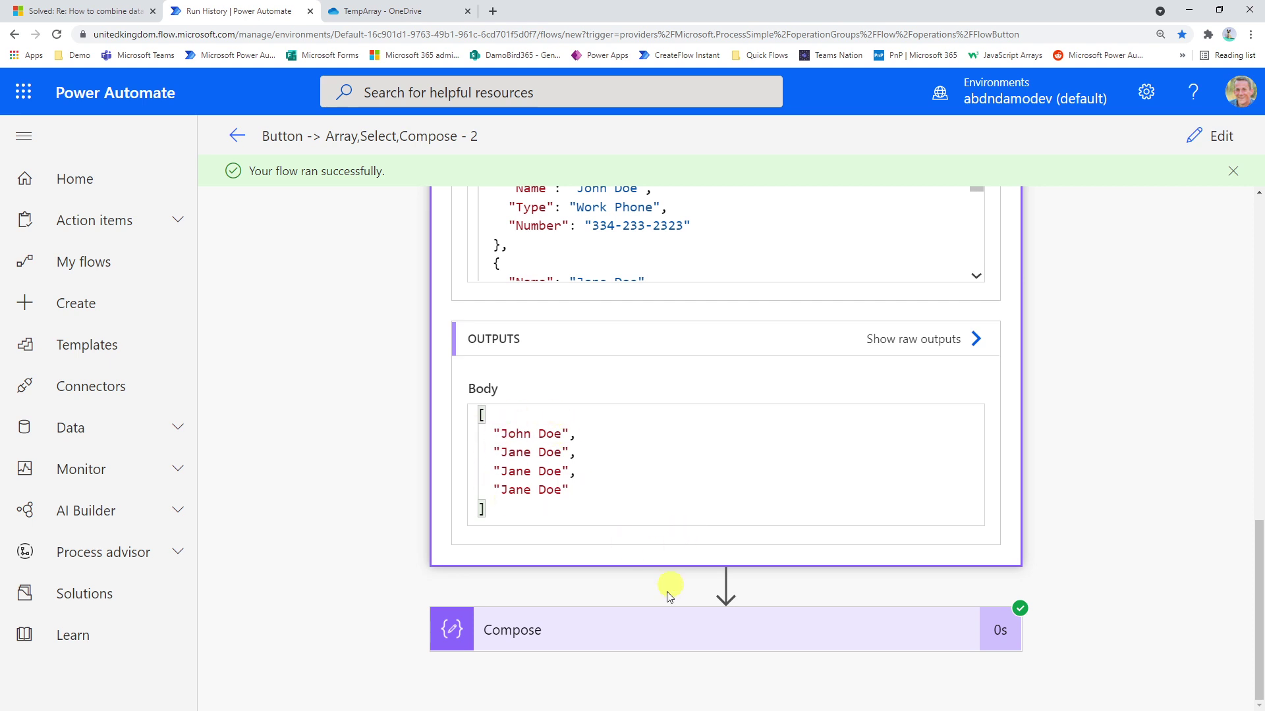
pyautogui.click(719, 622)
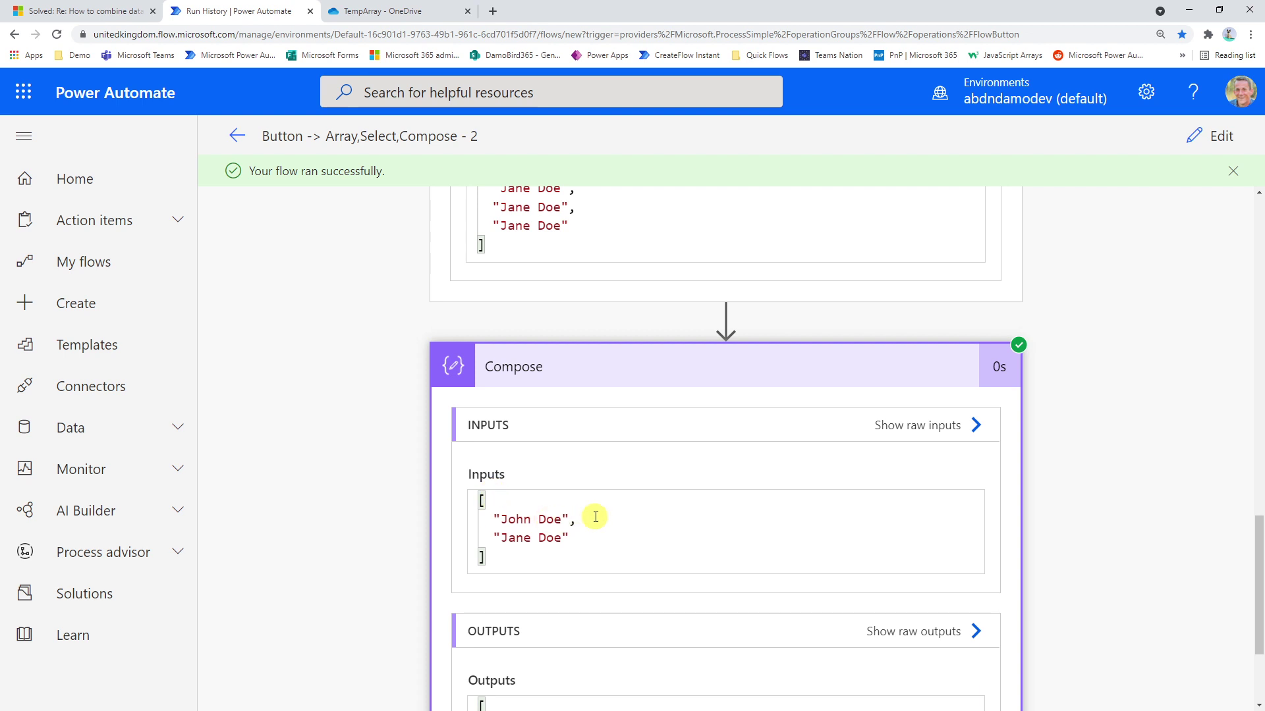
pyautogui.click(69, 11)
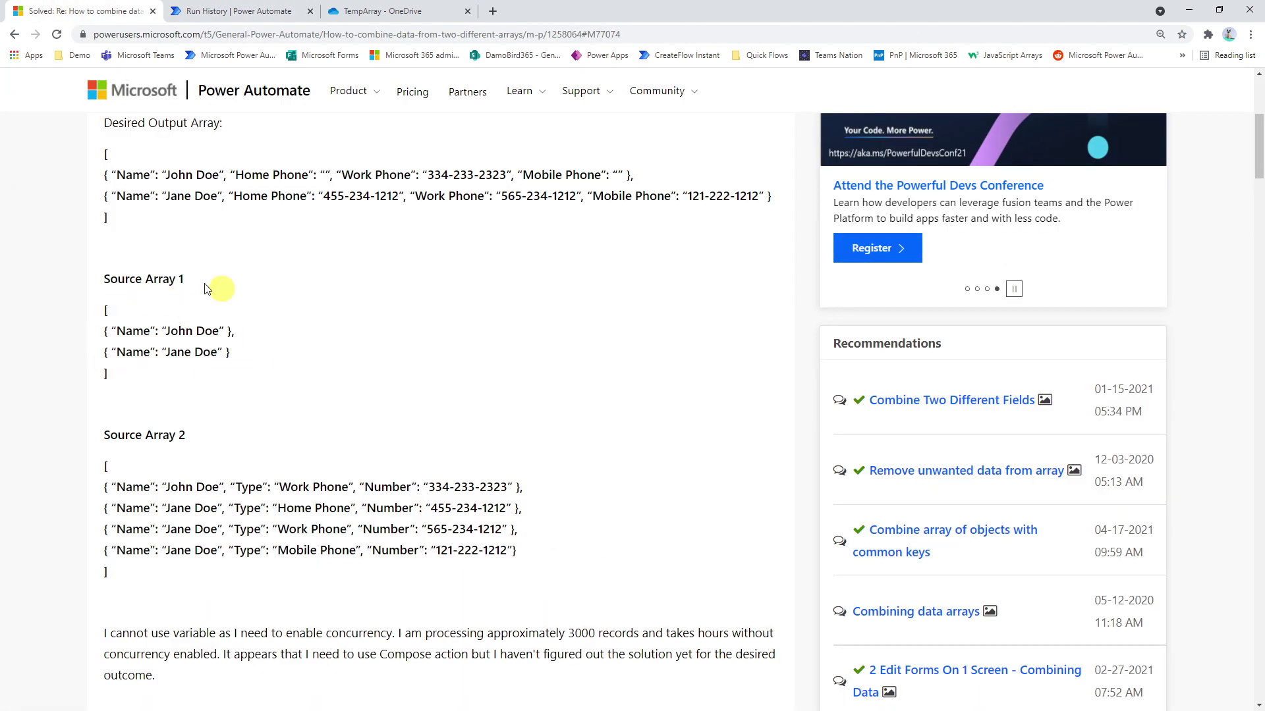
# Return to the flow in Power Automate, reopen it for editing and rename the Compose action to UniqueNames.
pyautogui.click(240, 13)
pyautogui.click(1205, 150)
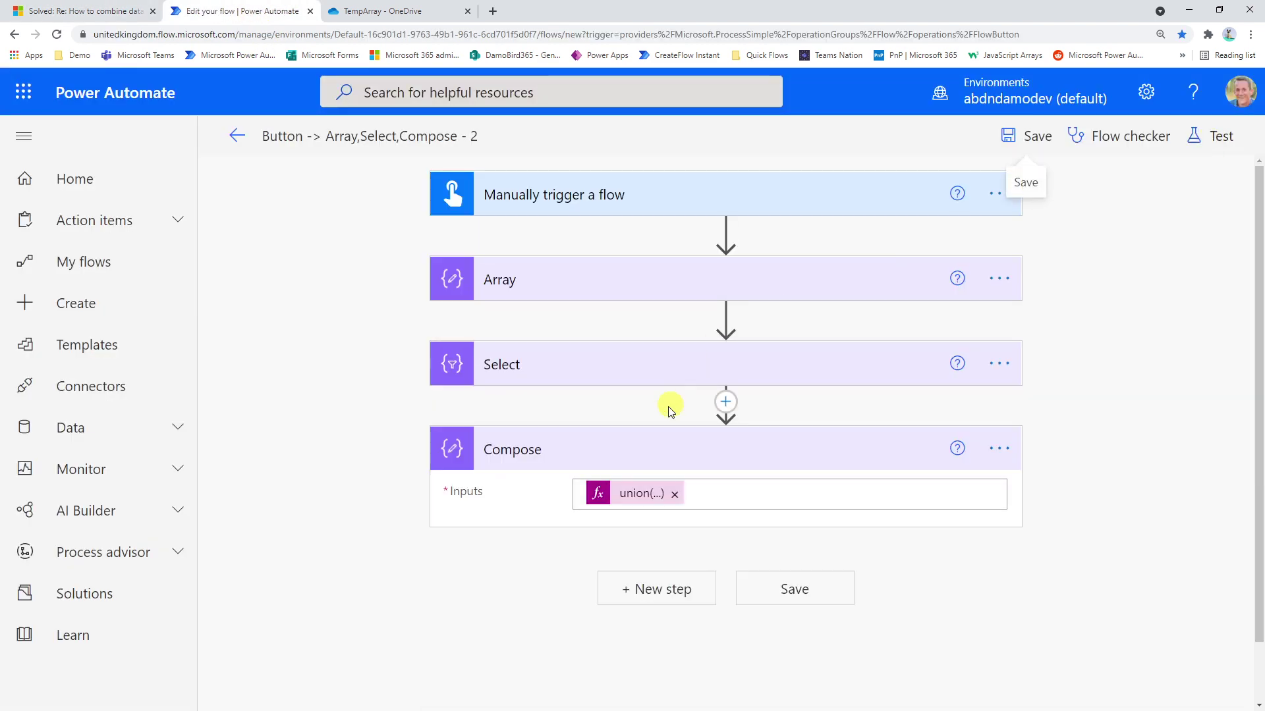
pyautogui.click(996, 448)
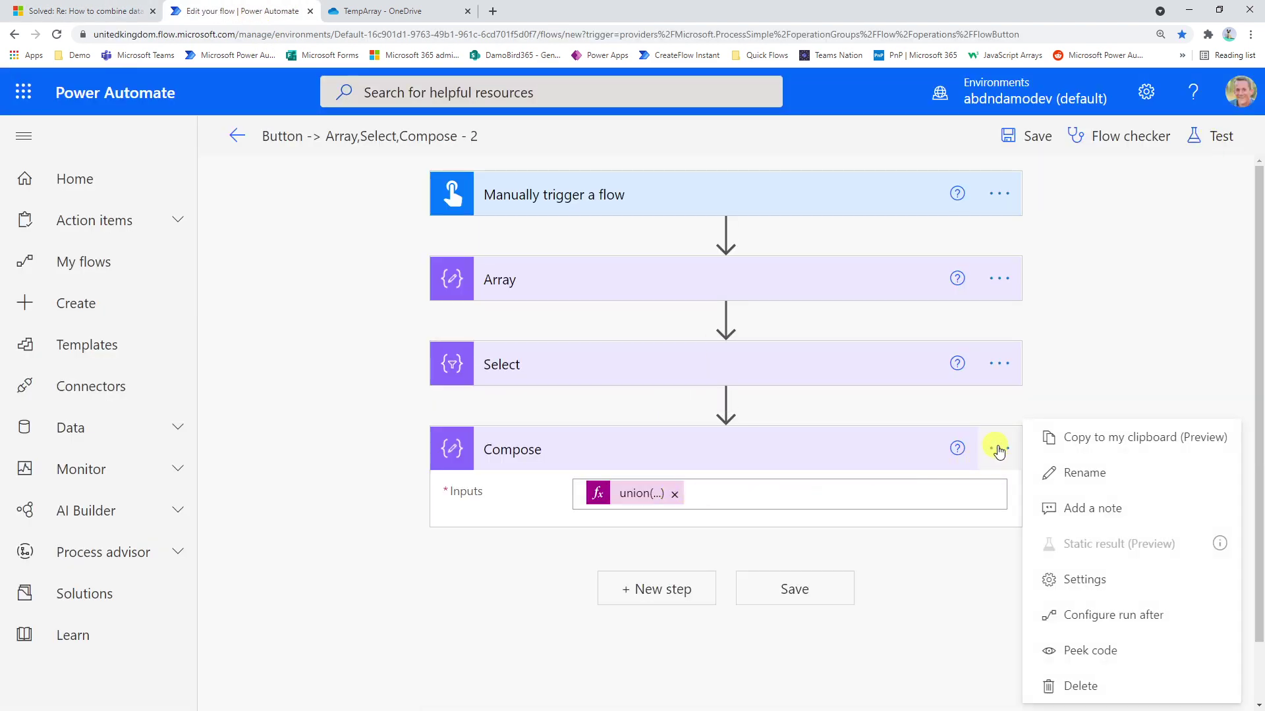
pyautogui.click(1067, 472)
pyautogui.write('Unique')
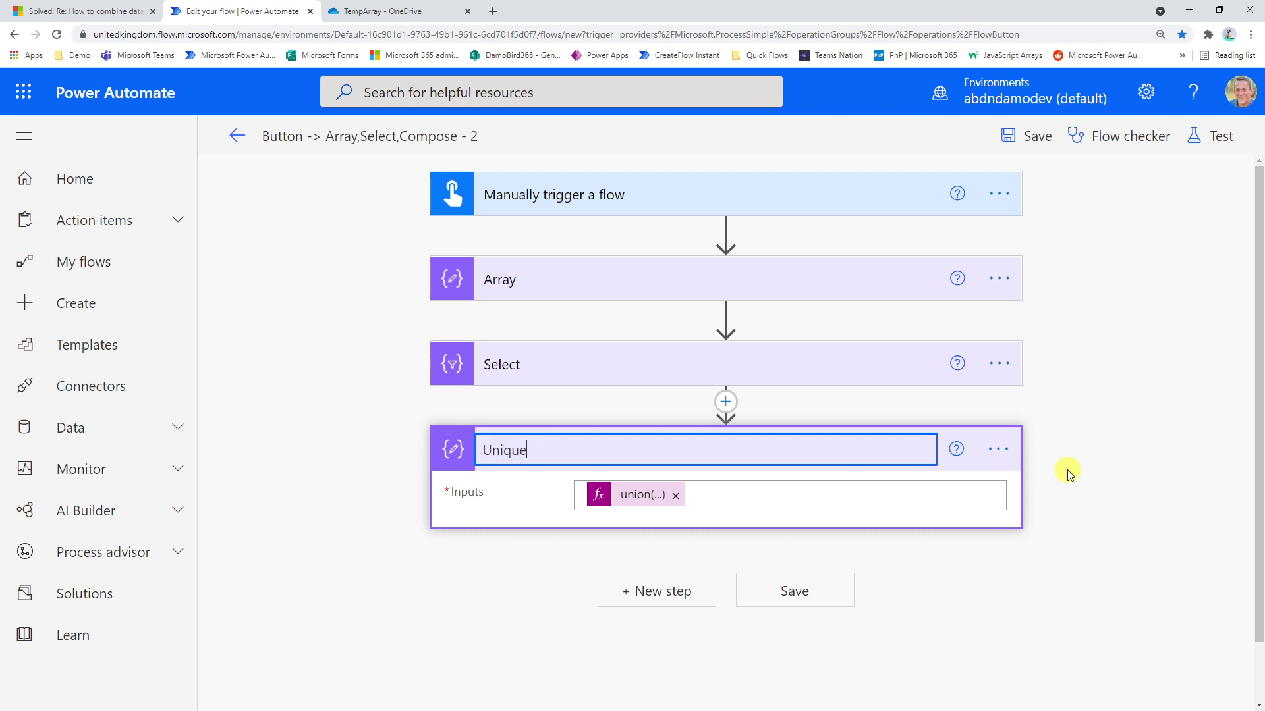
pyautogui.write('Names')
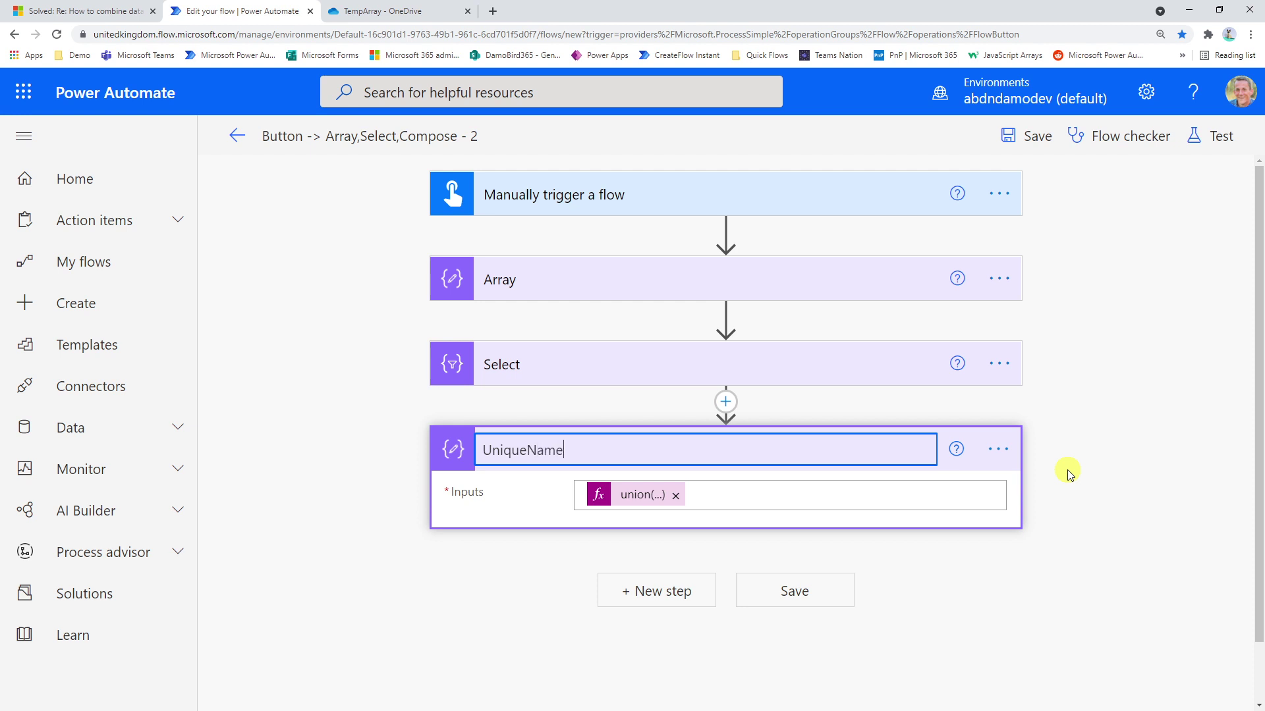
pyautogui.press('Return')
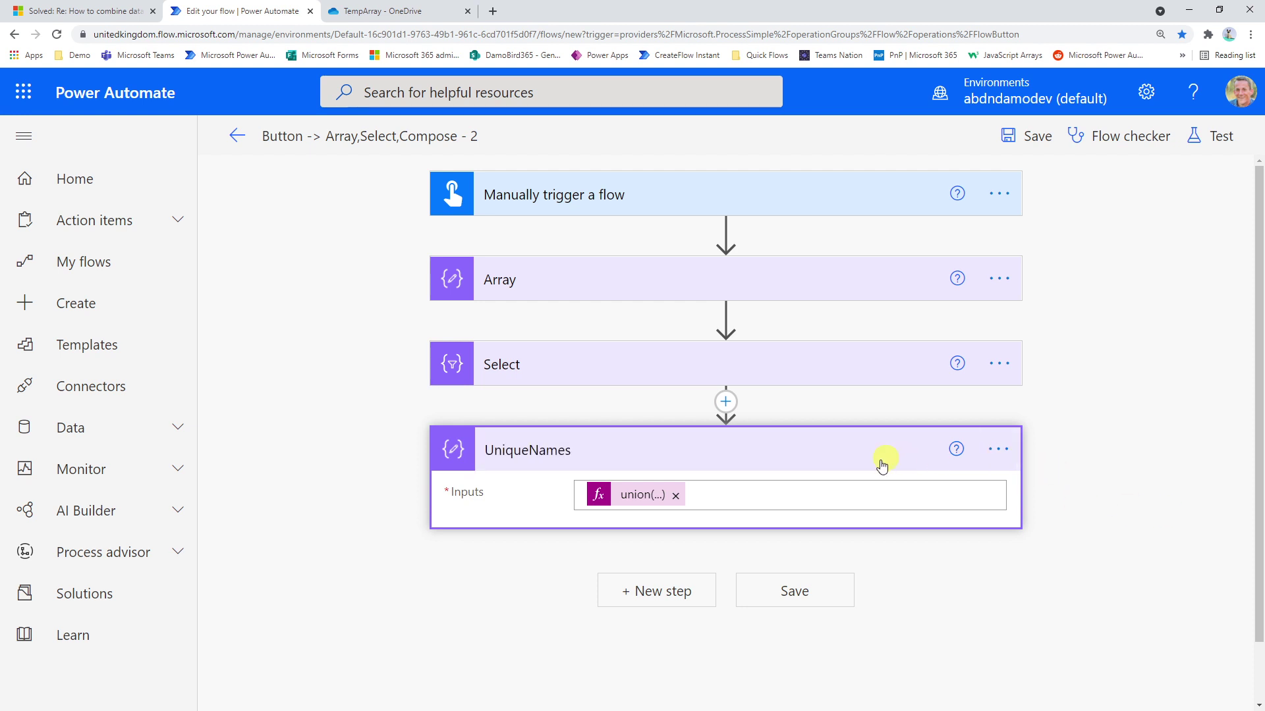
# Add a Select data operation below UniqueNames and use Outputs as its From source, with the Array action expanded for reference.
pyautogui.click(637, 596)
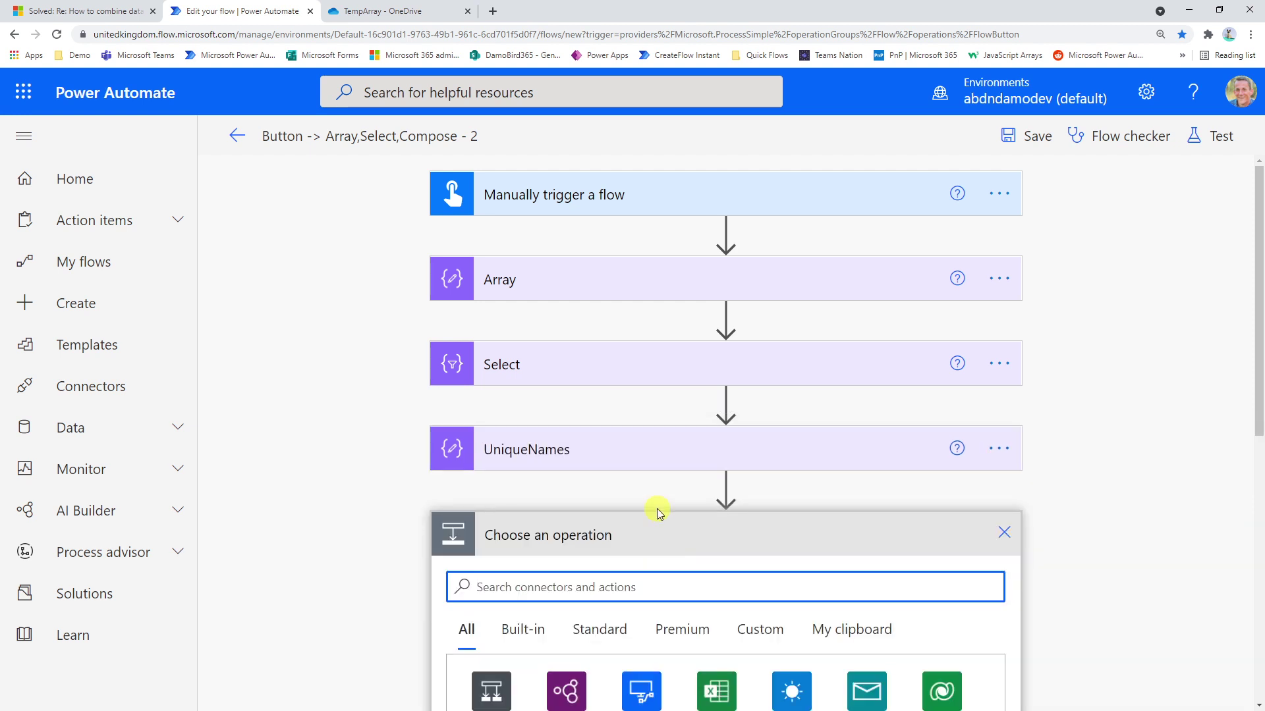
pyautogui.write('Select')
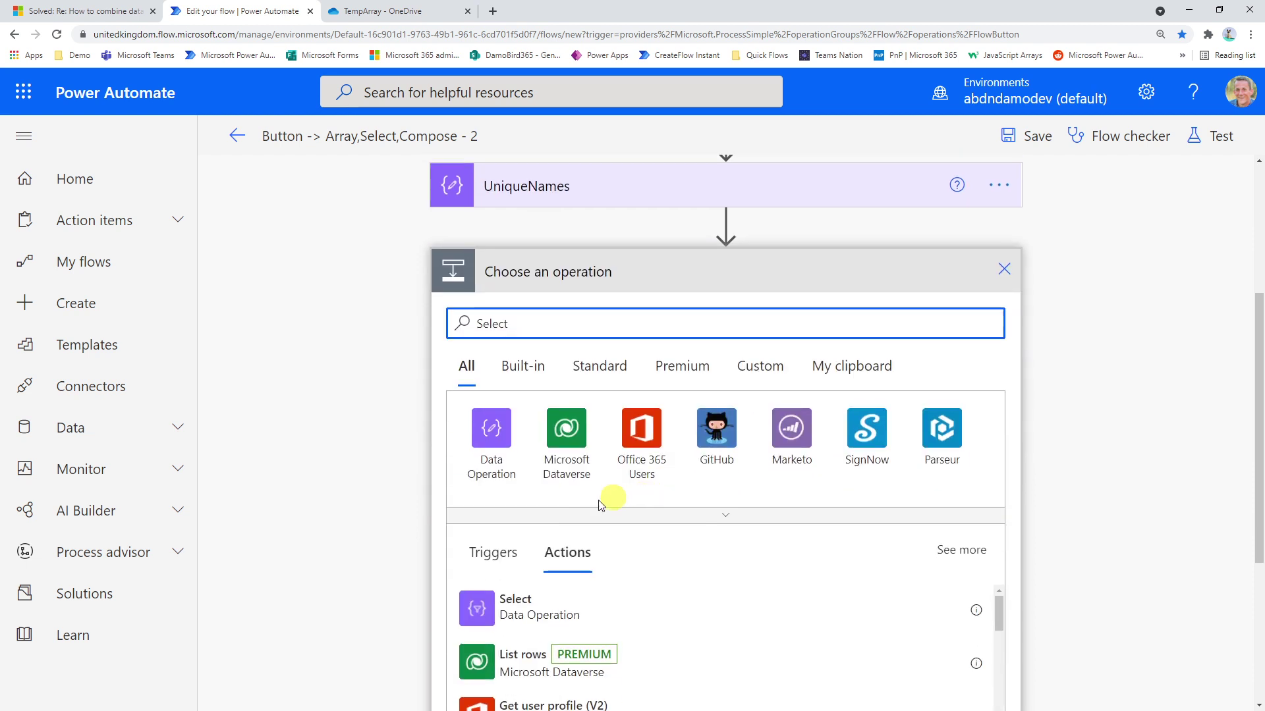
pyautogui.click(541, 616)
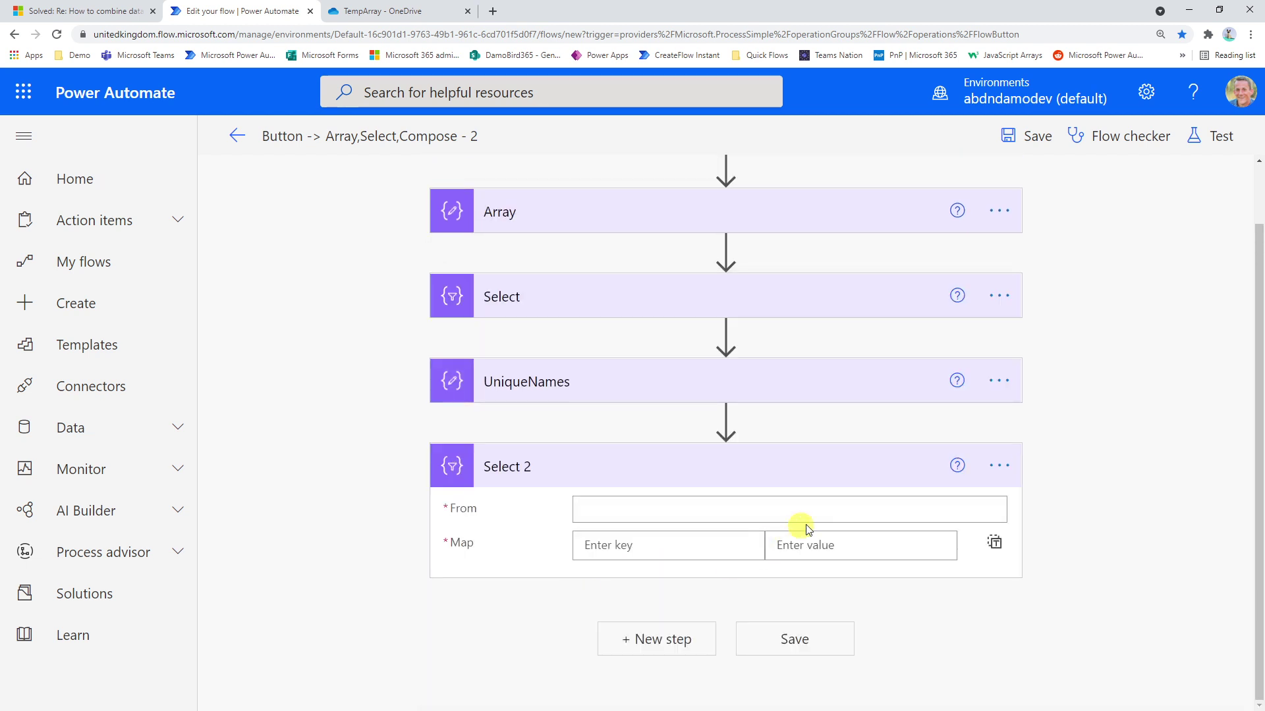
pyautogui.click(571, 219)
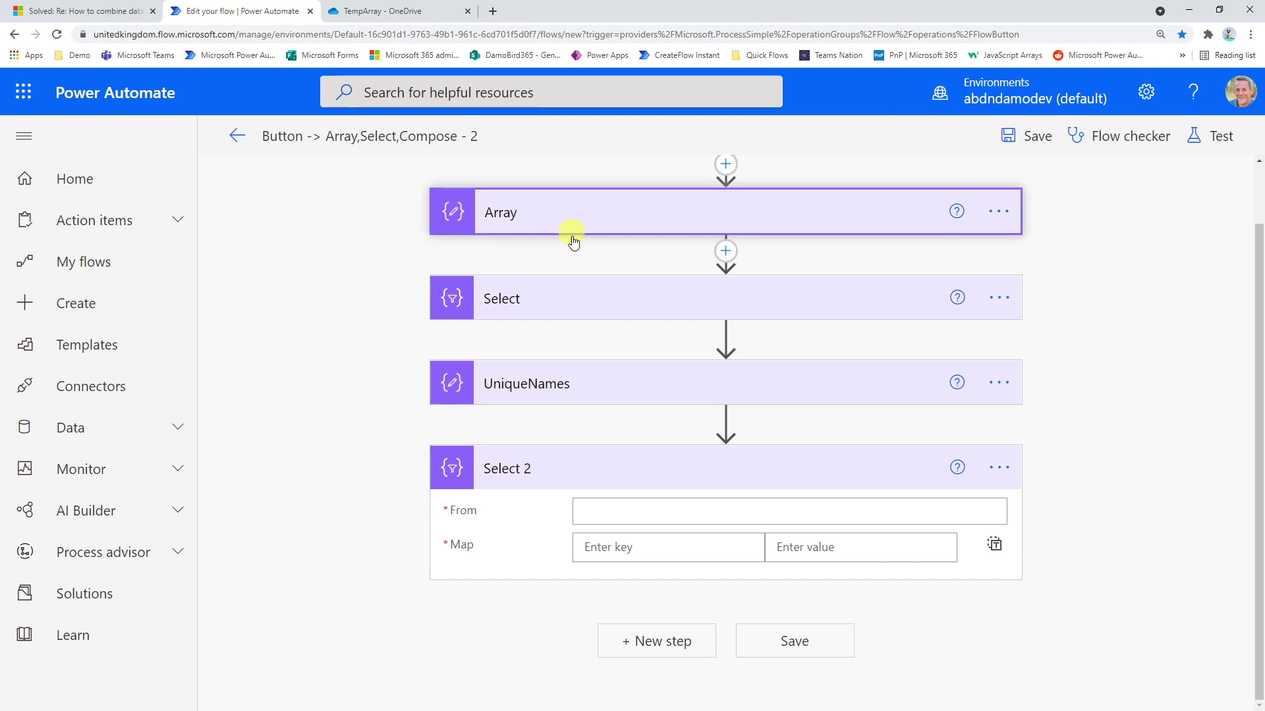
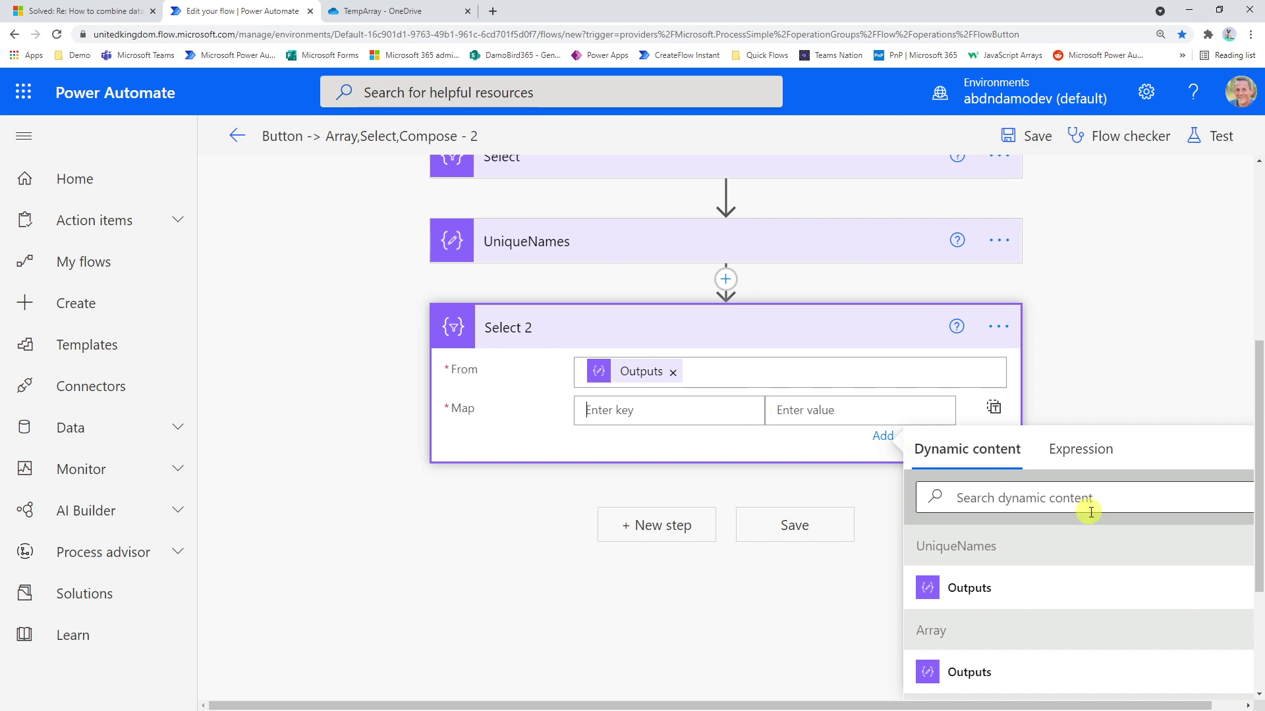
# Set the Select 2 map key to the expression item()?['Name'], a hyphen and the expression item()?['Type'].
pyautogui.click(1083, 453)
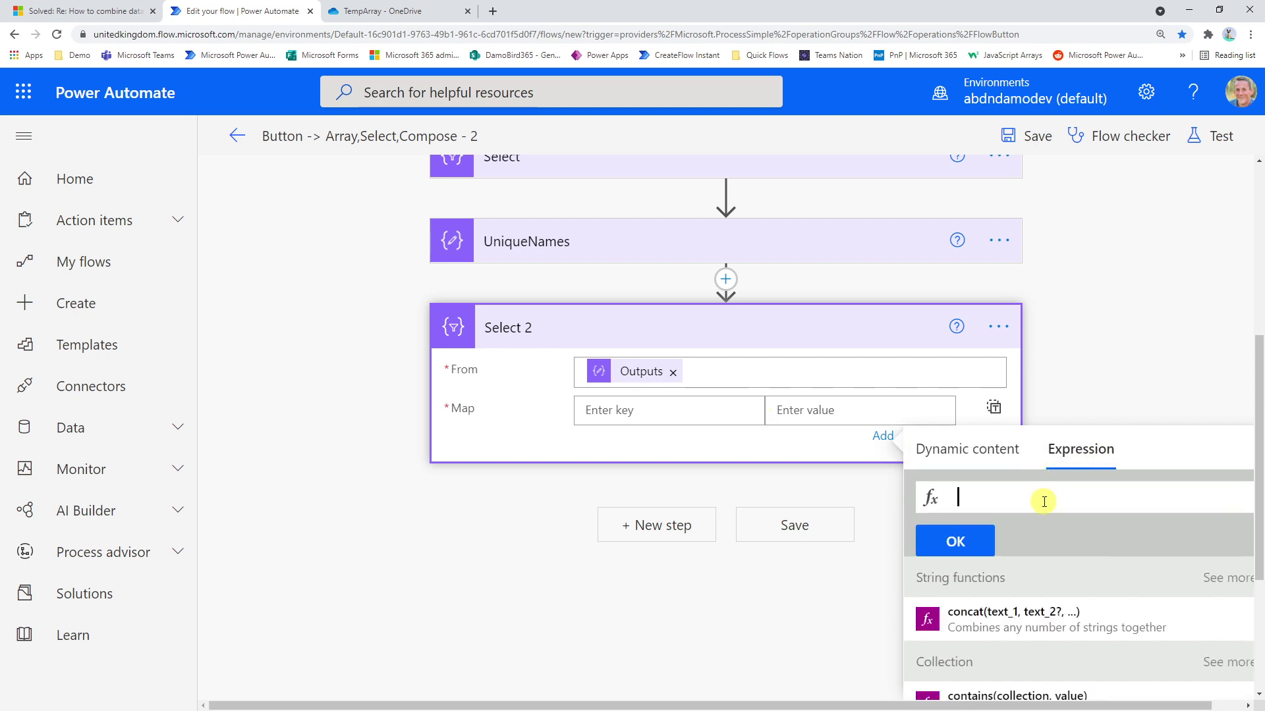
pyautogui.write("item()?['Name")
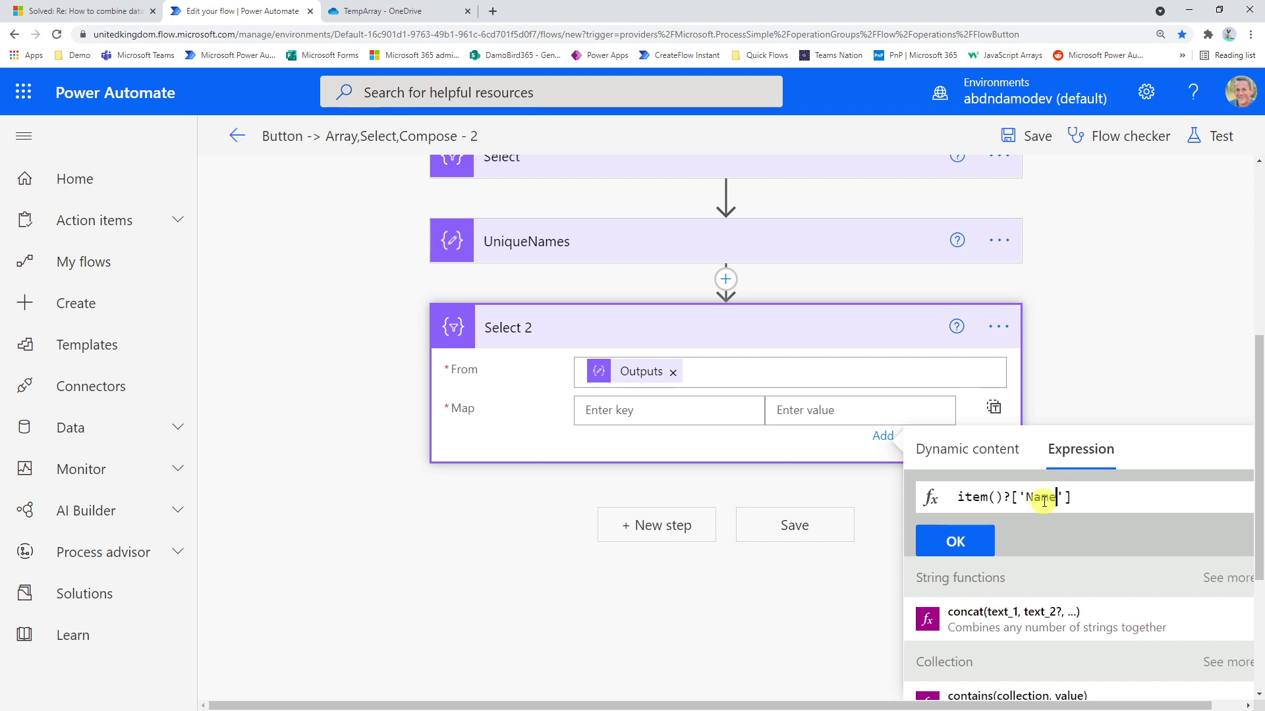
pyautogui.click(972, 547)
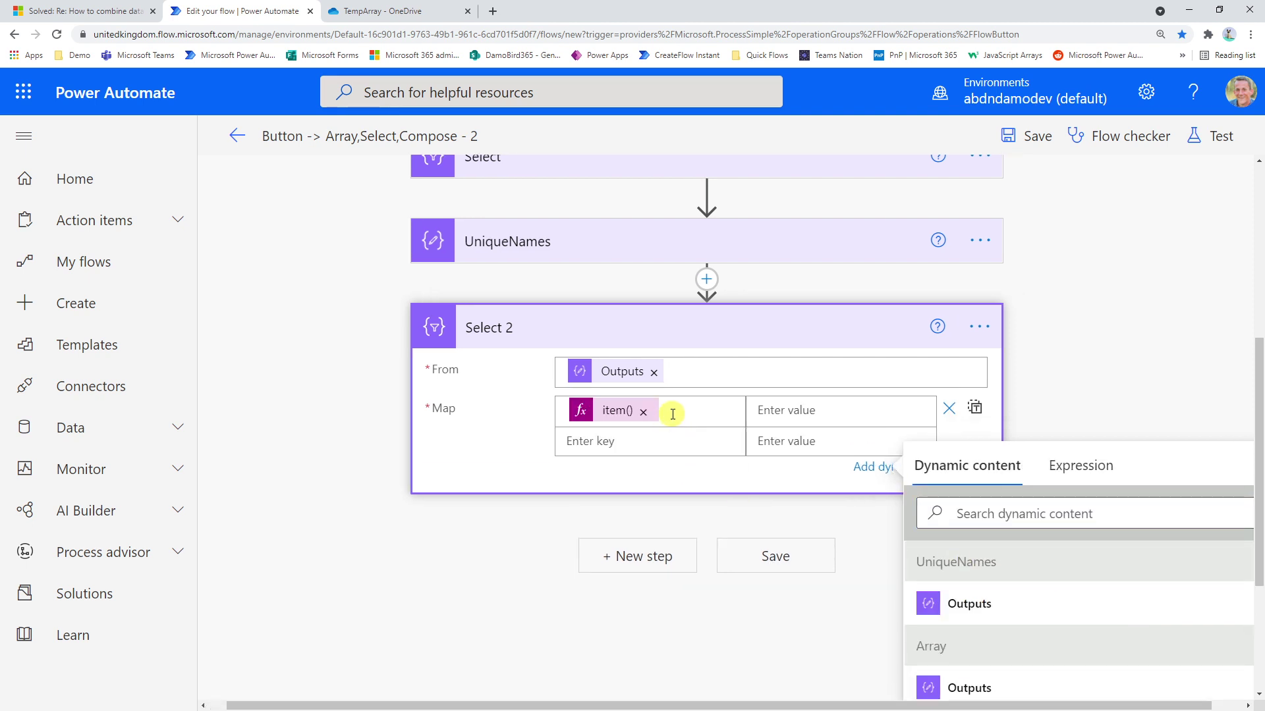
pyautogui.click(673, 414)
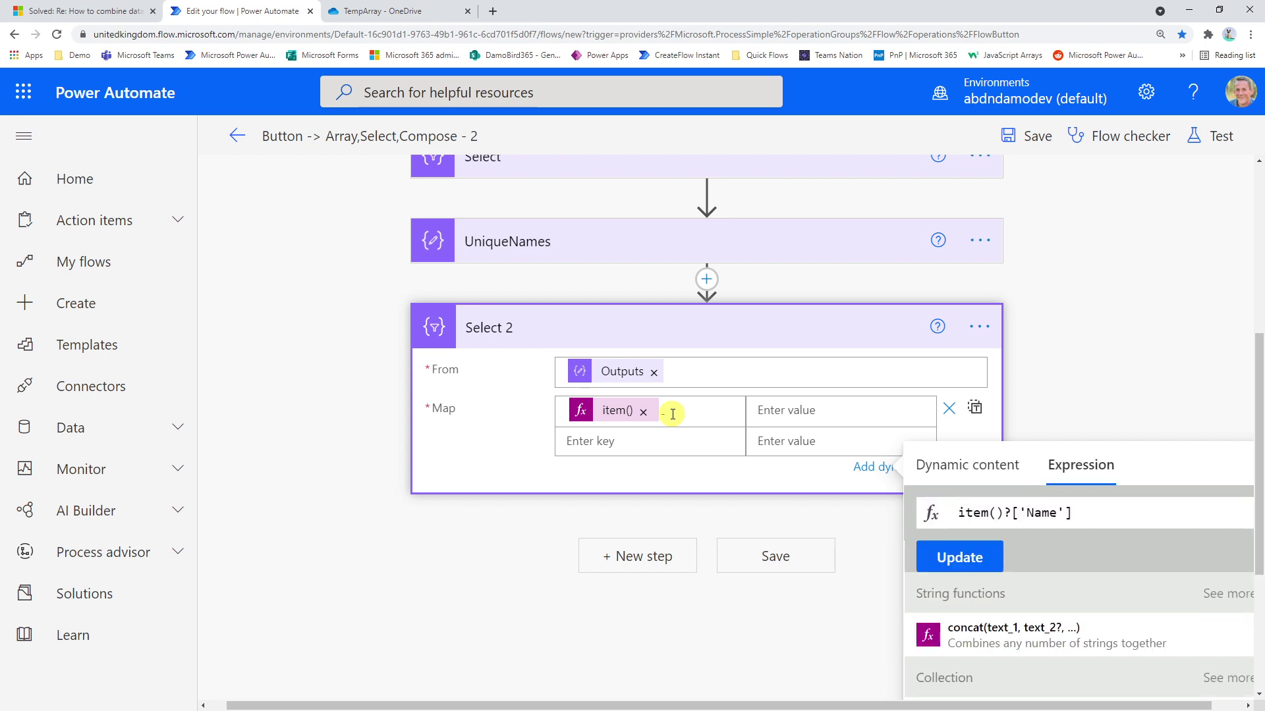
pyautogui.click(680, 409)
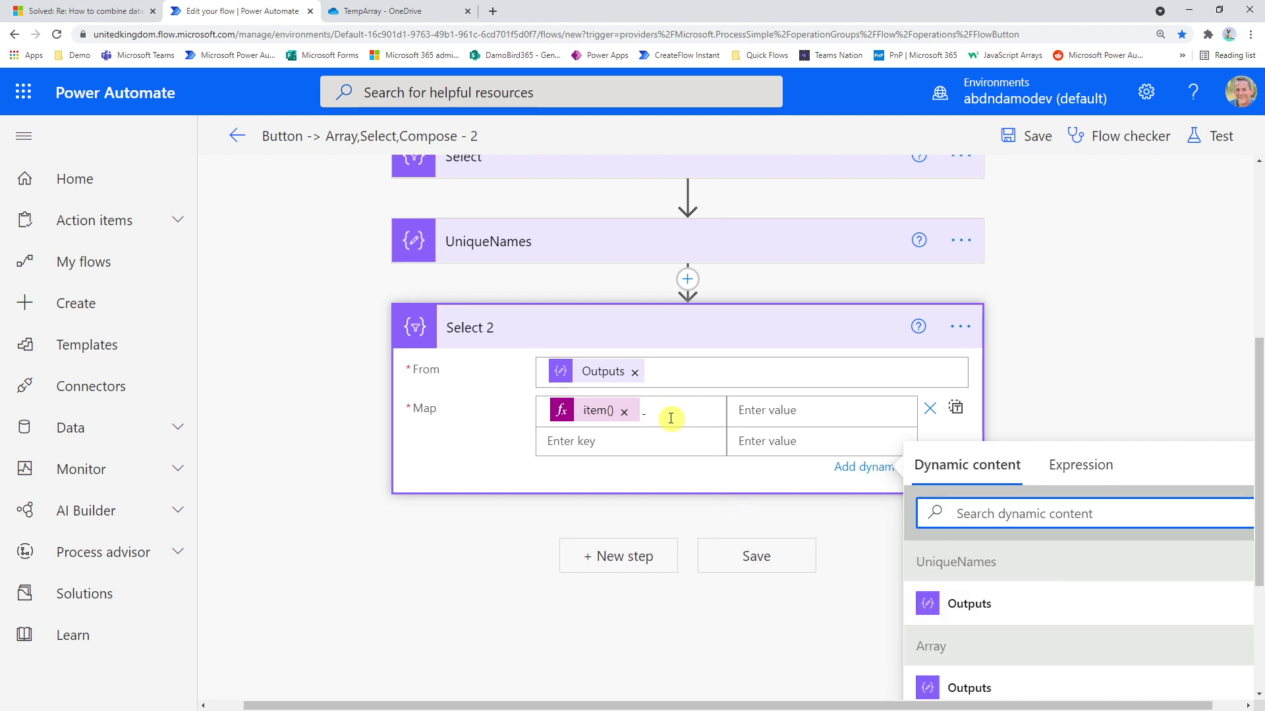
pyautogui.click(1054, 463)
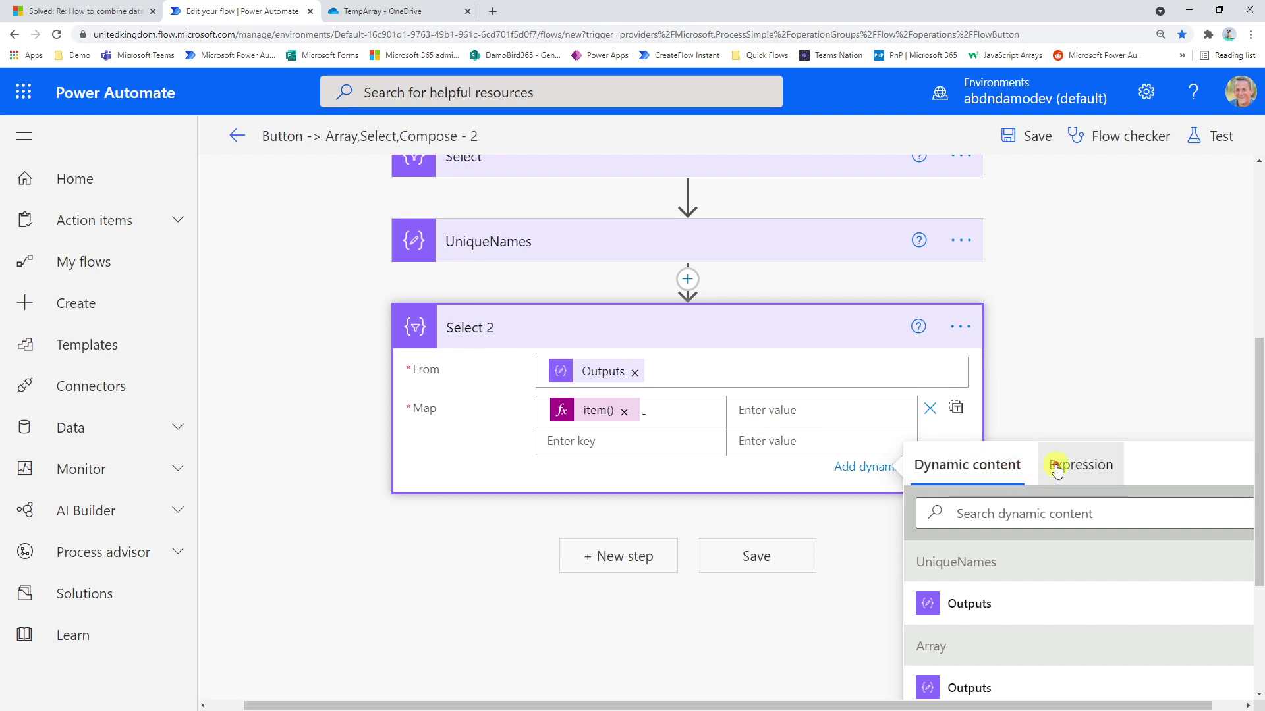
pyautogui.write('item(')
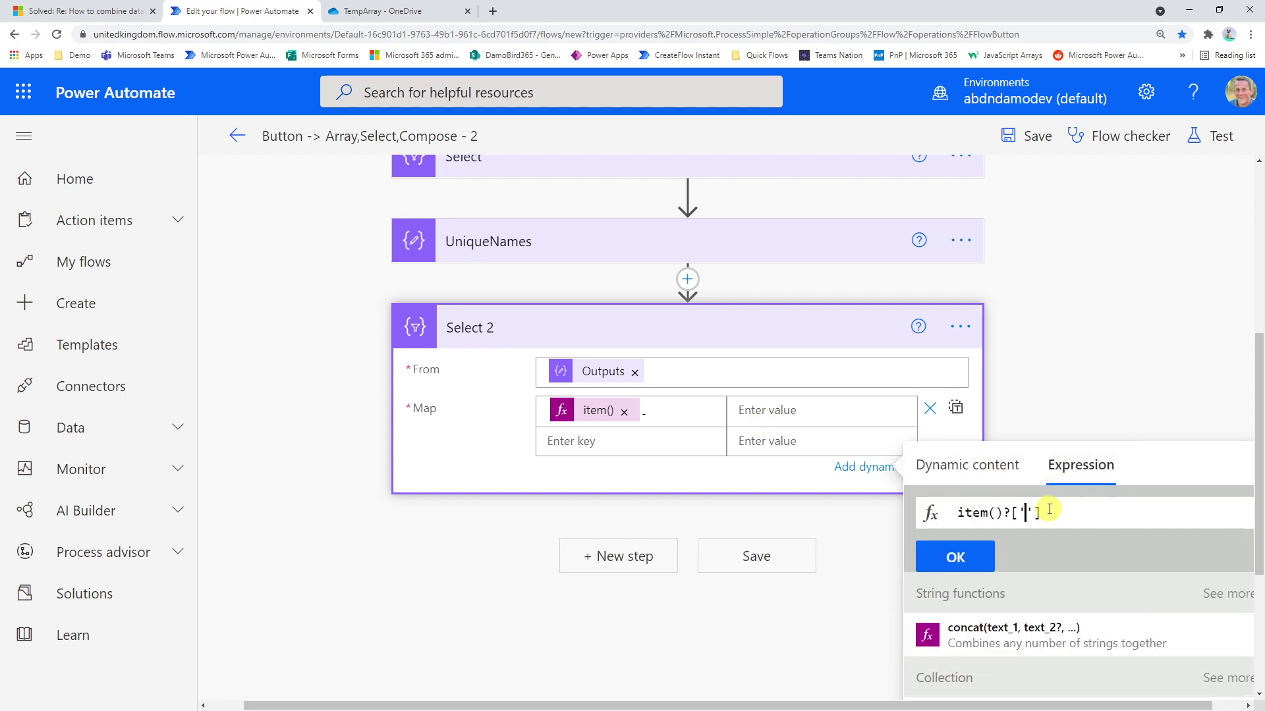
pyautogui.write(")?['Type")
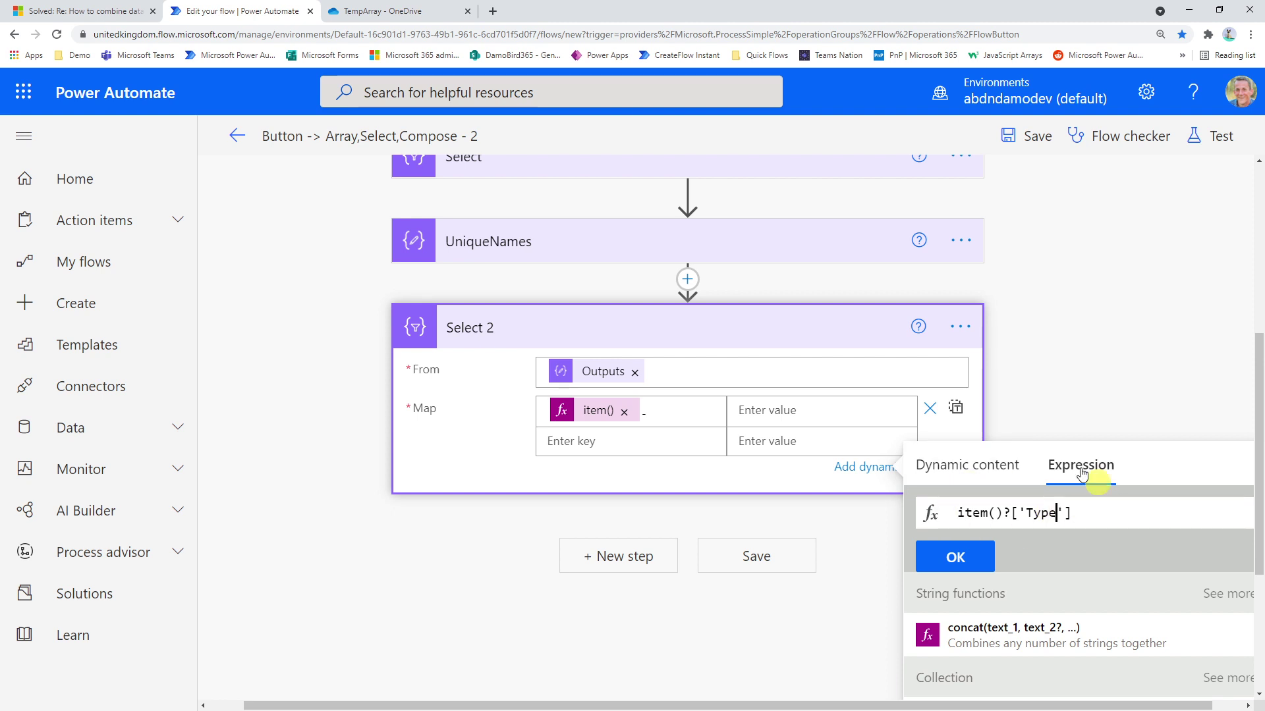
pyautogui.click(950, 555)
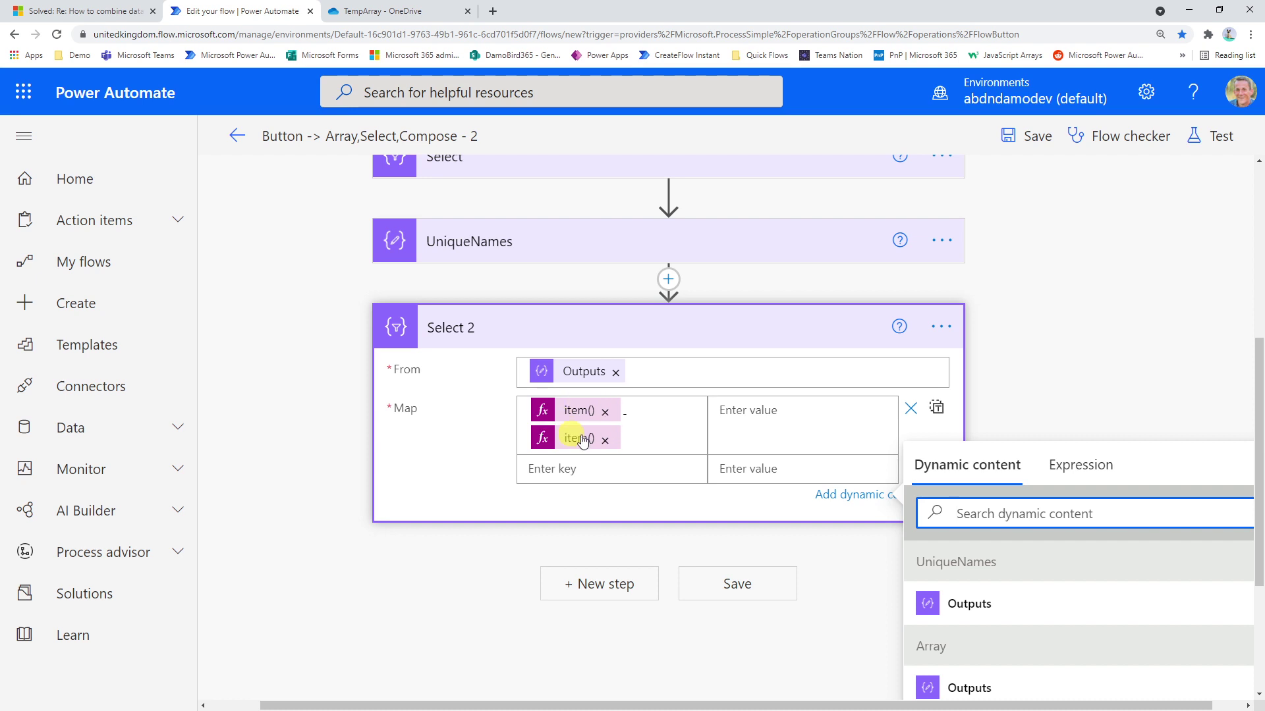
# Set the Select 2 map value to the expression item()?['Number'].
pyautogui.click(731, 413)
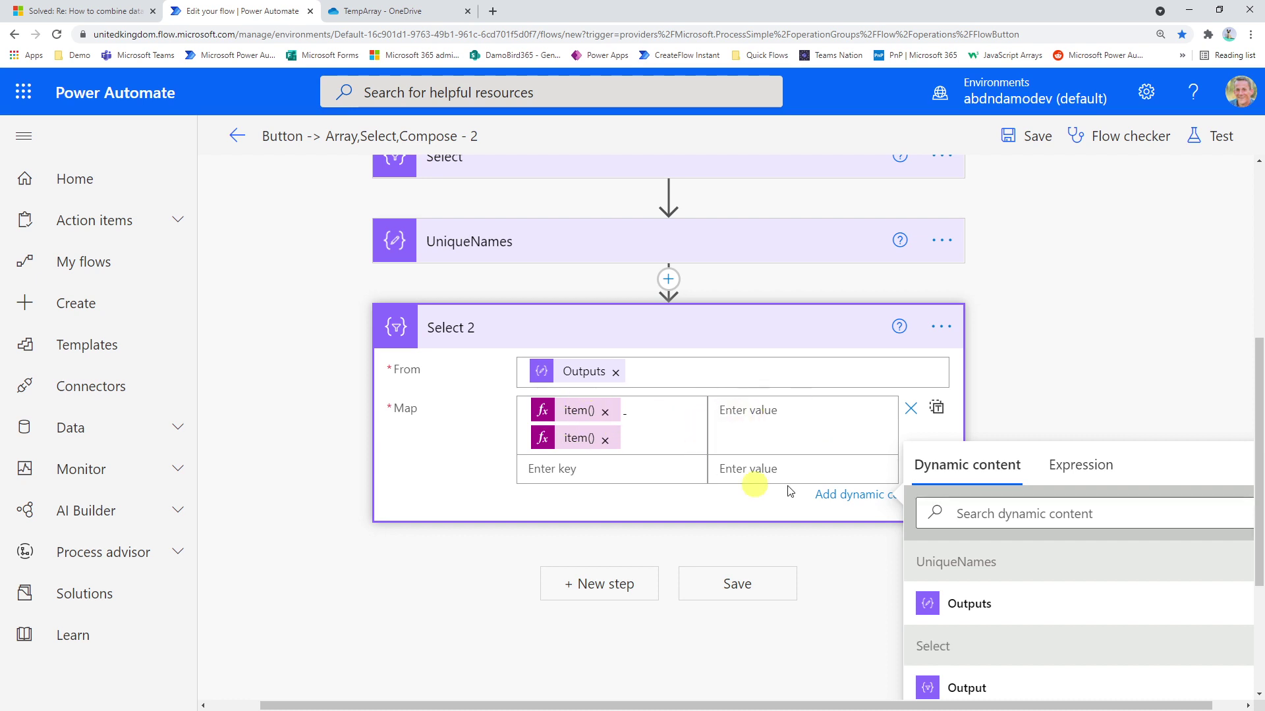
pyautogui.click(1090, 477)
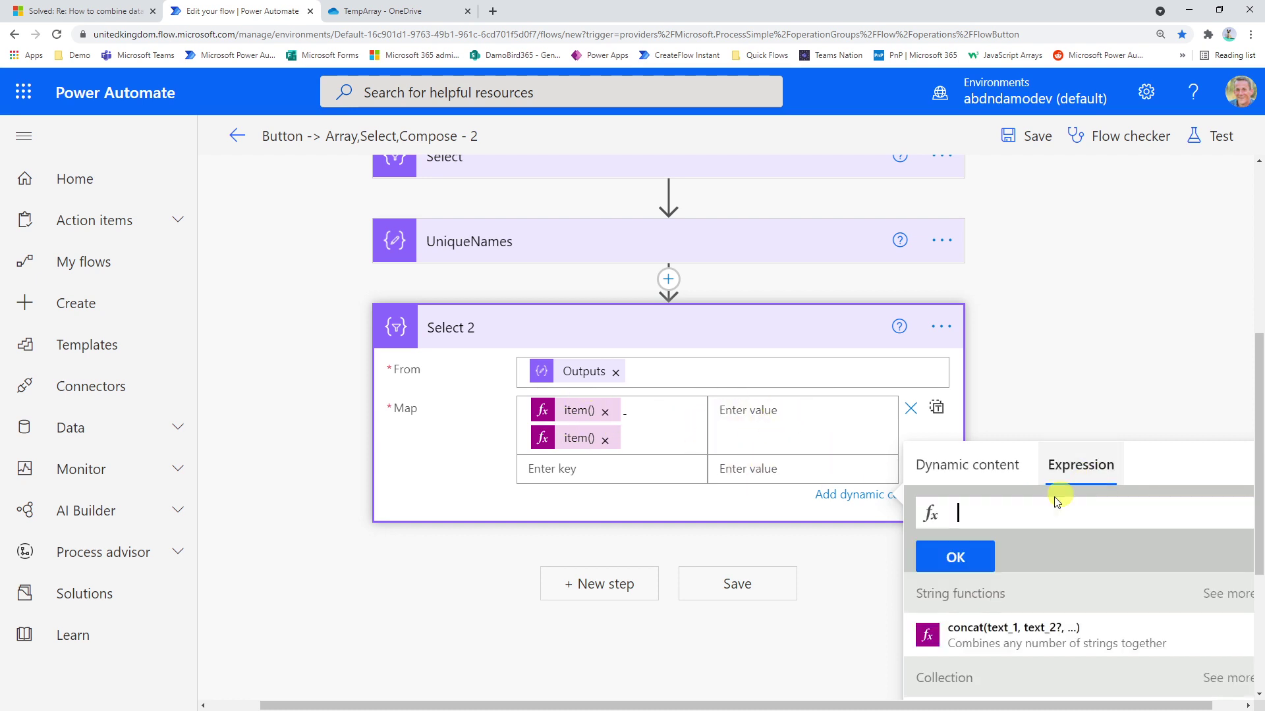
pyautogui.write('item')
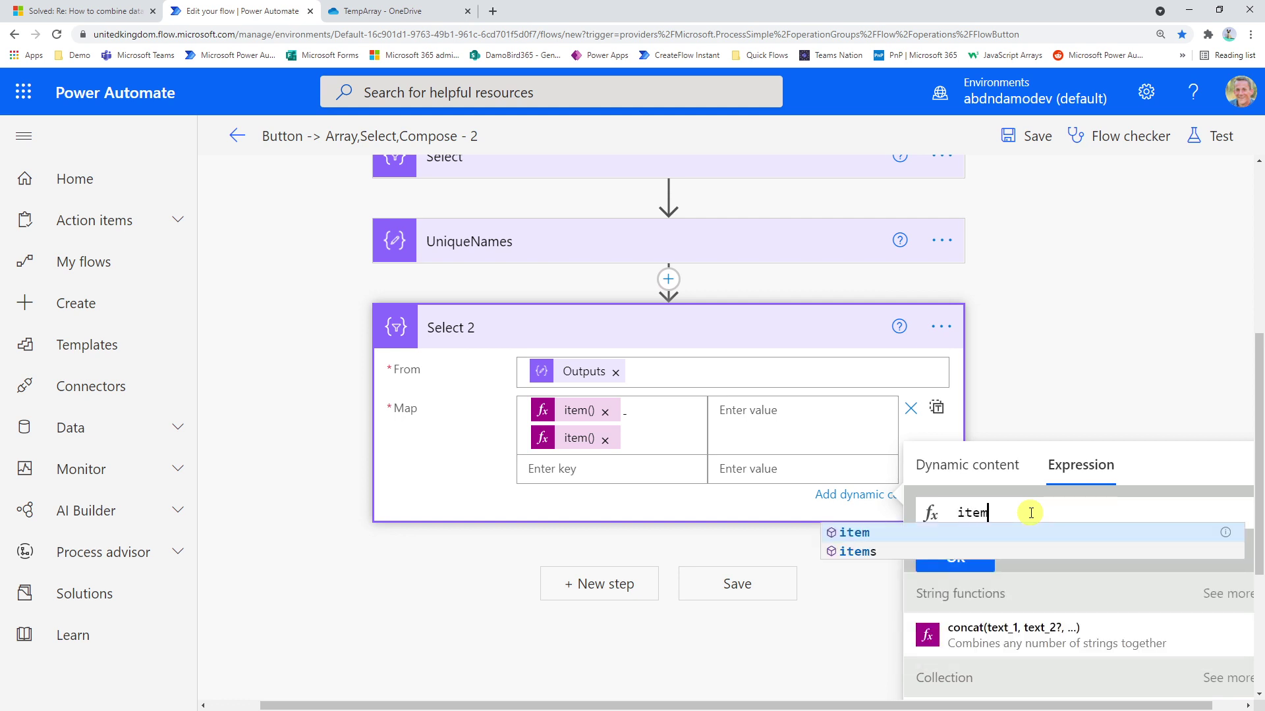
pyautogui.write('(')
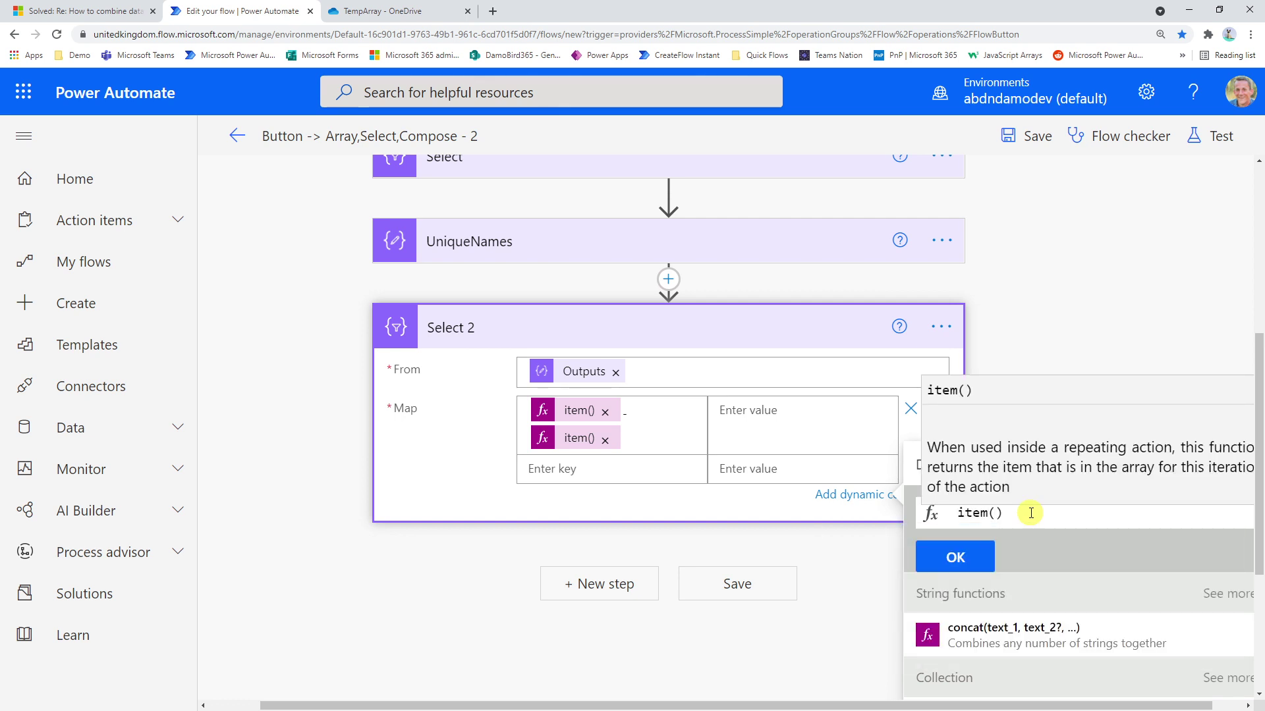
pyautogui.click(1031, 513)
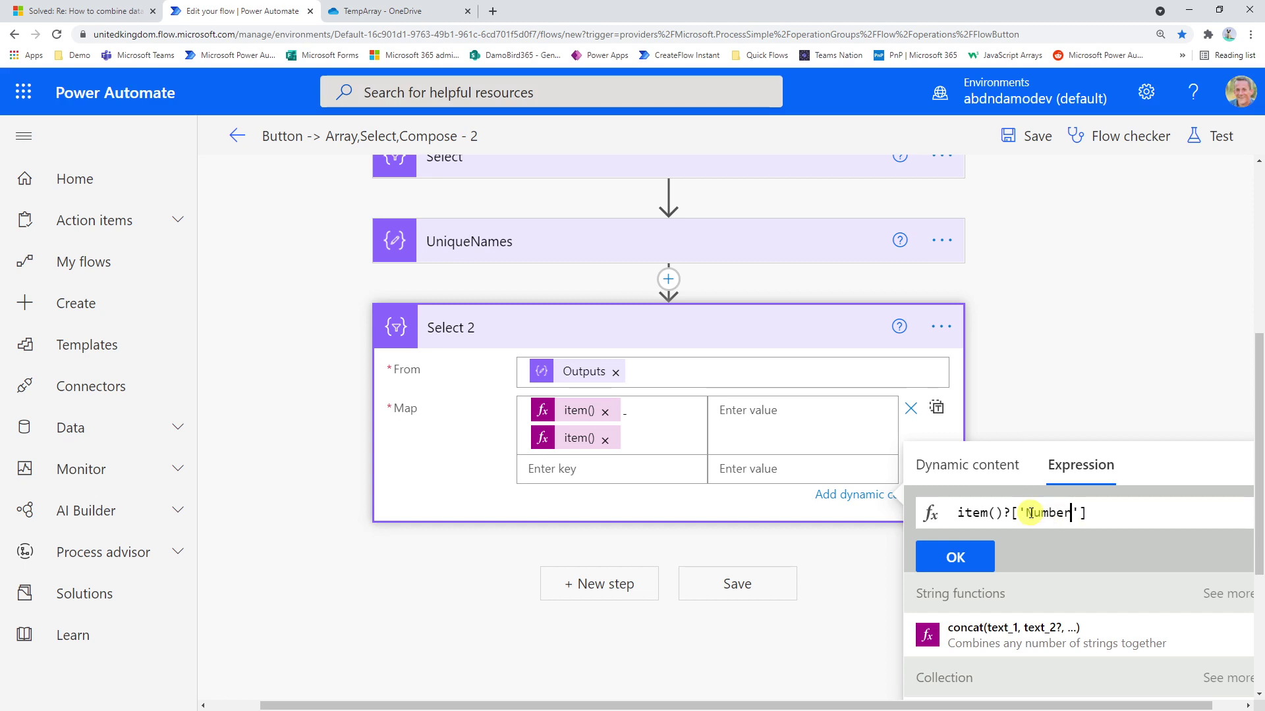
pyautogui.click(955, 557)
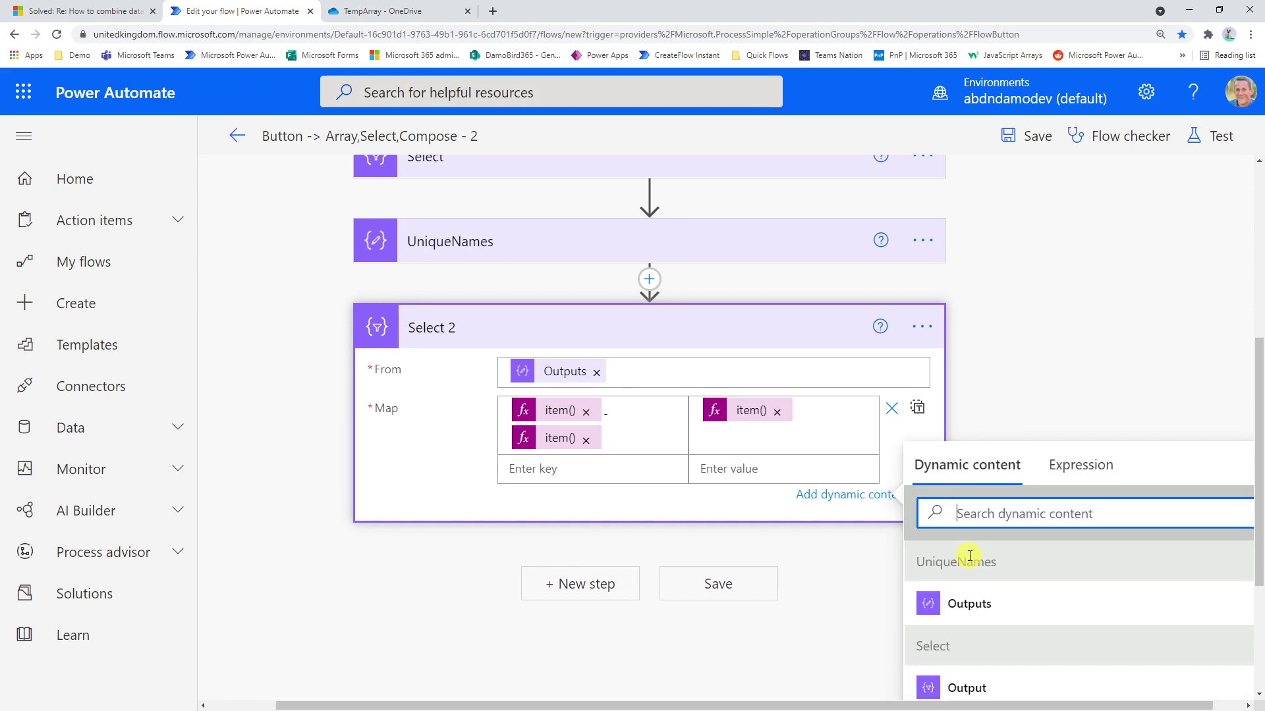
# Rename the Select 2 action to ComboKeys.
pyautogui.click(938, 333)
pyautogui.click(1008, 462)
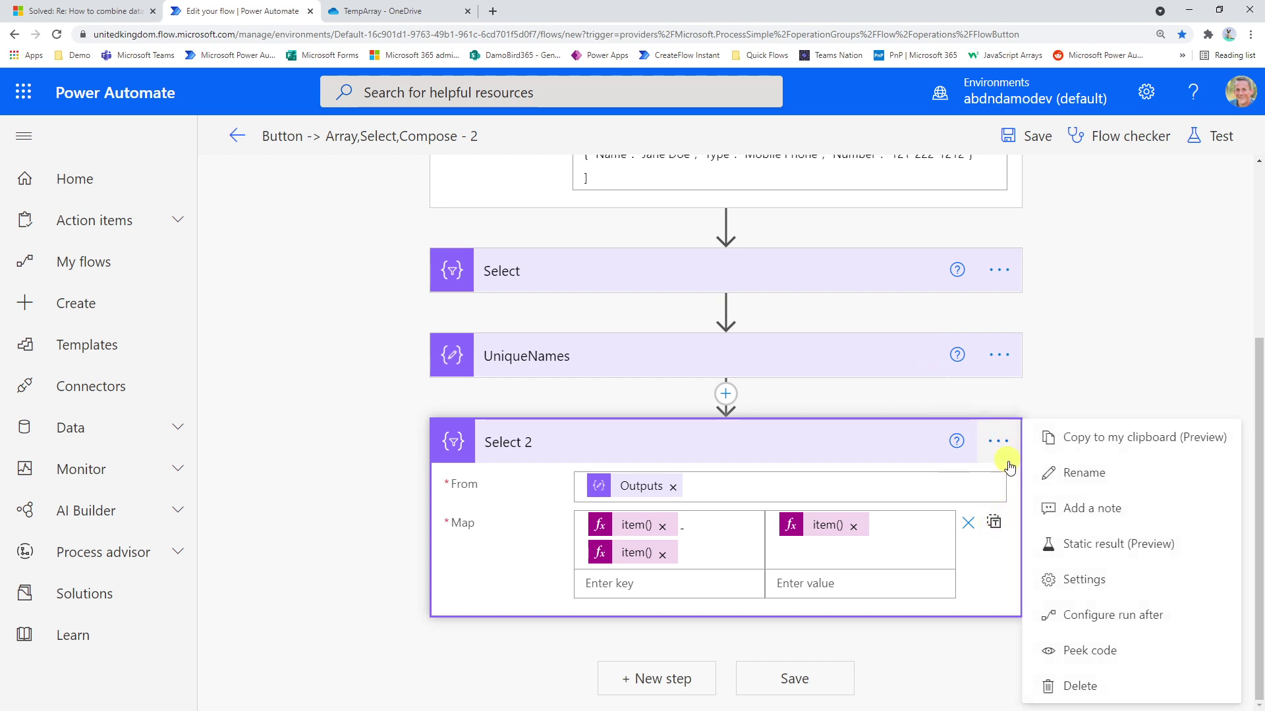
pyautogui.click(1060, 472)
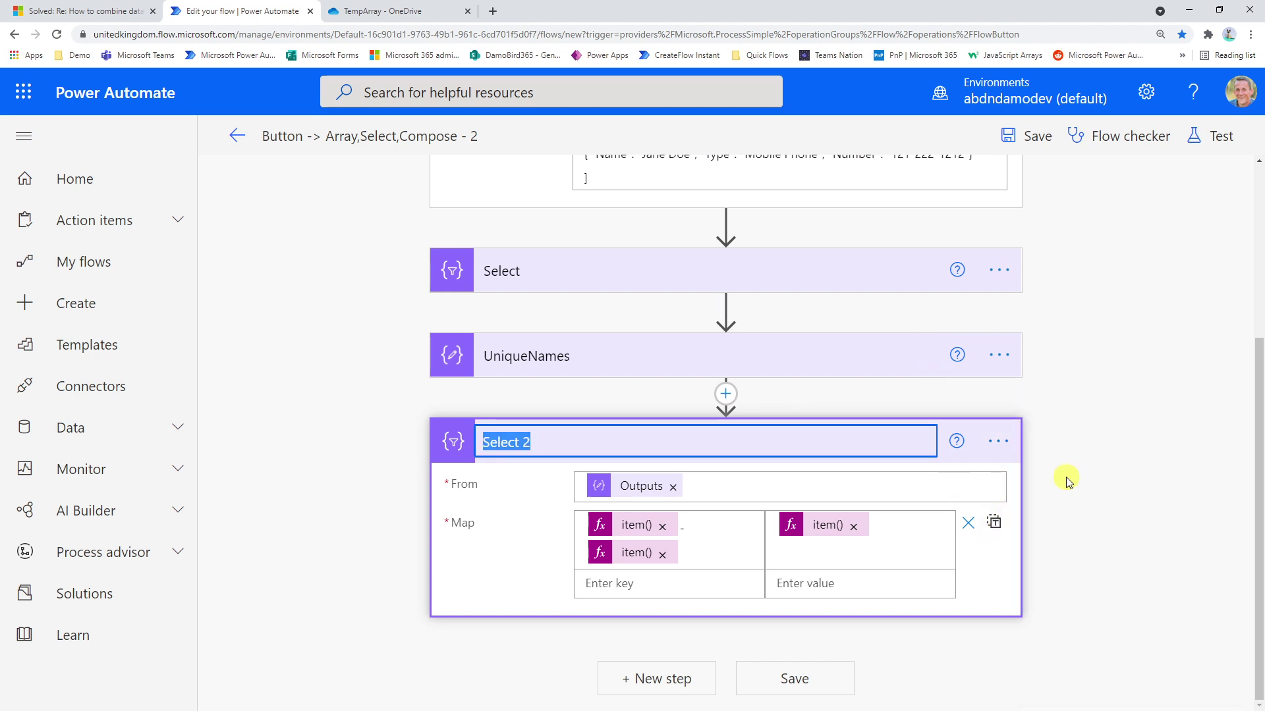
pyautogui.write('ComboKeys')
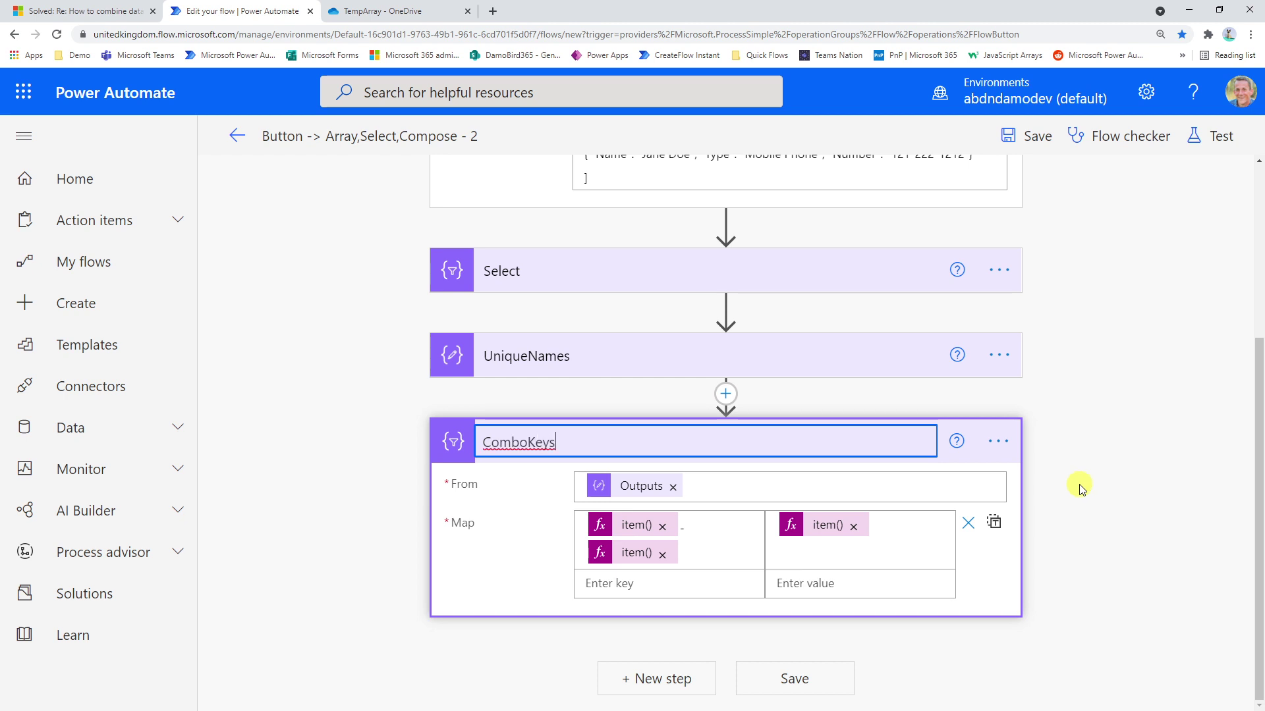
pyautogui.click(1080, 487)
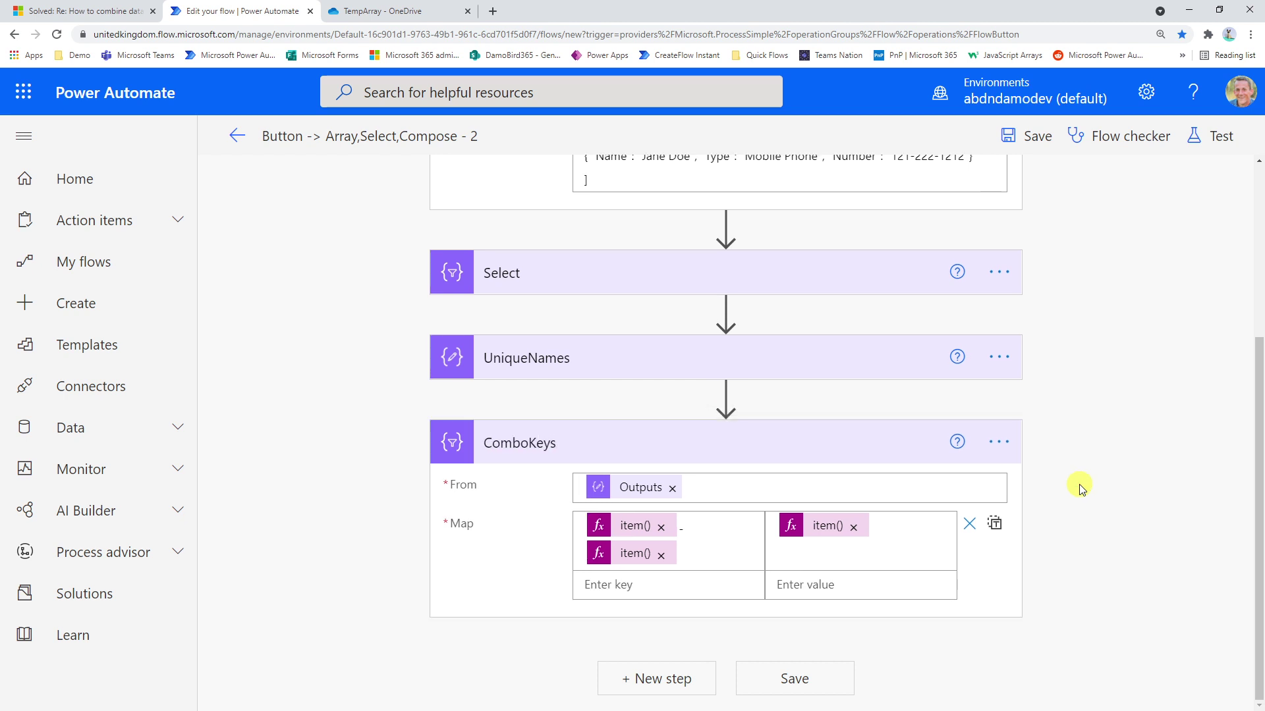
# Save the flow and run a manual test of it.
pyautogui.click(1038, 141)
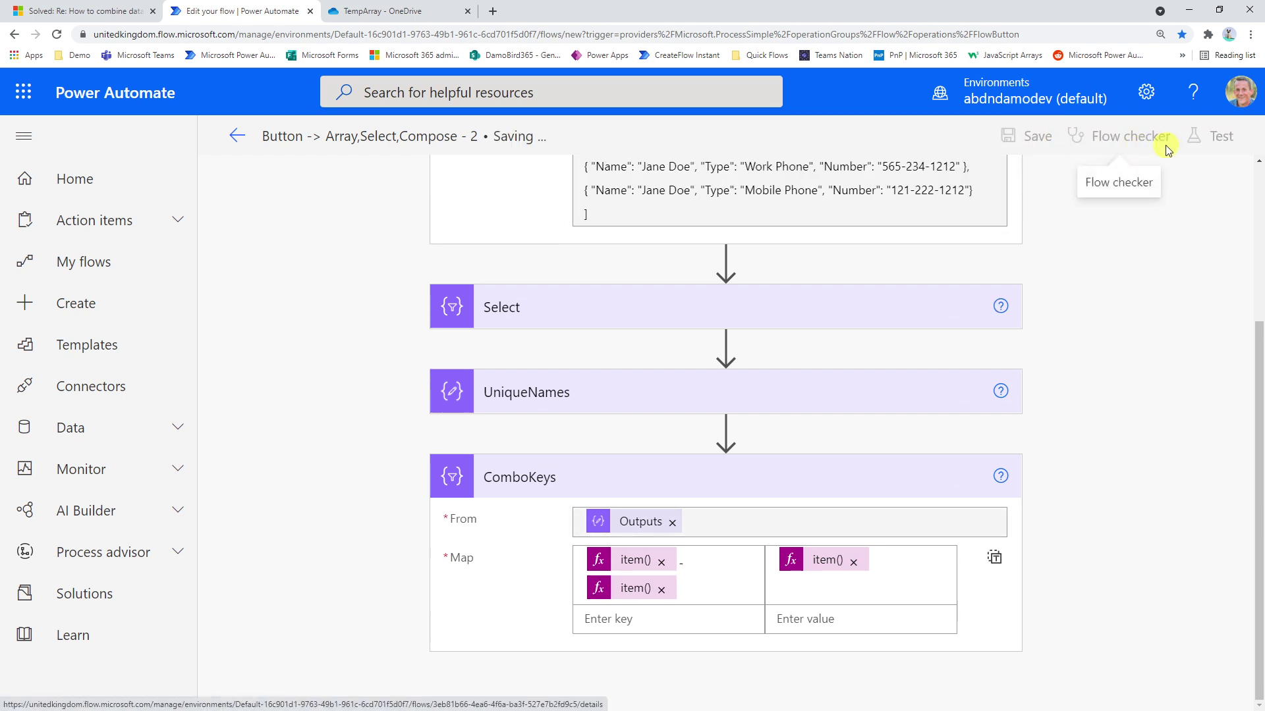
pyautogui.click(1223, 138)
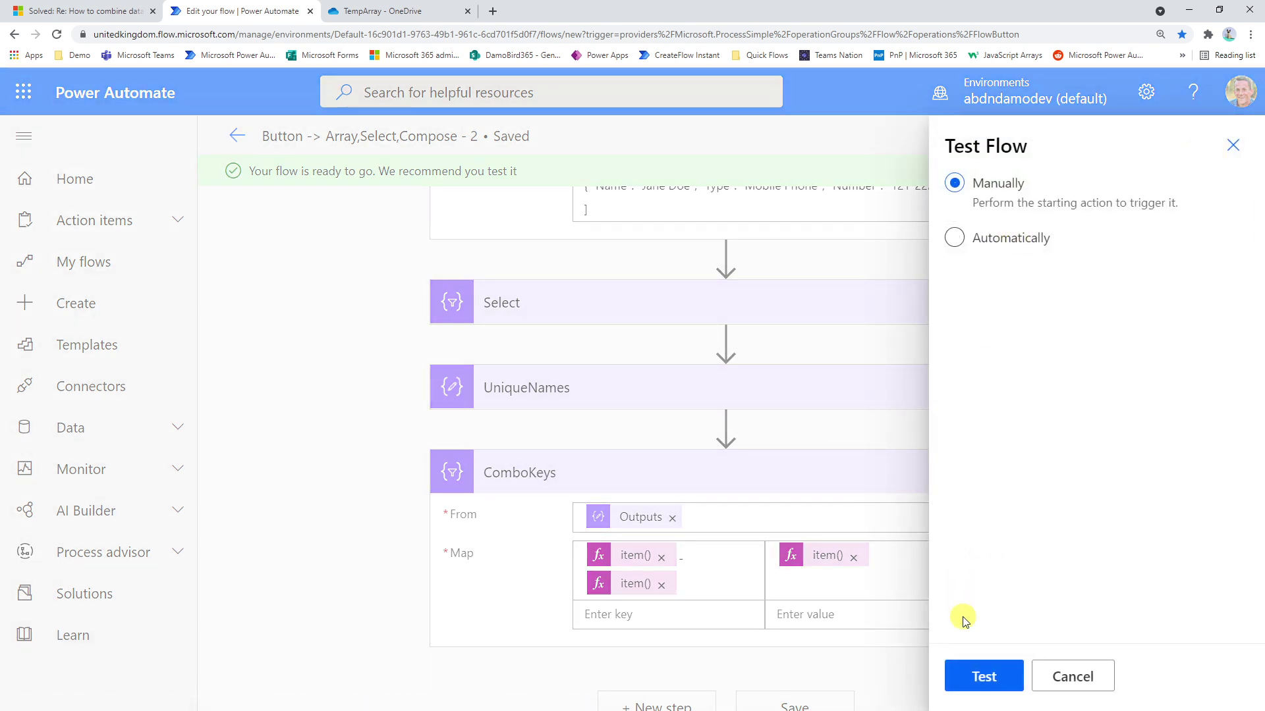
pyautogui.click(983, 676)
pyautogui.click(983, 678)
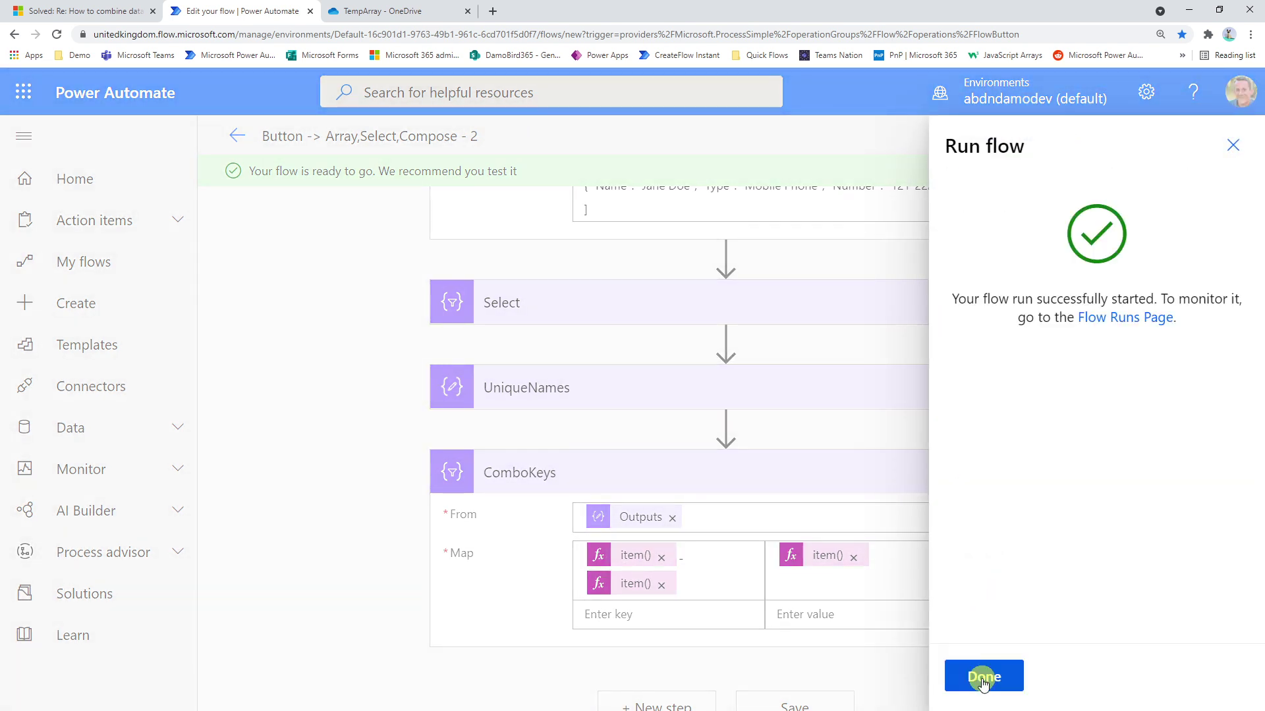
pyautogui.click(983, 676)
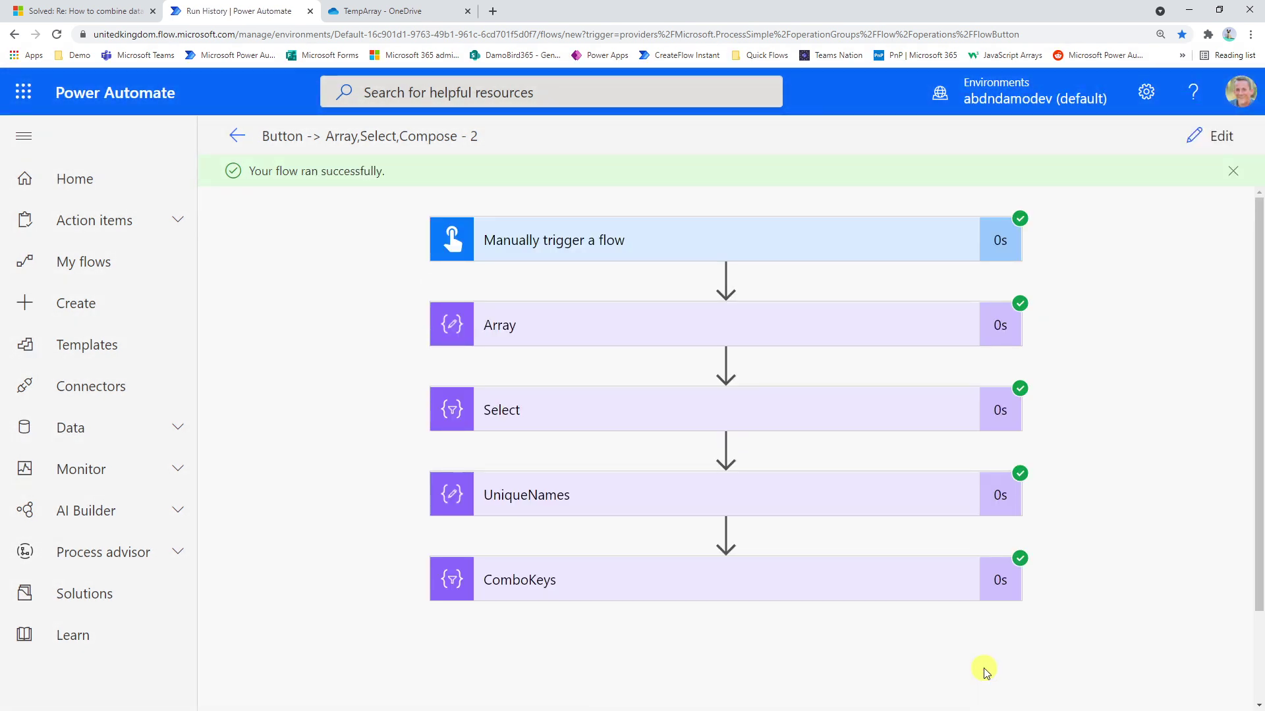
# Examine the ComboKeys inputs and outputs in the run, looking at how each combined key and number forms a separate object.
pyautogui.click(825, 580)
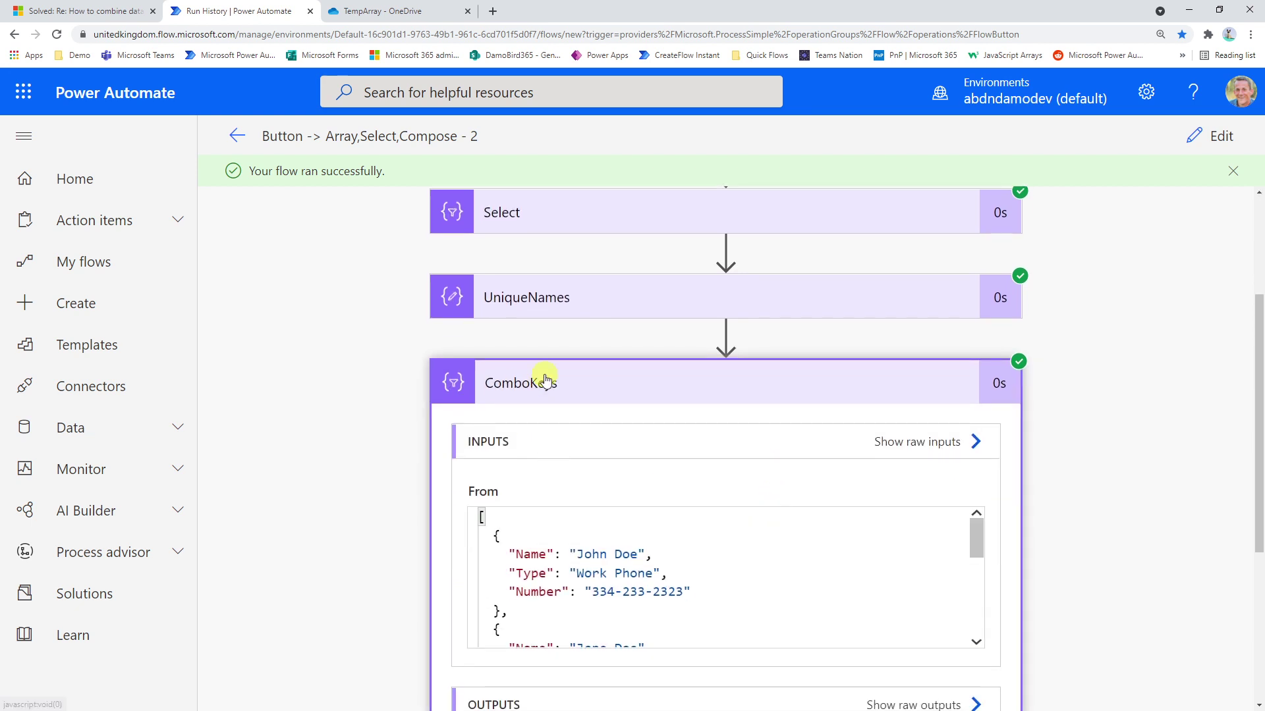
pyautogui.scroll(-2, 573, 381)
pyautogui.scroll(-2, 633, 384)
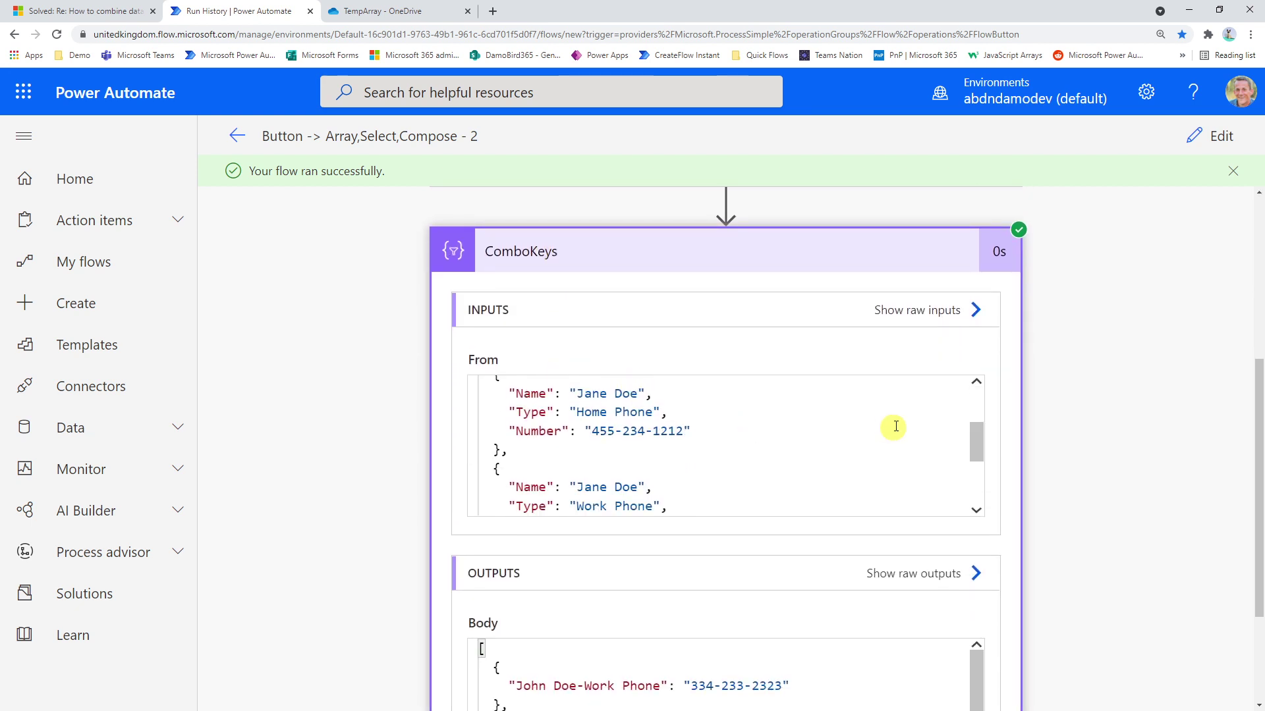
pyautogui.scroll(-3, 565, 386)
pyautogui.scroll(-2, 1005, 424)
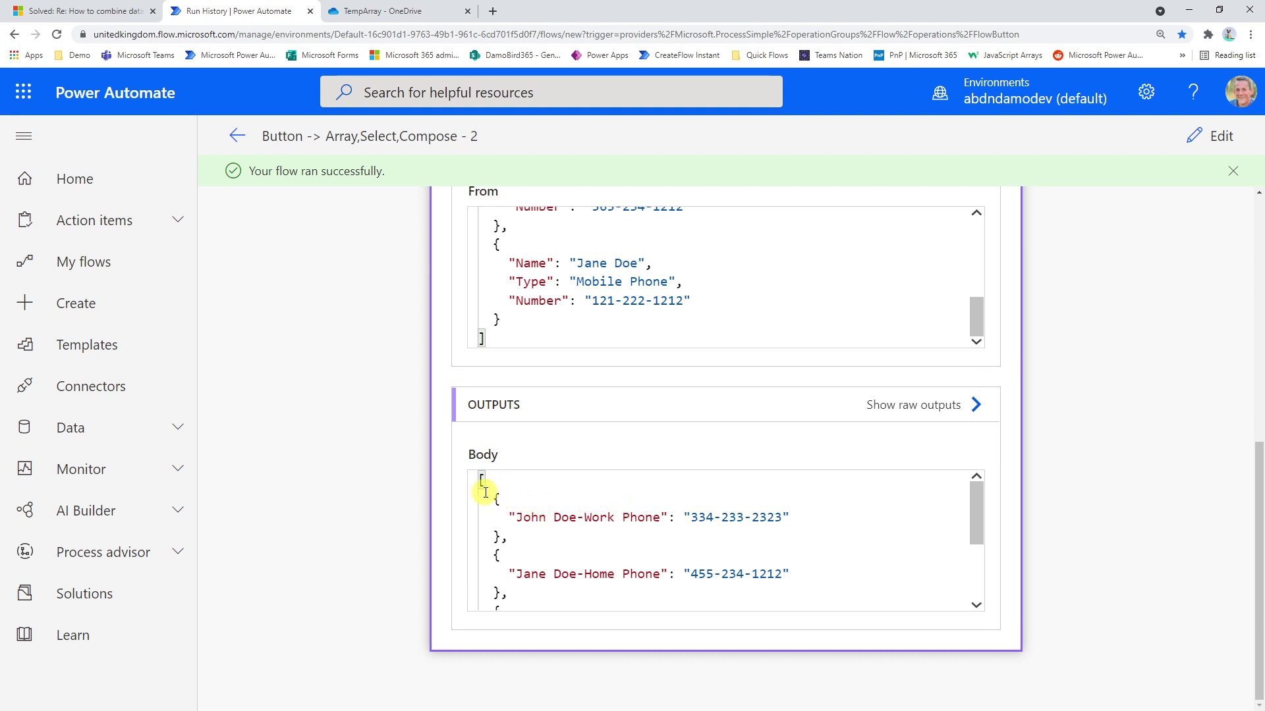
pyautogui.moveTo(492, 498); pyautogui.dragTo(508, 542)
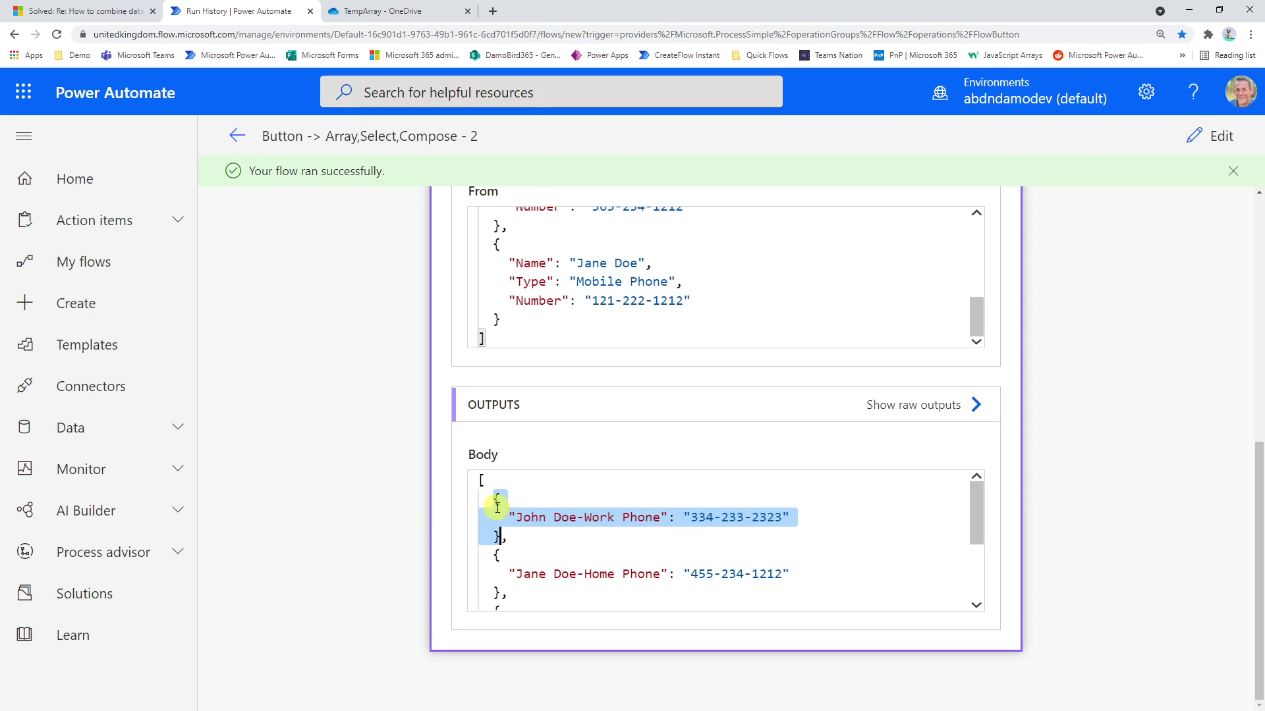
pyautogui.click(513, 557)
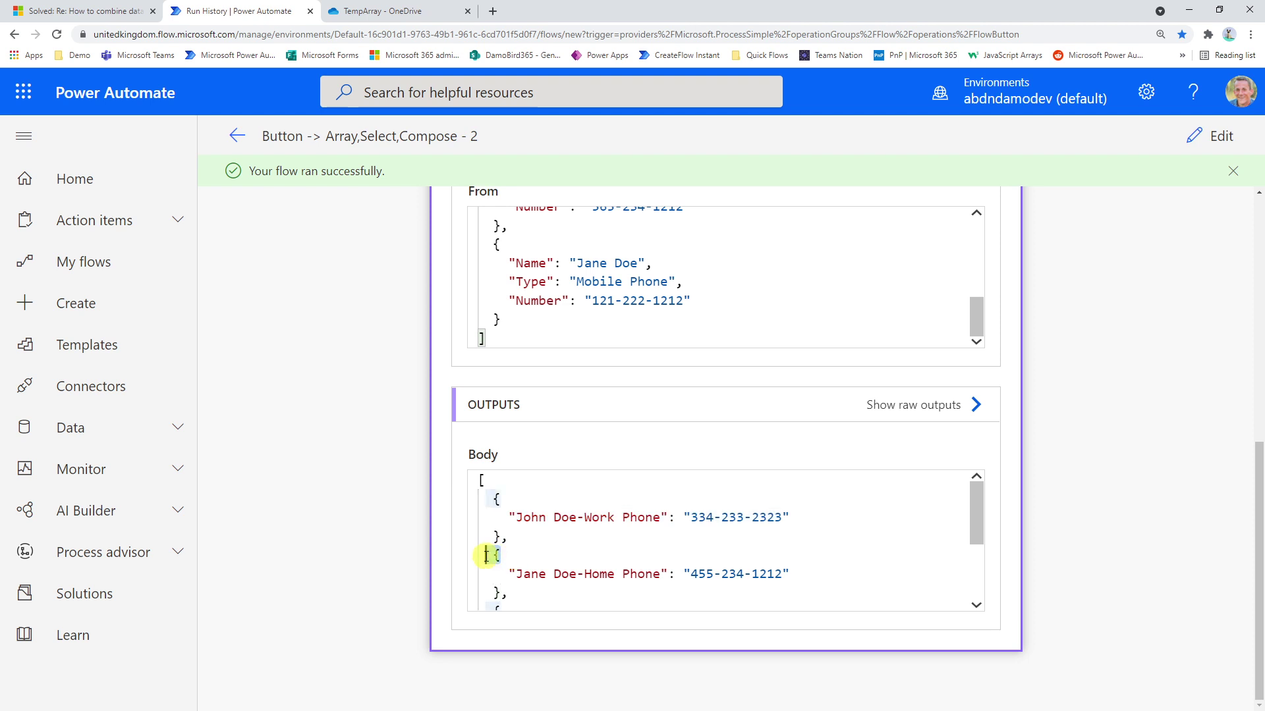
pyautogui.moveTo(502, 557); pyautogui.dragTo(480, 537)
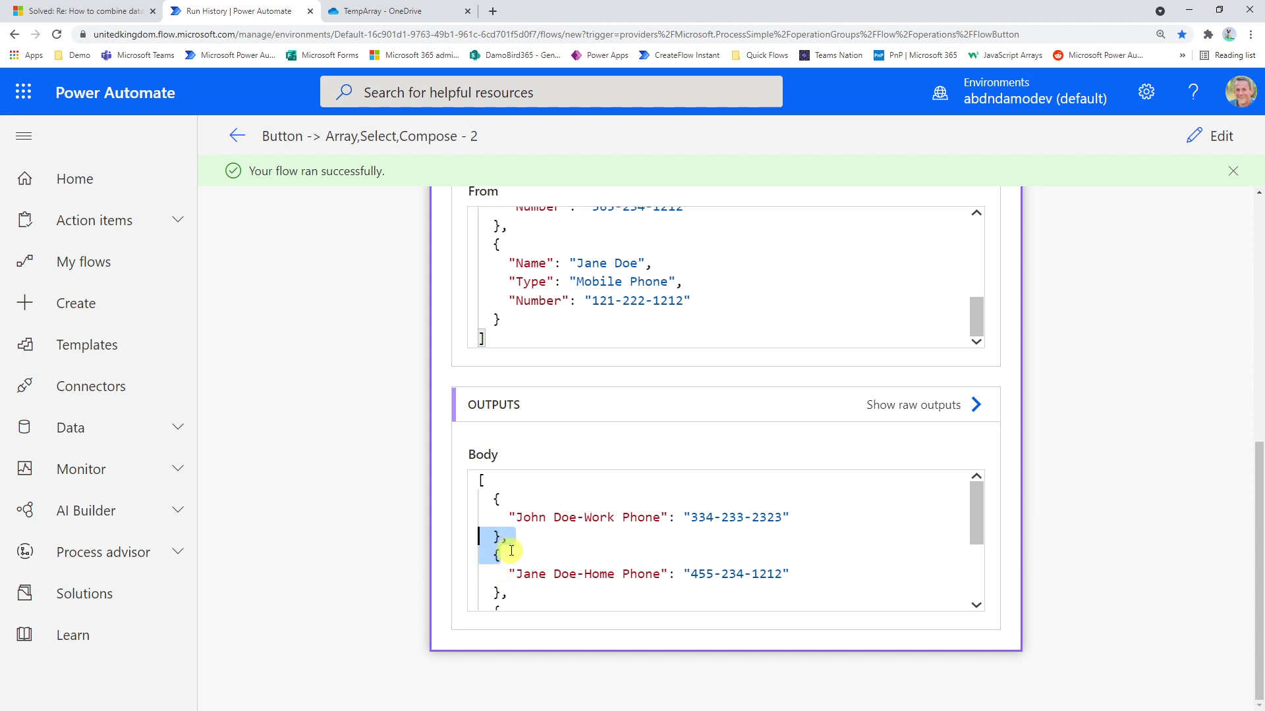
pyautogui.scroll(-2, 513, 540)
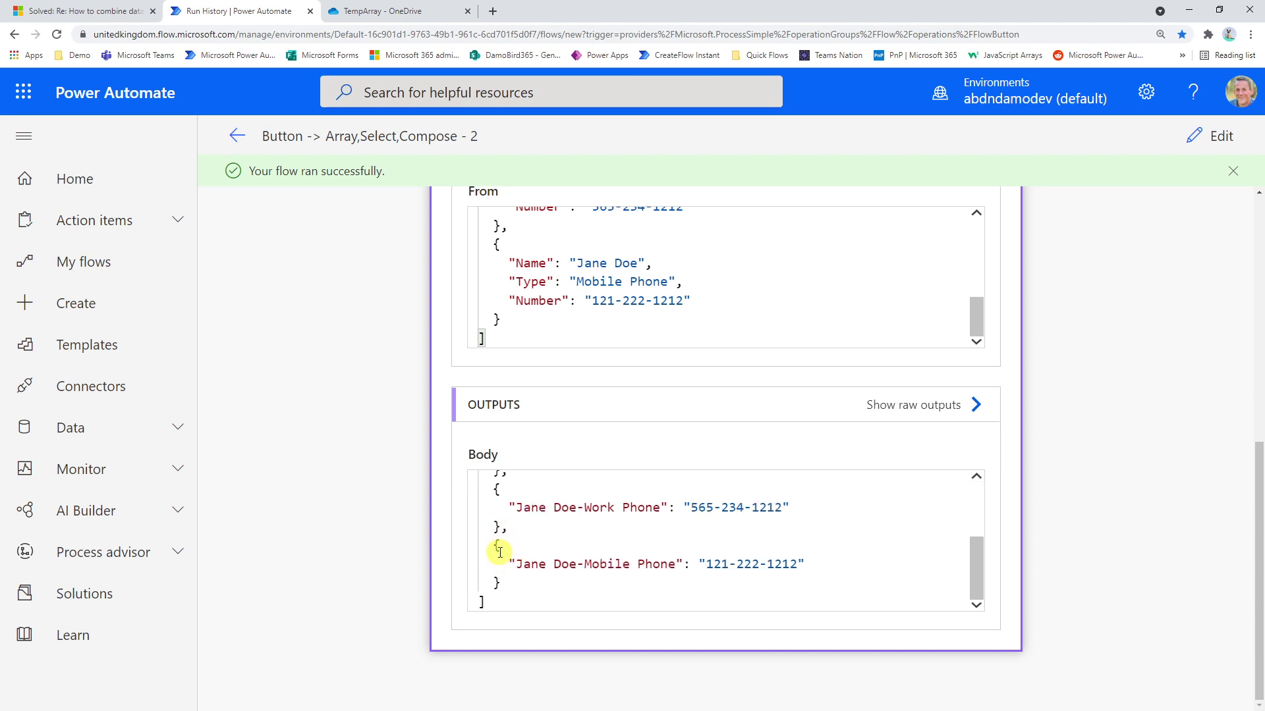
pyautogui.scroll(3, 502, 494)
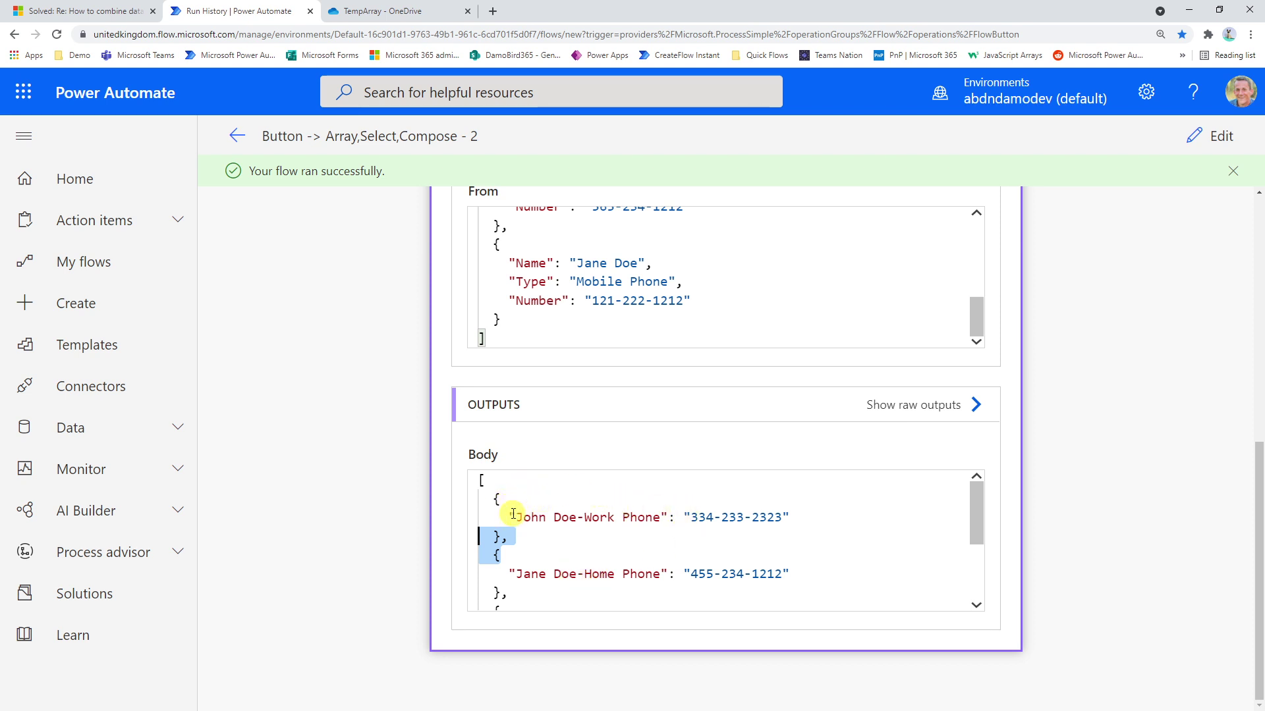
pyautogui.scroll(3, 641, 513)
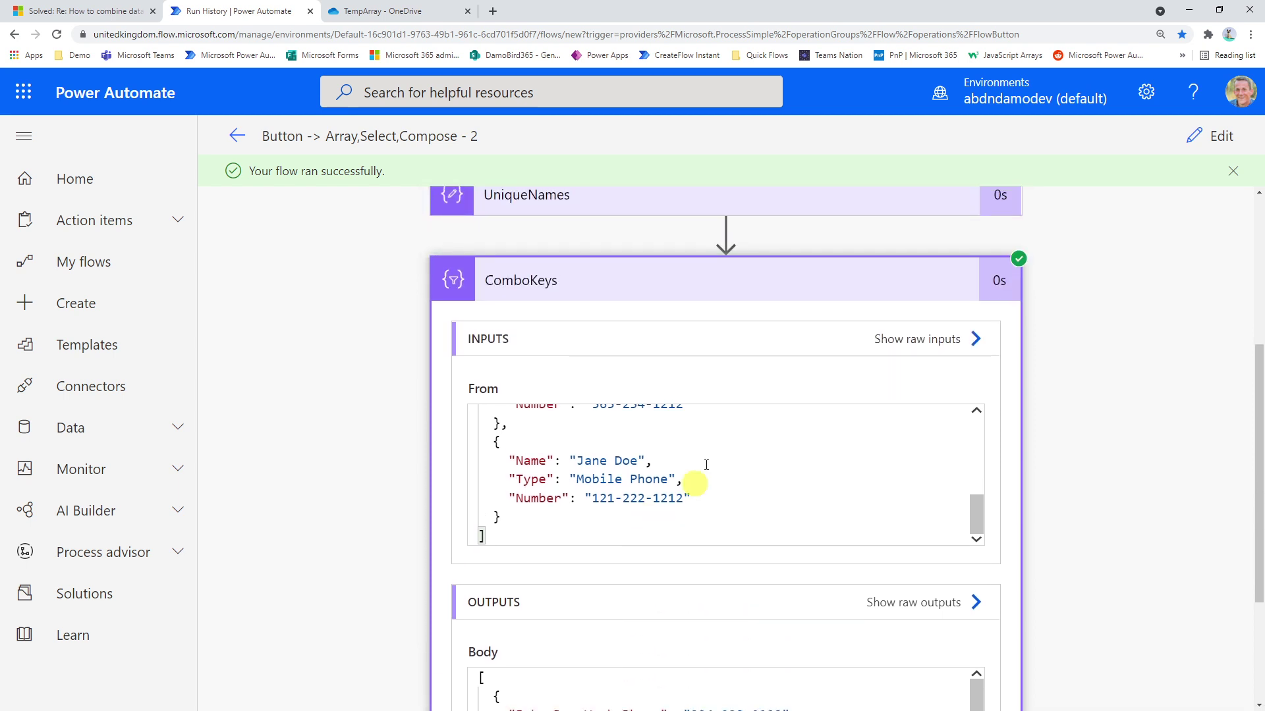
pyautogui.click(724, 282)
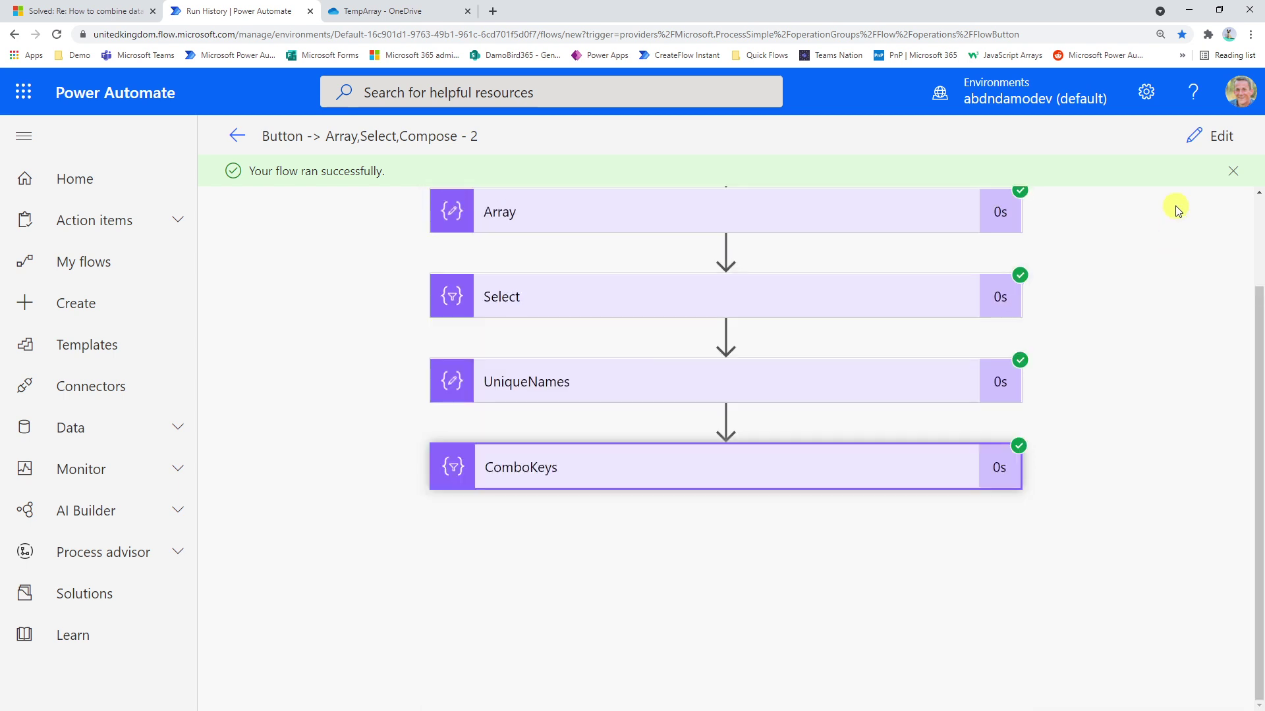
# Reopen the flow for editing and add a Compose data operation below ComboKeys.
pyautogui.click(1218, 139)
pyautogui.scroll(-4, 762, 387)
pyautogui.click(677, 545)
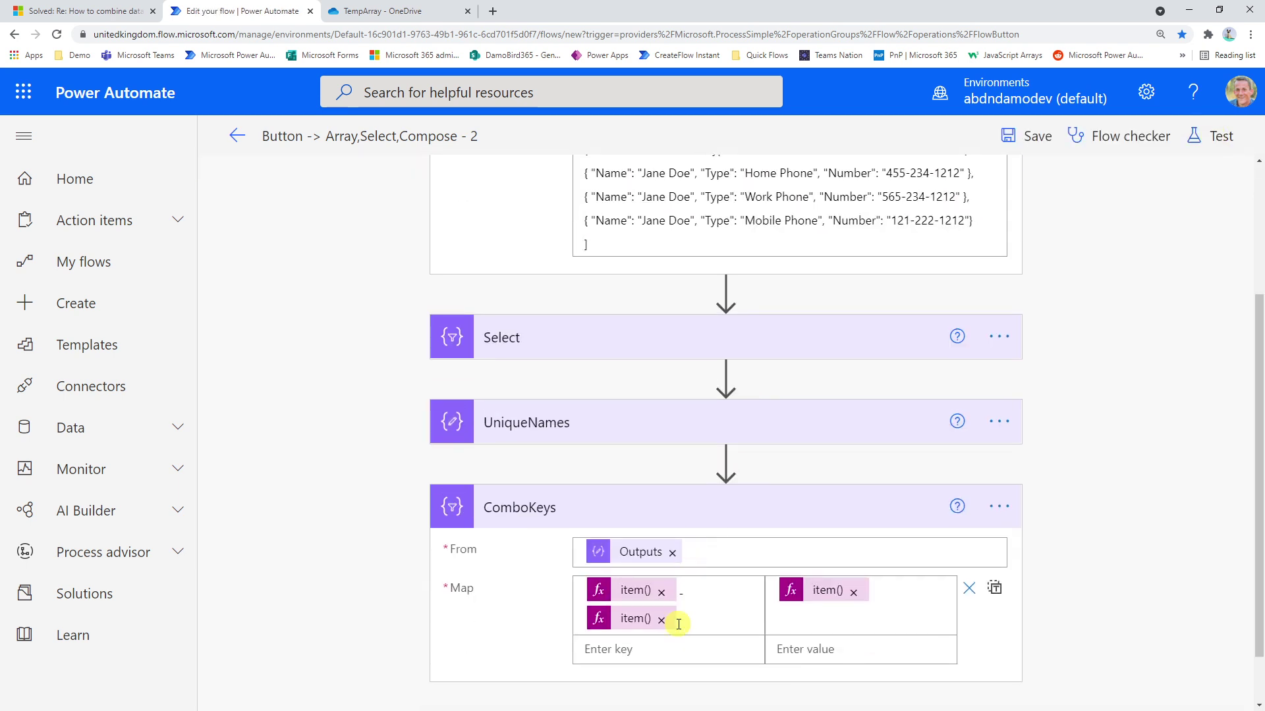
pyautogui.click(667, 686)
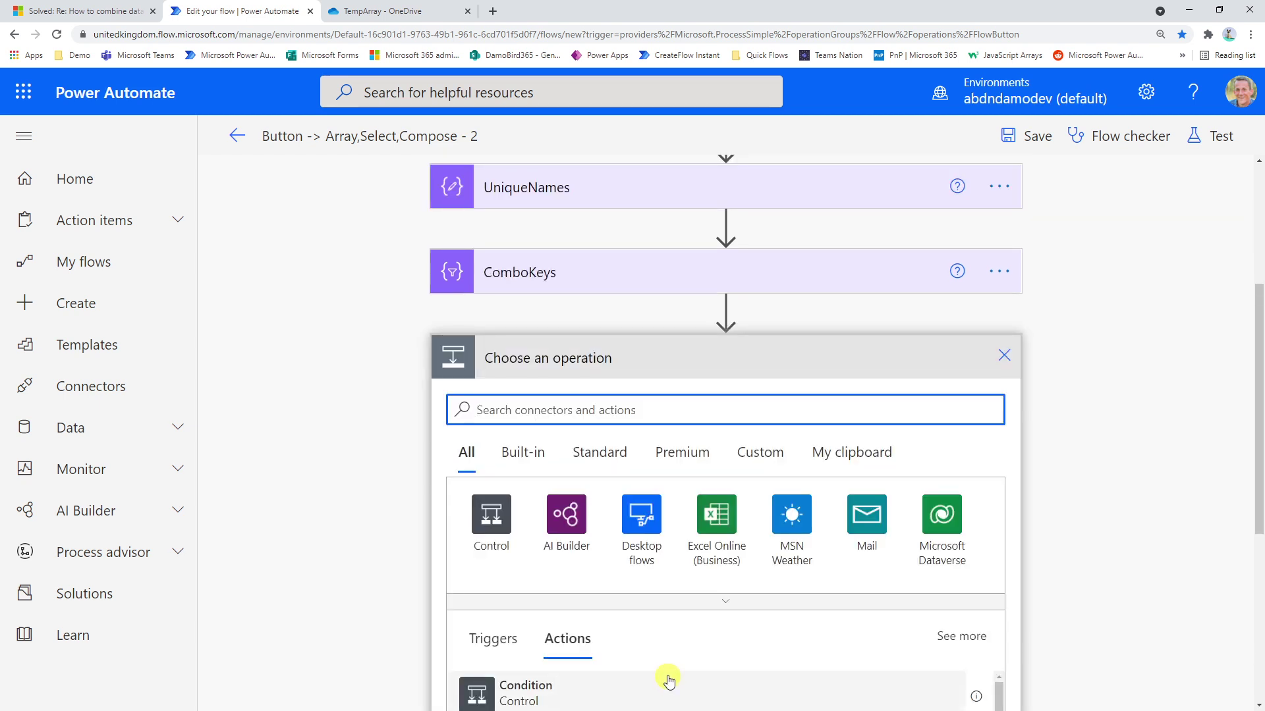
pyautogui.click(576, 410)
pyautogui.write('compose')
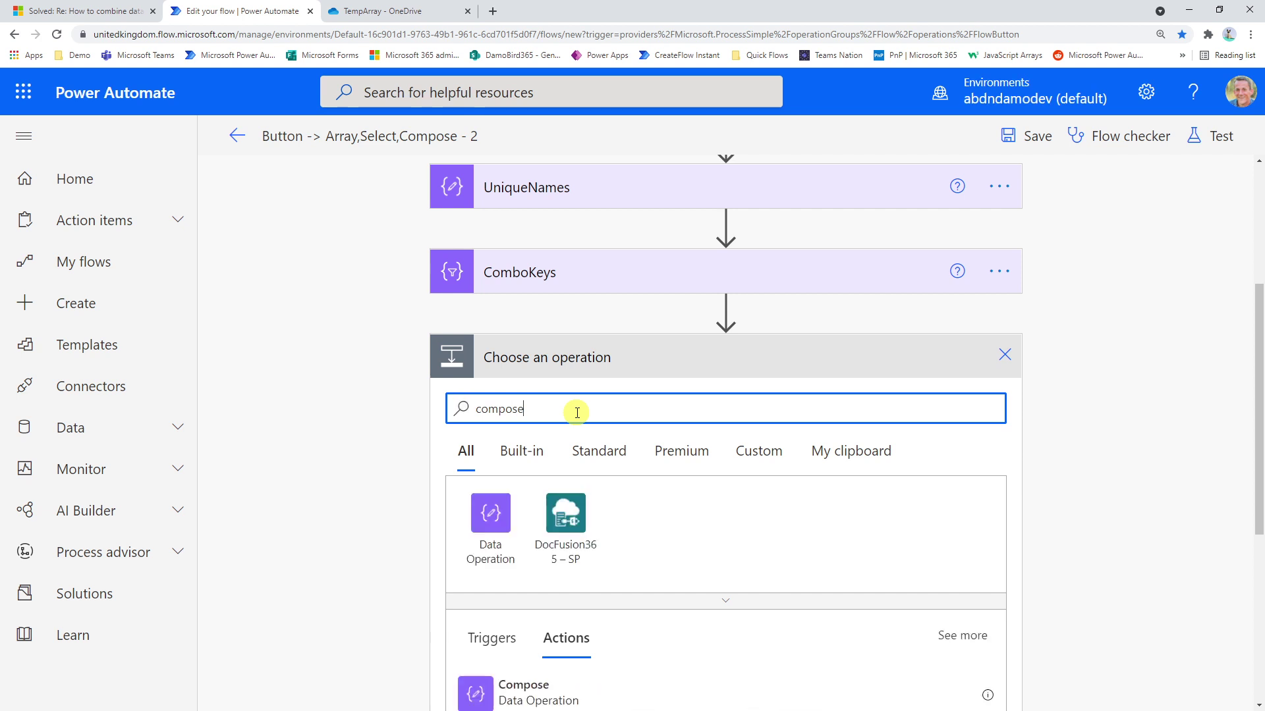
pyautogui.click(529, 689)
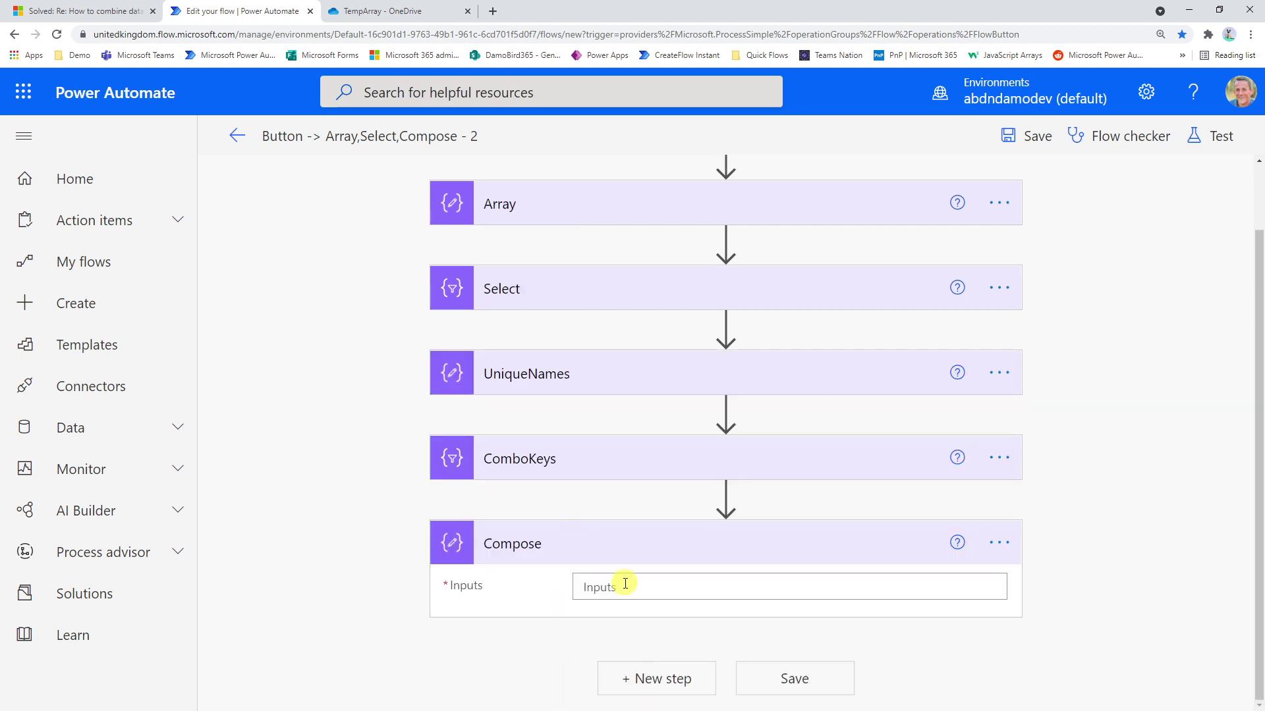
# Insert the ComboKeys Output in the Compose inputs, copy its reference @{body('ComboKeys')} into the expression editor and clear the inputs.
pyautogui.click(618, 584)
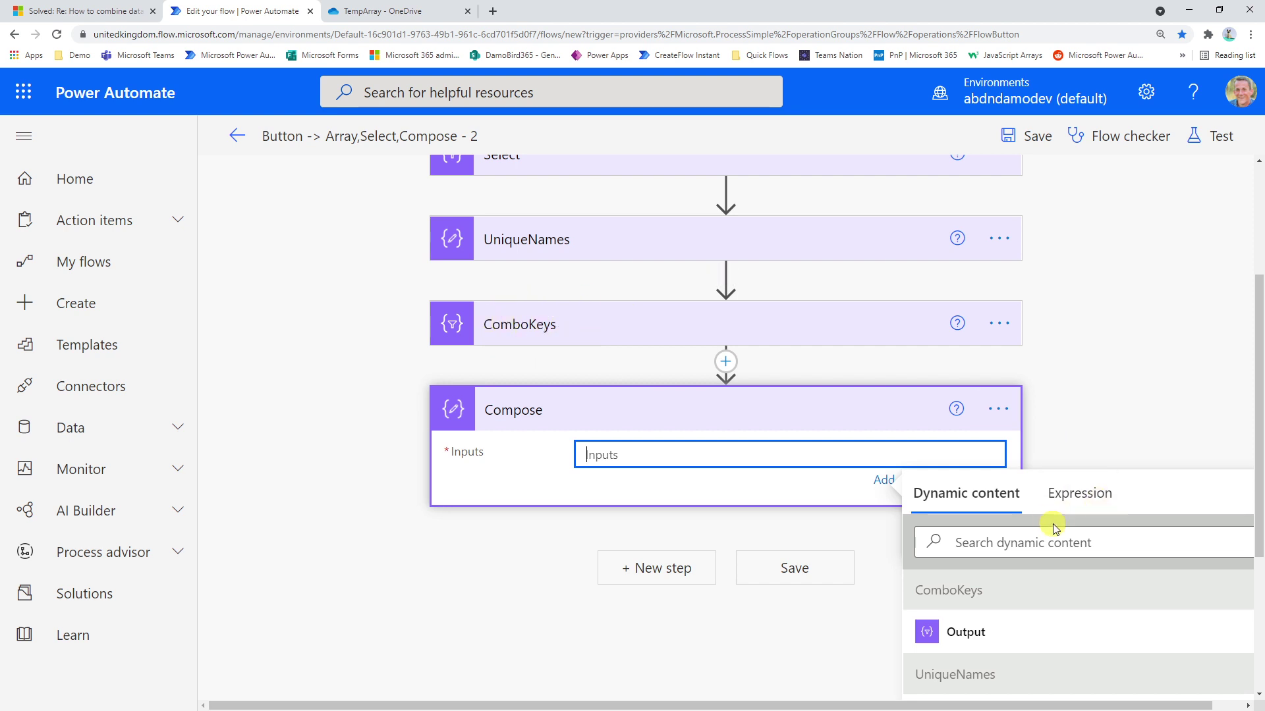
pyautogui.click(962, 636)
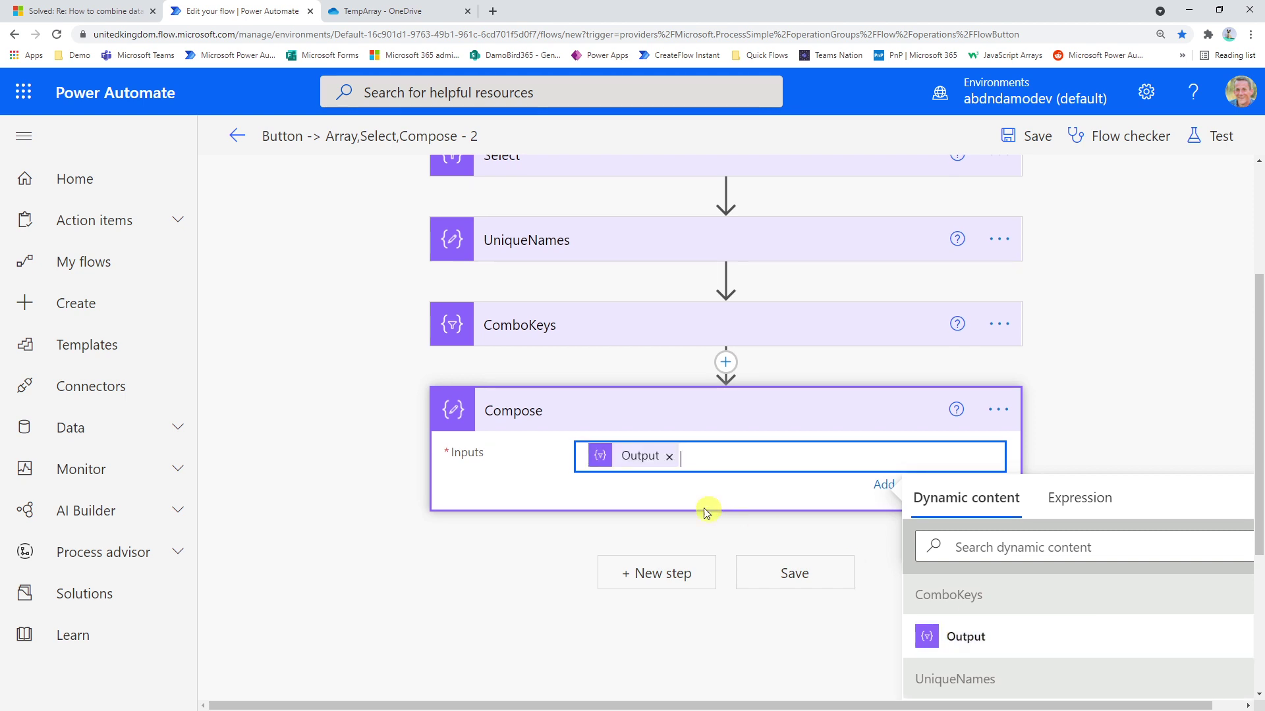
pyautogui.click(632, 456)
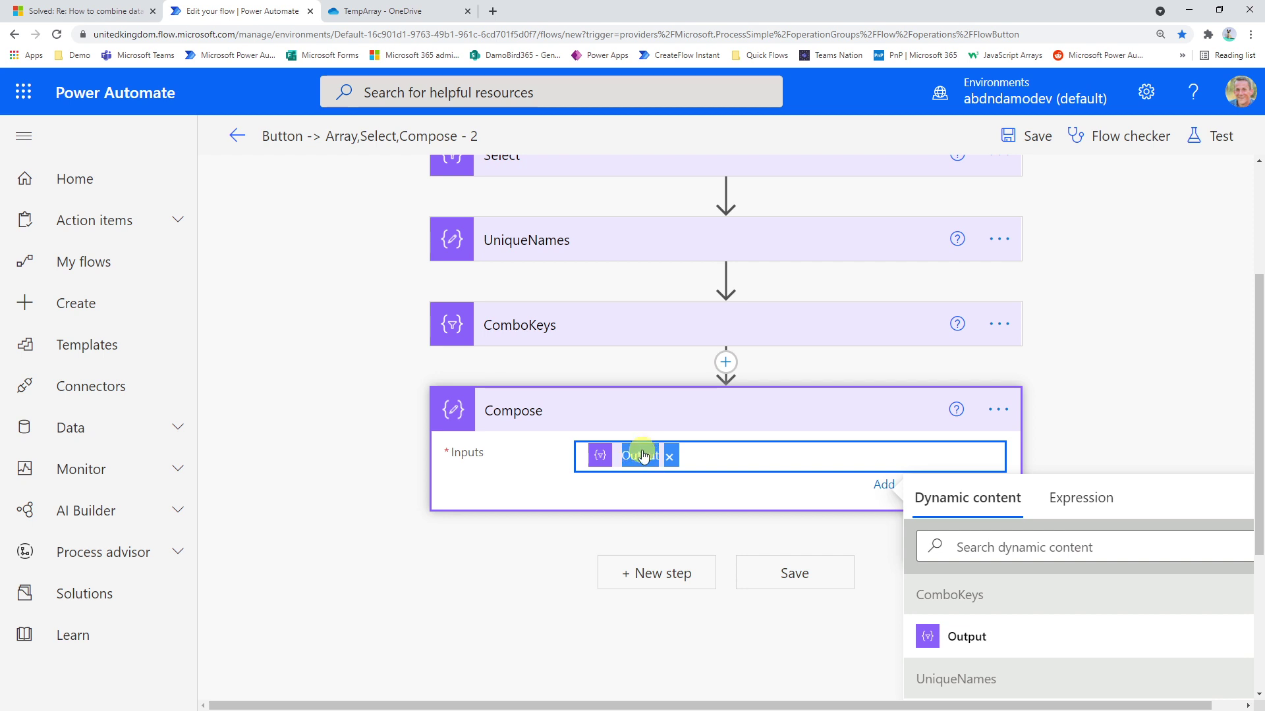
pyautogui.click(1092, 497)
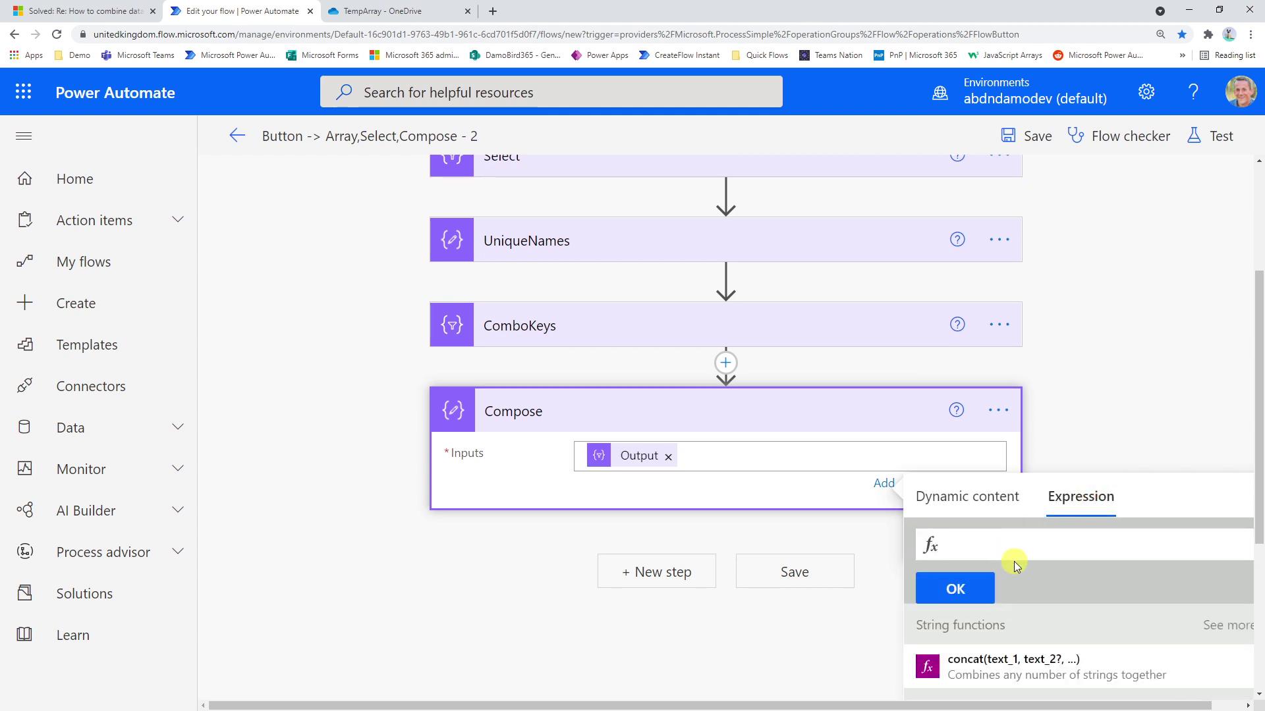
pyautogui.hotkey('ctrl', 'v')
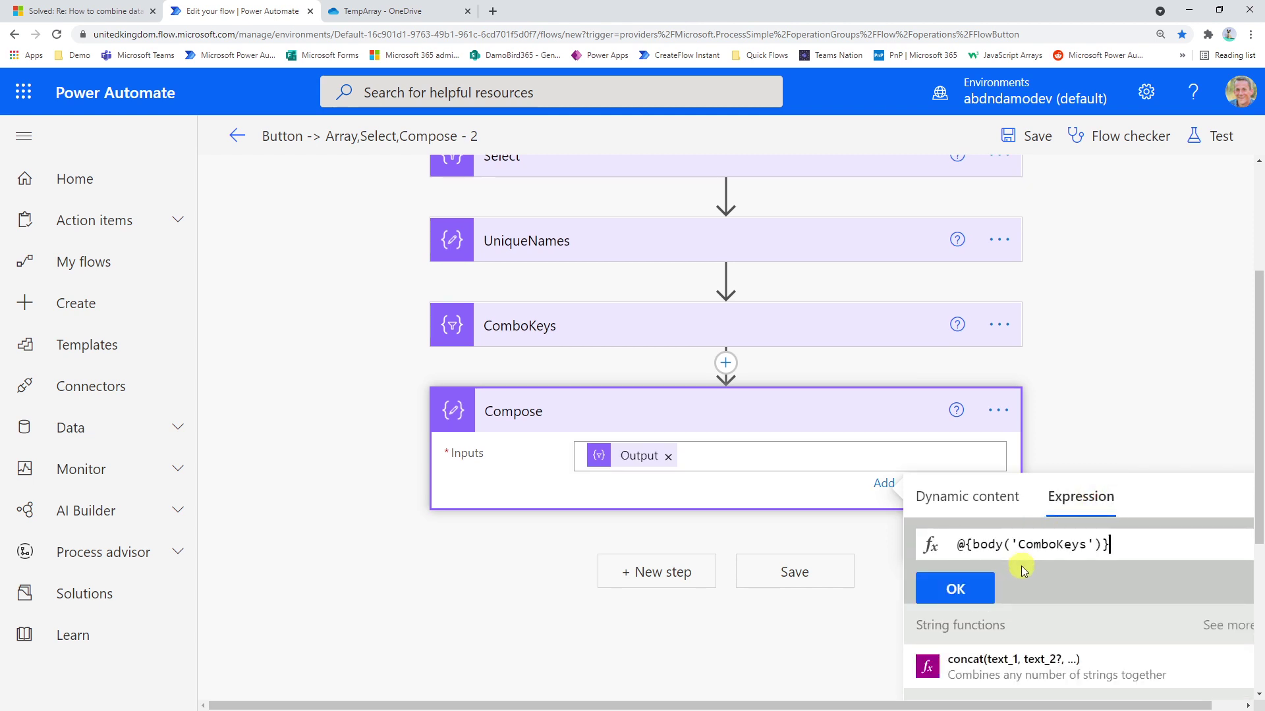
pyautogui.click(668, 457)
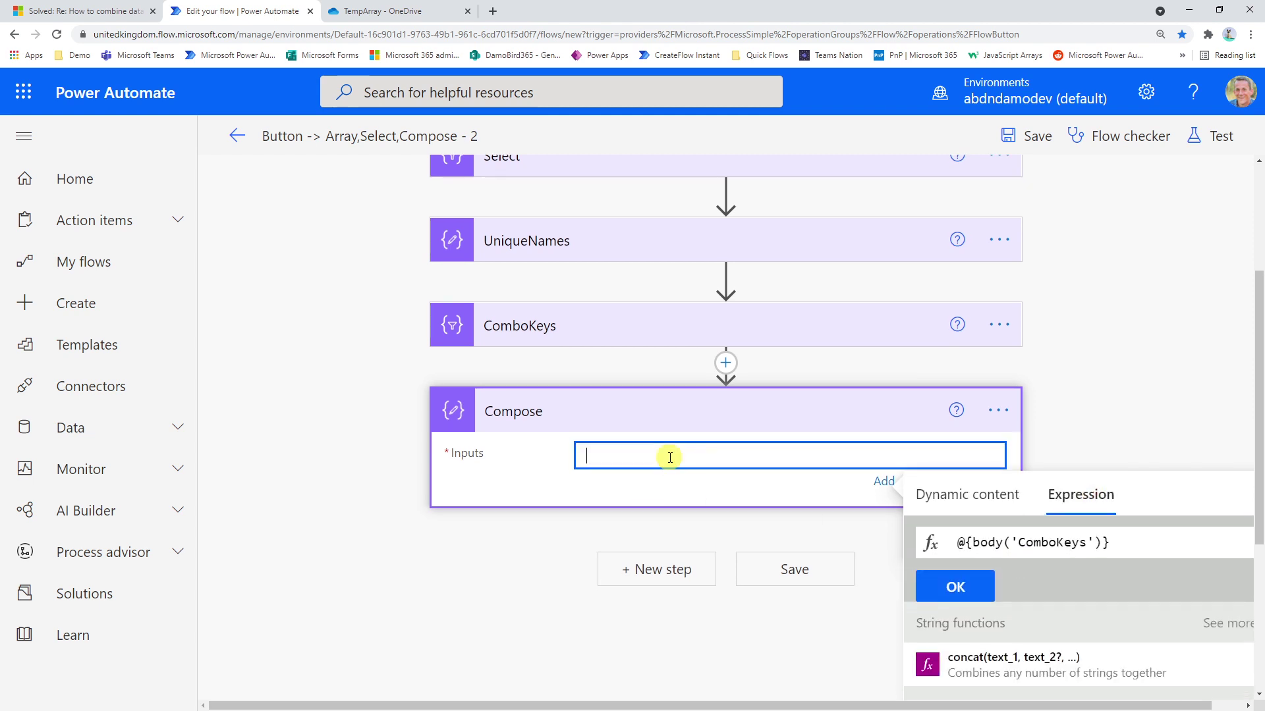
# Rework the copied reference into the expression join(body('ComboKeys'),',') so the ComboKeys items are joined with a comma.
pyautogui.click(1159, 543)
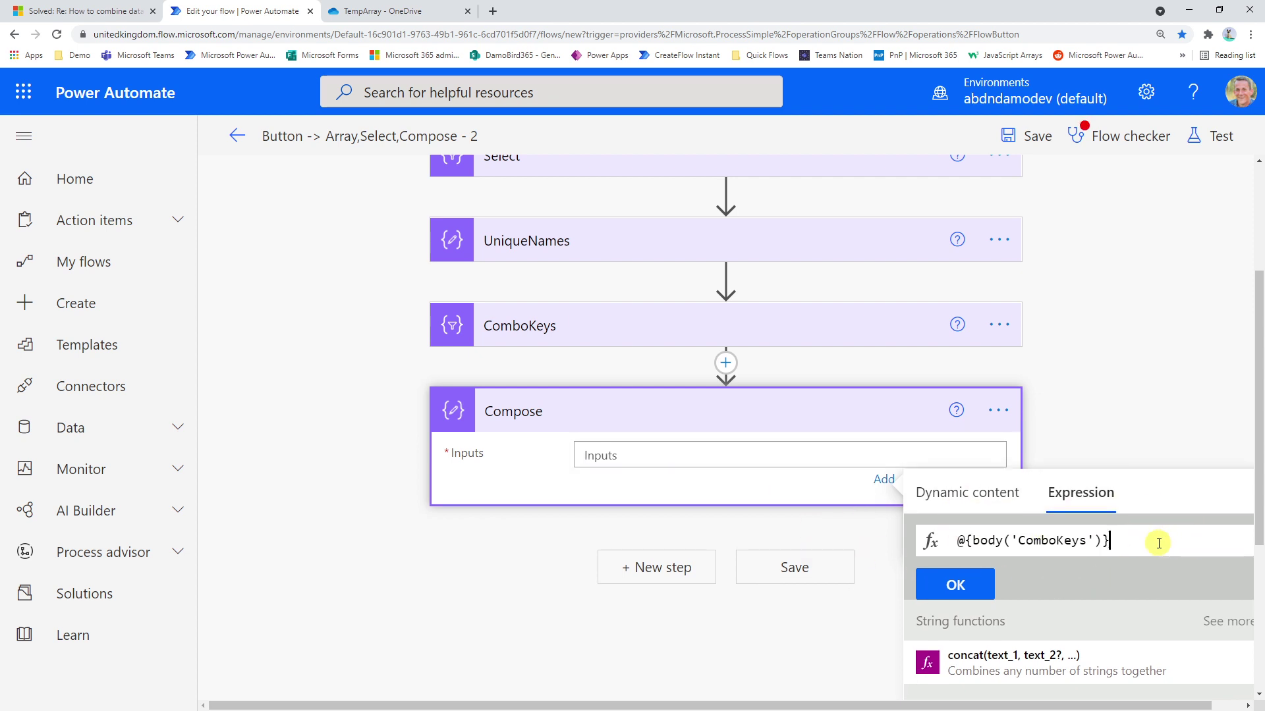
pyautogui.press('BackSpace')
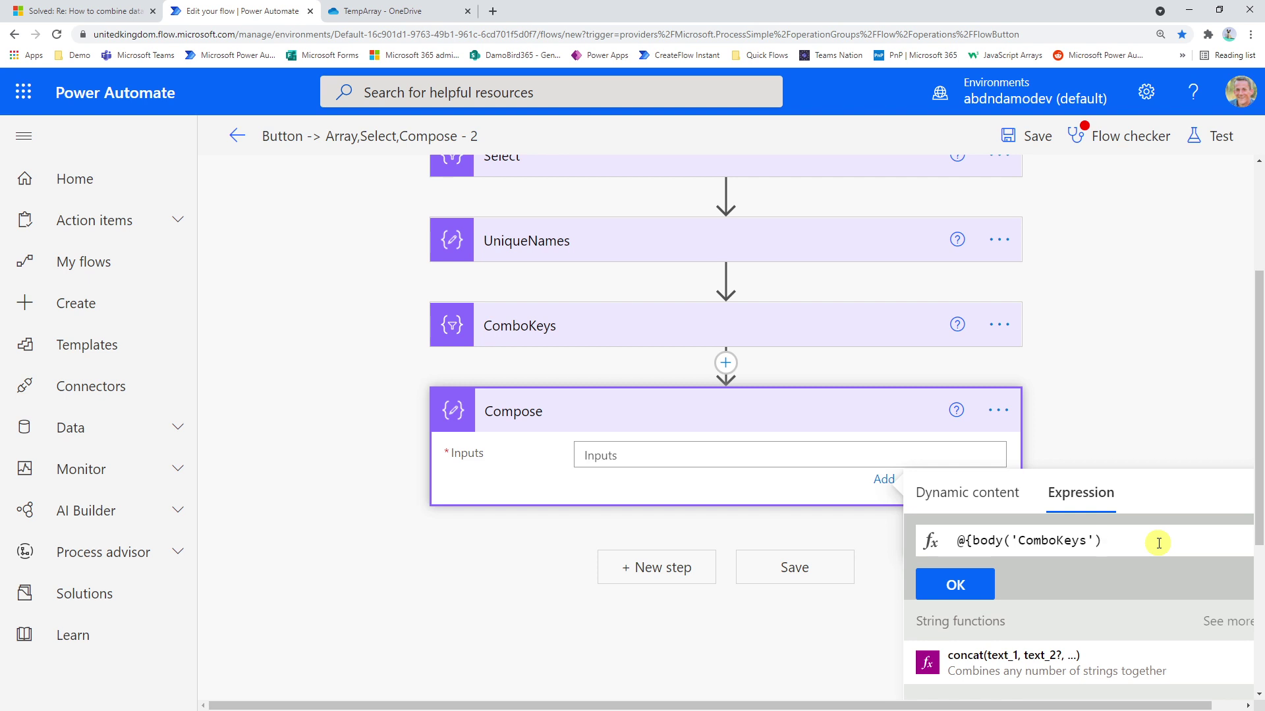
pyautogui.press('Delete')
pyautogui.press('Delete')
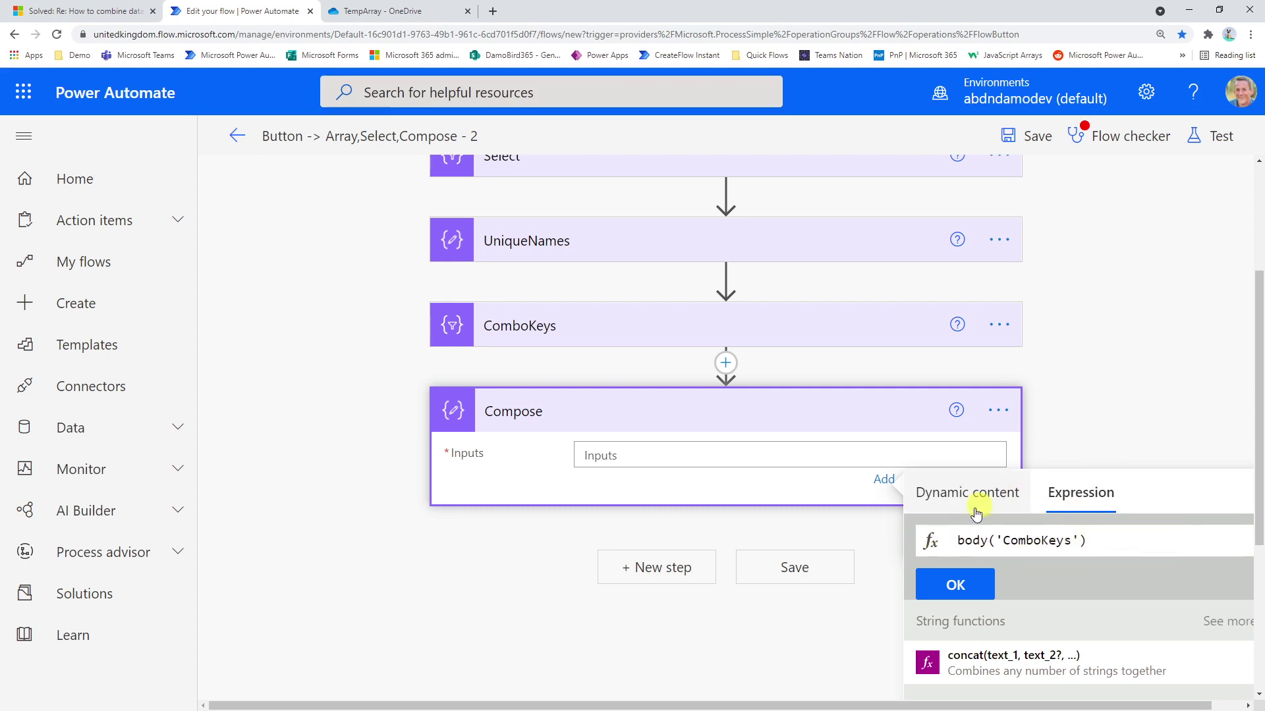
pyautogui.write('join(')
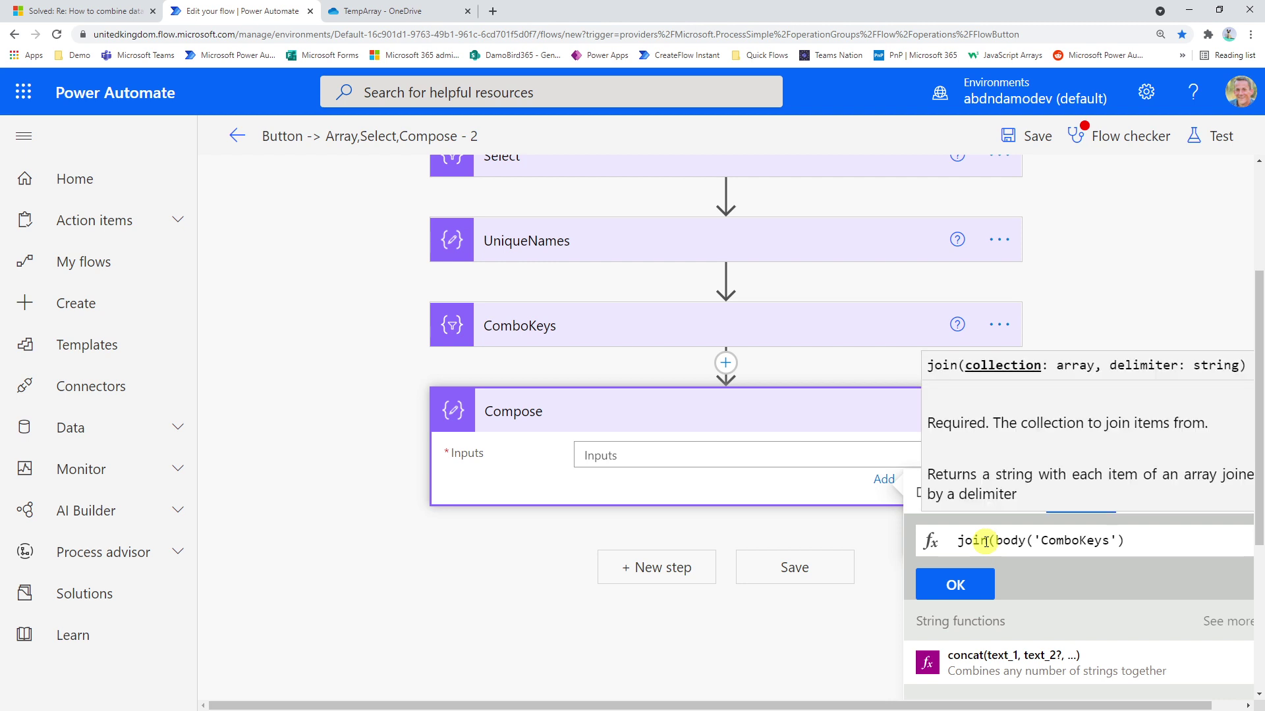
pyautogui.press('End')
pyautogui.write(',')
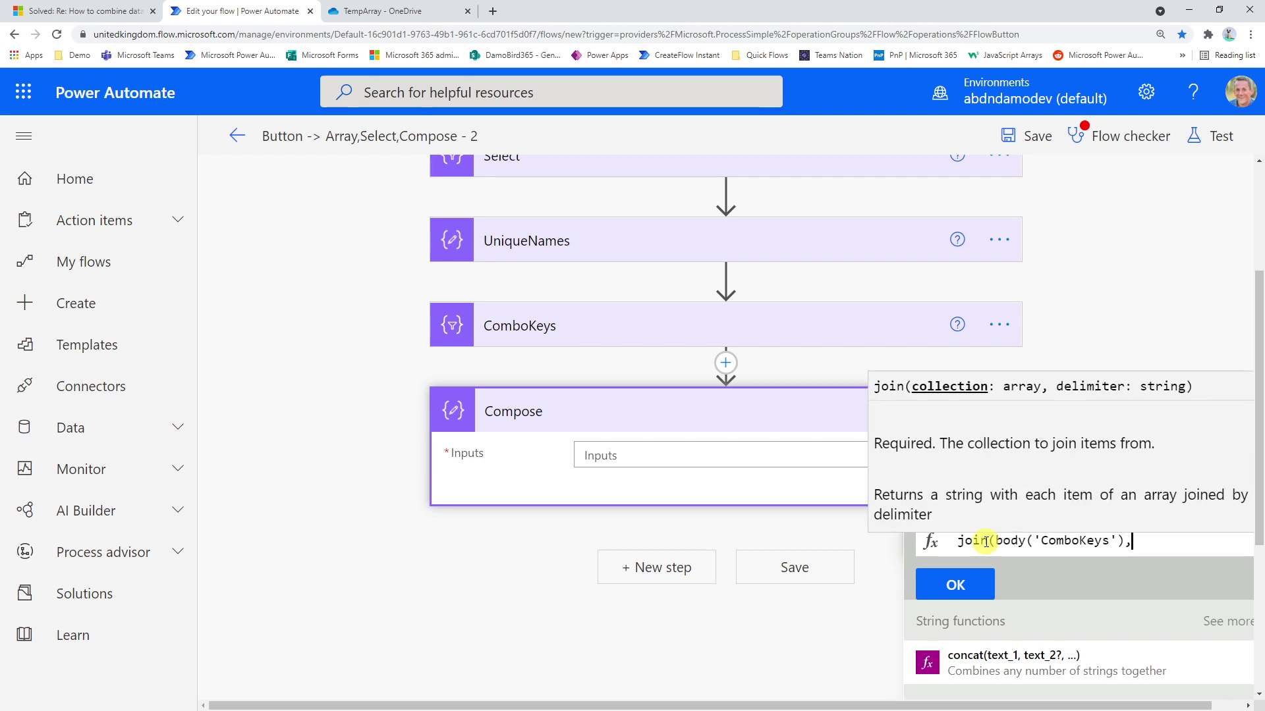
pyautogui.write("'")
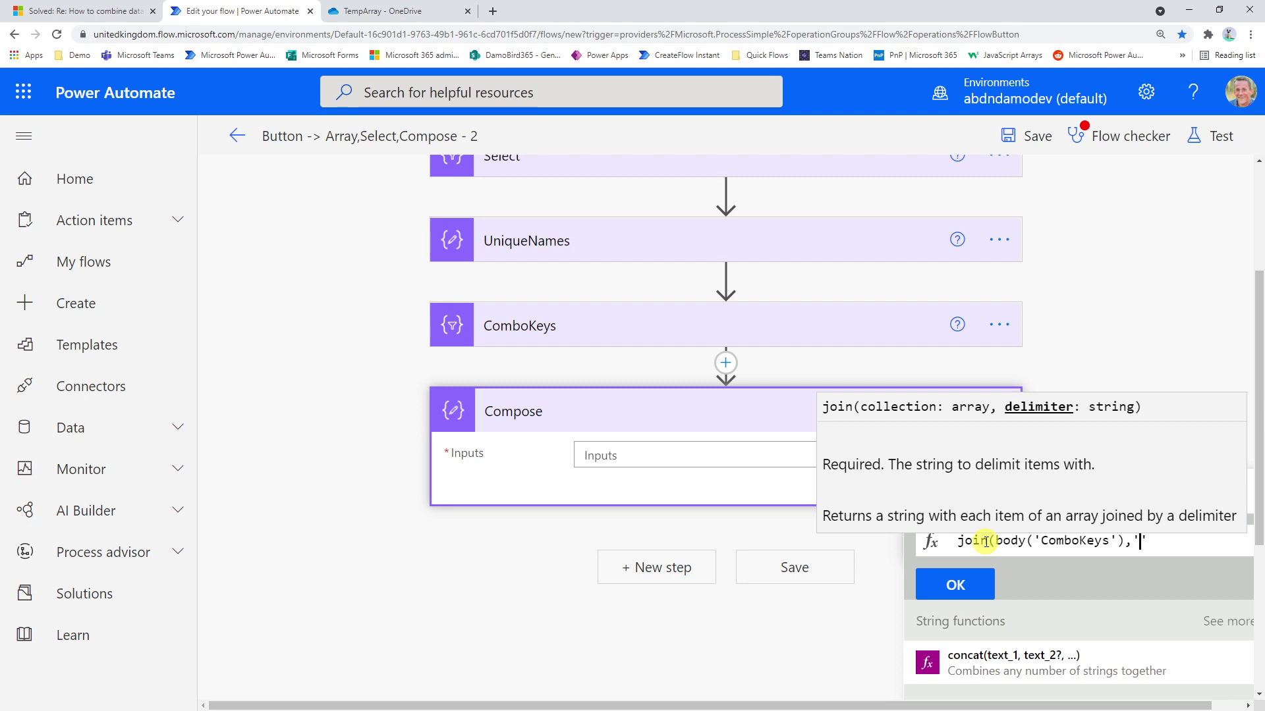
pyautogui.write(",')")
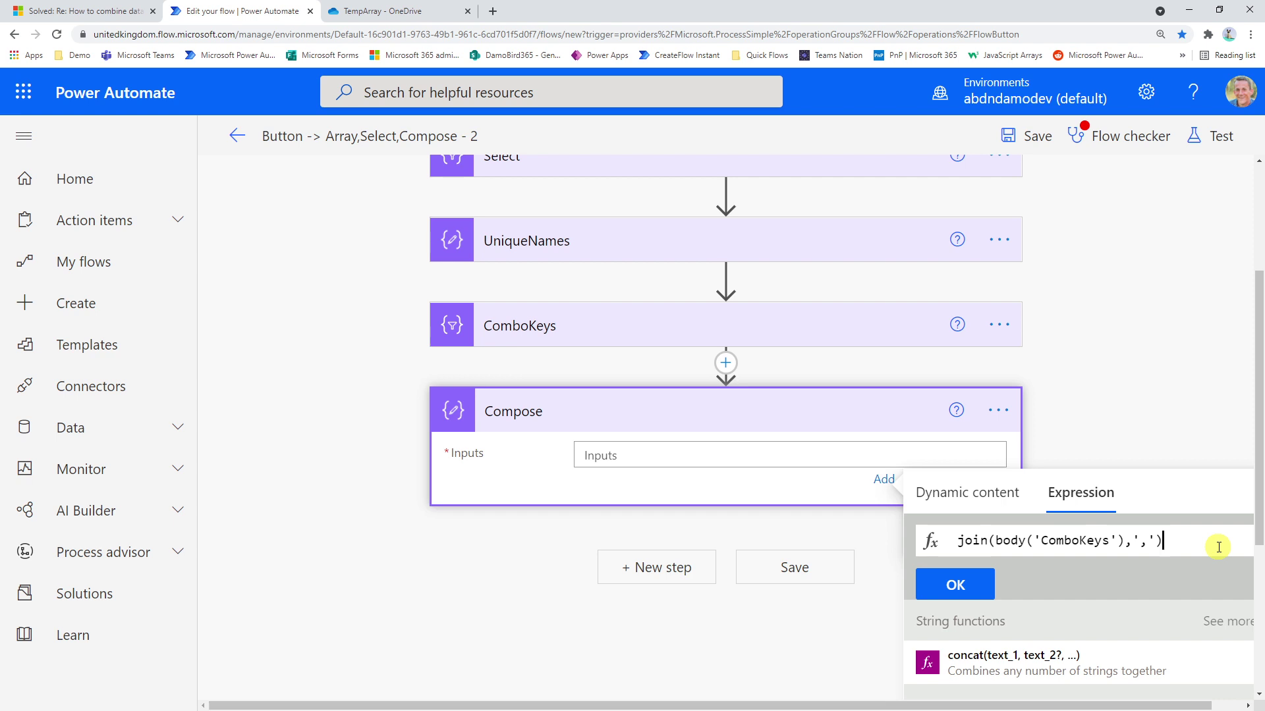
# Wrap the join expression in a replace function by adding replace( in front of it.
pyautogui.press('Home')
pyautogui.write('reaplce')
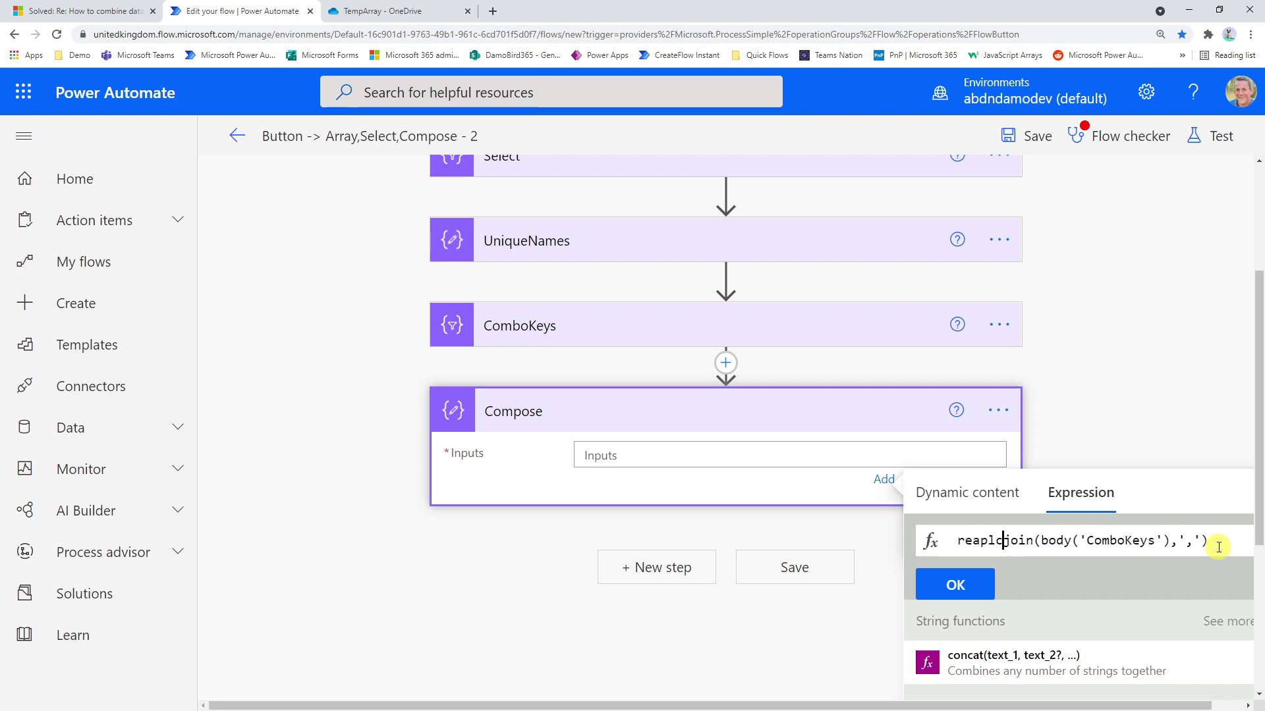
pyautogui.press('BackSpace')
pyautogui.press('BackSpace')
pyautogui.press('BackSpace')
pyautogui.press('BackSpace')
pyautogui.press('BackSpace')
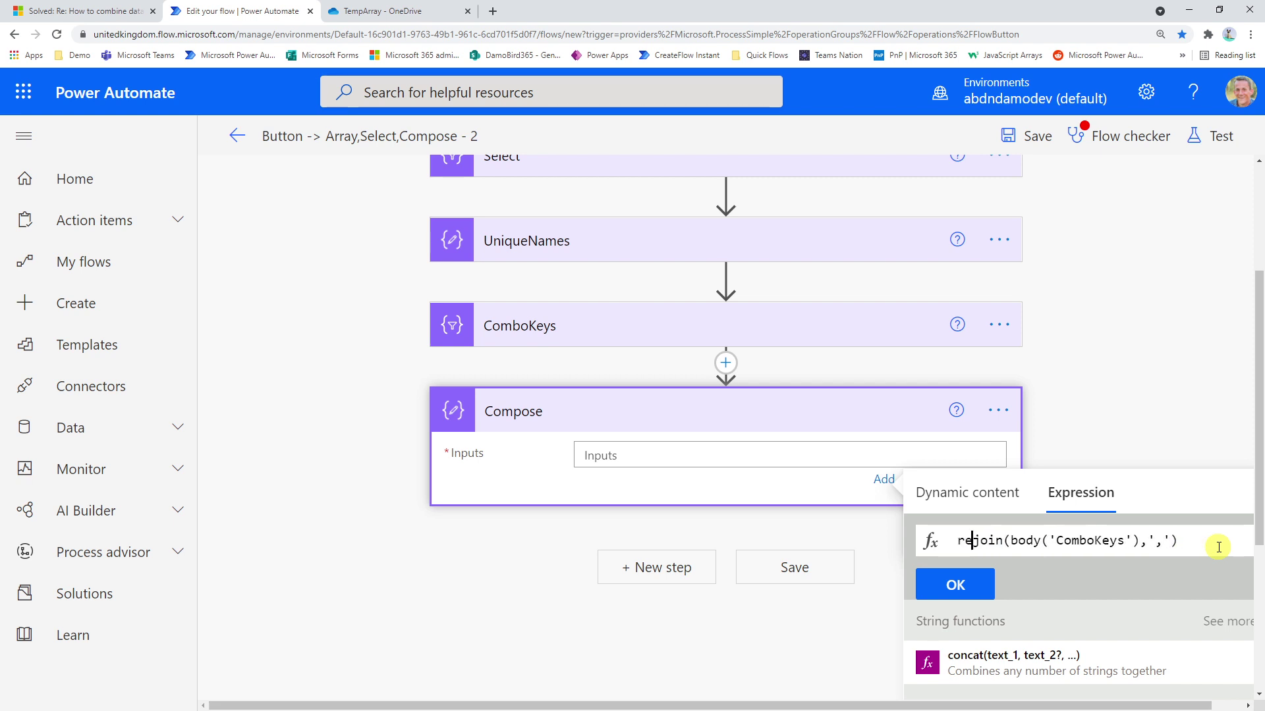
pyautogui.write('place')
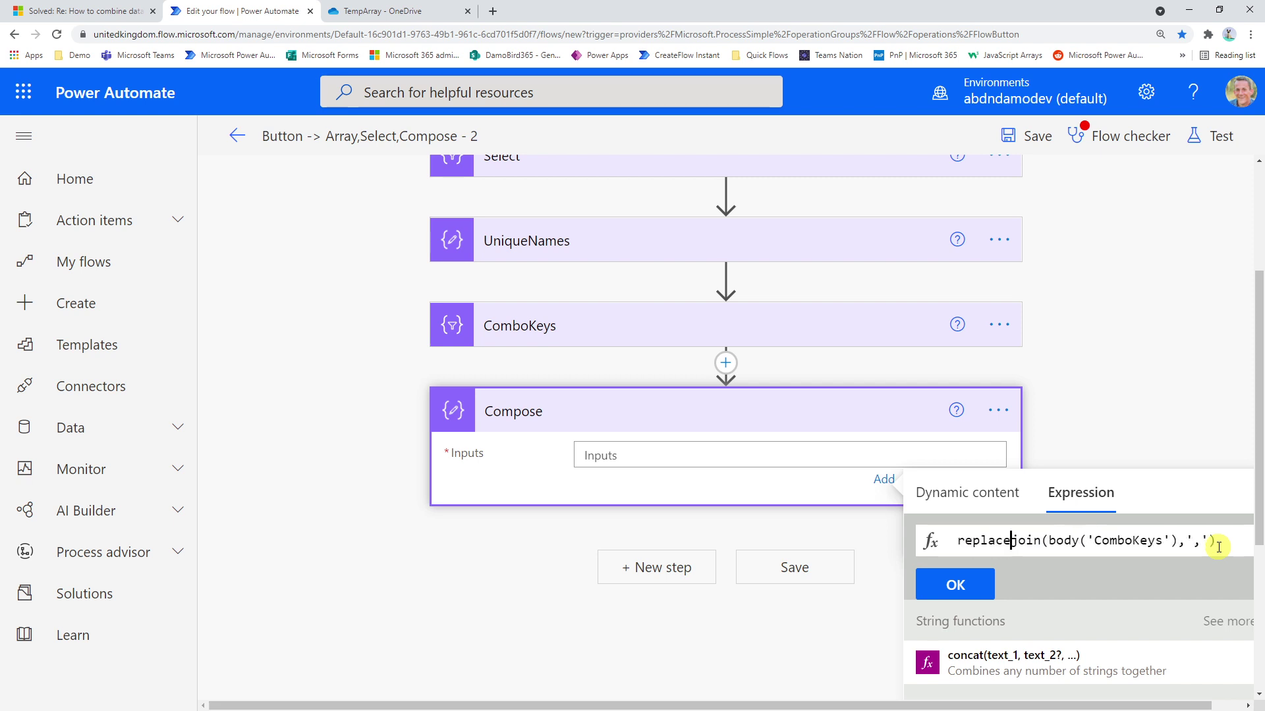
pyautogui.write('(')
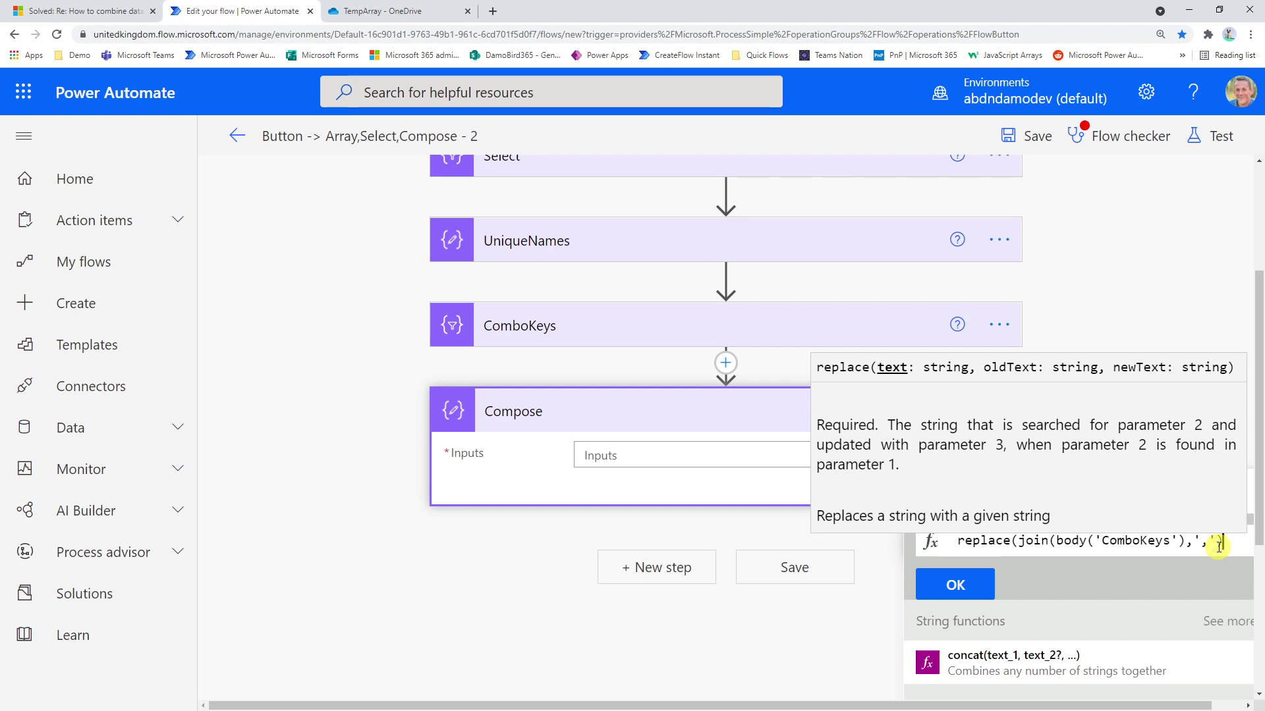
# Complete the replace function with '},{' as the old text and ',' as the new text, and close its bracket.
pyautogui.write(',')
pyautogui.write("''")
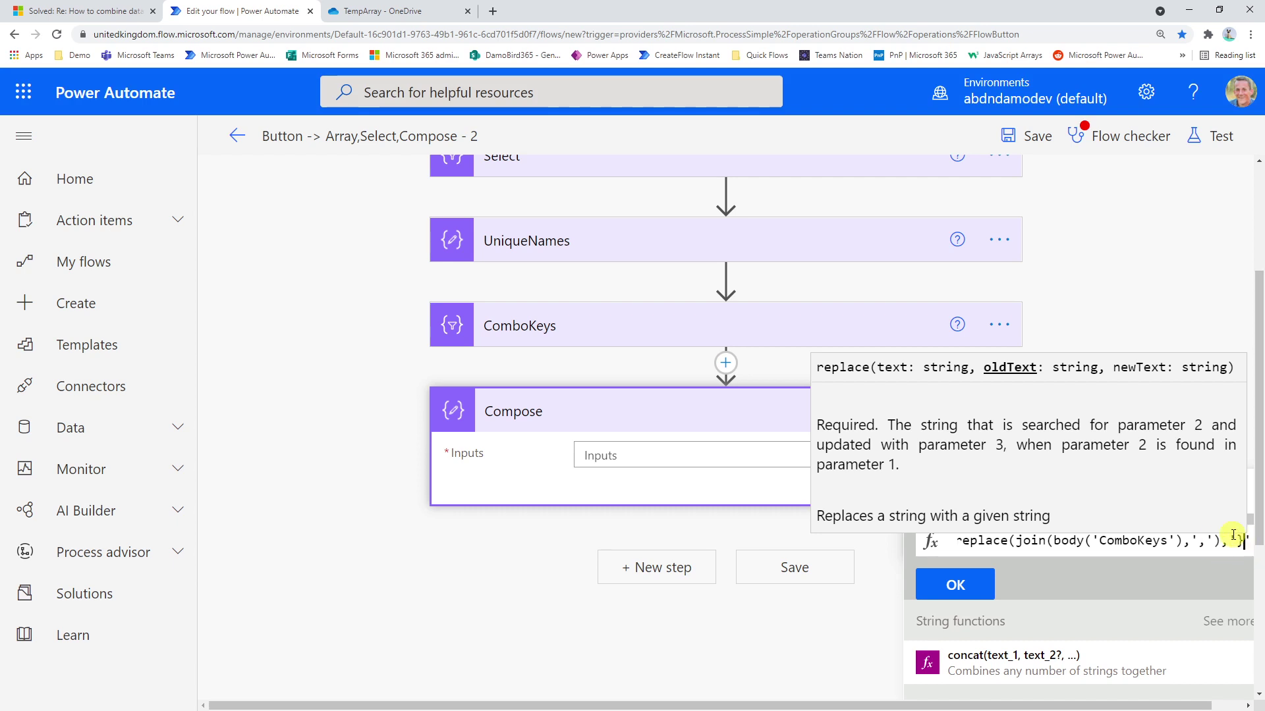
pyautogui.write(',')
pyautogui.write(';')
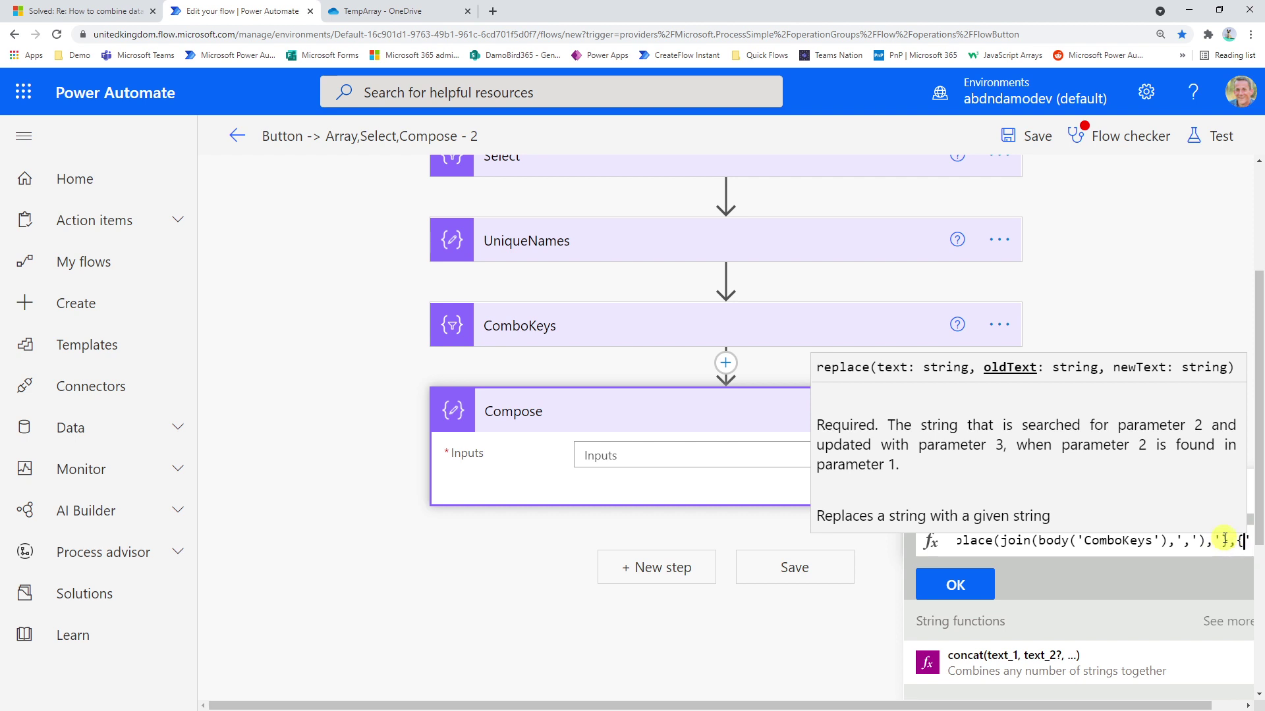
pyautogui.press('BackSpace')
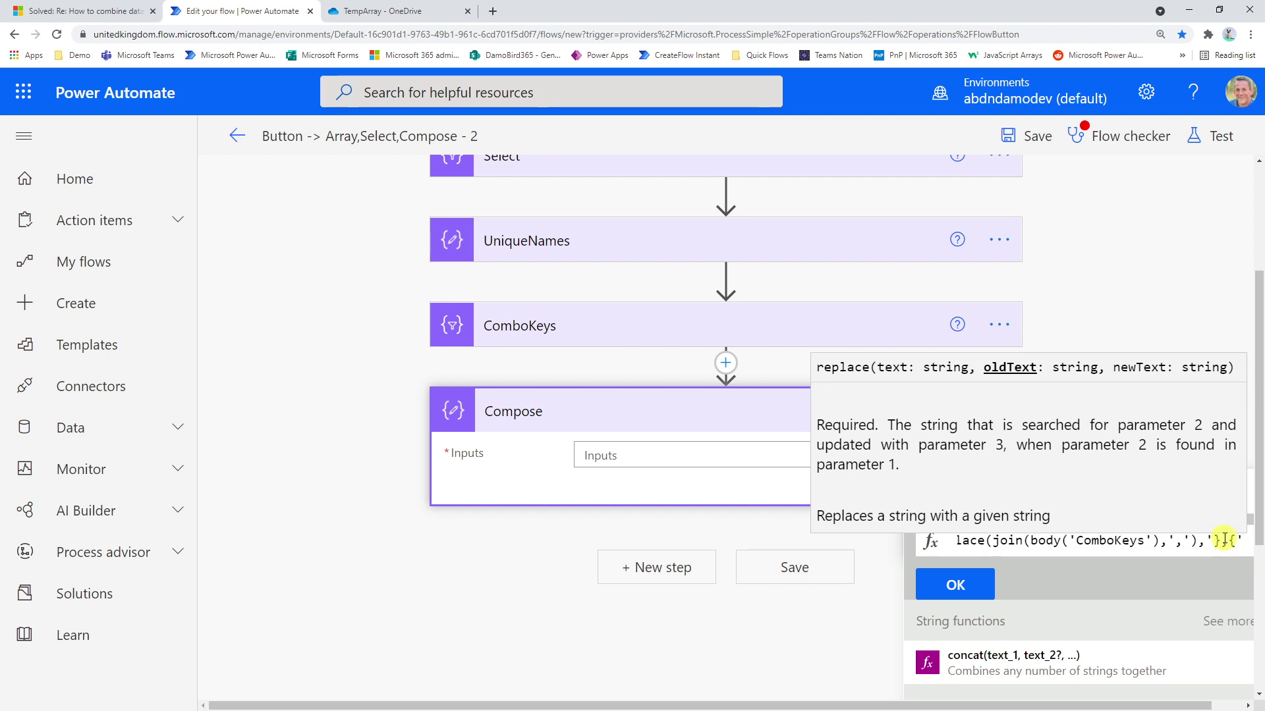
pyautogui.write(',')
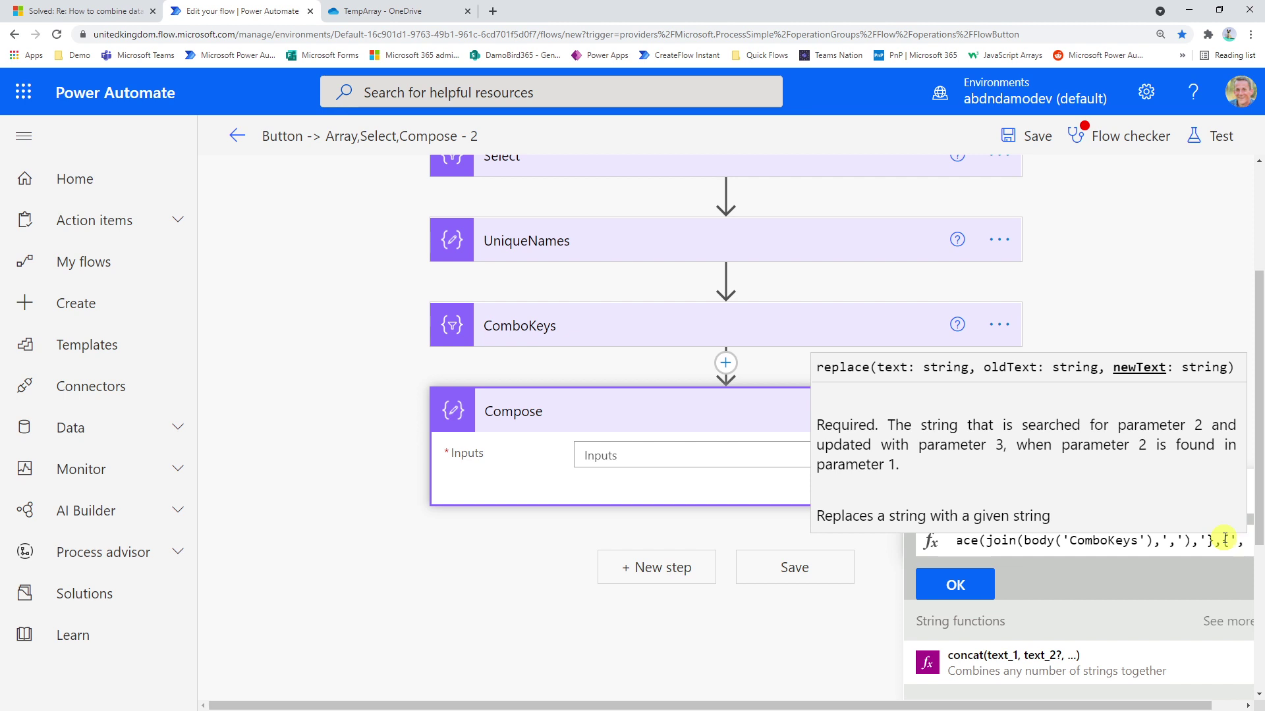
pyautogui.write("'")
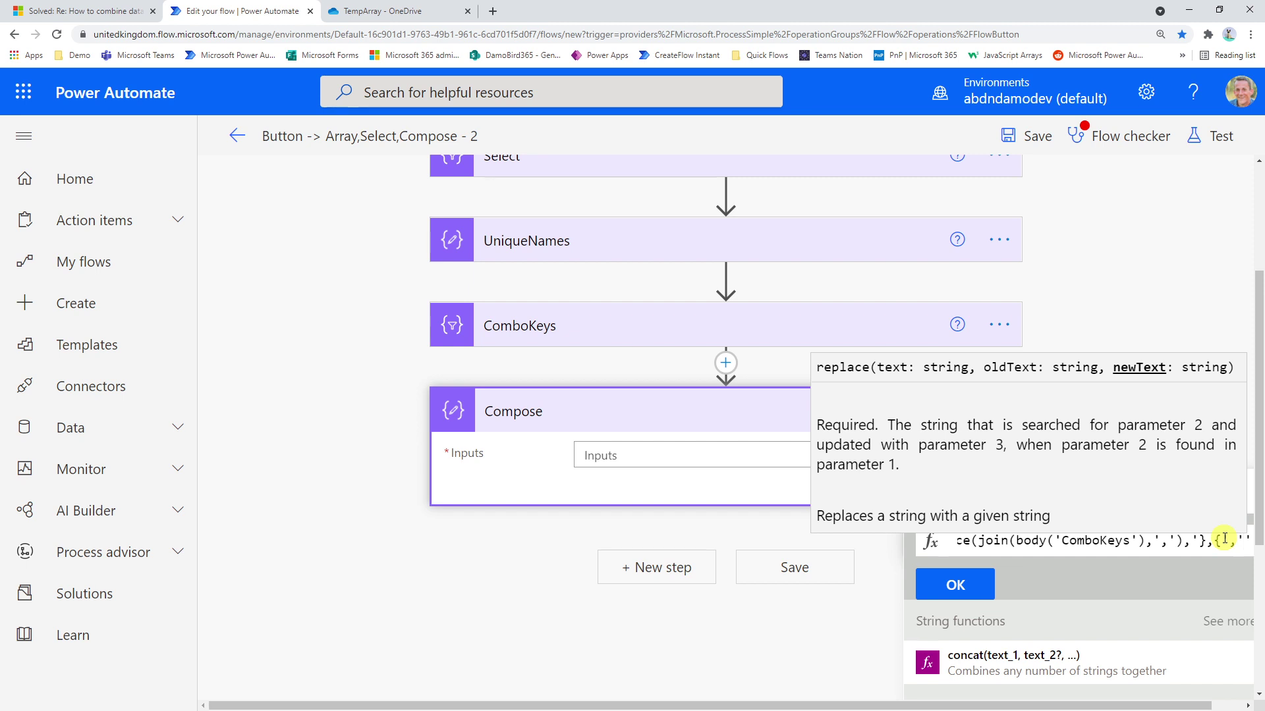
pyautogui.write(',')
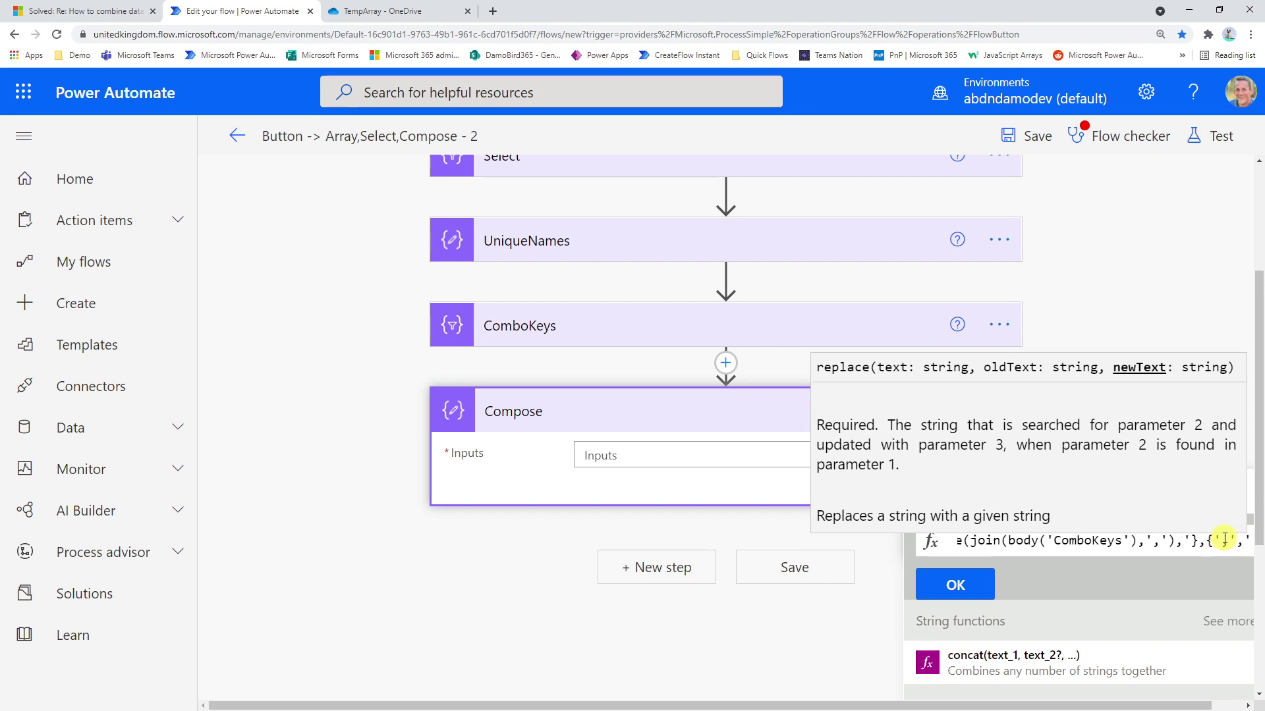
pyautogui.write("'")
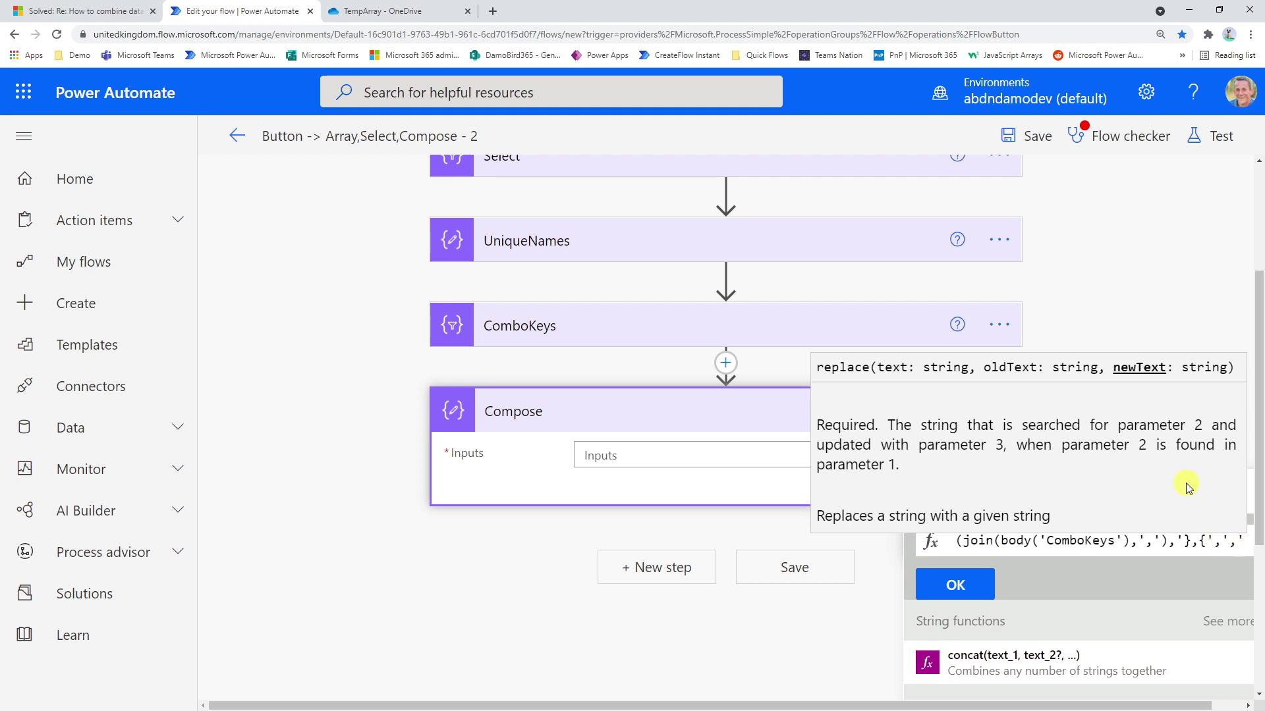
pyautogui.write(')')
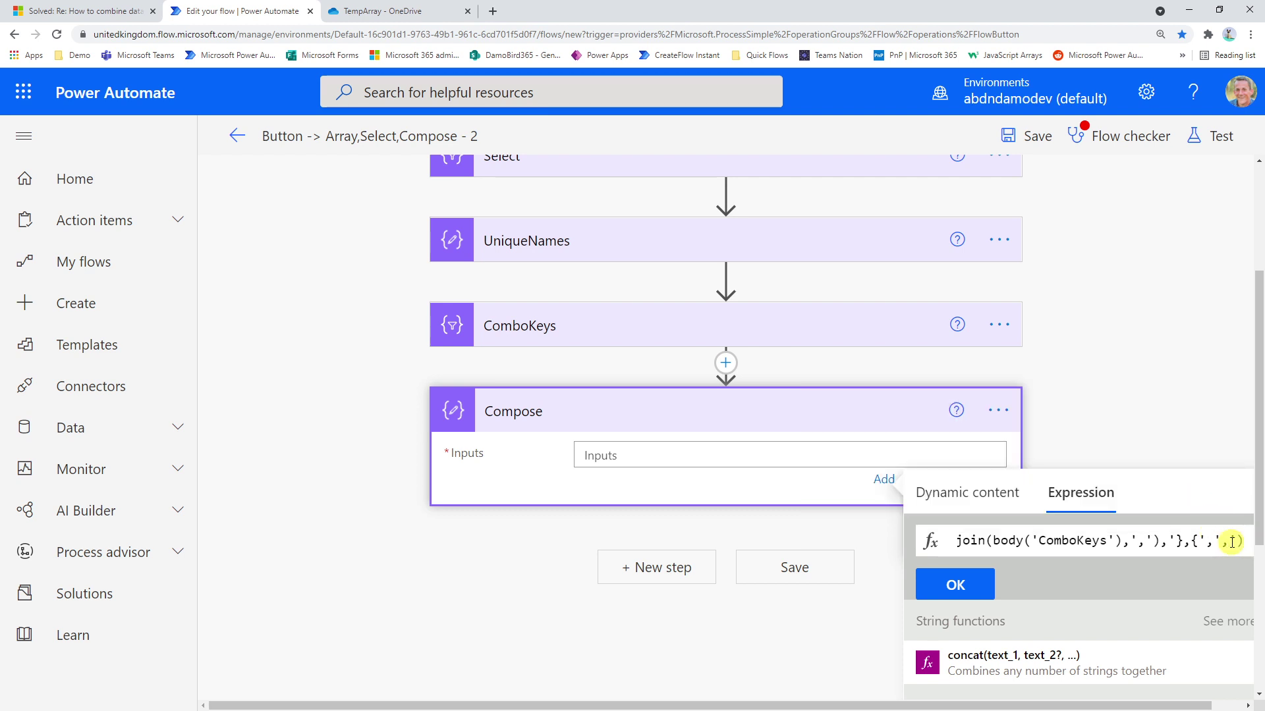
pyautogui.moveTo(1175, 541)
pyautogui.mouseDown()
pyautogui.moveTo(1197, 541)
pyautogui.moveTo(1177, 544)
pyautogui.mouseUp()
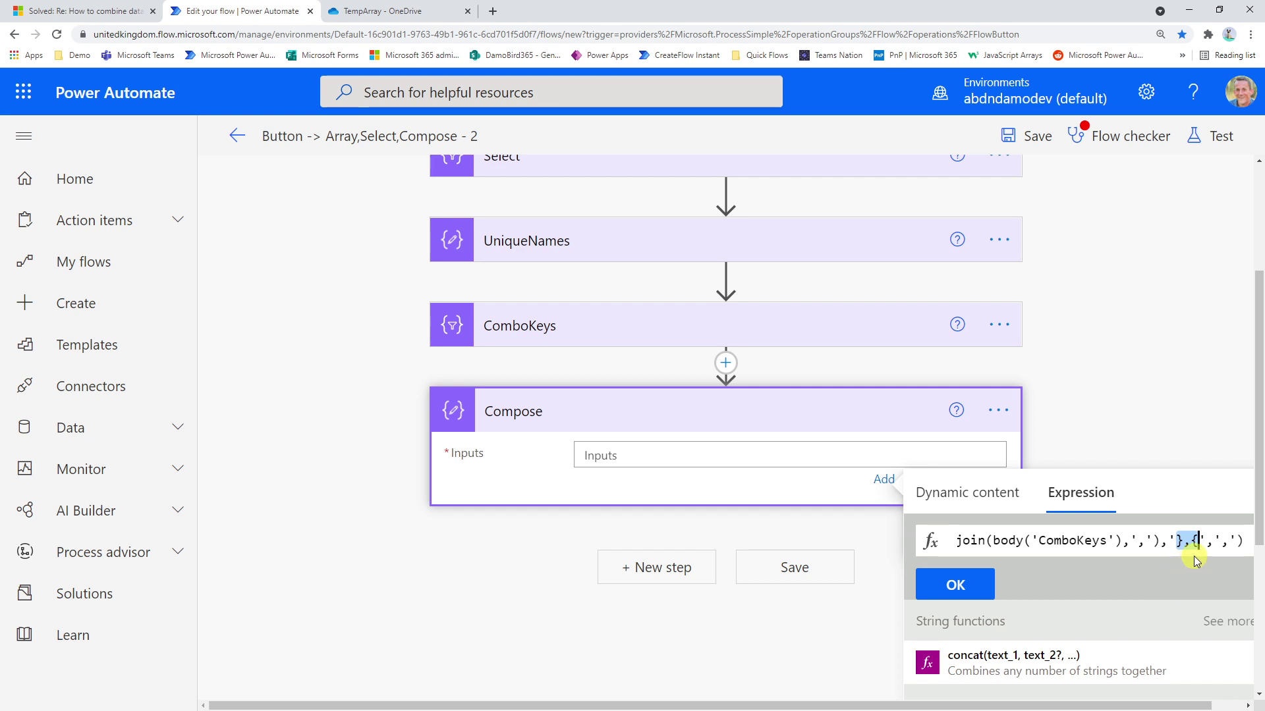
pyautogui.click(1225, 541)
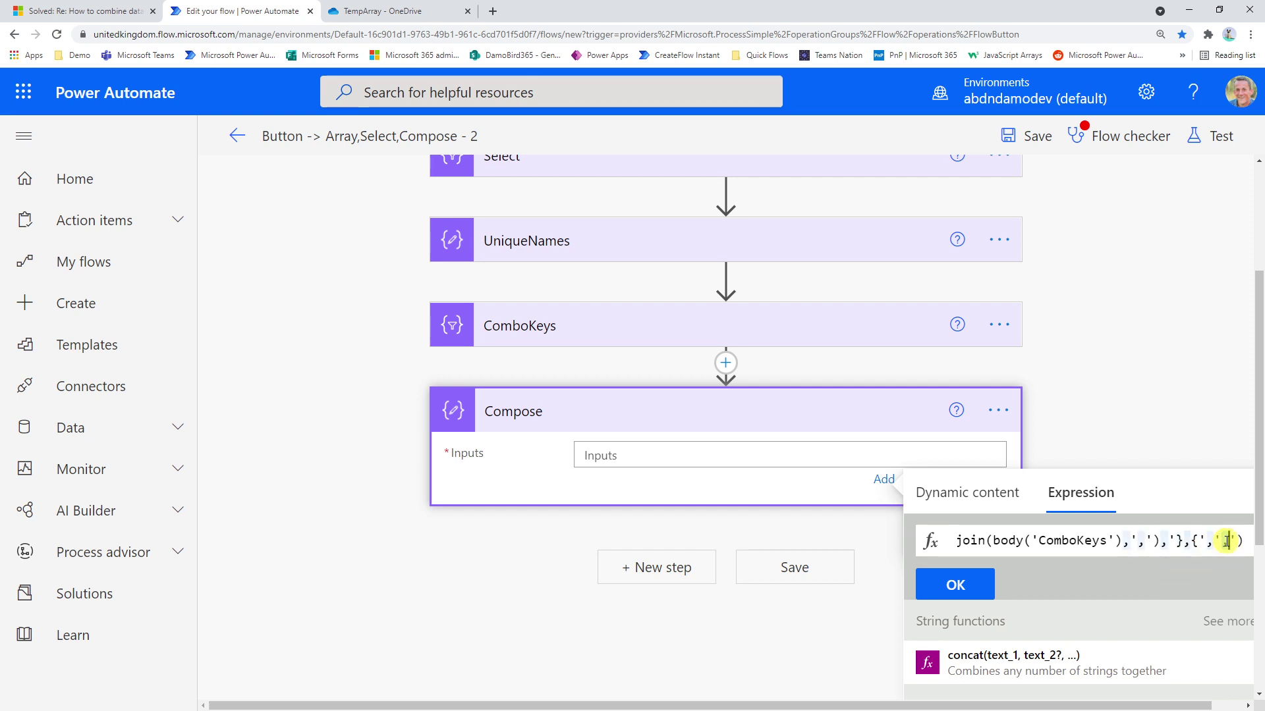
pyautogui.write(',')
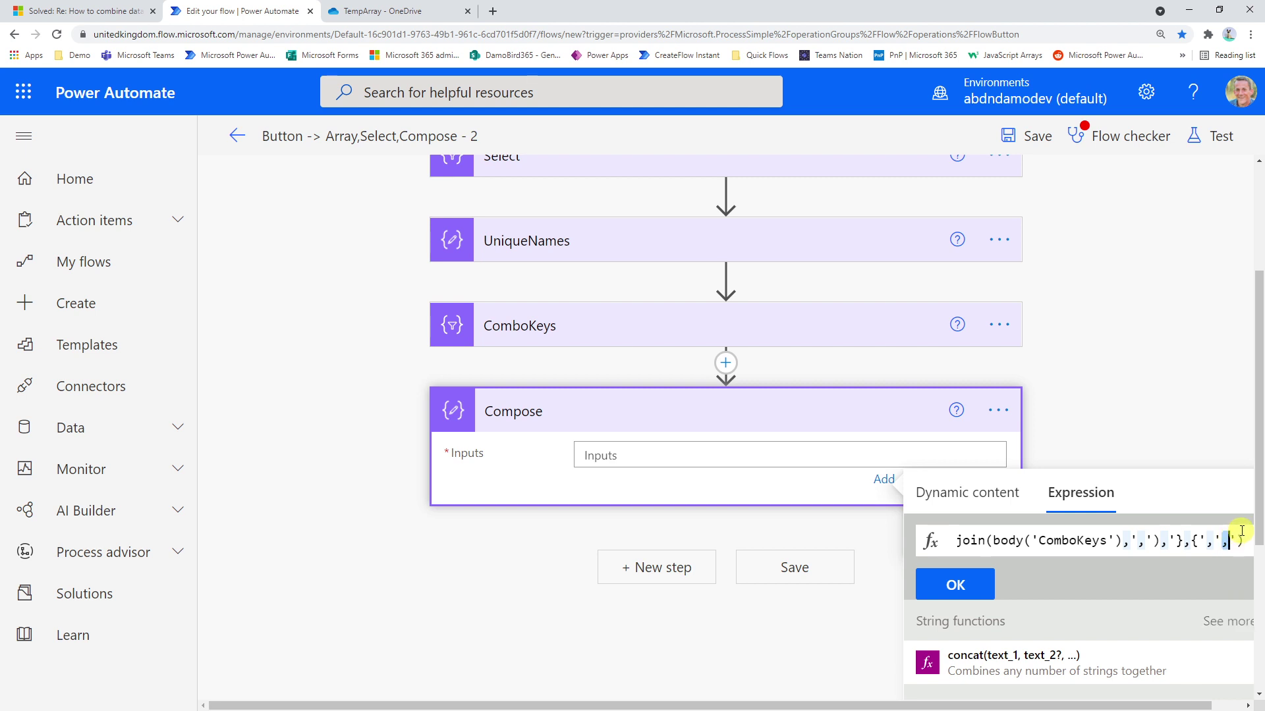
pyautogui.click(1240, 541)
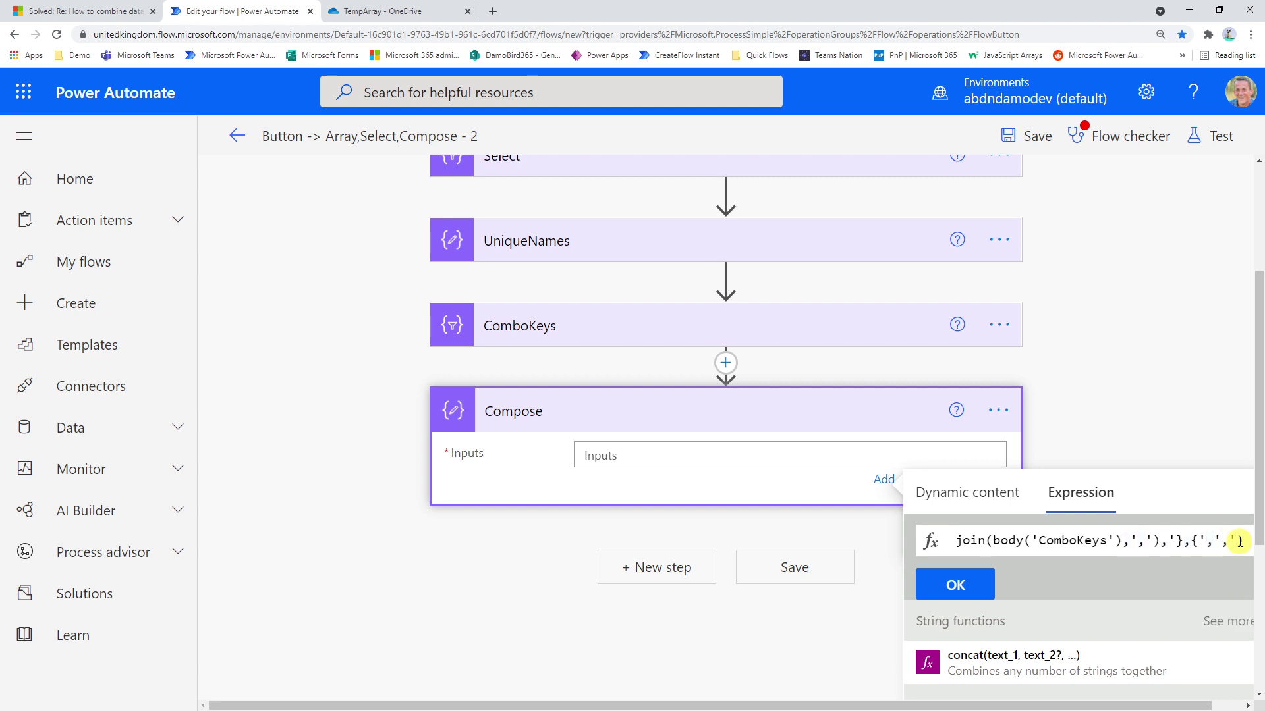
# Wrap the whole replace expression in json() and insert it into the Compose inputs.
pyautogui.press('Home')
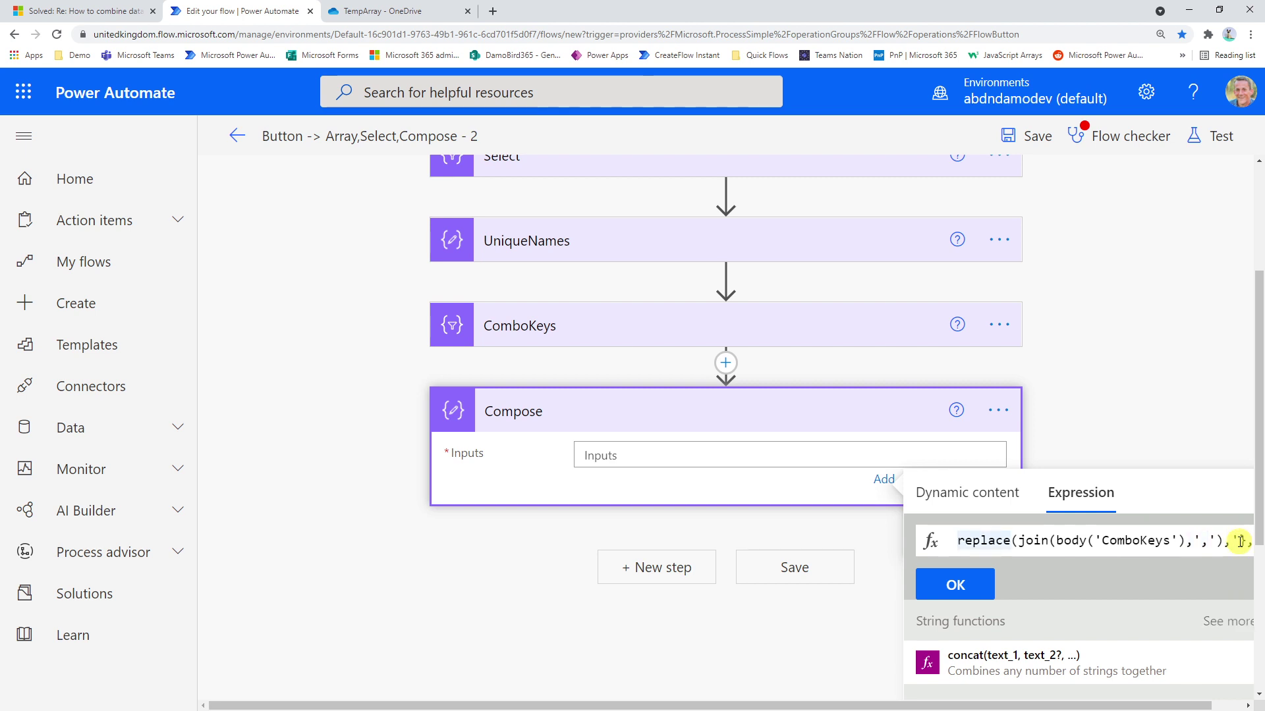
pyautogui.write('json')
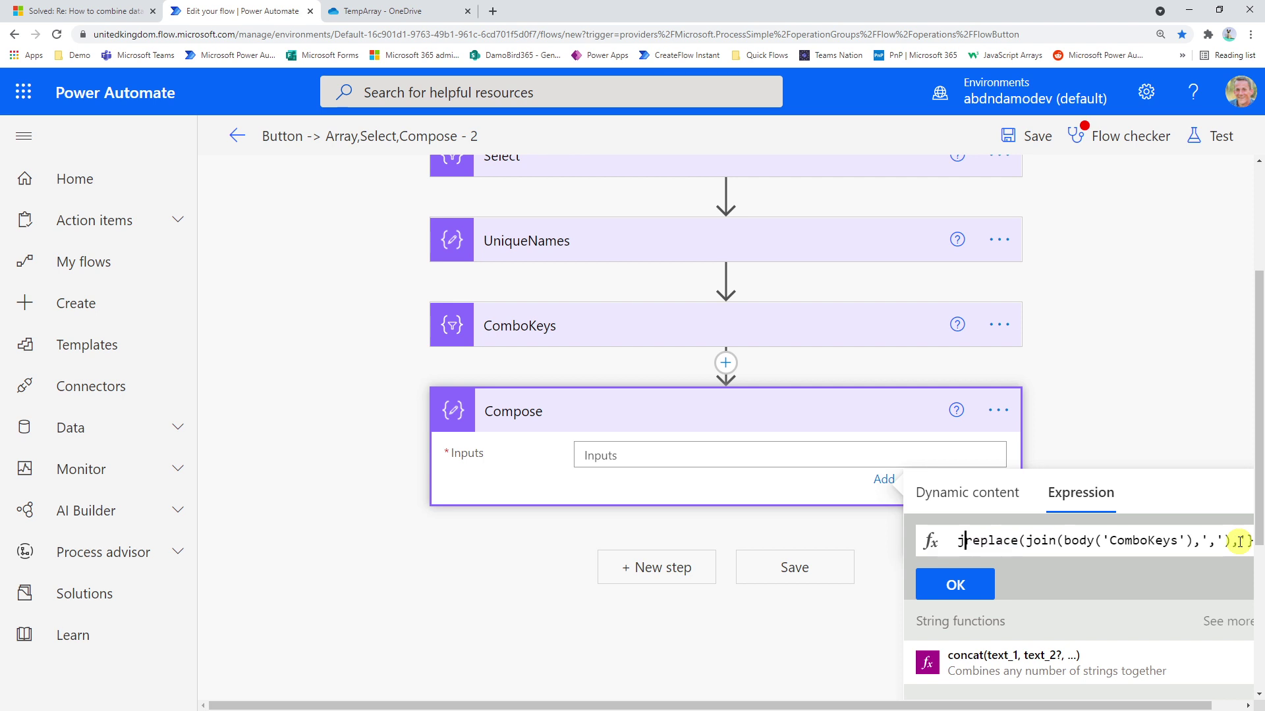
pyautogui.write('(')
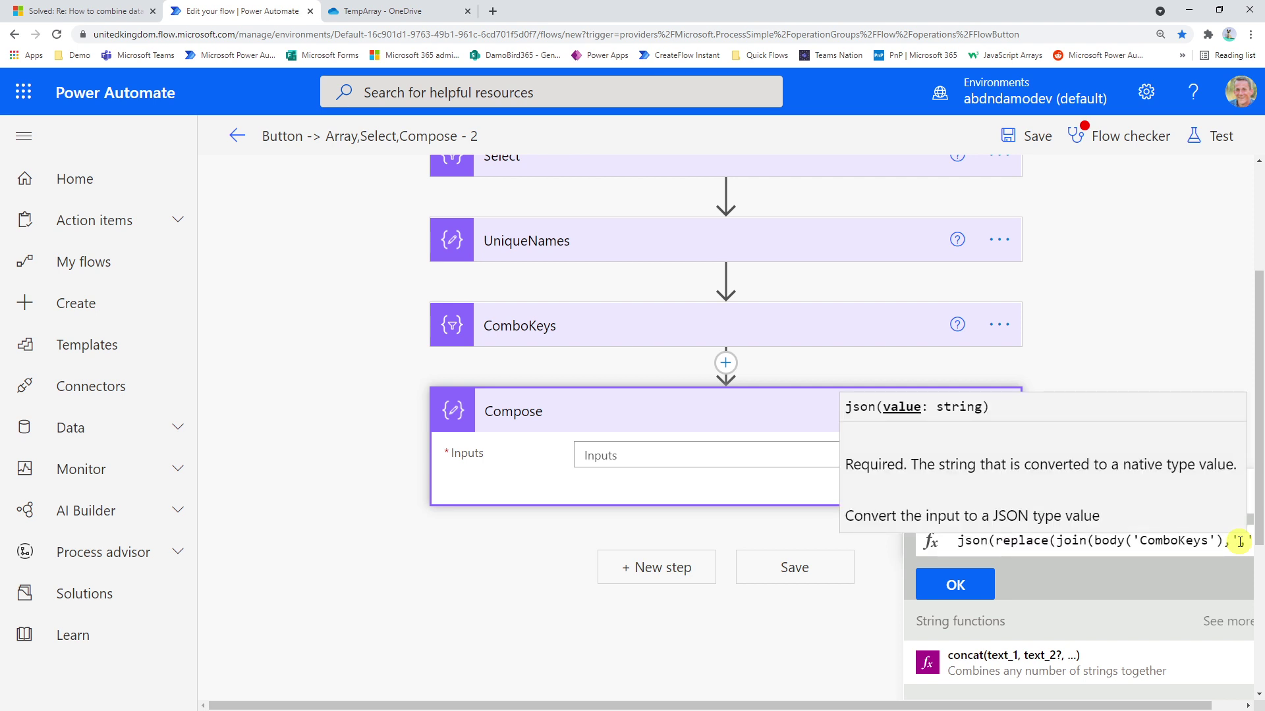
pyautogui.press('End')
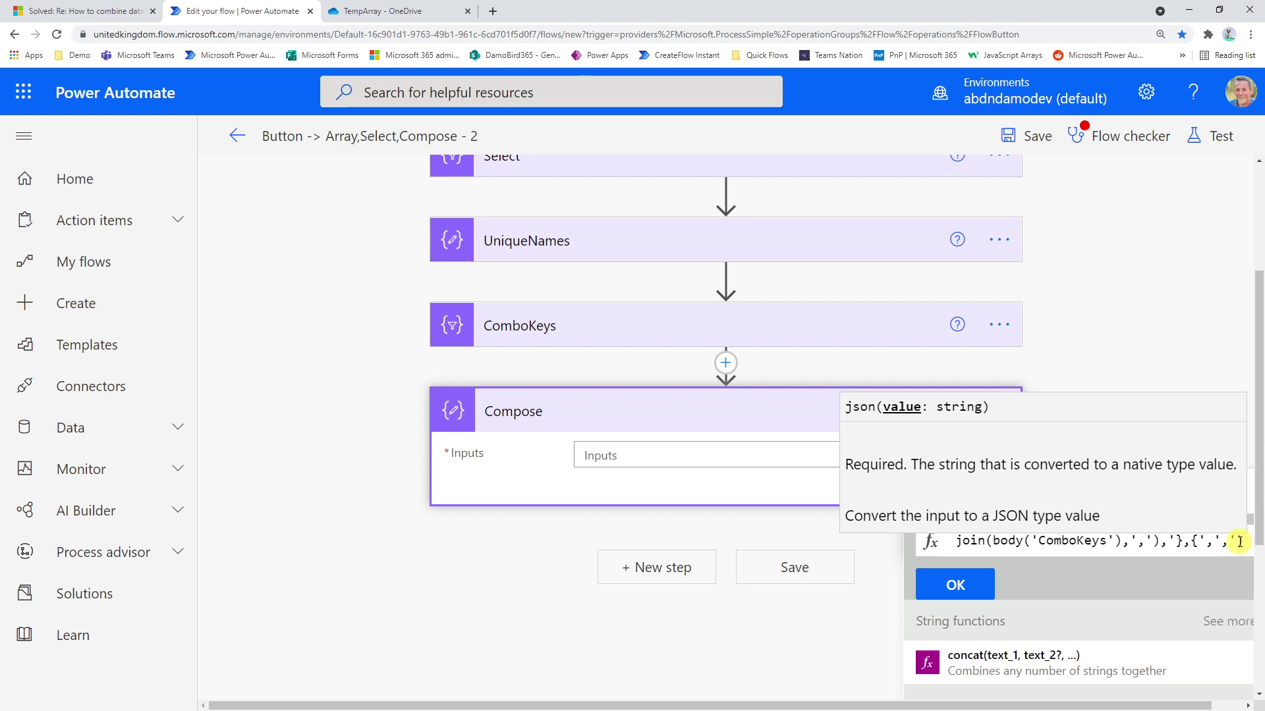
pyautogui.write(')')
pyautogui.click(954, 585)
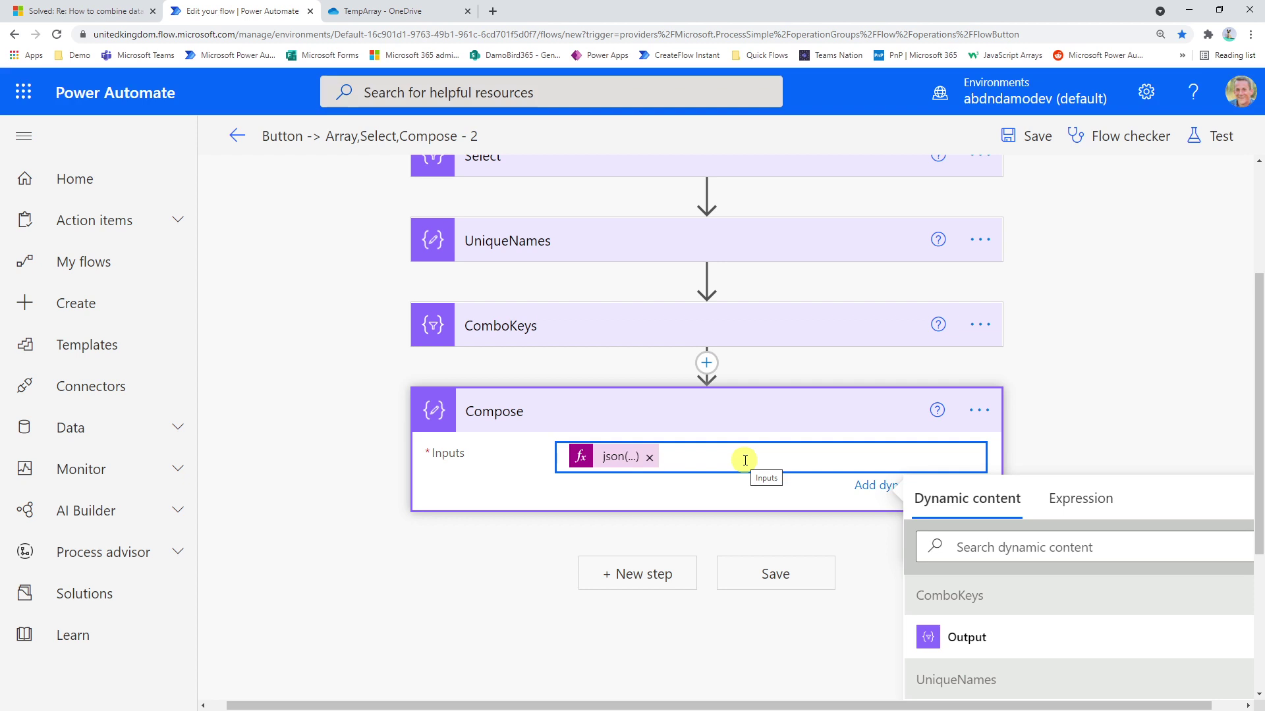
# Enclose the json expression in the Compose inputs in square brackets, [ and ].
pyautogui.press('Home')
pyautogui.write('[')
pyautogui.press('End')
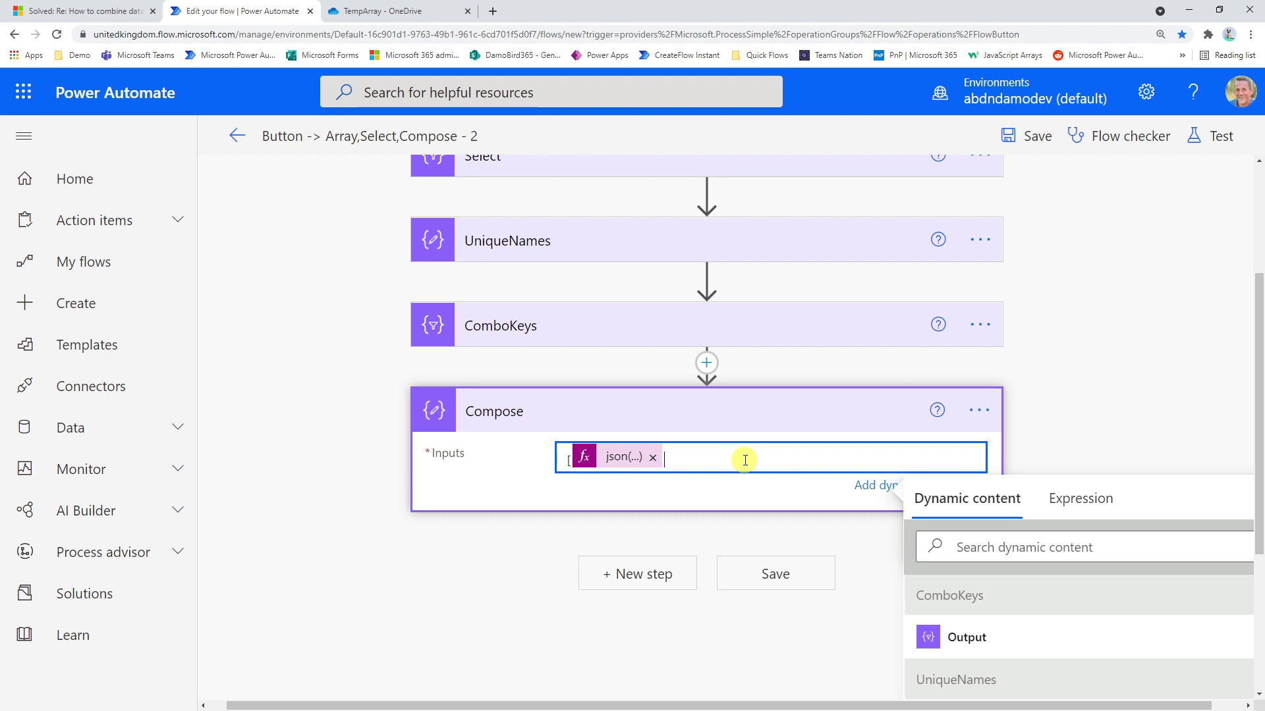
pyautogui.write(']')
# Rename the Compose action as NewArray.
pyautogui.click(979, 410)
pyautogui.click(979, 412)
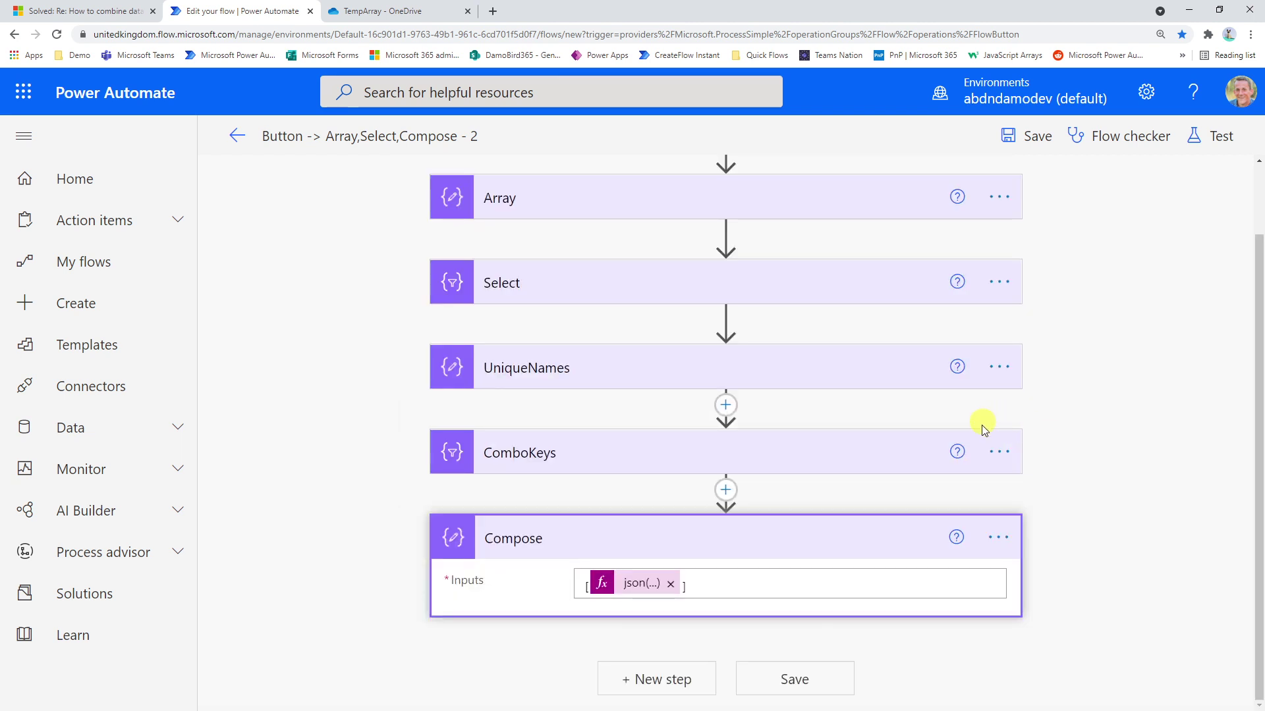
pyautogui.click(991, 539)
pyautogui.click(1097, 481)
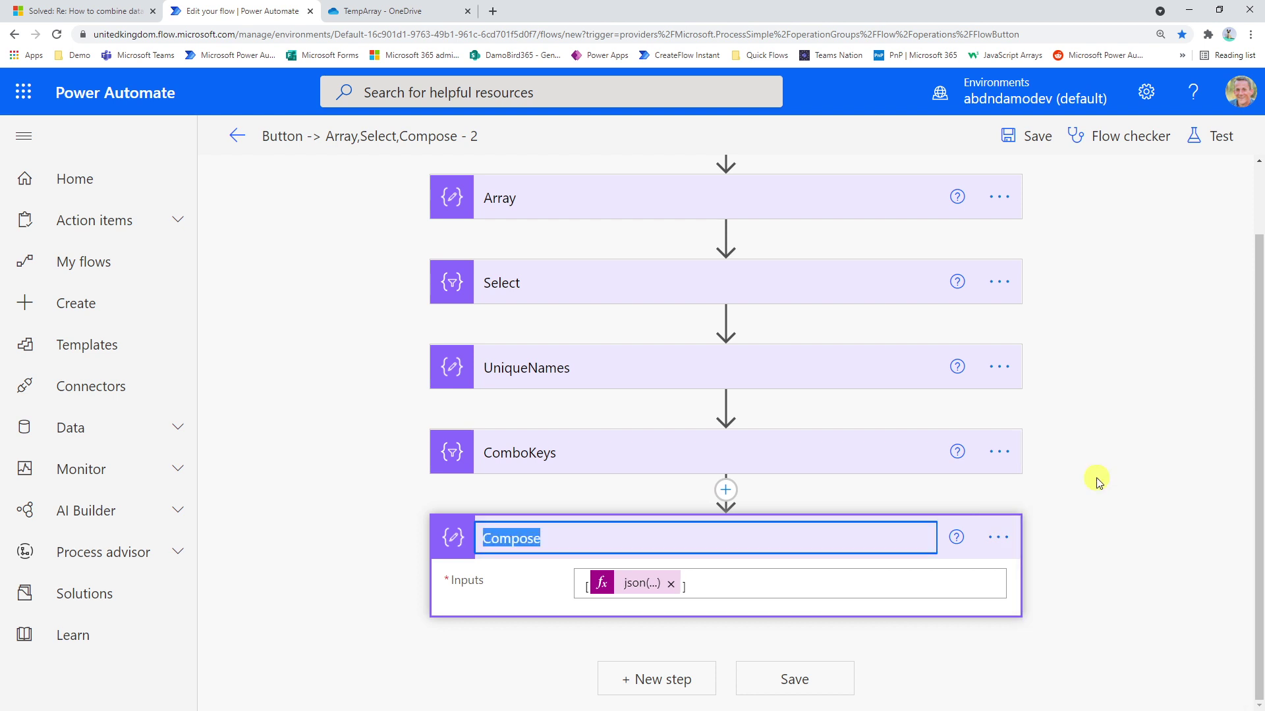
pyautogui.write('NewArray')
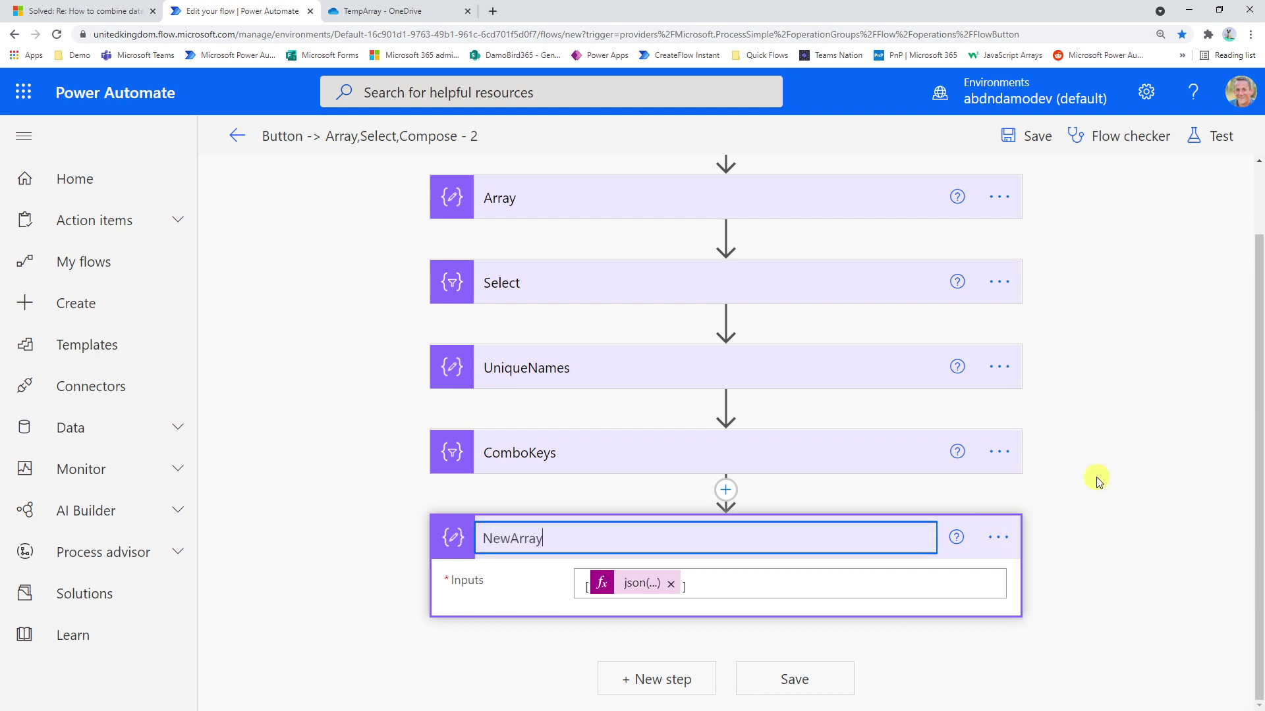
pyautogui.press('Return')
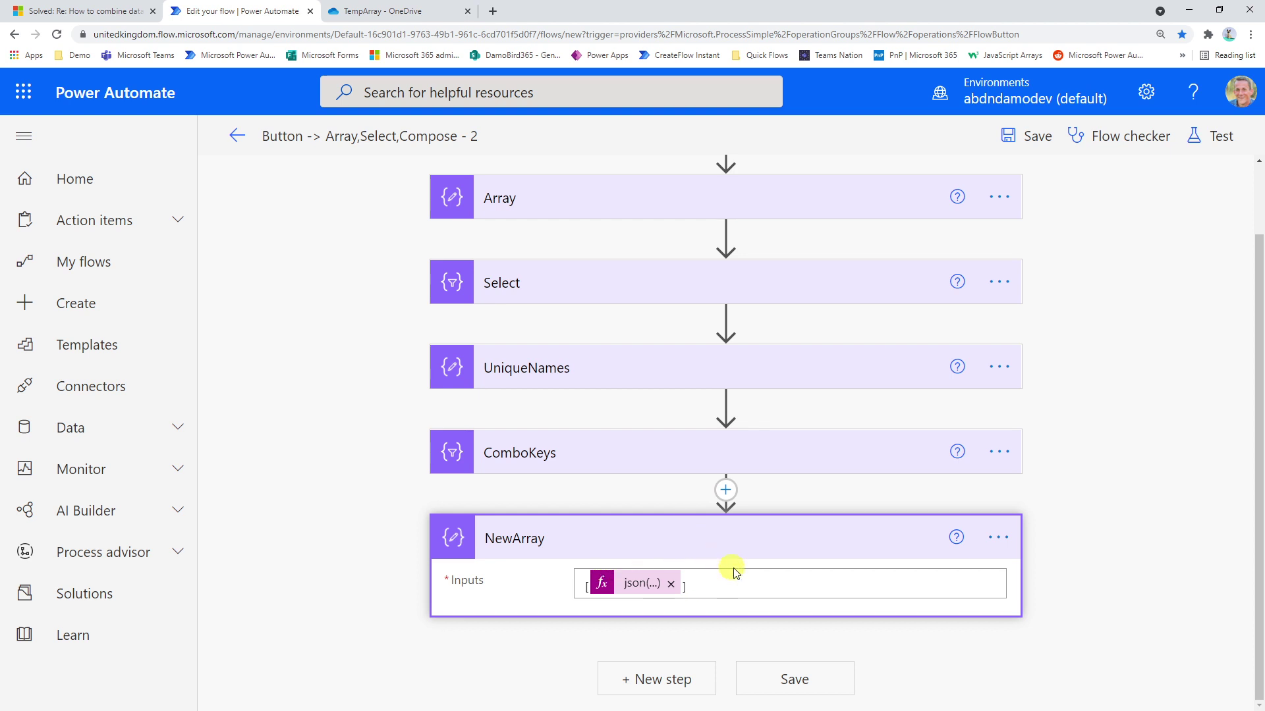
# Add a Select data operation as a new step after NewArray.
pyautogui.click(655, 682)
pyautogui.click(671, 685)
pyautogui.write('Select')
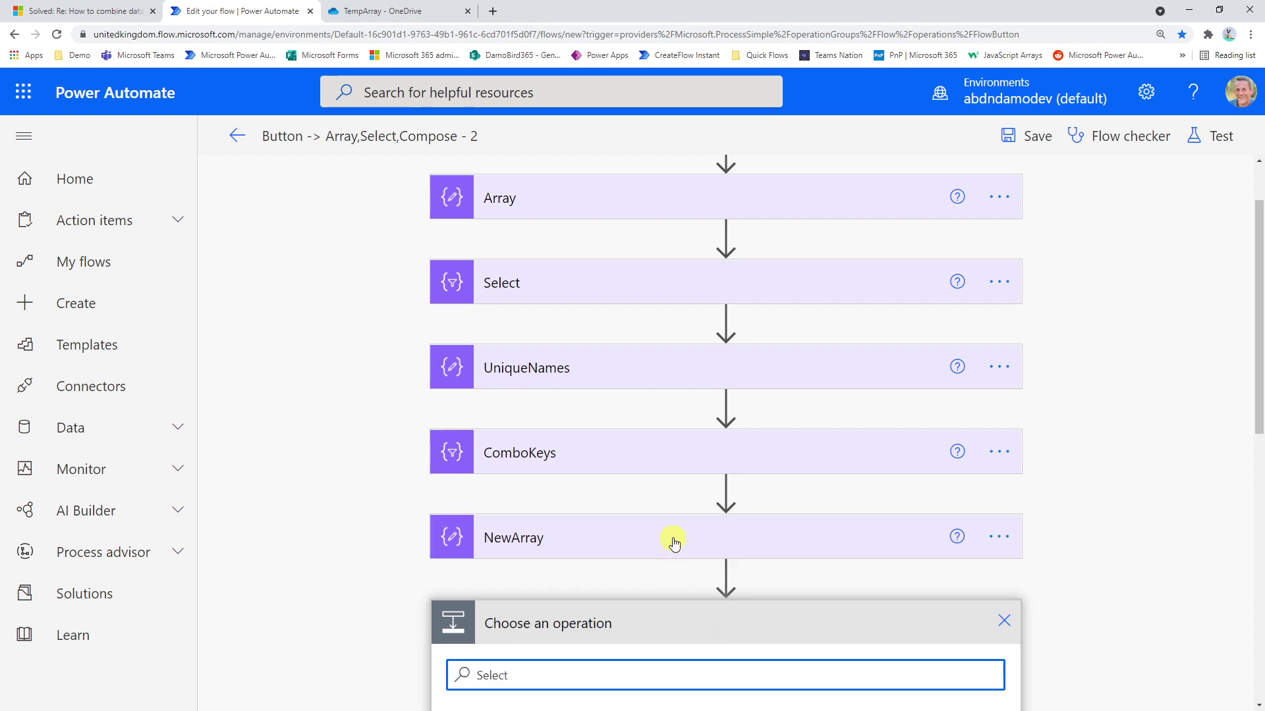
pyautogui.scroll(-6, 674, 542)
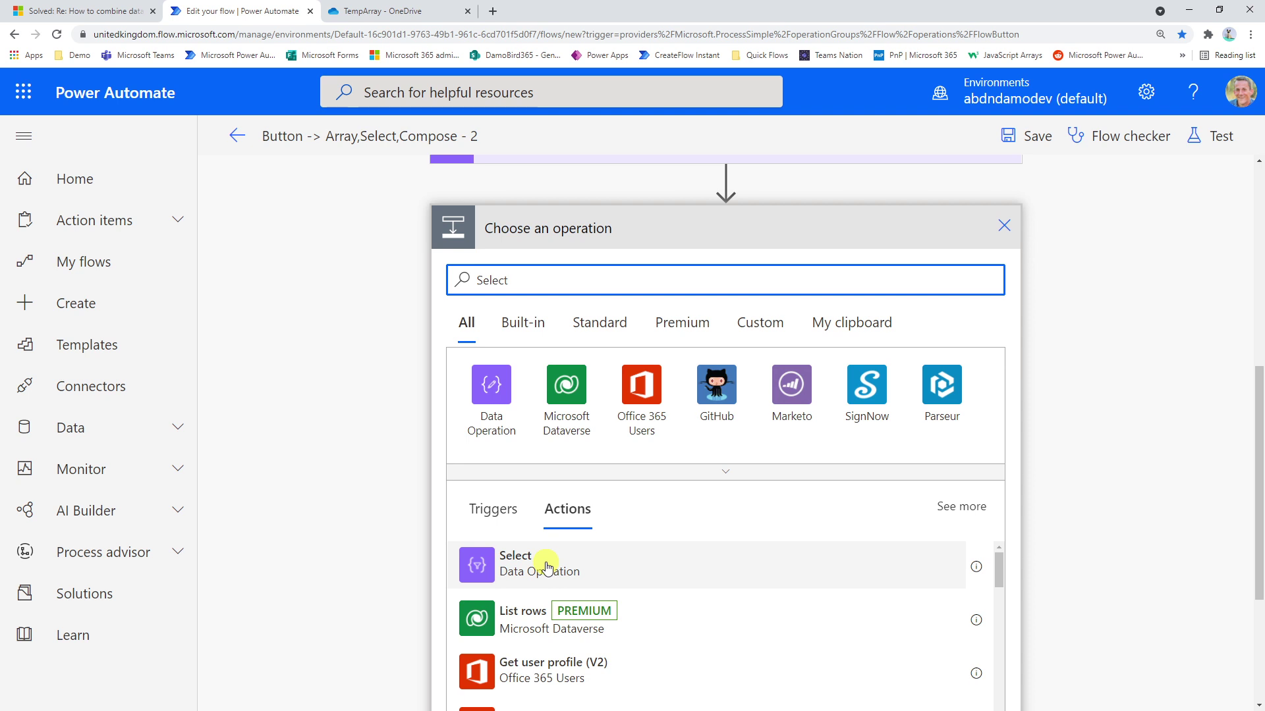
pyautogui.click(546, 565)
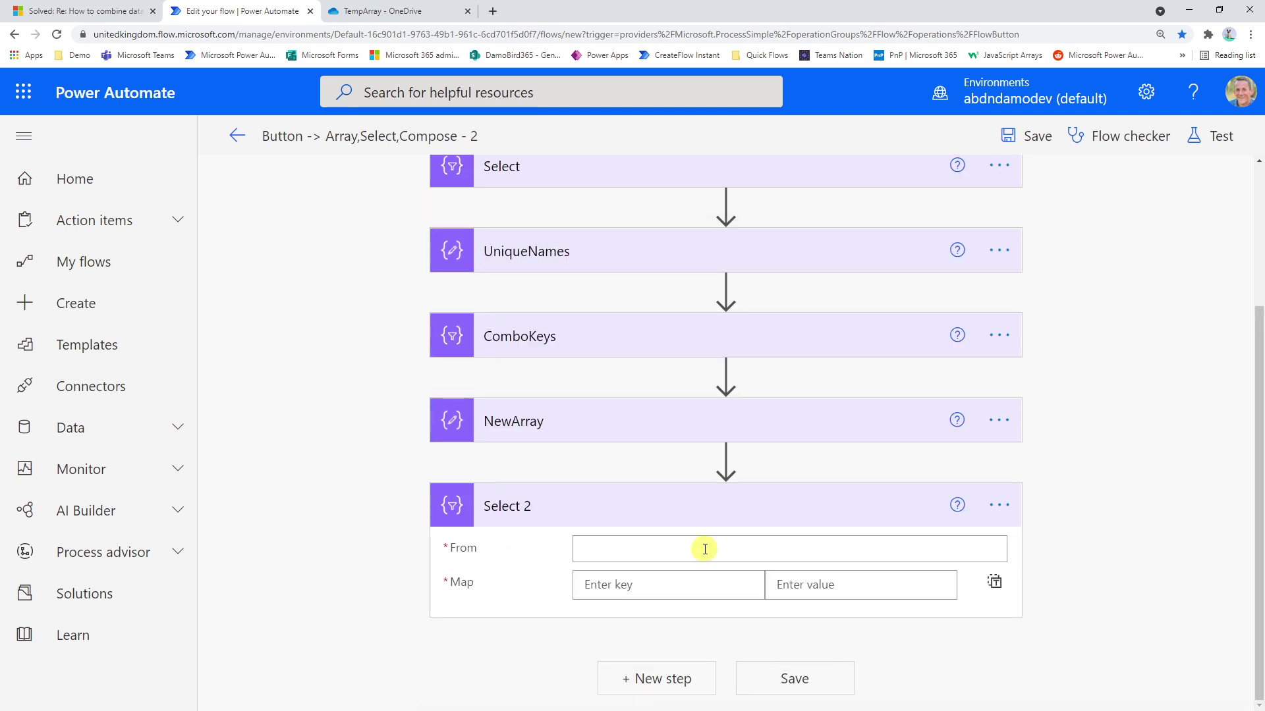
# Rename the new Select action as RepurposedArray.
pyautogui.click(999, 506)
pyautogui.click(1090, 482)
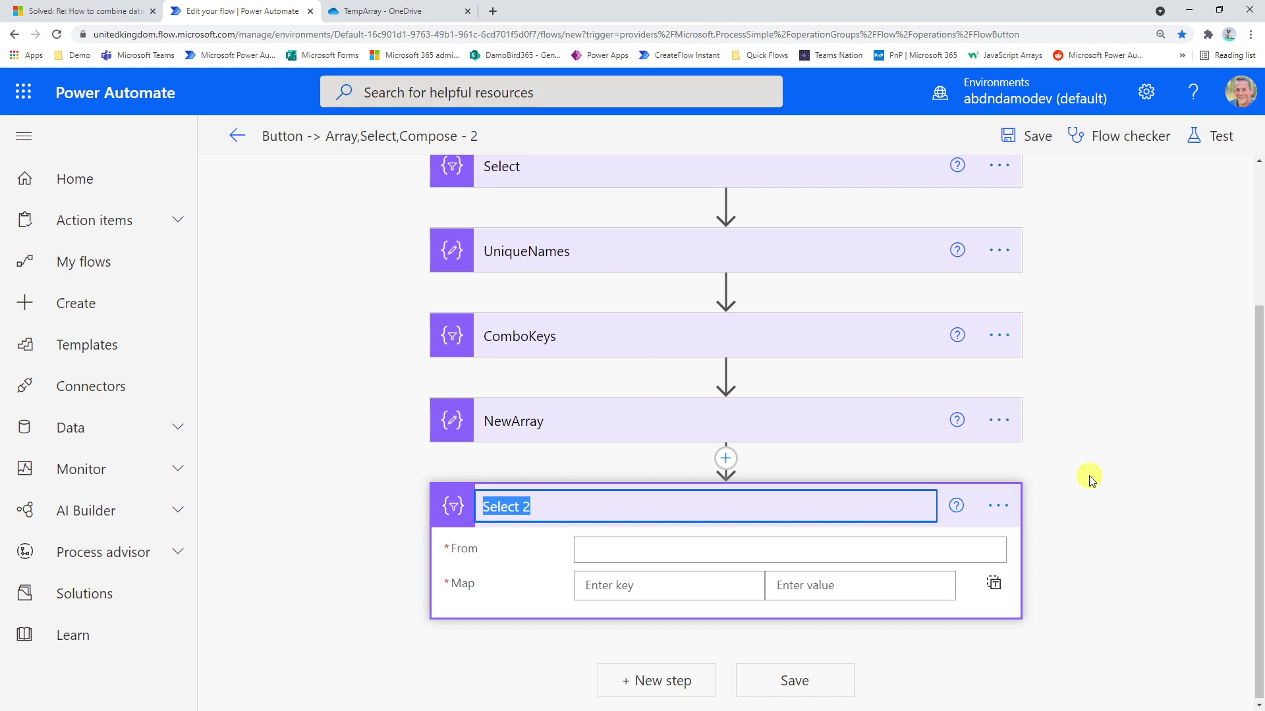
pyautogui.write('Rep')
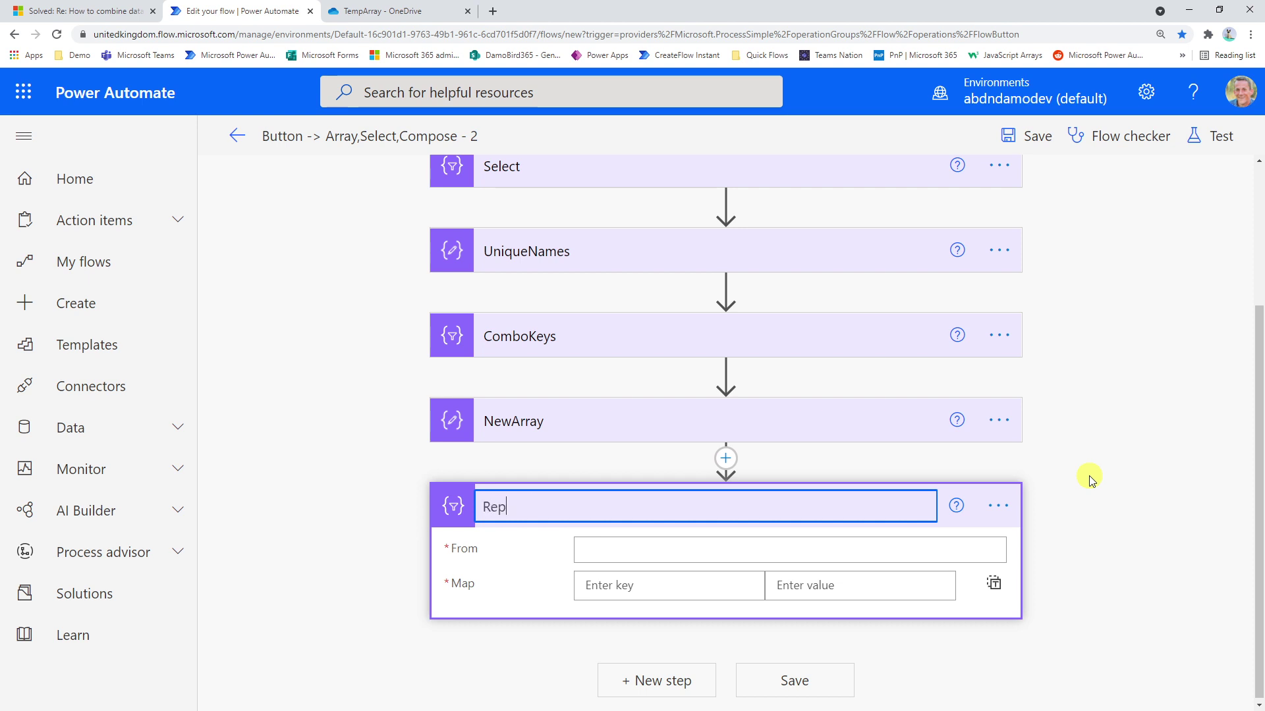
pyautogui.write('urposedArray')
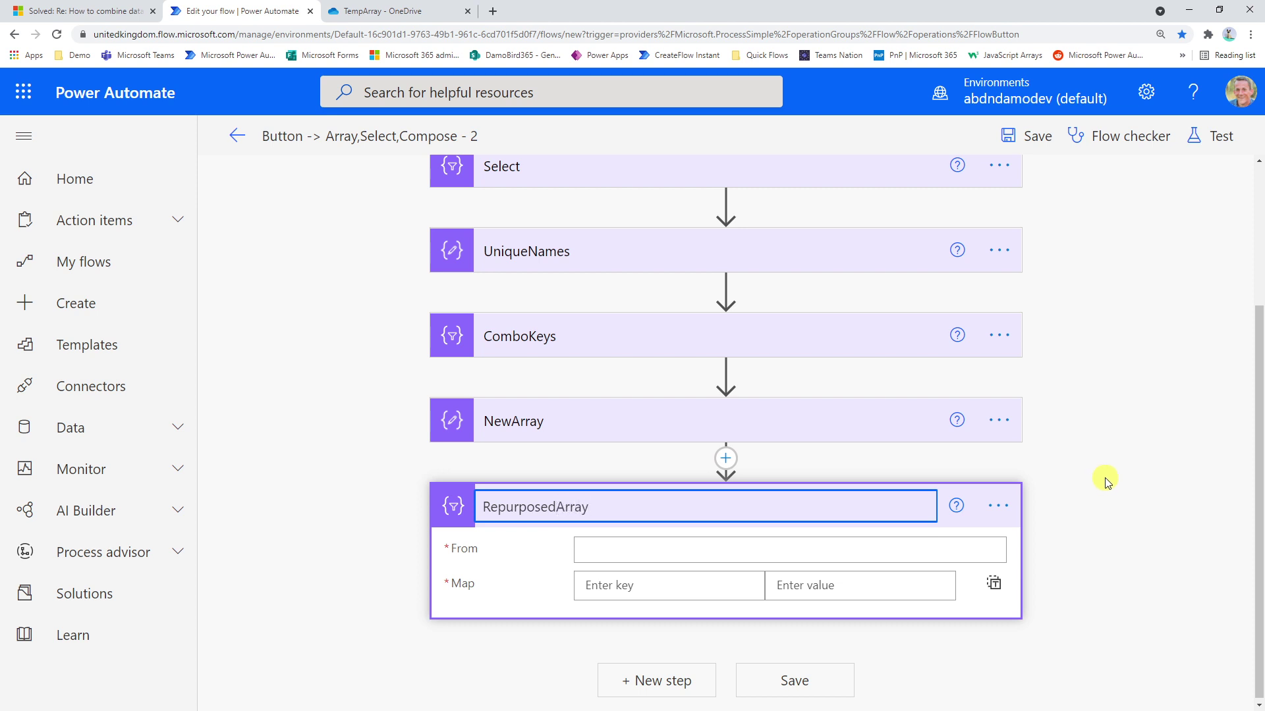
pyautogui.click(1096, 484)
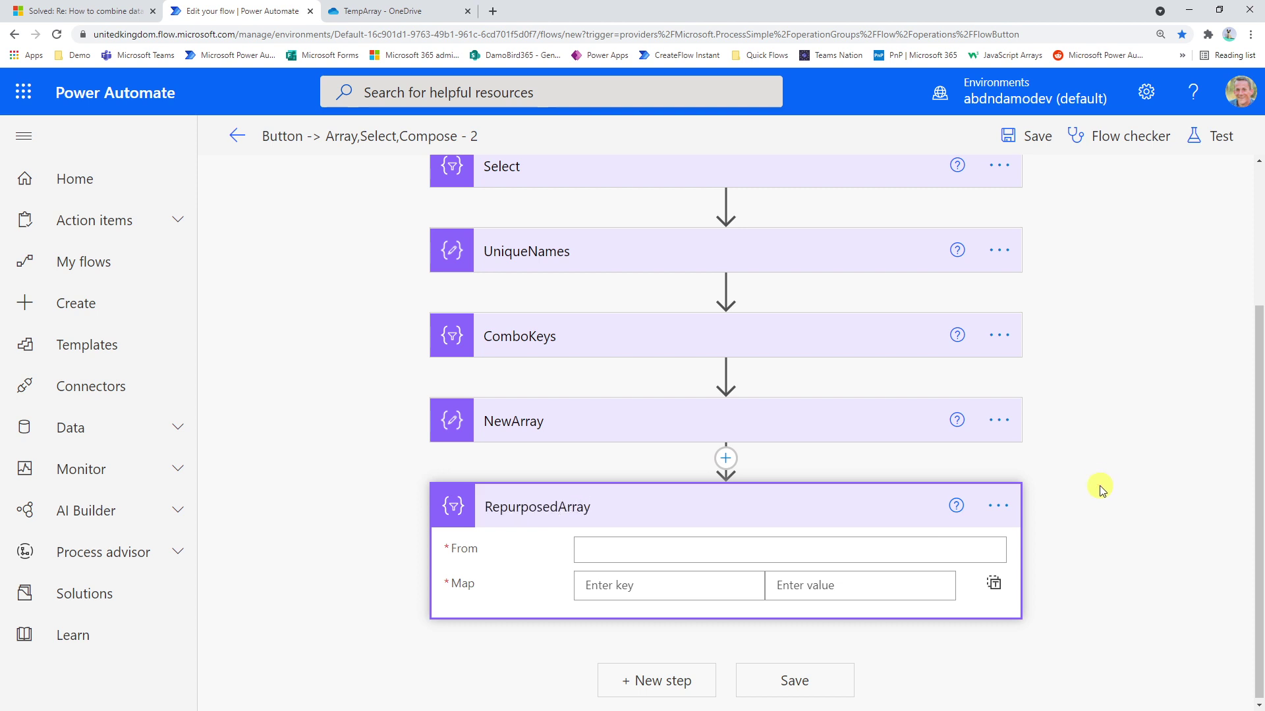
# Set the From input of RepurposedArray to the Outputs of UniqueNames.
pyautogui.click(683, 550)
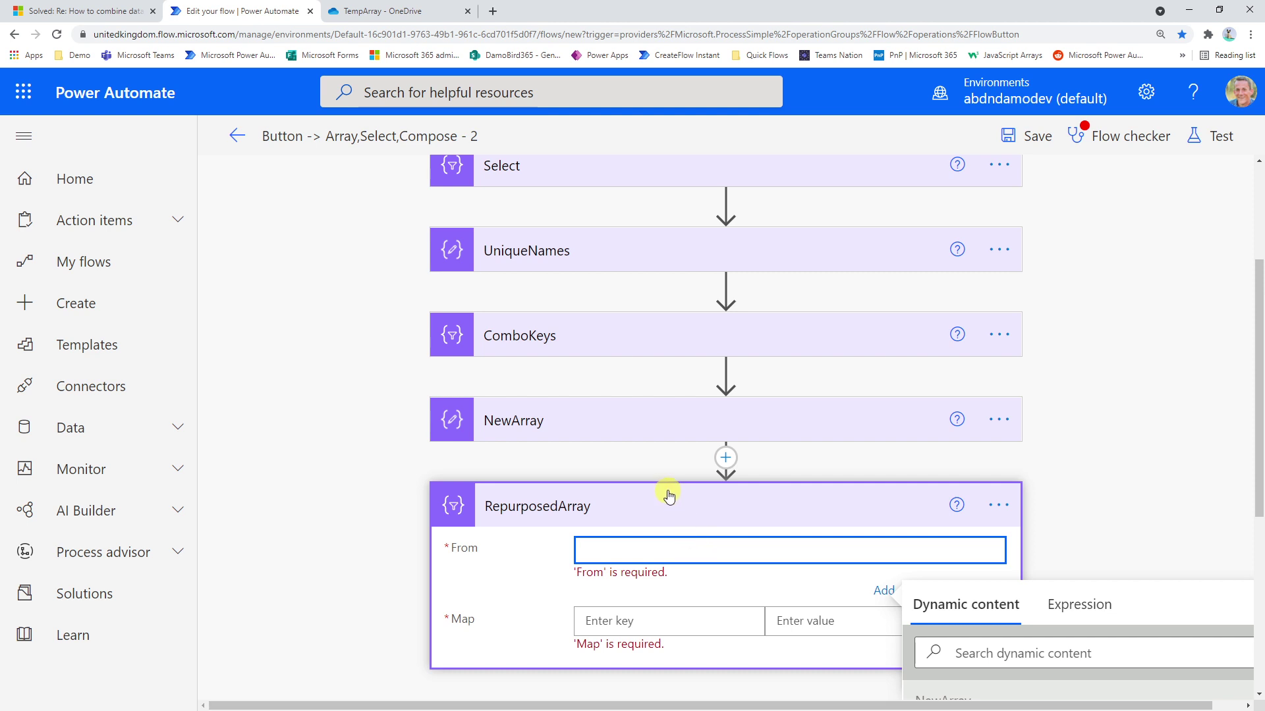
pyautogui.scroll(1, 669, 494)
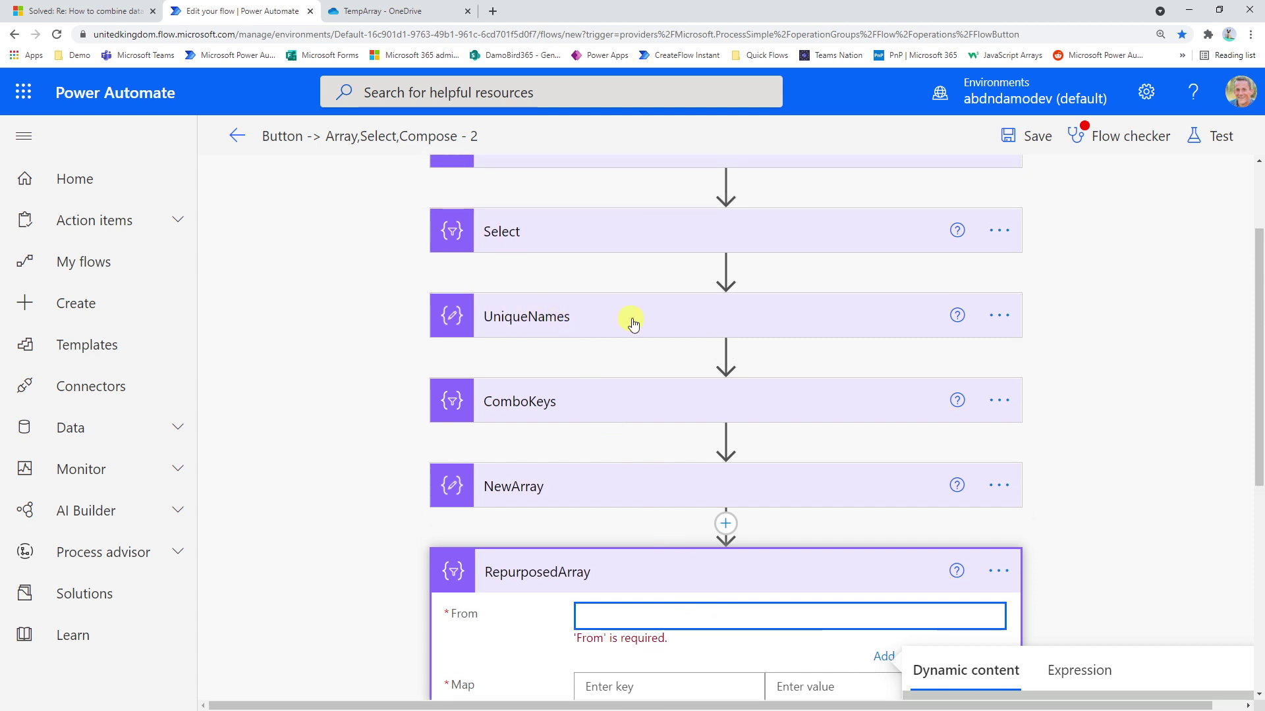
pyautogui.scroll(-2, 704, 534)
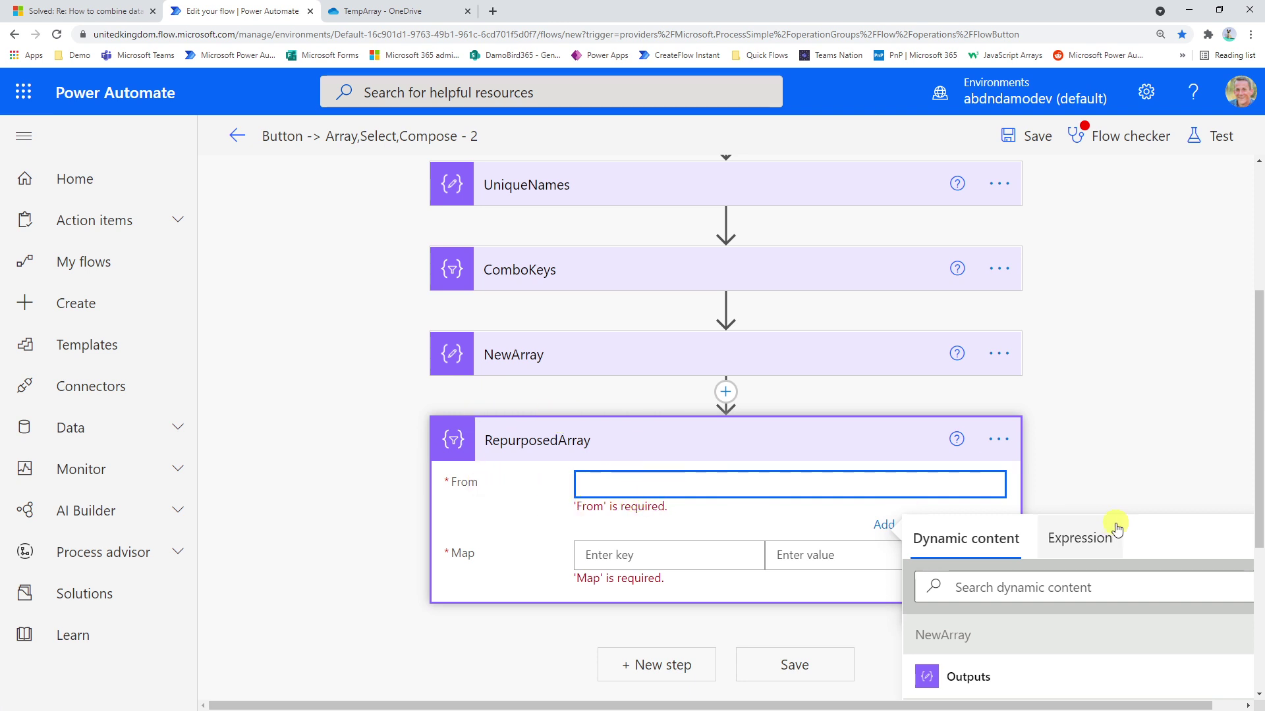
pyautogui.scroll(-3, 1054, 604)
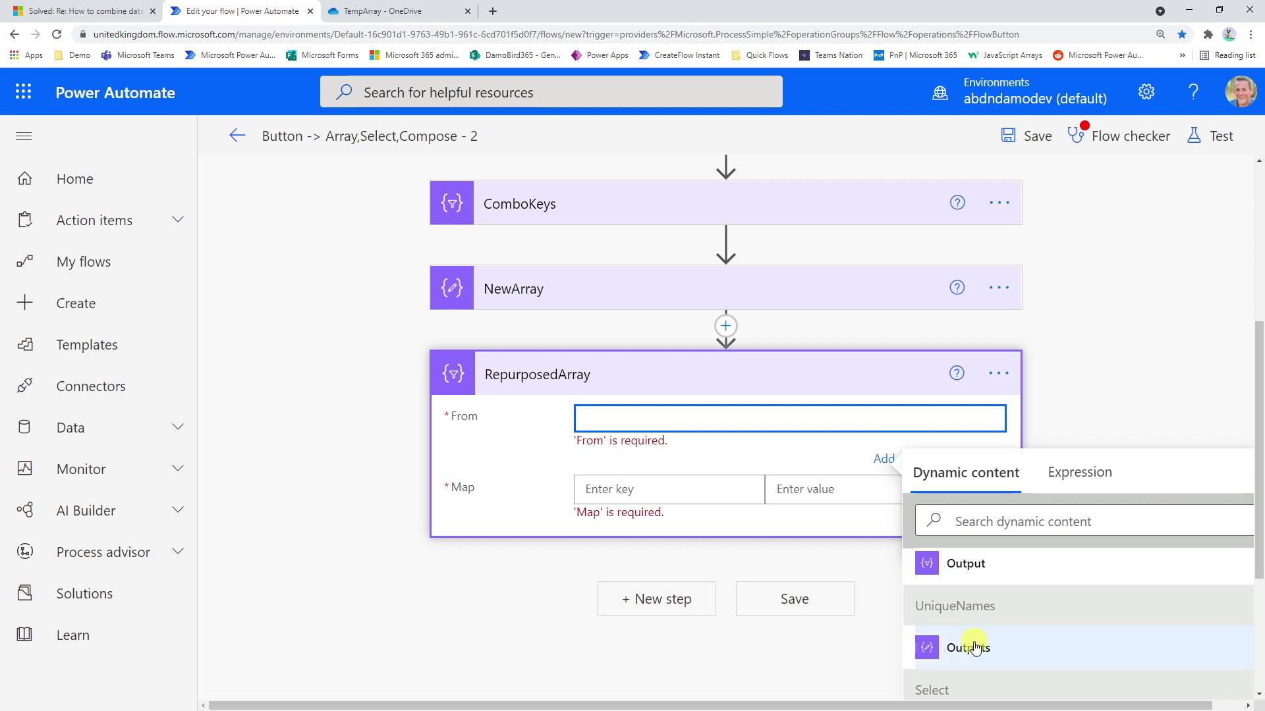
pyautogui.click(983, 647)
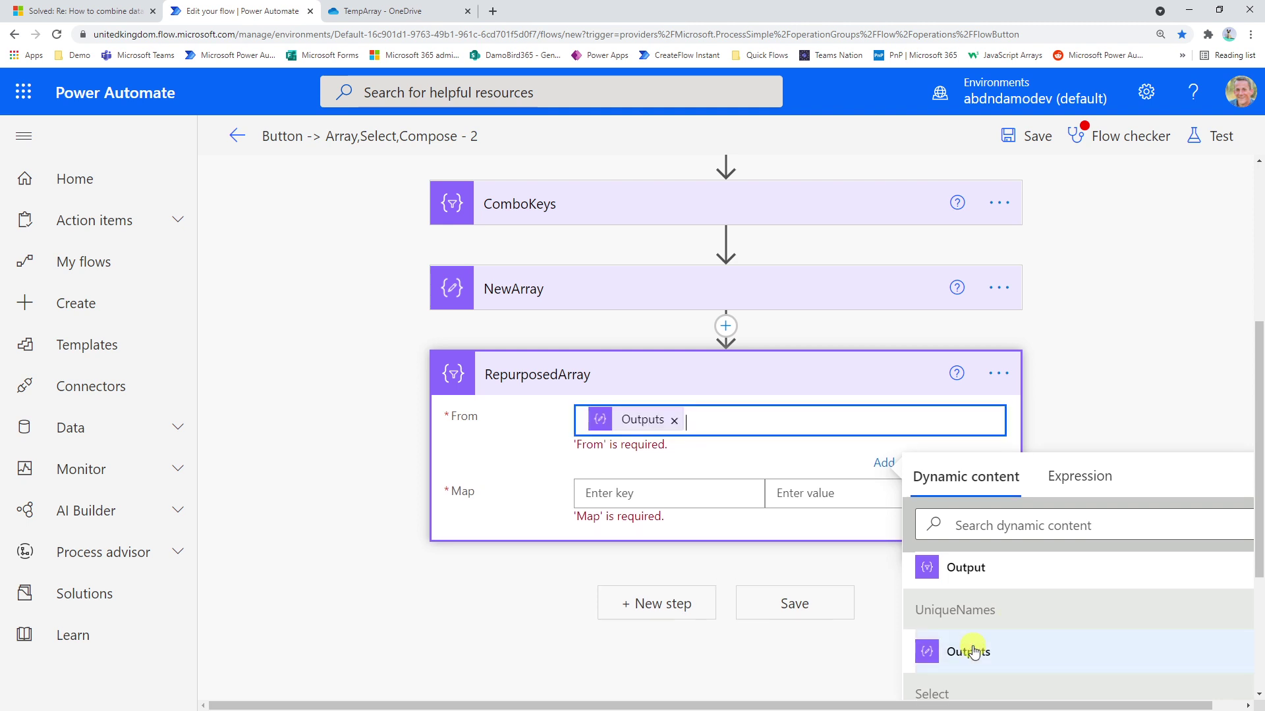
# Enter the map keys Name, Home Phone, Work Phone and Mobile Phone in RepurposedArray.
pyautogui.click(624, 482)
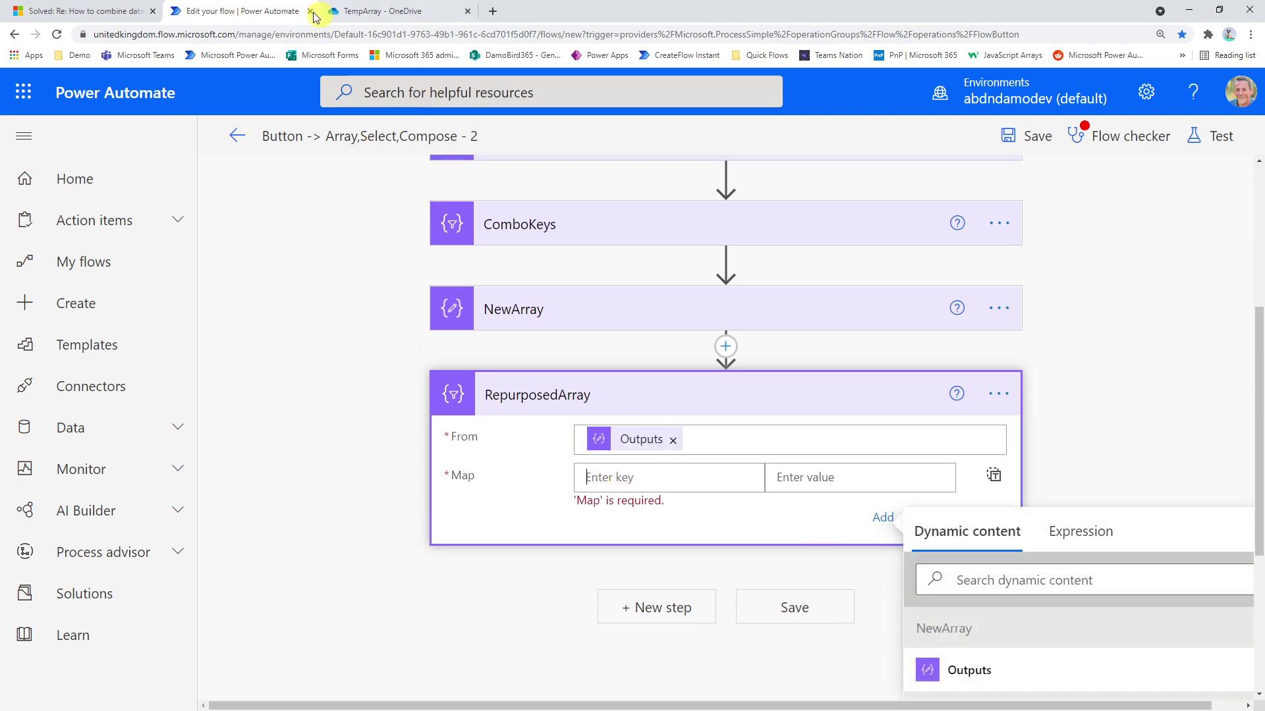
pyautogui.click(84, 12)
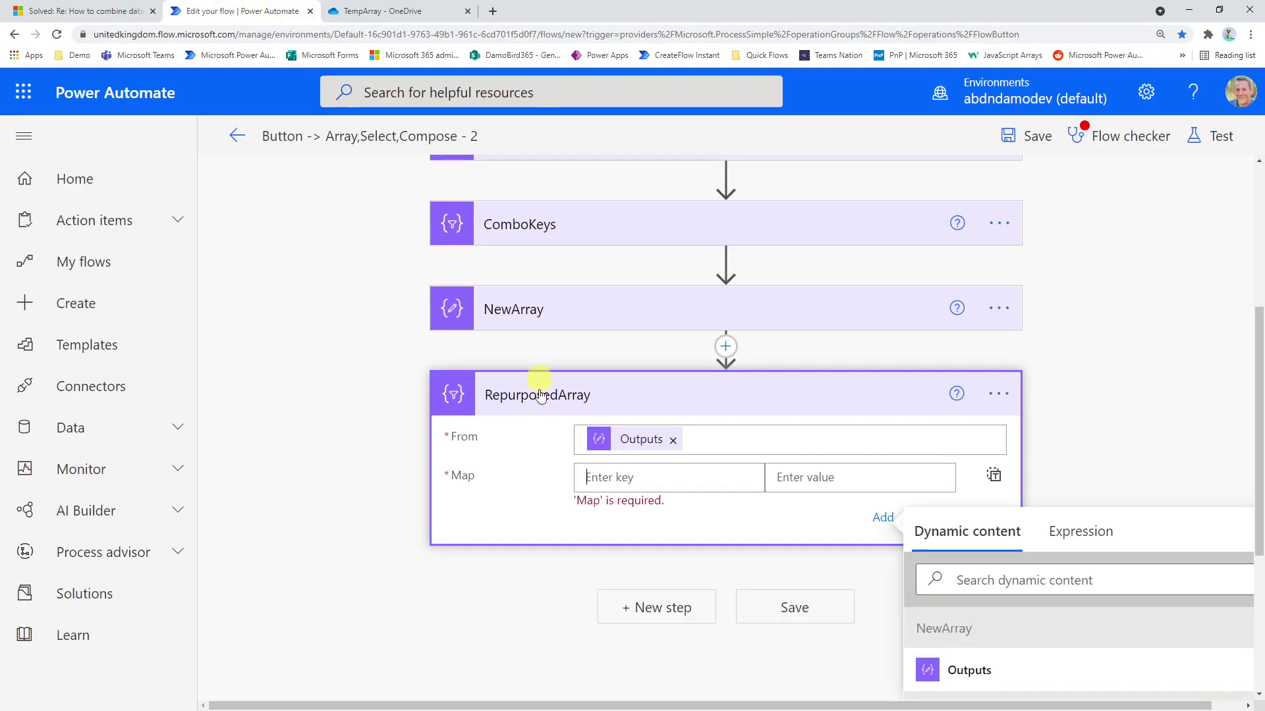
pyautogui.click(290, 11)
pyautogui.write('Name')
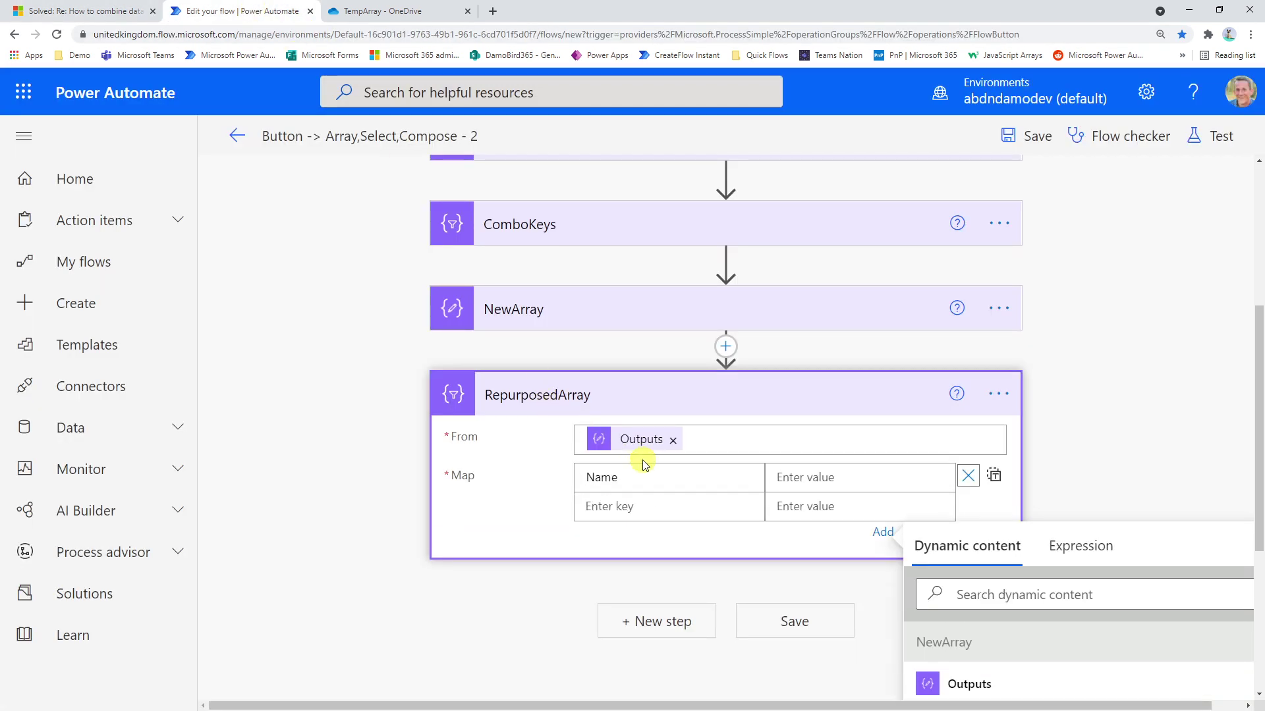
pyautogui.click(619, 506)
pyautogui.write('Home')
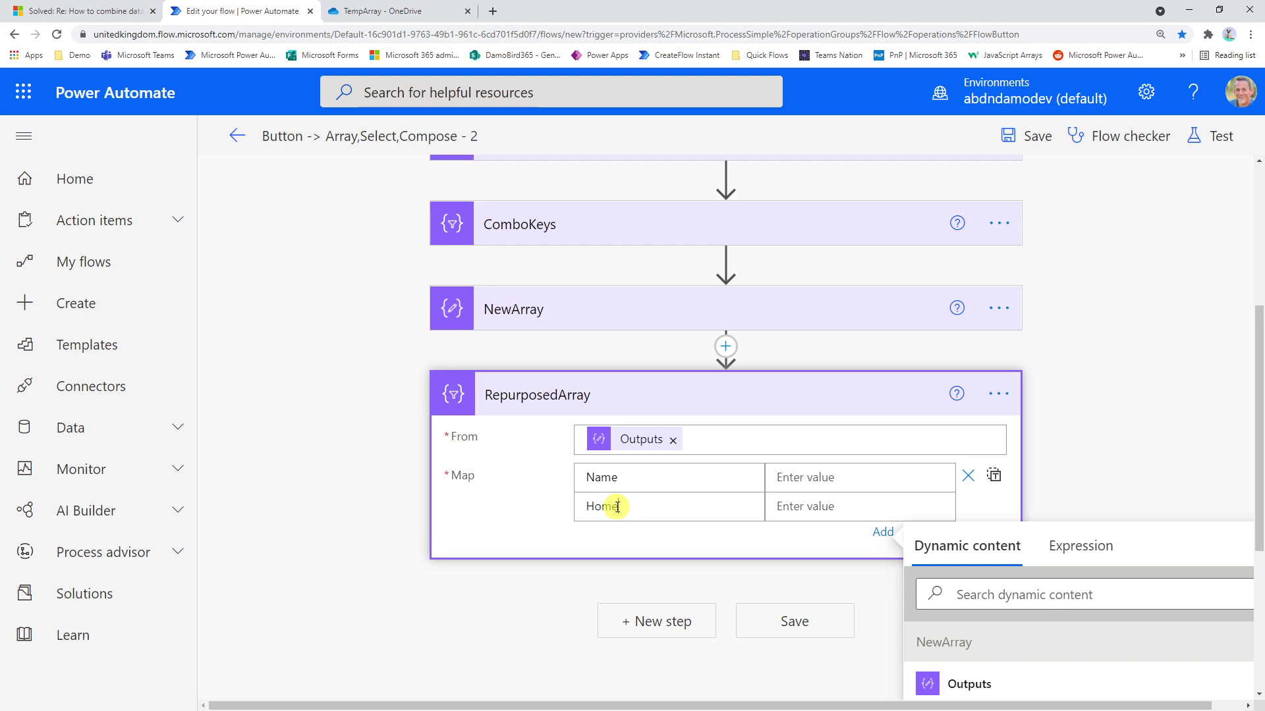
pyautogui.write(' Phone')
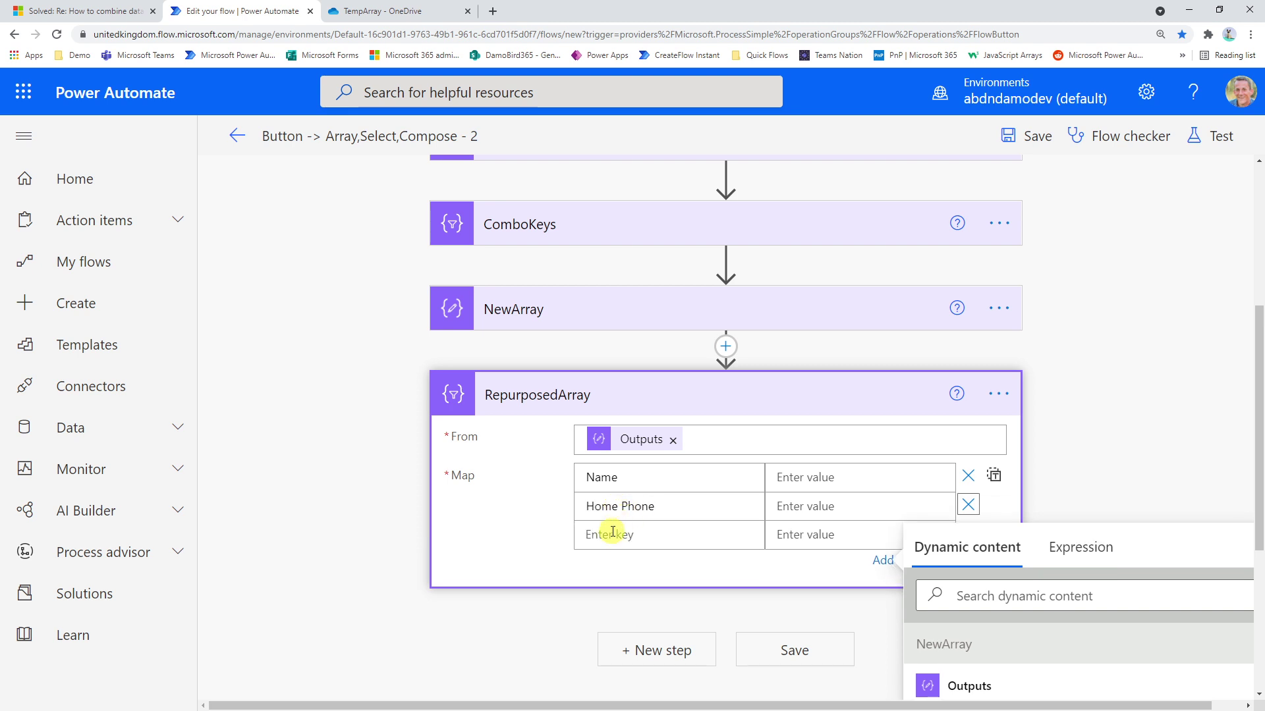
pyautogui.click(605, 534)
pyautogui.write('Work Phone')
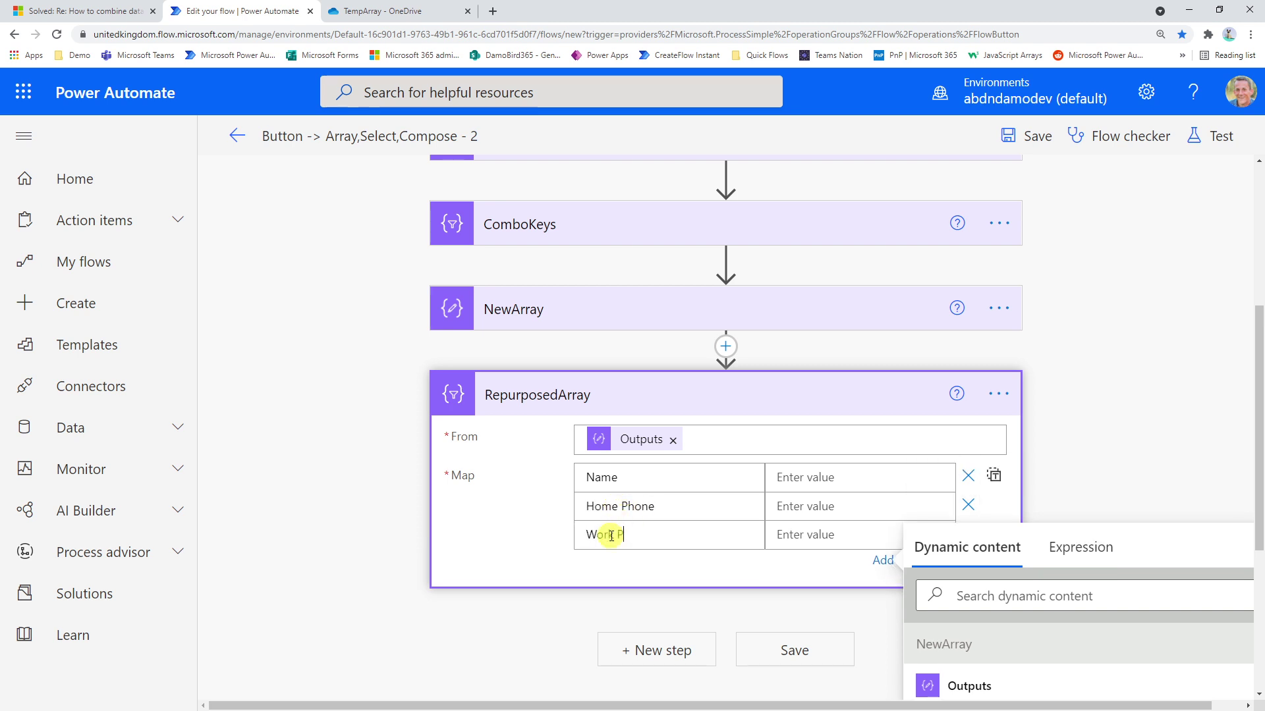
pyautogui.click(607, 572)
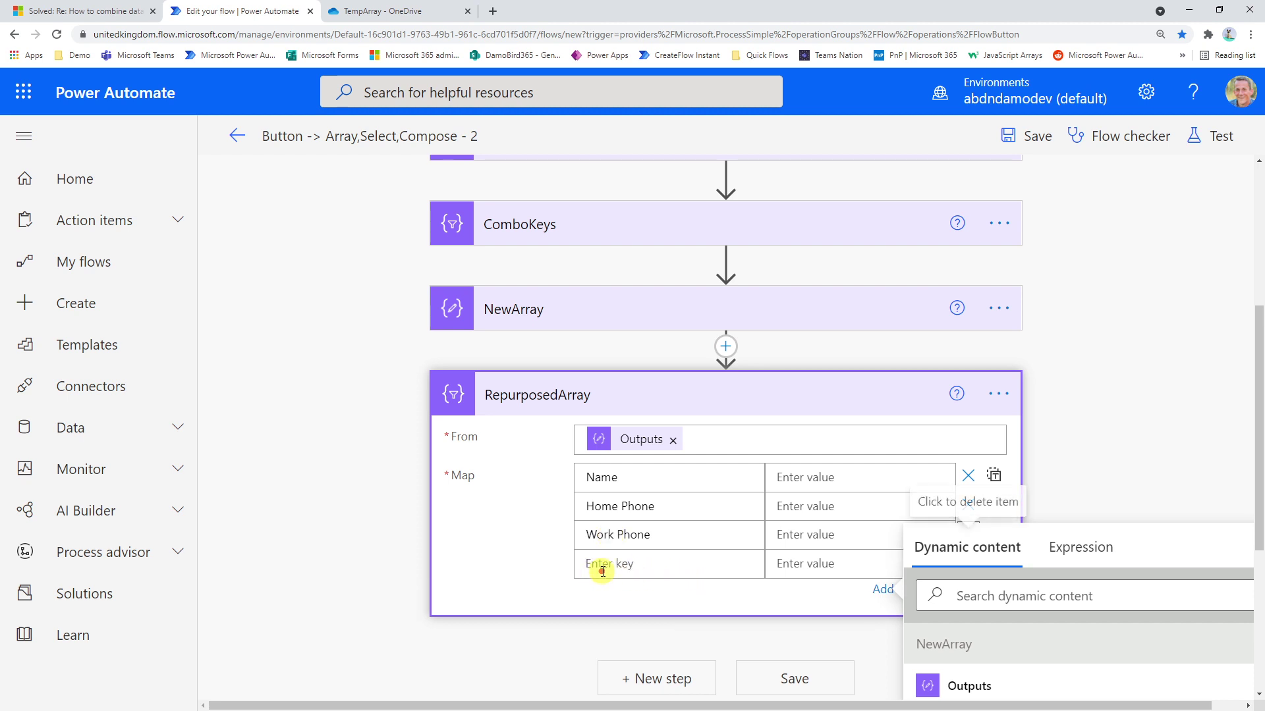
pyautogui.write('Mobile P')
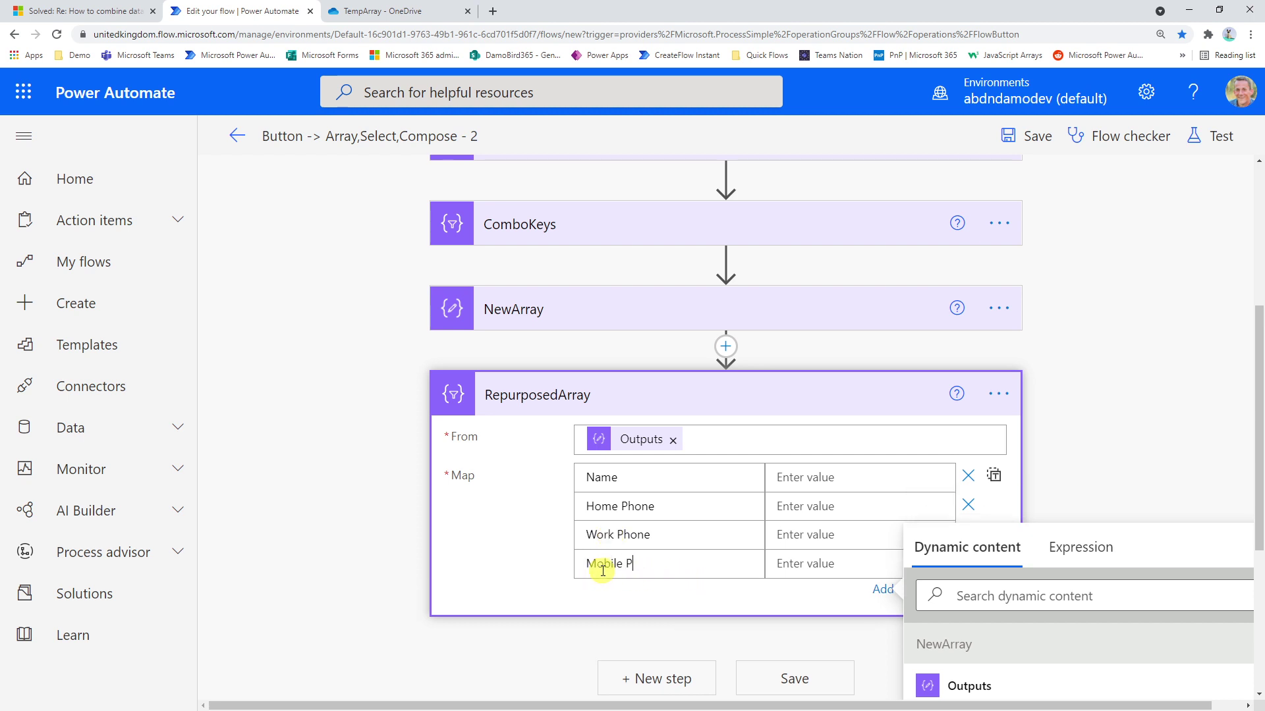
pyautogui.write('hone')
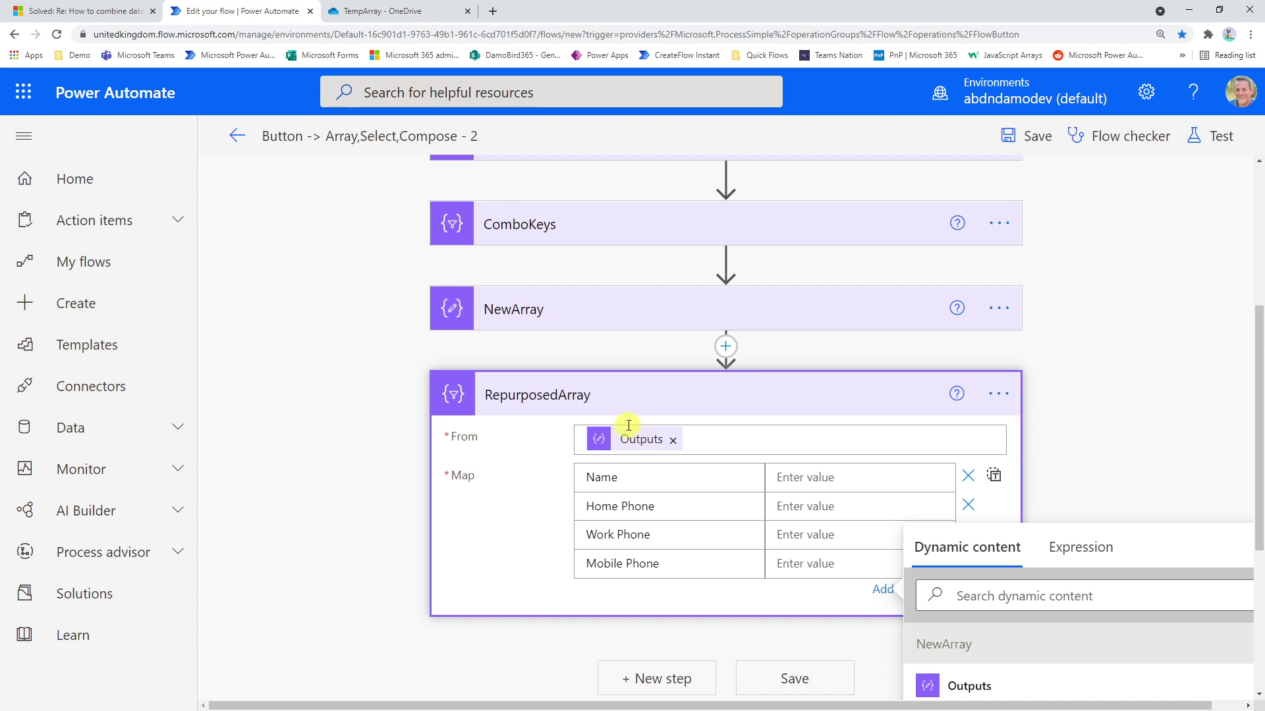
# Set the value of the Name key to the expression item().
pyautogui.click(1061, 548)
pyautogui.click(1029, 599)
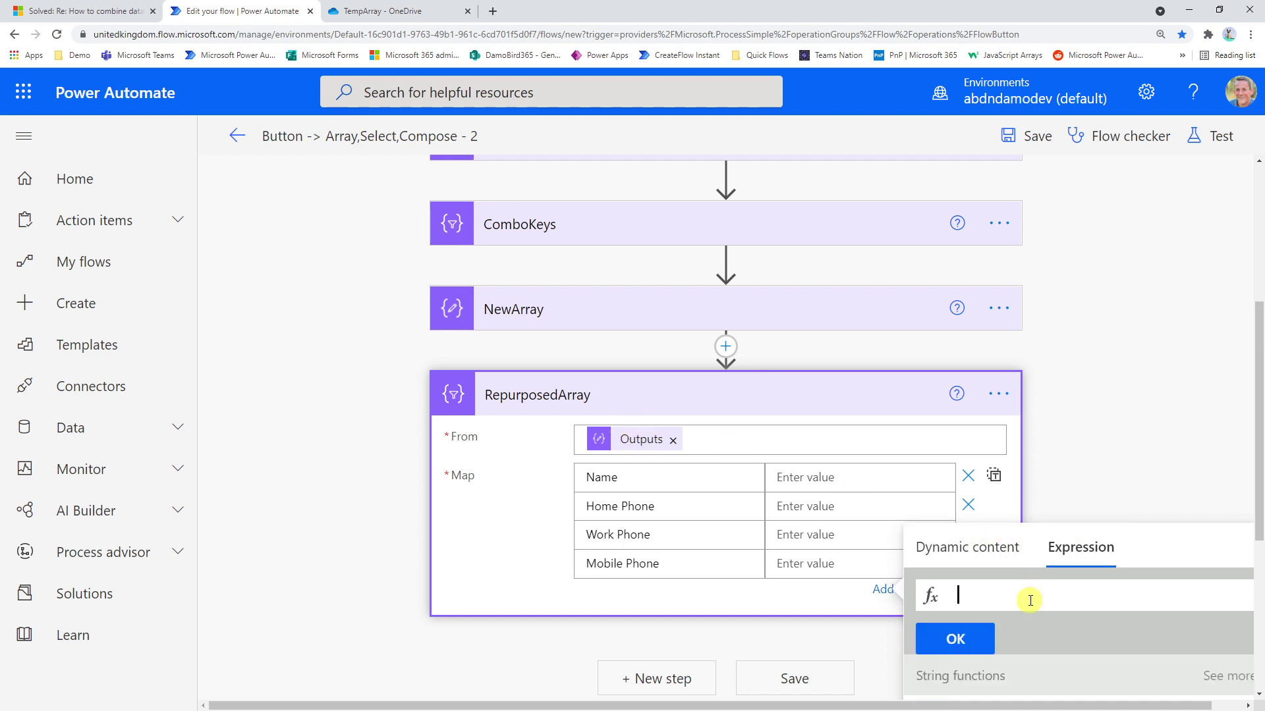
pyautogui.write('item()')
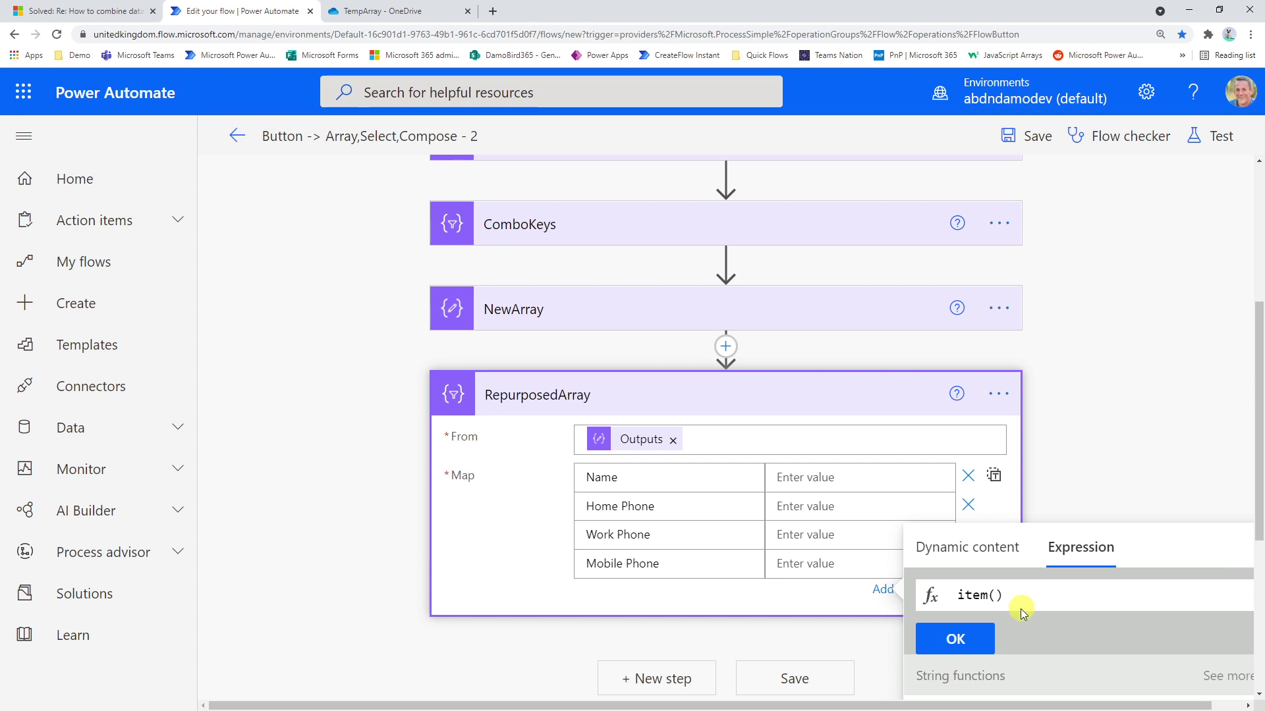
pyautogui.click(955, 637)
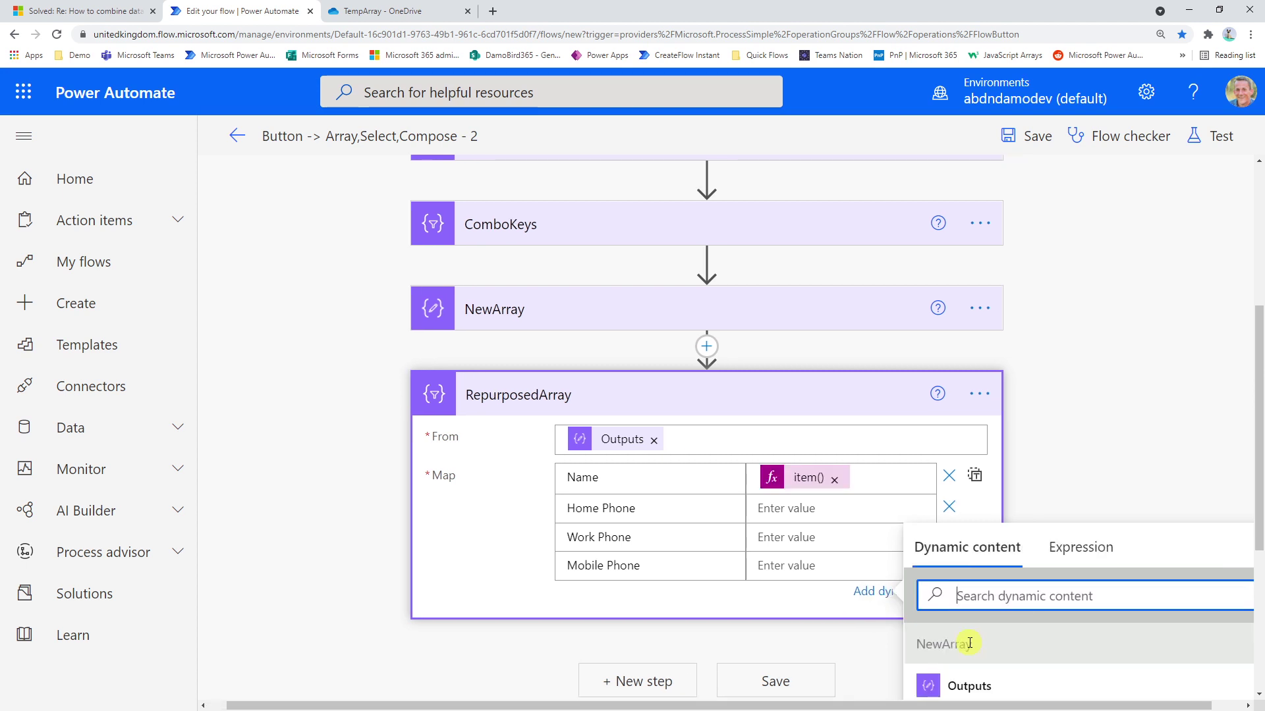
pyautogui.click(794, 513)
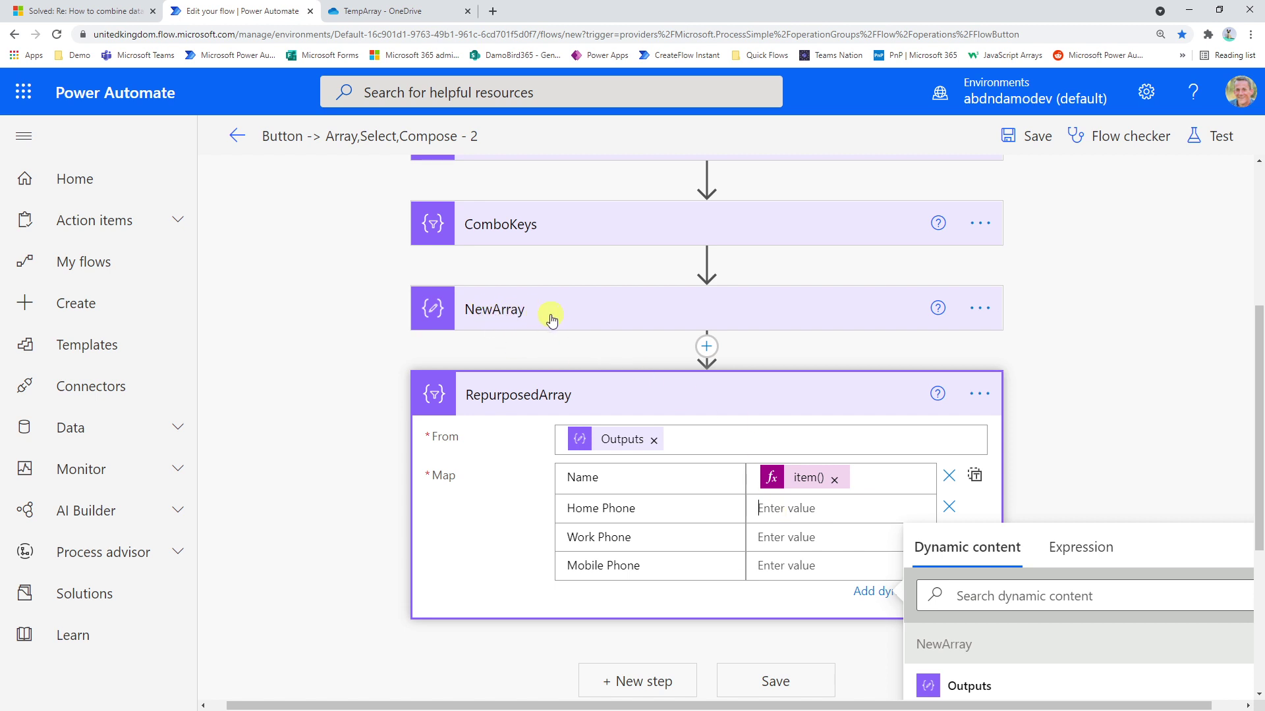
pyautogui.click(965, 685)
pyautogui.doubleClick(814, 510)
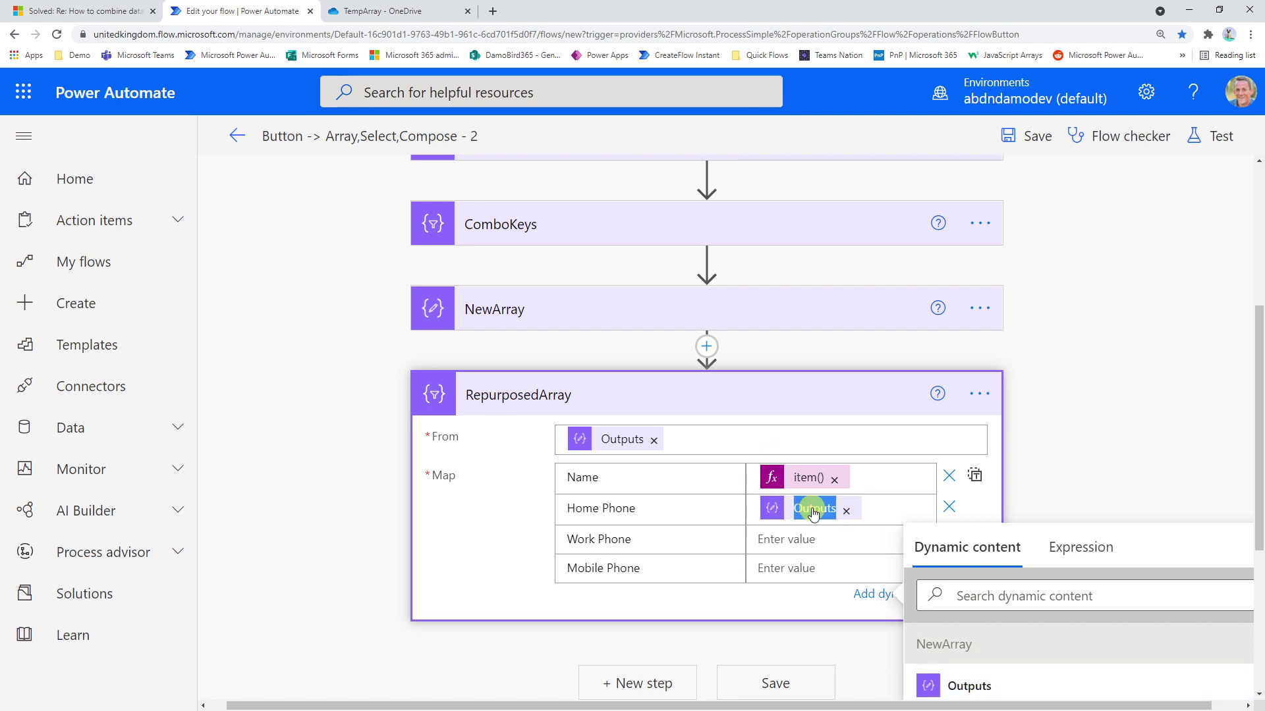
pyautogui.click(814, 512)
pyautogui.click(846, 511)
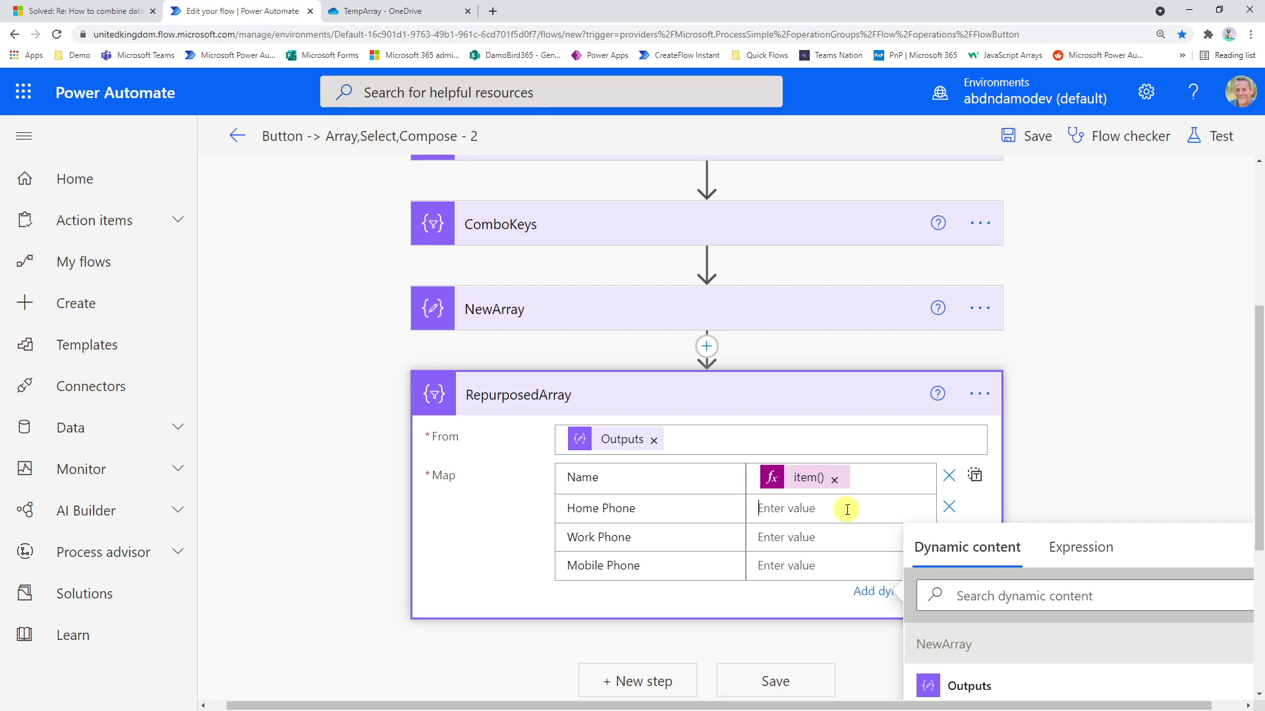
pyautogui.click(1065, 543)
pyautogui.write('Outputs×')
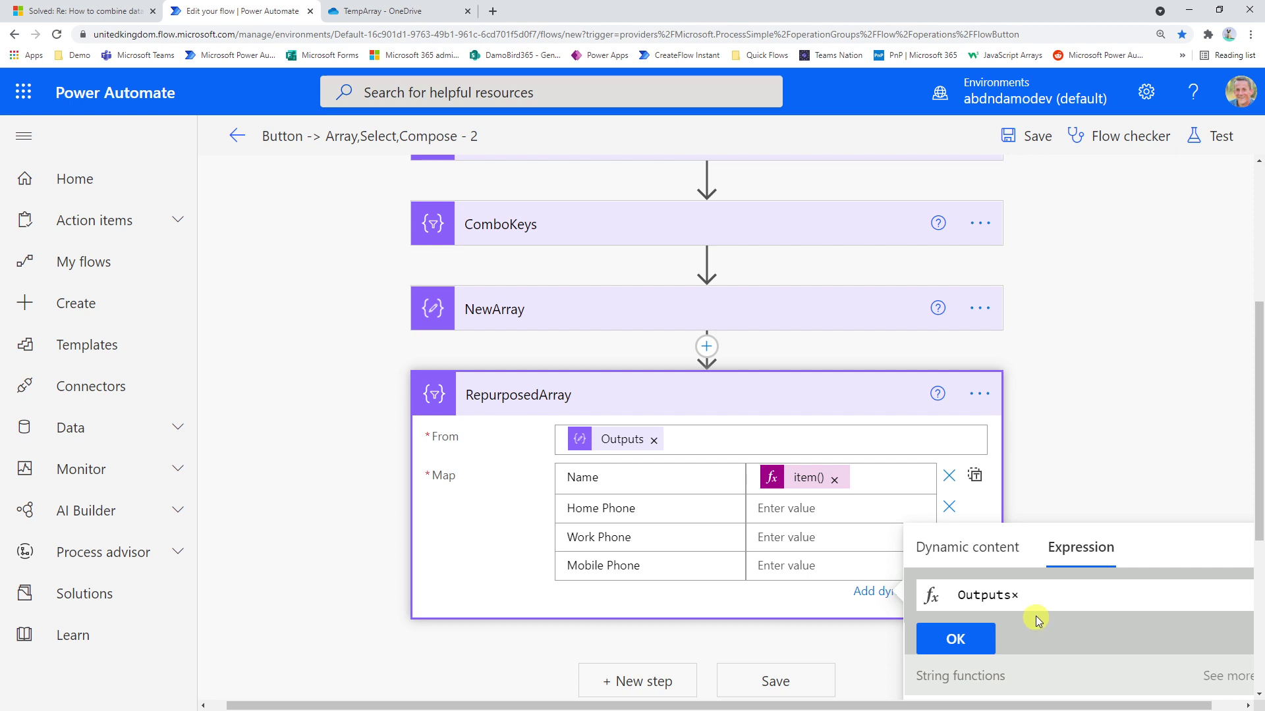
pyautogui.click(1048, 596)
pyautogui.moveTo(1045, 596); pyautogui.dragTo(812, 585)
pyautogui.hotkey('ctrl', 'x')
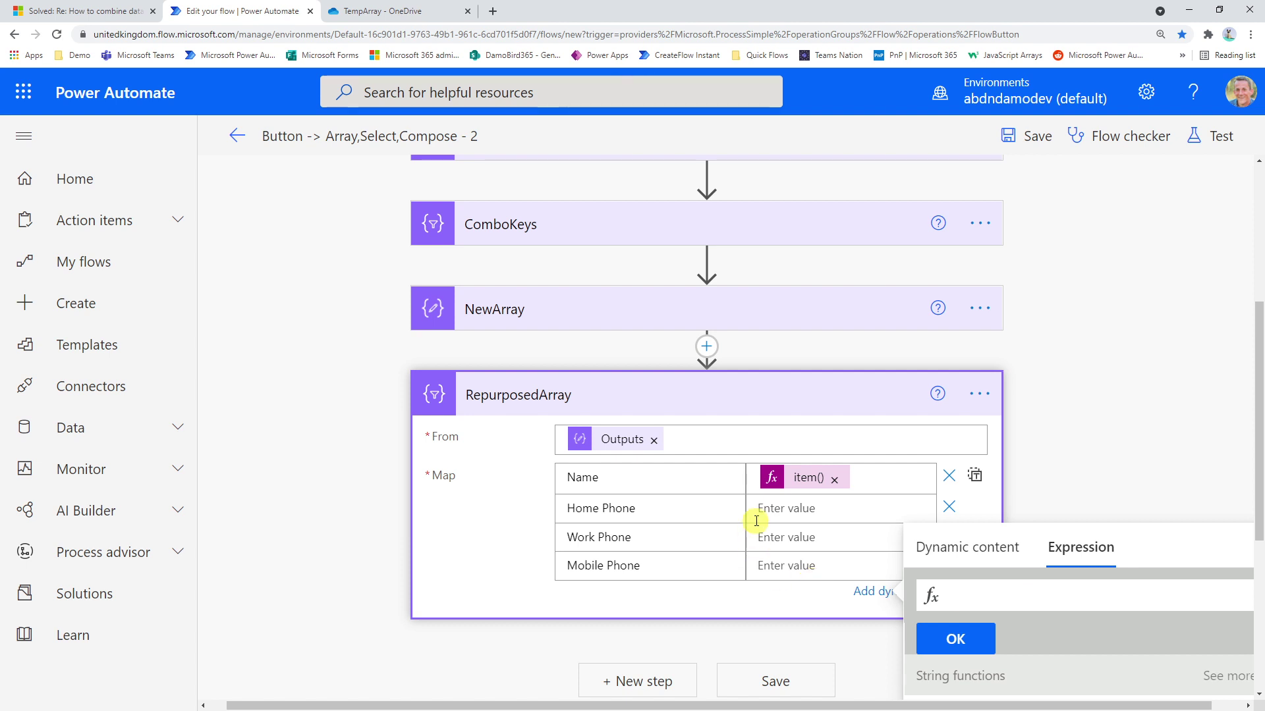
# Begin the Home Phone expression with outputs('NewArray'), taken from the NewArray Outputs token, and remove that token from the Home Phone value.
pyautogui.scroll(-2, 1053, 580)
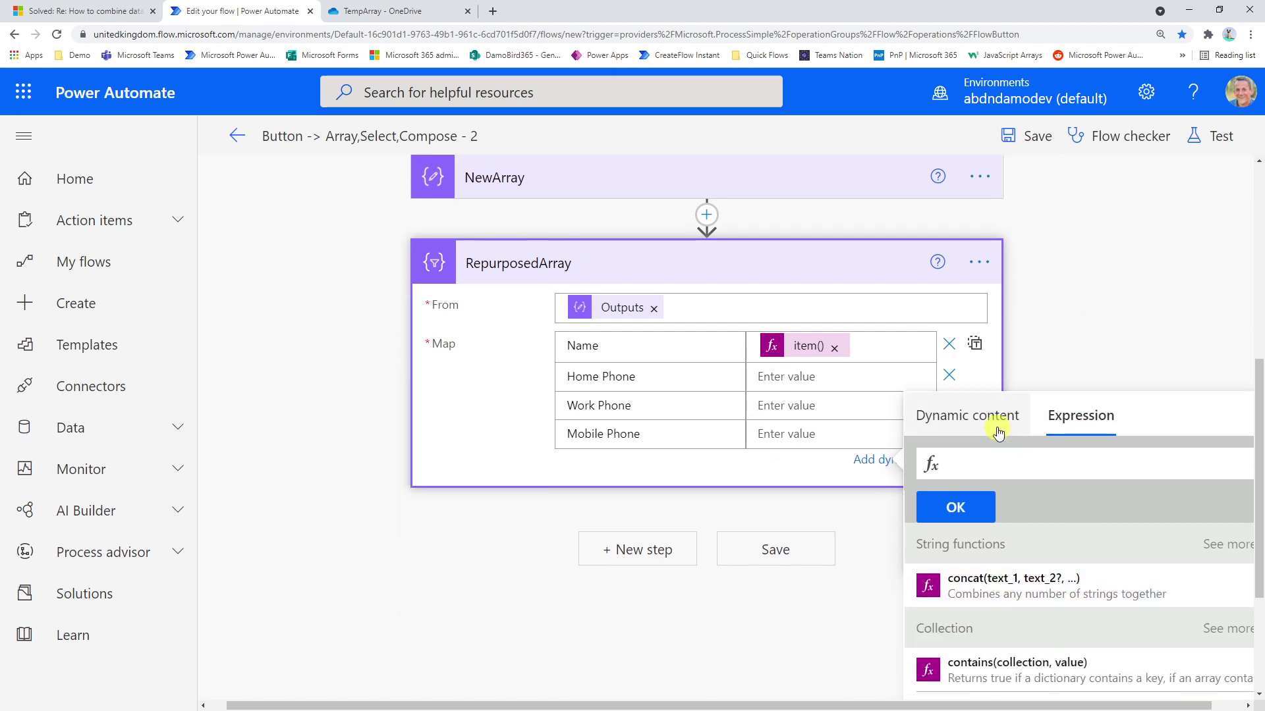
pyautogui.click(930, 473)
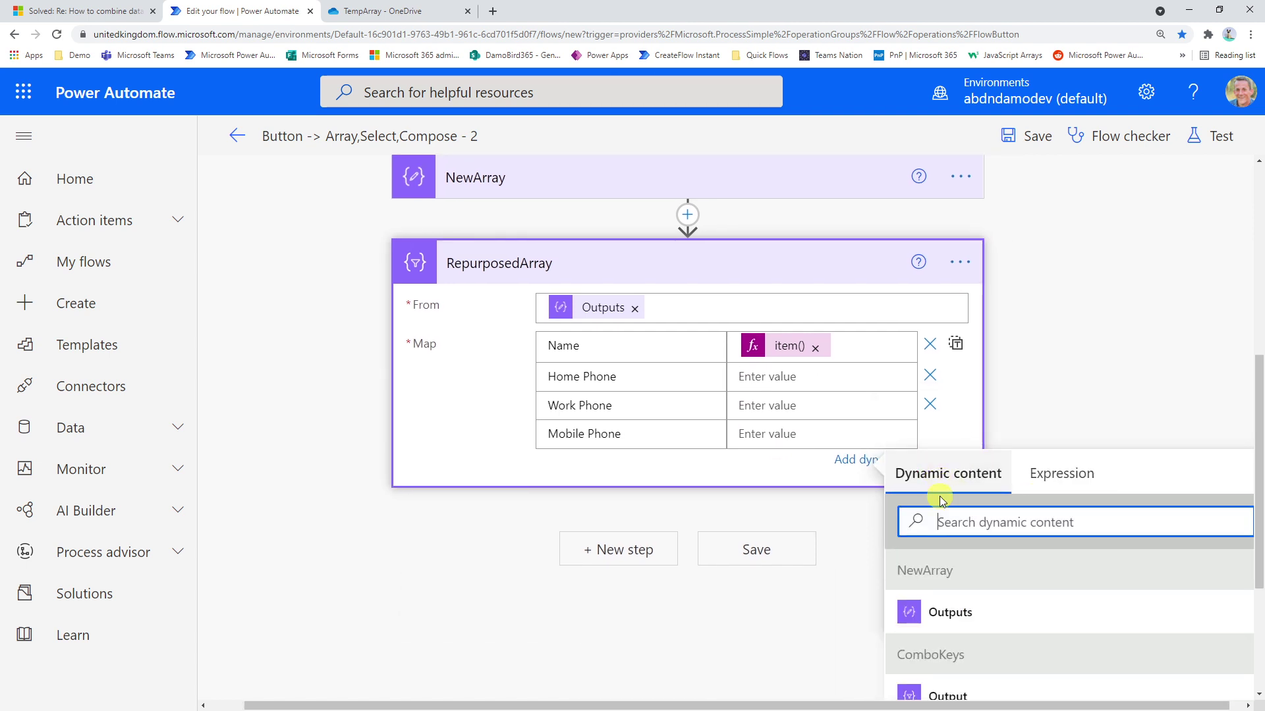
pyautogui.click(949, 612)
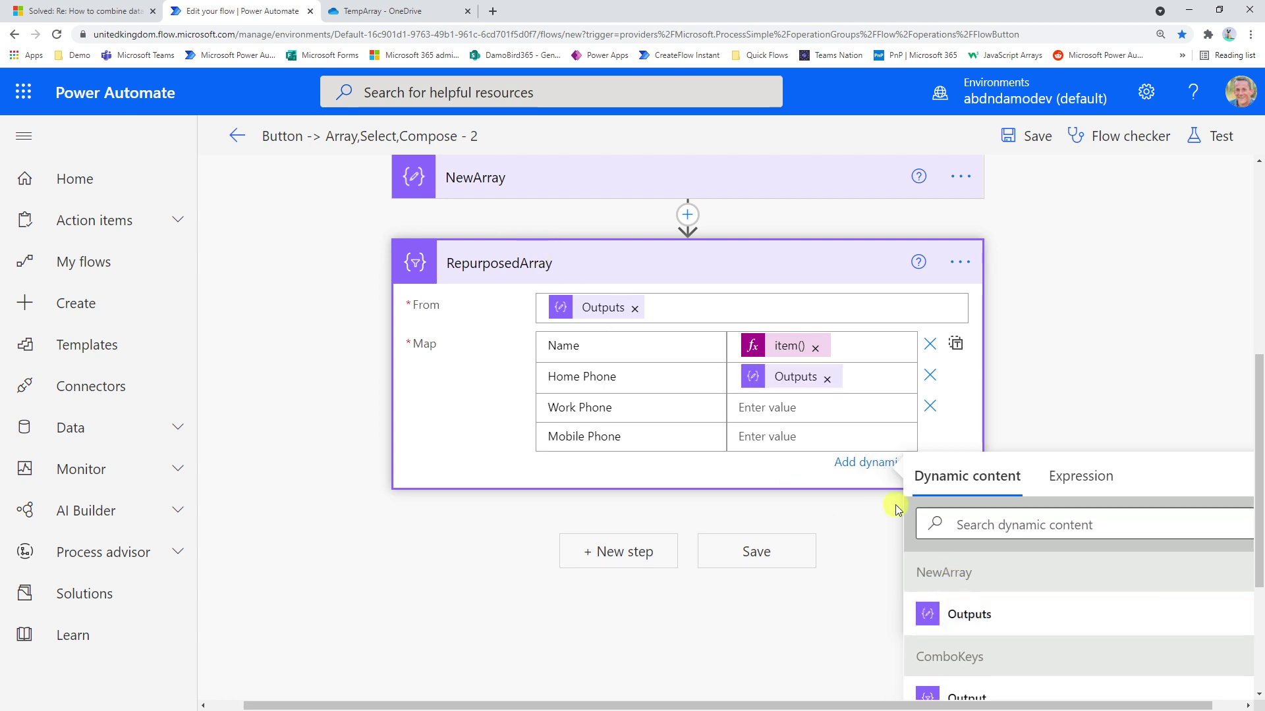
pyautogui.doubleClick(790, 382)
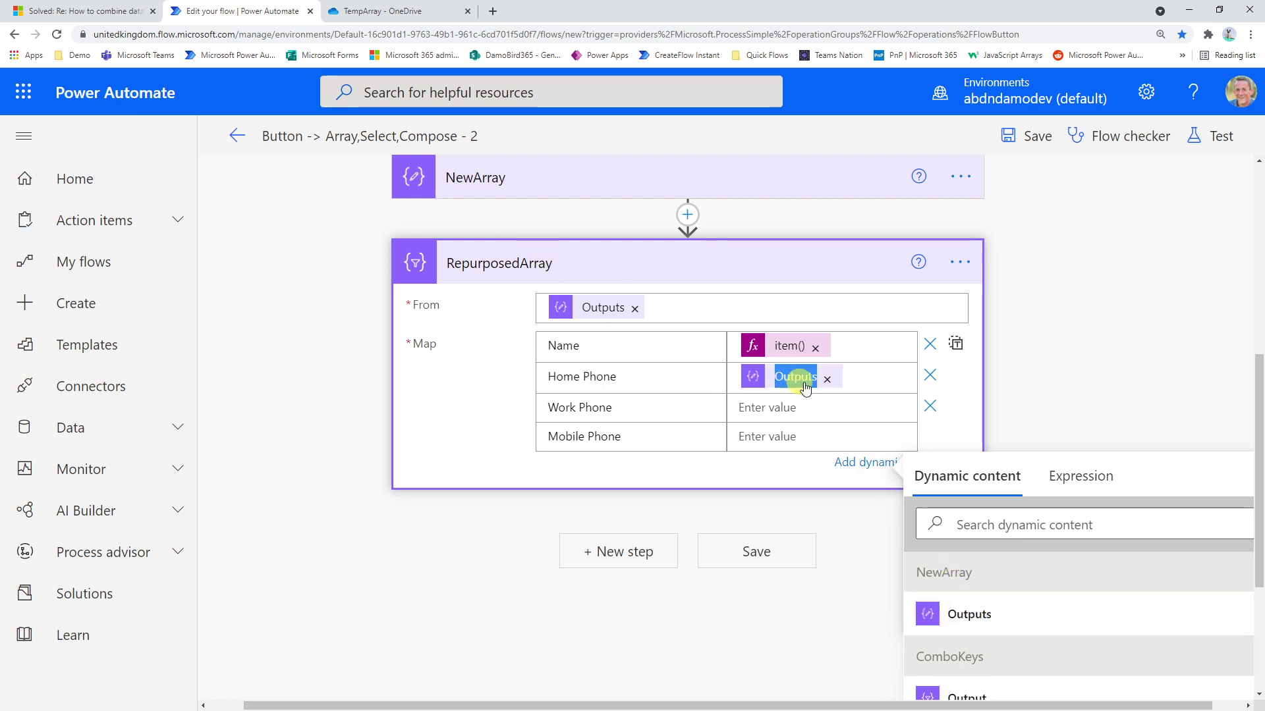
pyautogui.click(1093, 476)
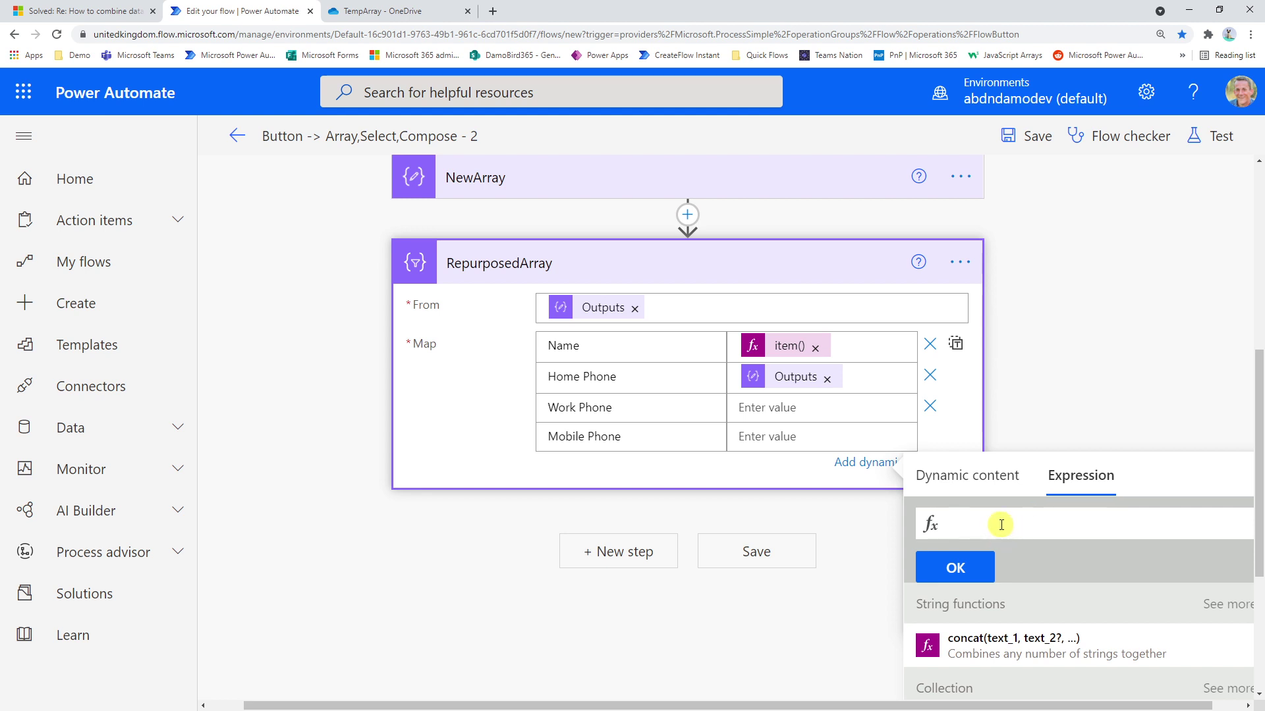
pyautogui.hotkey('ctrl', 'v')
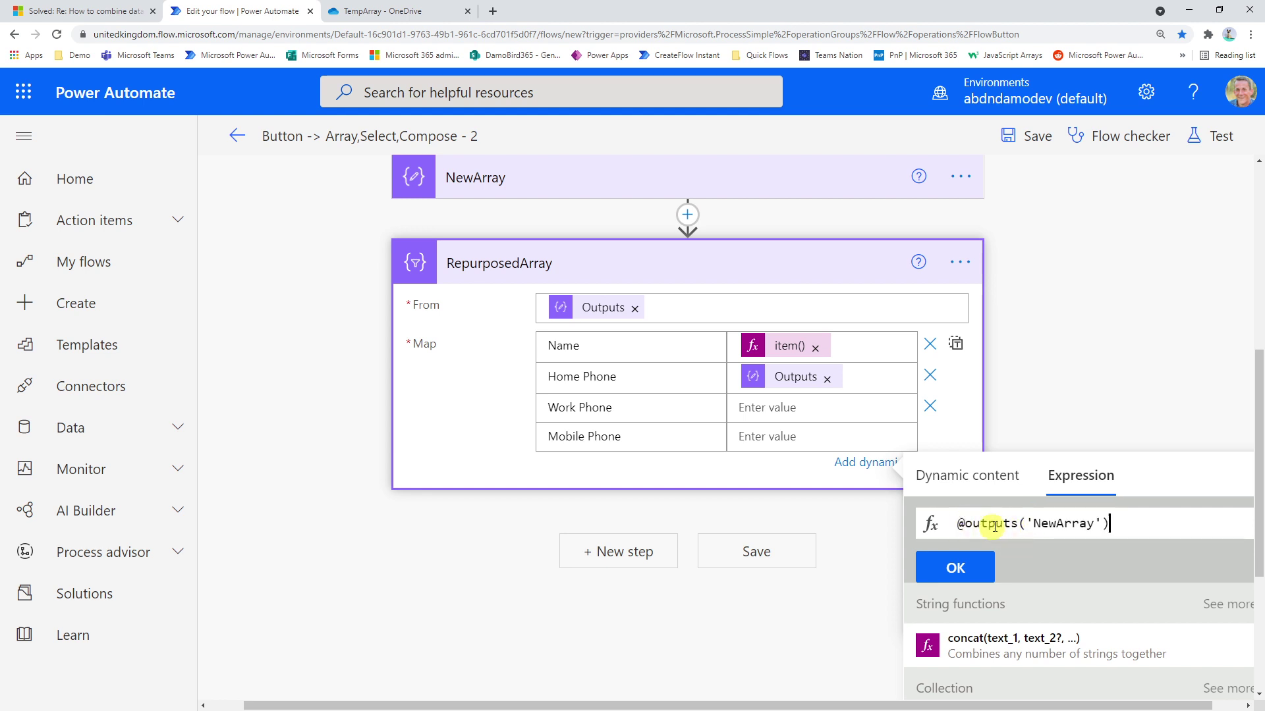
pyautogui.click(828, 385)
pyautogui.click(829, 385)
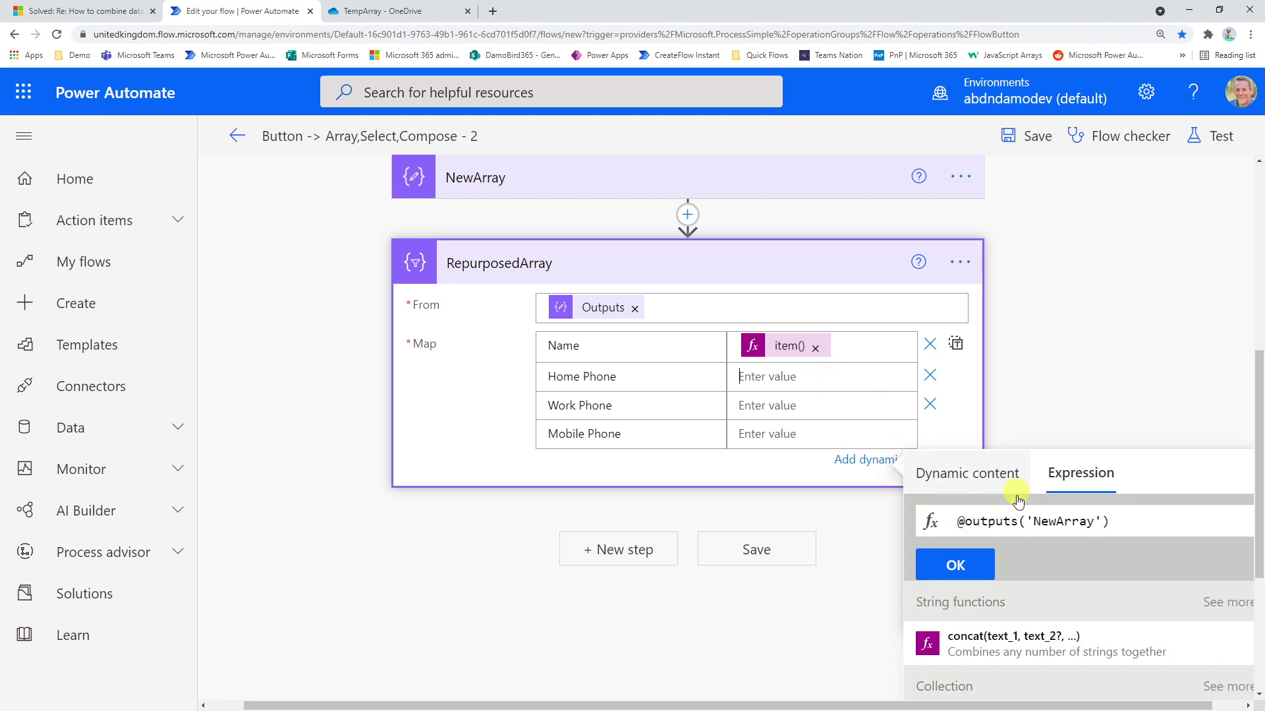
pyautogui.click(959, 522)
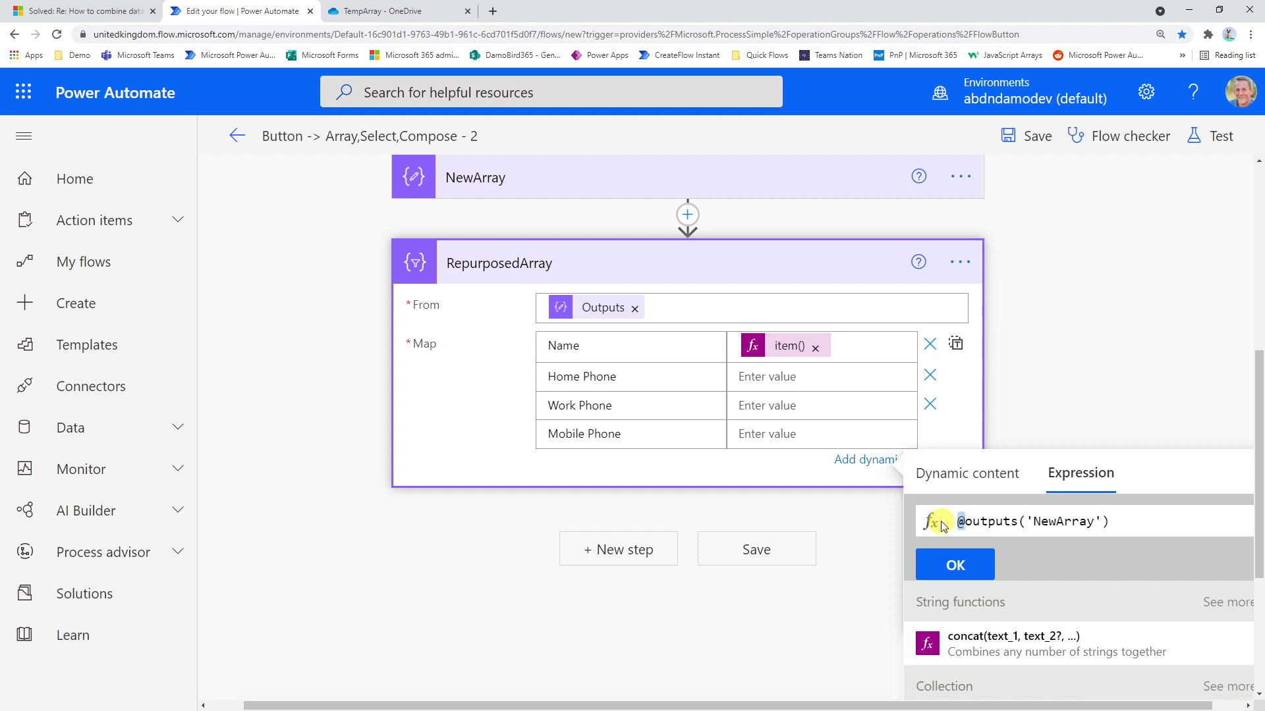
pyautogui.press('Delete')
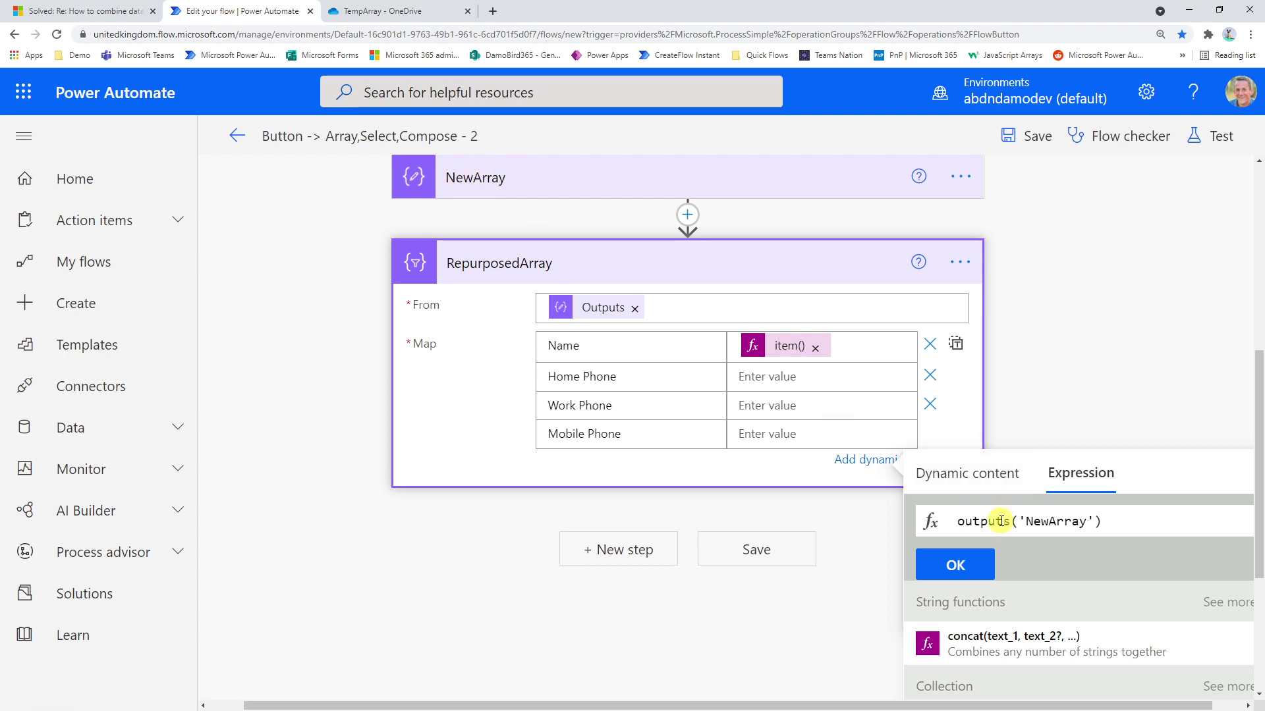
# Extend the Home Phone expression to first(outputs('NewArray'))?[item(),'-Home Phone'].
pyautogui.write('first(')
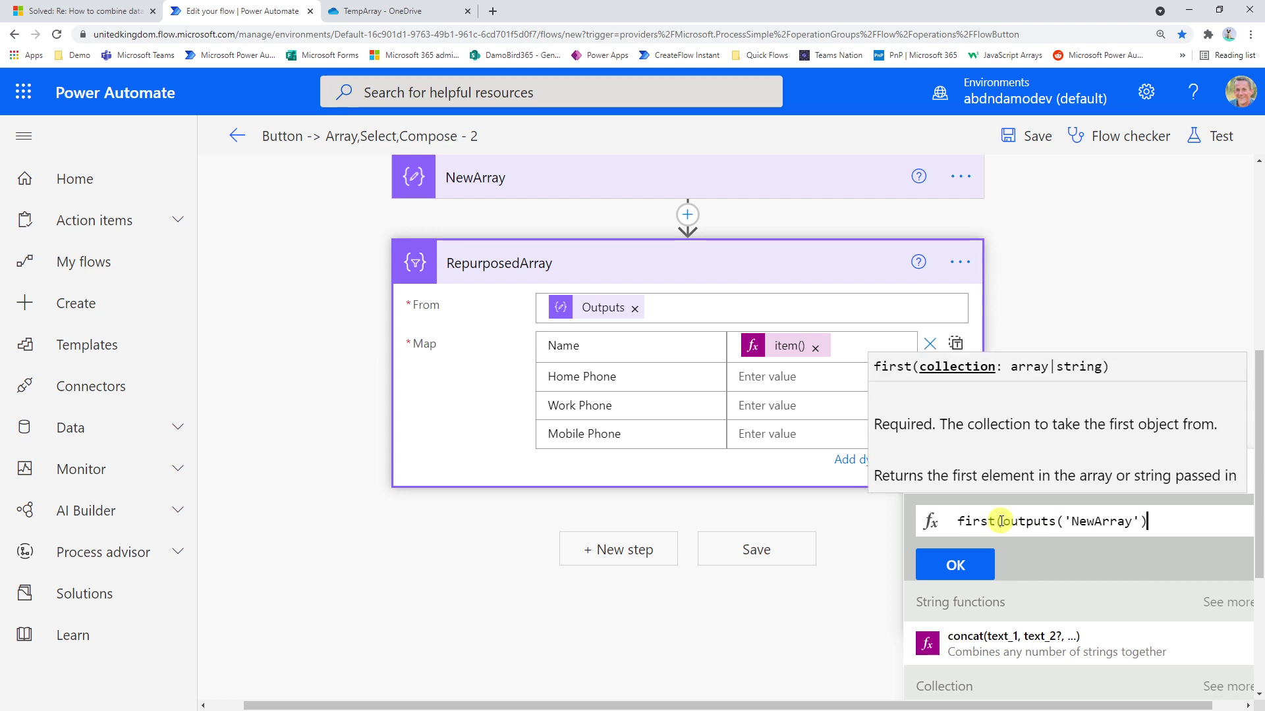
pyautogui.press('End')
pyautogui.write(')')
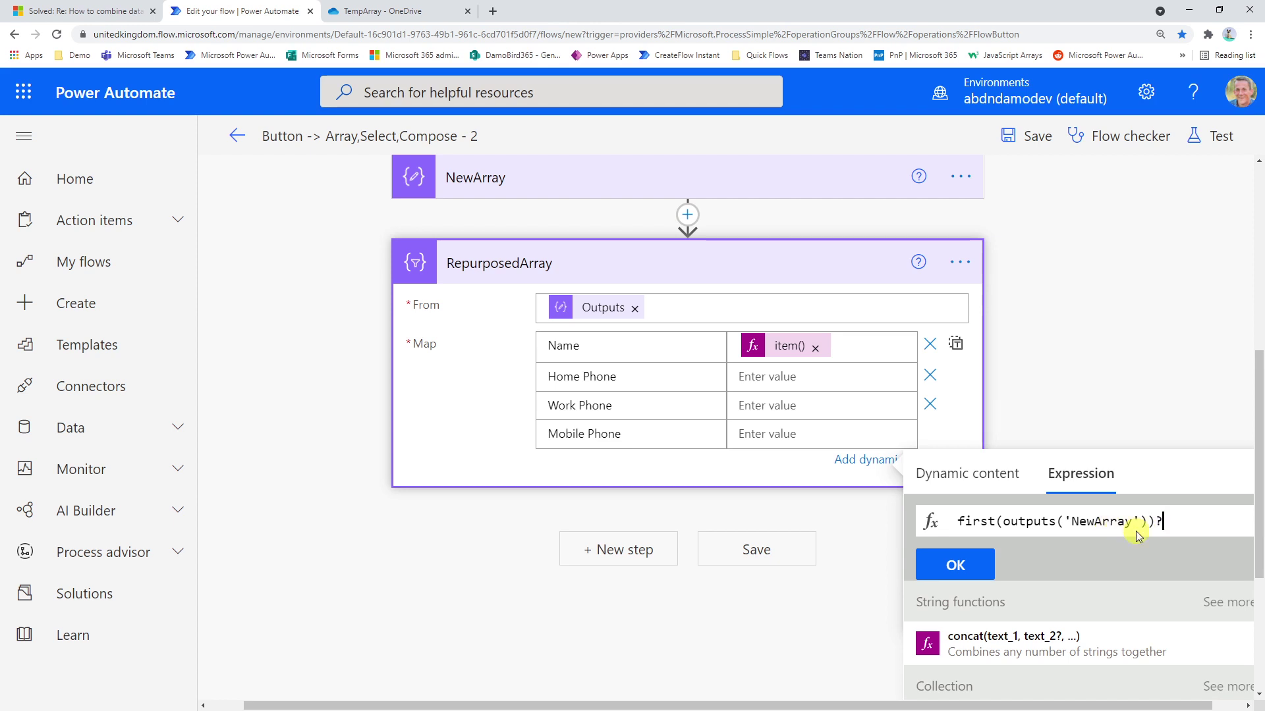
pyautogui.write('[')
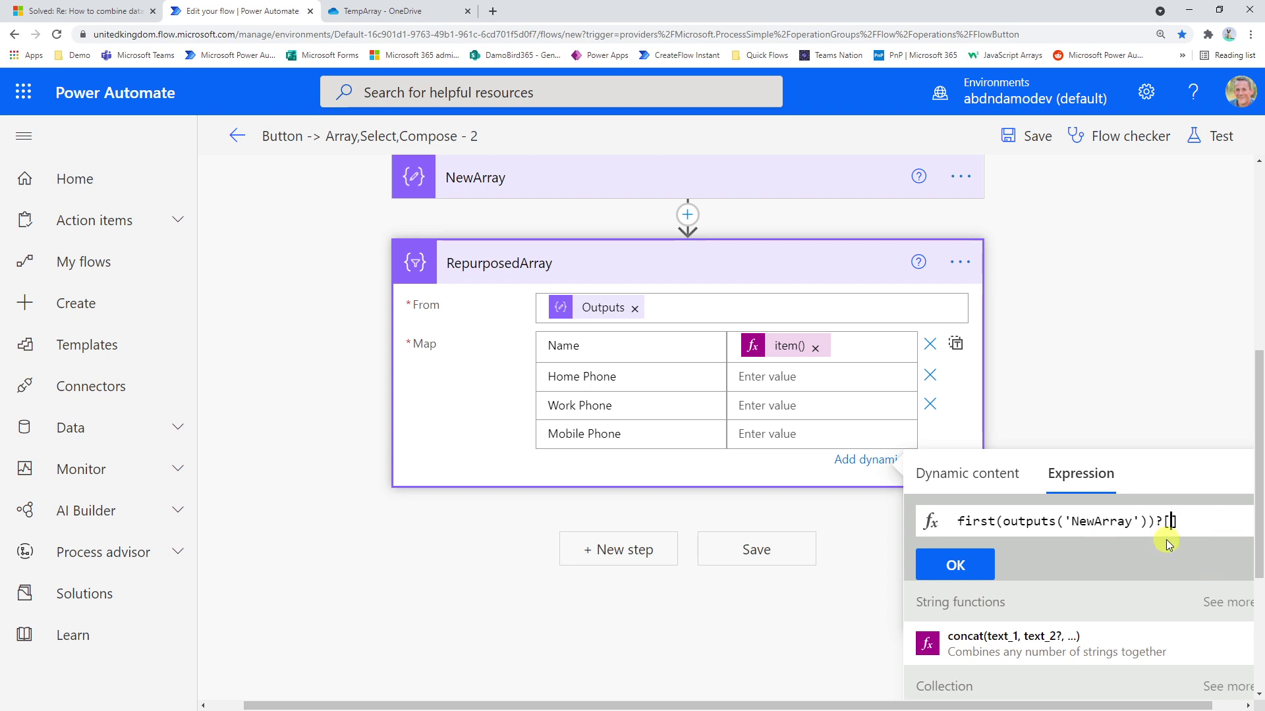
pyautogui.write('item()')
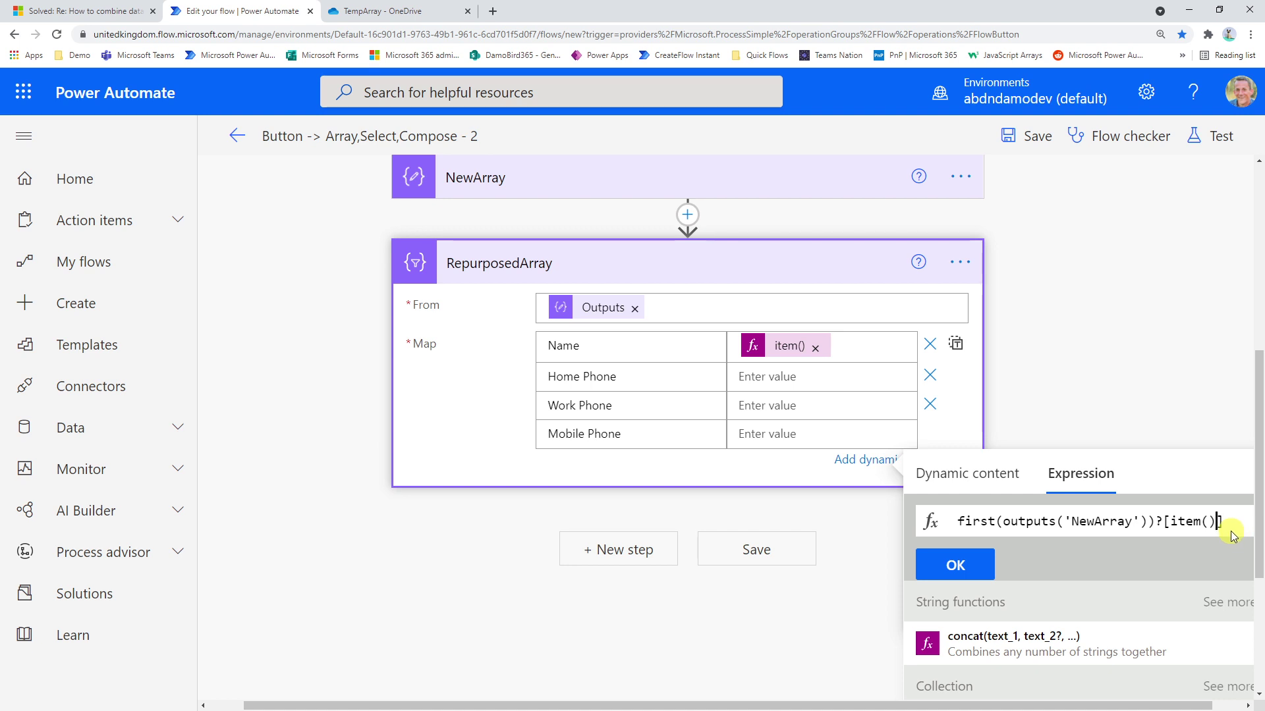
pyautogui.write(",'")
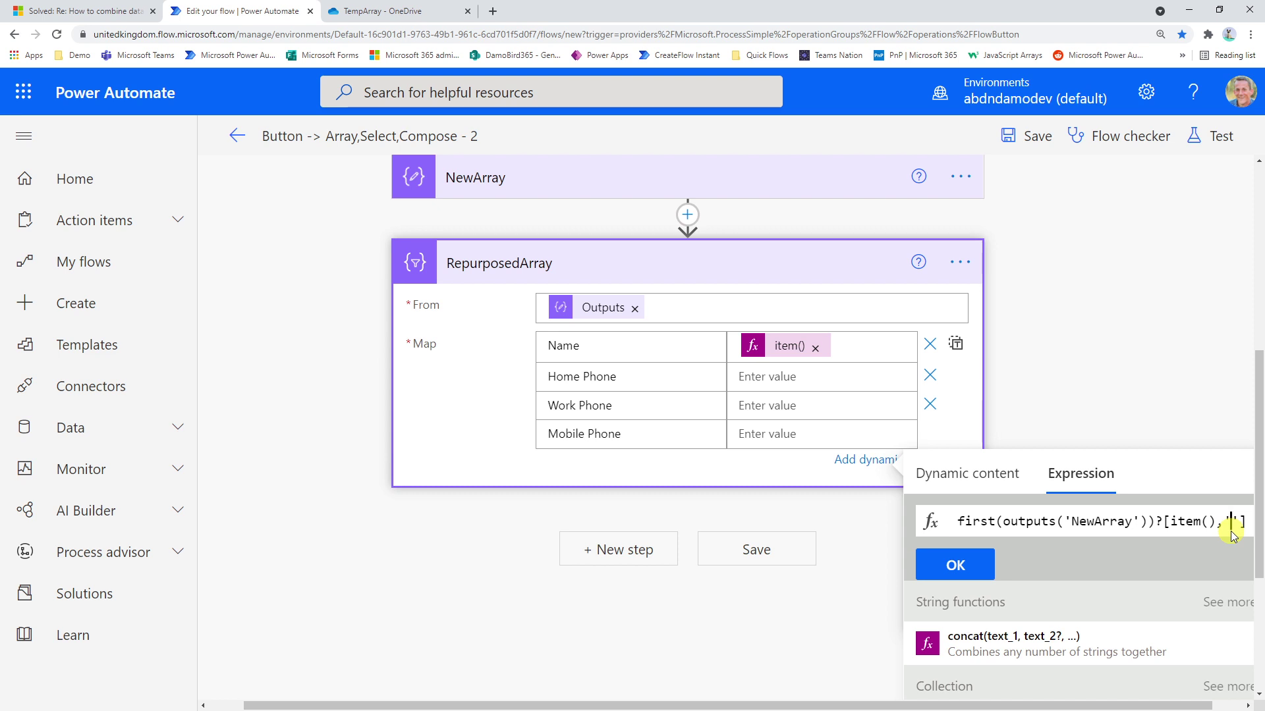
pyautogui.write('-Home Phone')
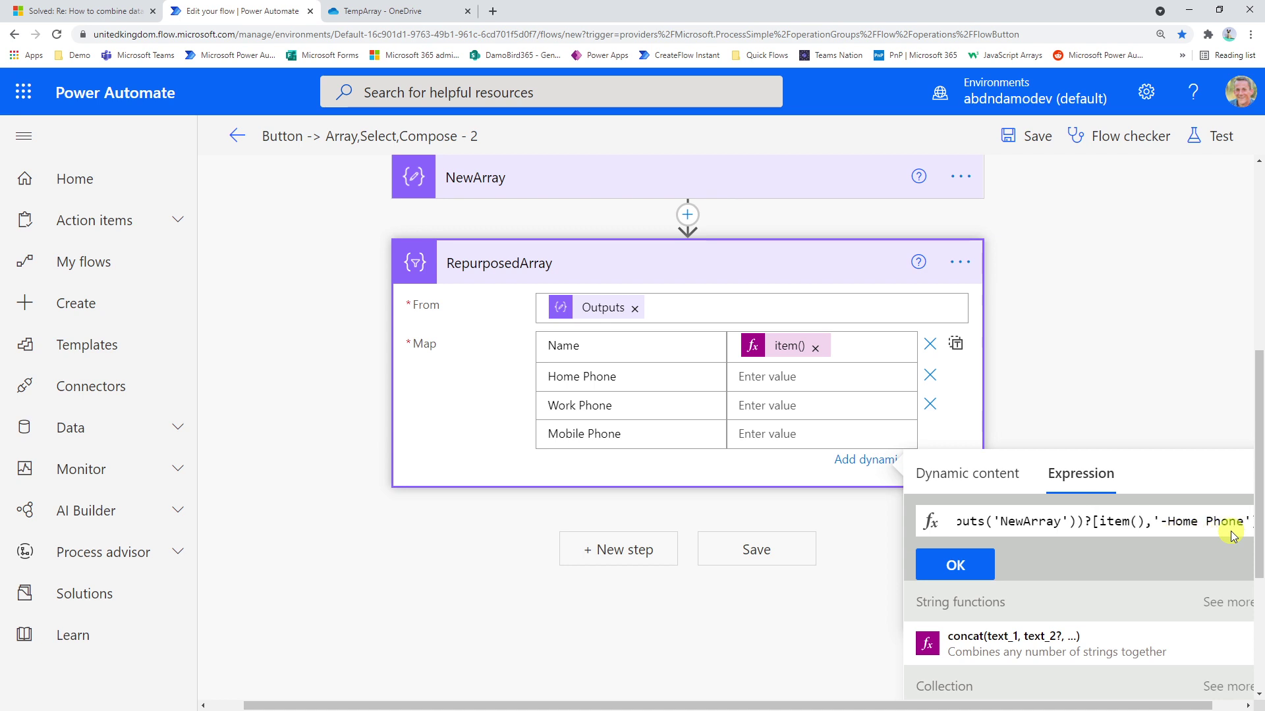
pyautogui.press('End')
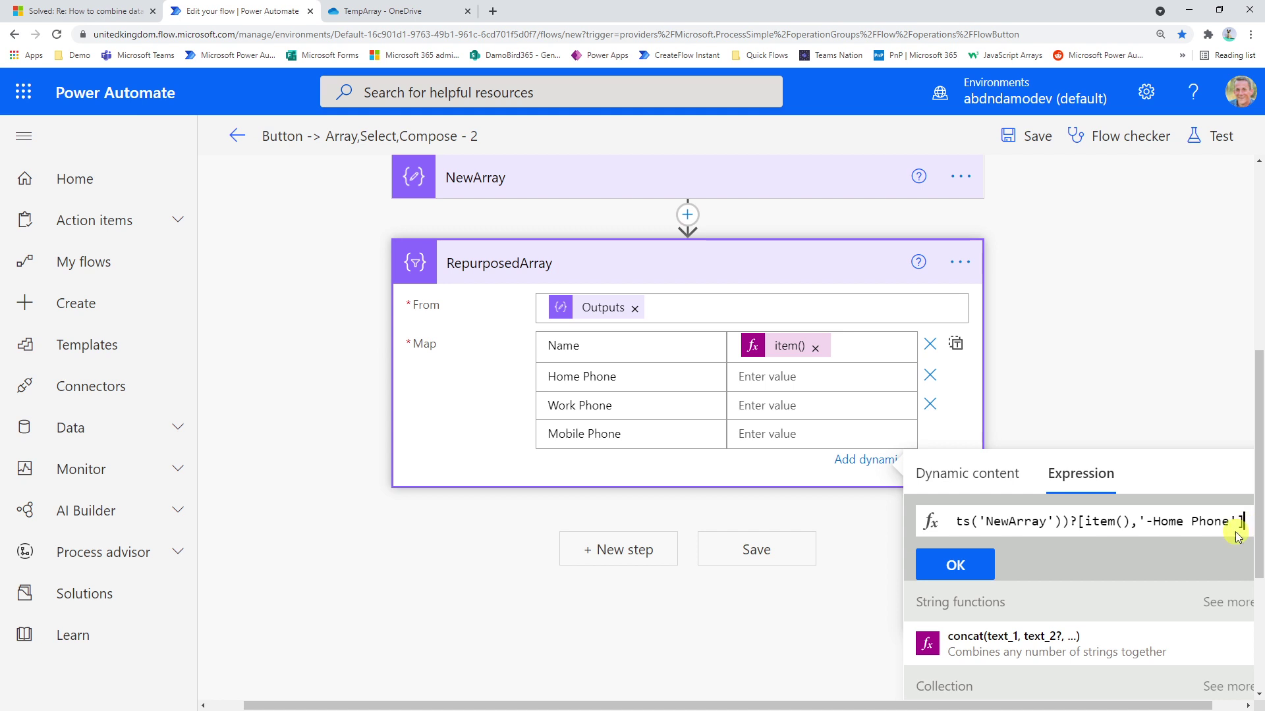
# Wrap the bracketed key as concat(item(),'-Home Phone') and apply the finished expression as the Home Phone value.
pyautogui.doubleClick(1086, 522)
pyautogui.press('Left')
pyautogui.write('conca')
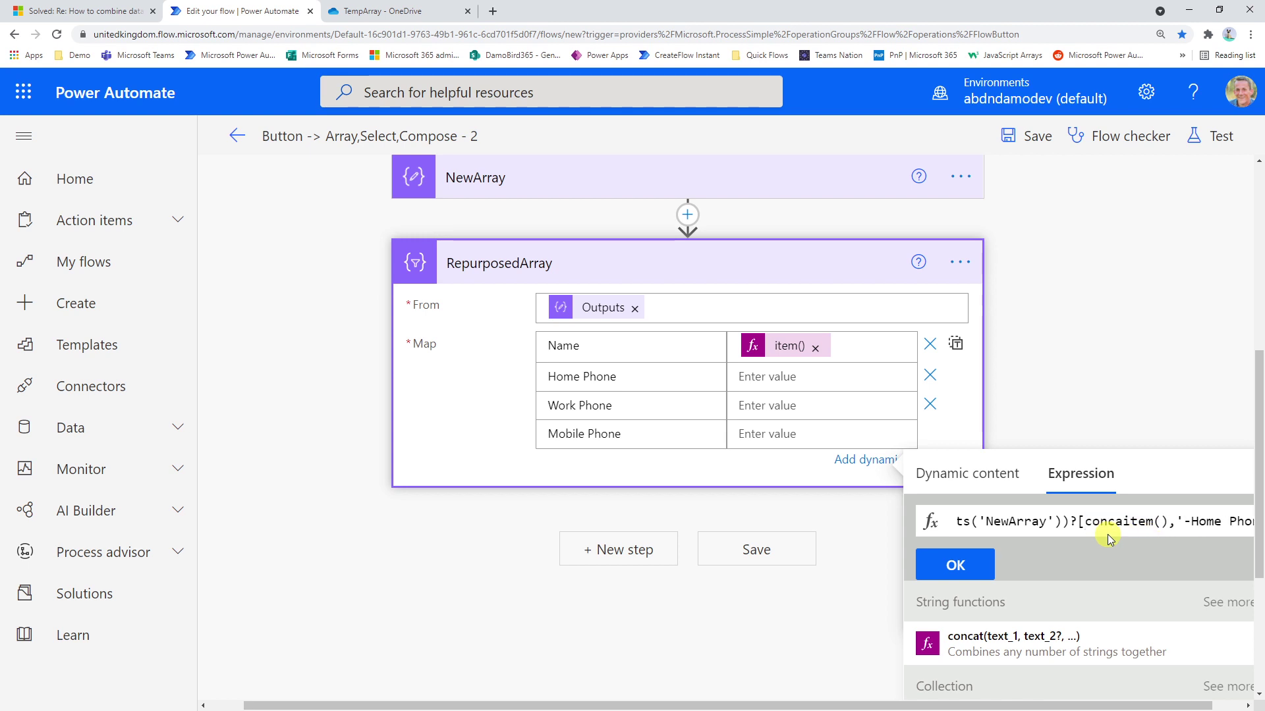
pyautogui.write('t(')
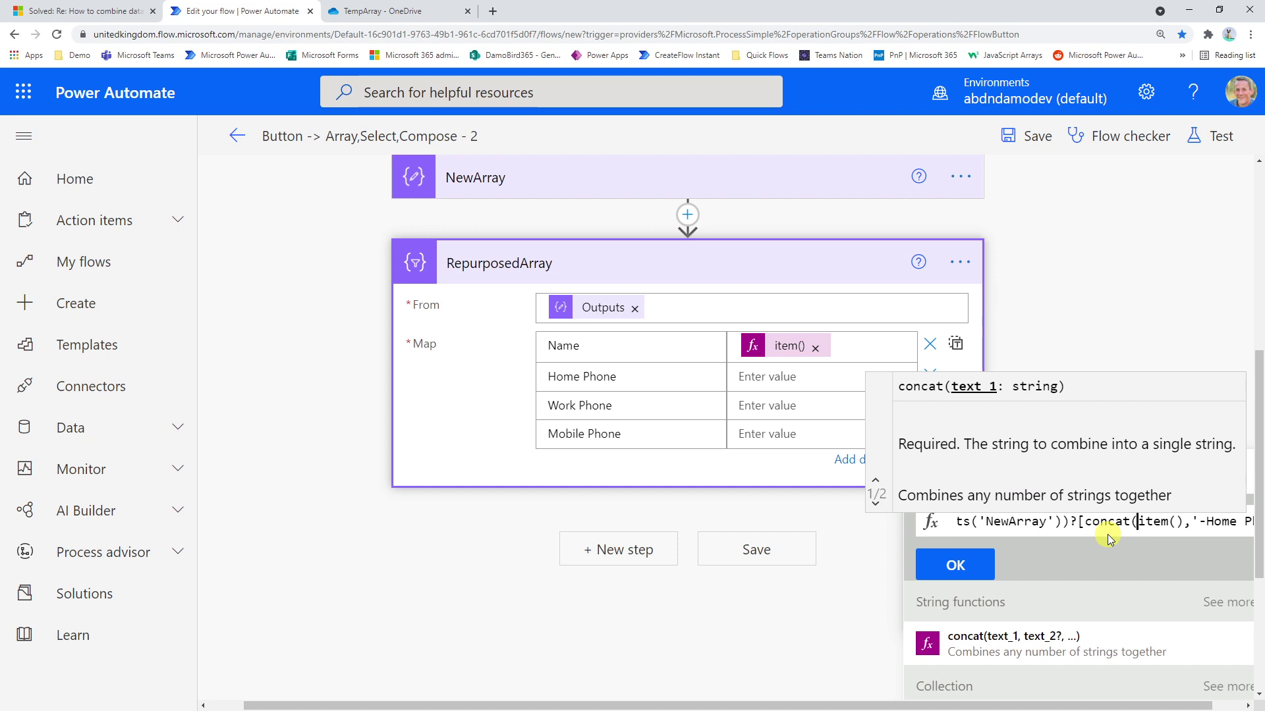
pyautogui.press('Right')
pyautogui.press('Right')
pyautogui.press('Right')
pyautogui.press('Right')
pyautogui.press('Right')
pyautogui.press('Right')
pyautogui.press('Right')
pyautogui.press('Right')
pyautogui.press('Right')
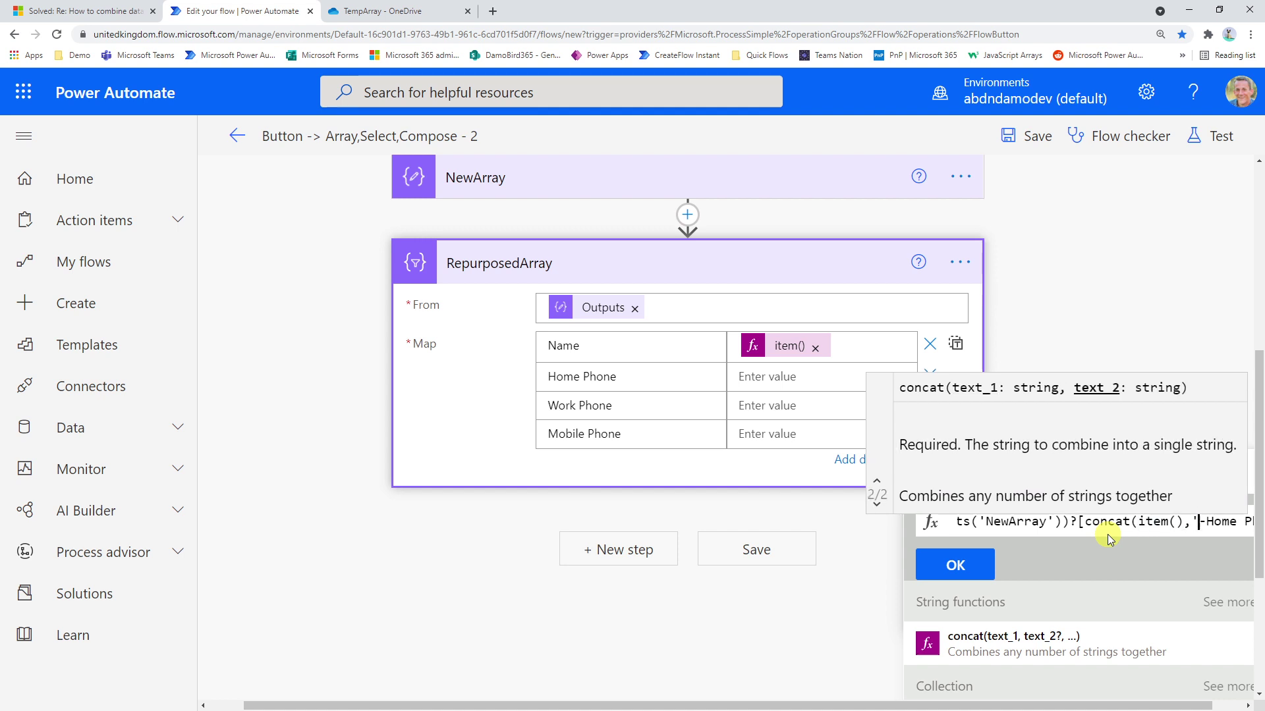
pyautogui.press('Right')
pyautogui.press('Right')
pyautogui.press('Right')
pyautogui.press('Right')
pyautogui.press('Right')
pyautogui.press('Right')
pyautogui.press('Right')
pyautogui.press('Right')
pyautogui.press('Right')
pyautogui.press('Right')
pyautogui.press('Right')
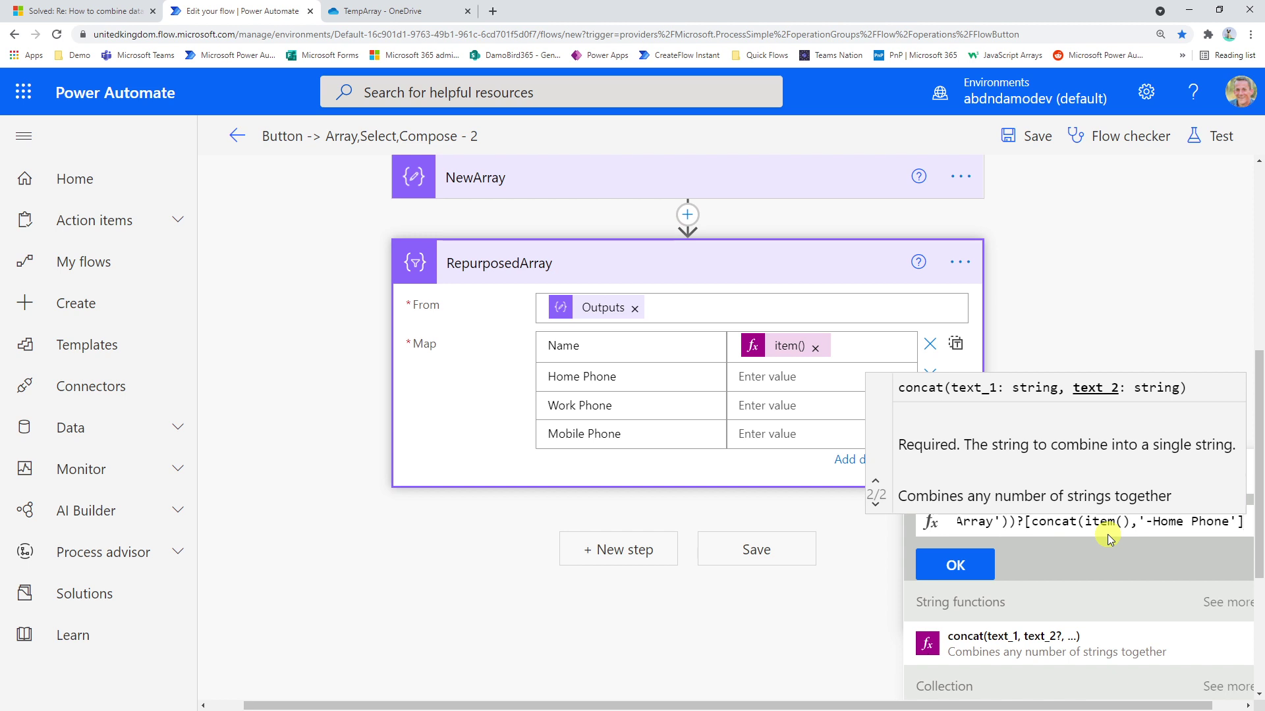
pyautogui.write(')')
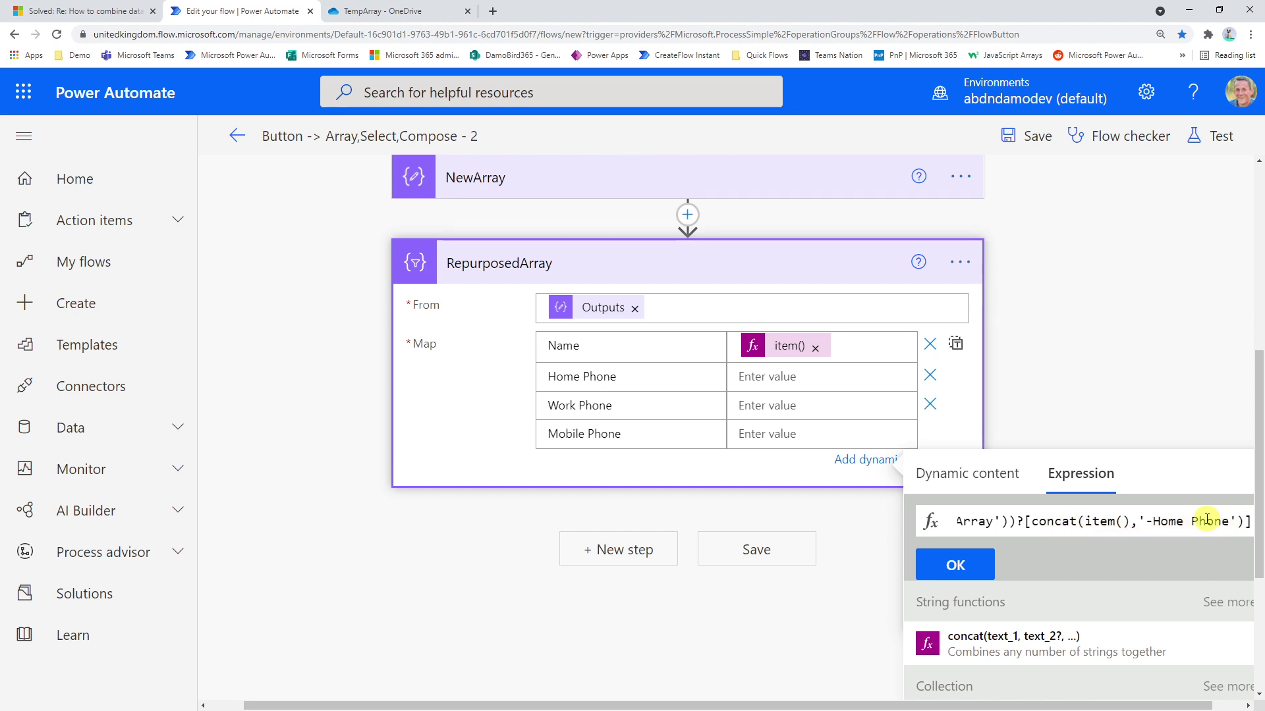
pyautogui.doubleClick(1033, 522)
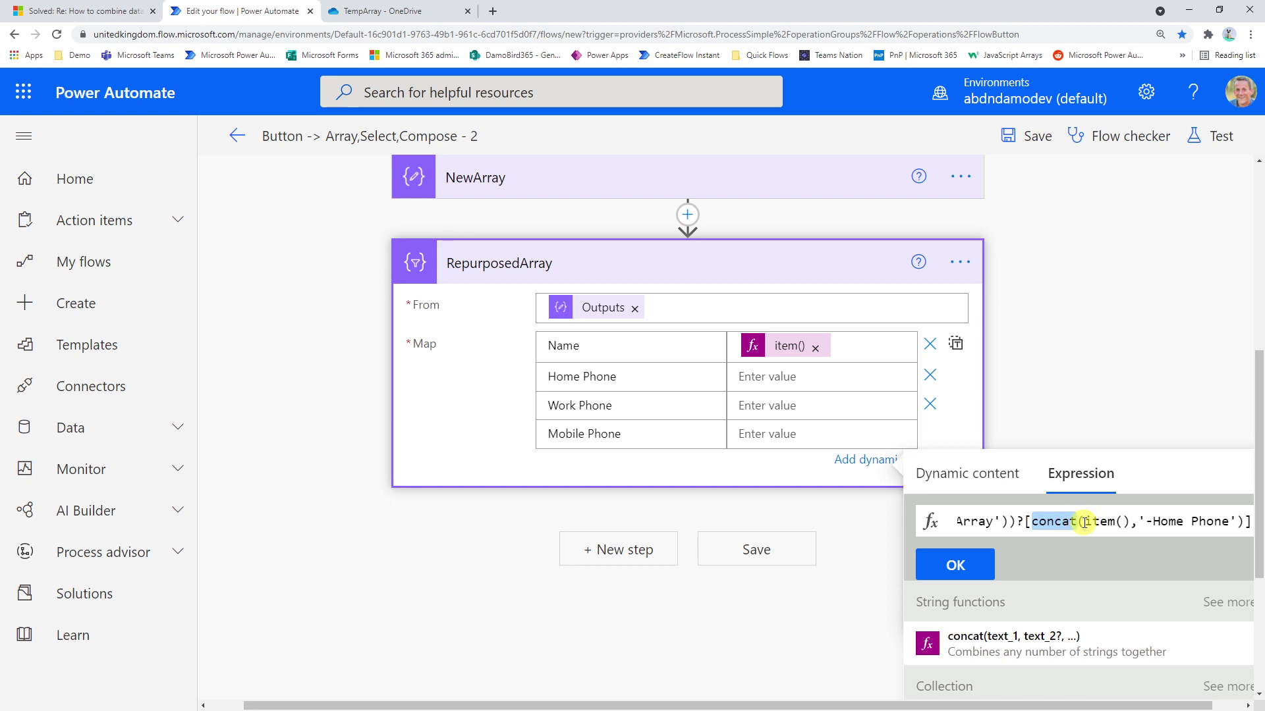
pyautogui.moveTo(1085, 523); pyautogui.dragTo(1237, 522)
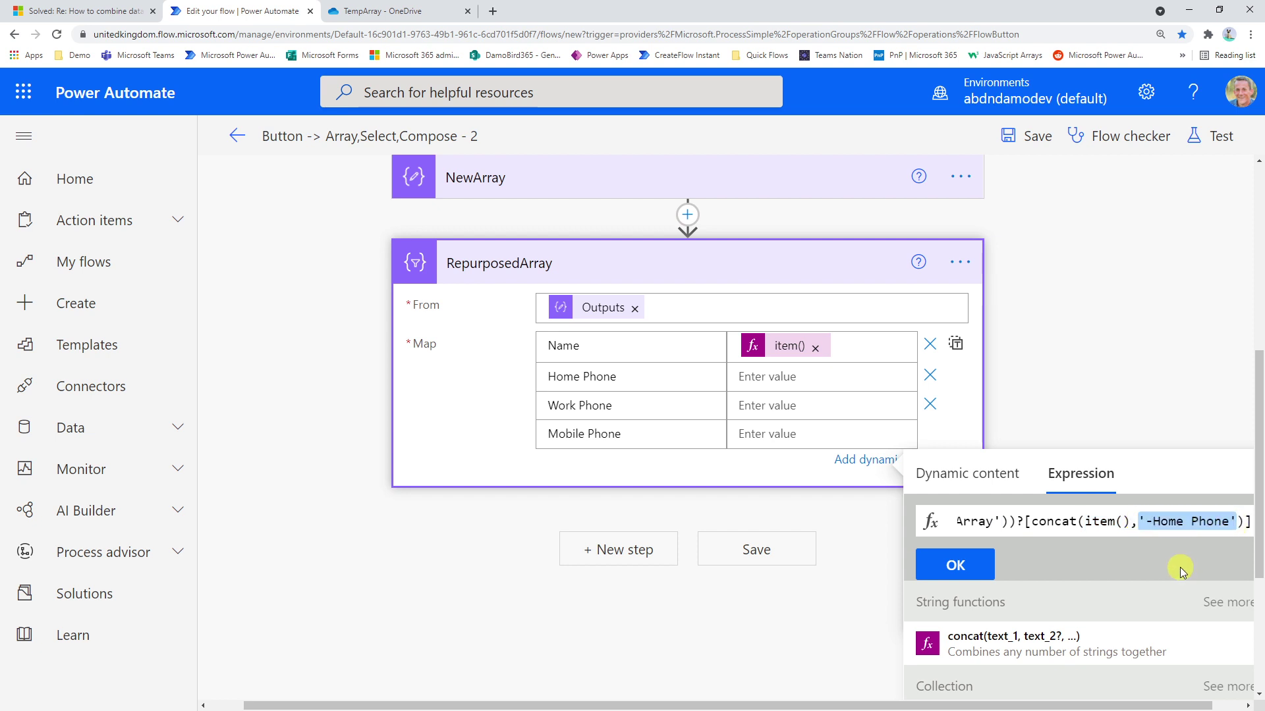
pyautogui.click(955, 565)
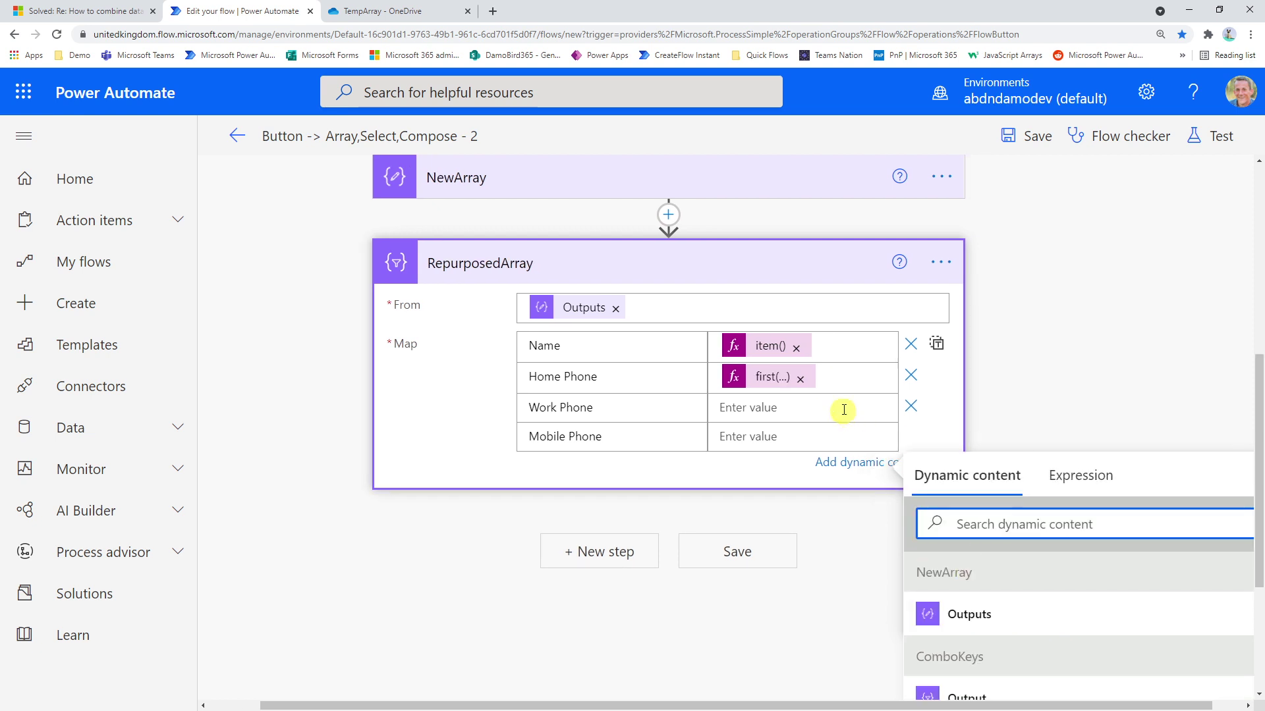
# Copy the Home Phone expression into the Work Phone value, changing the concat text to '-Work Phone'.
pyautogui.click(762, 379)
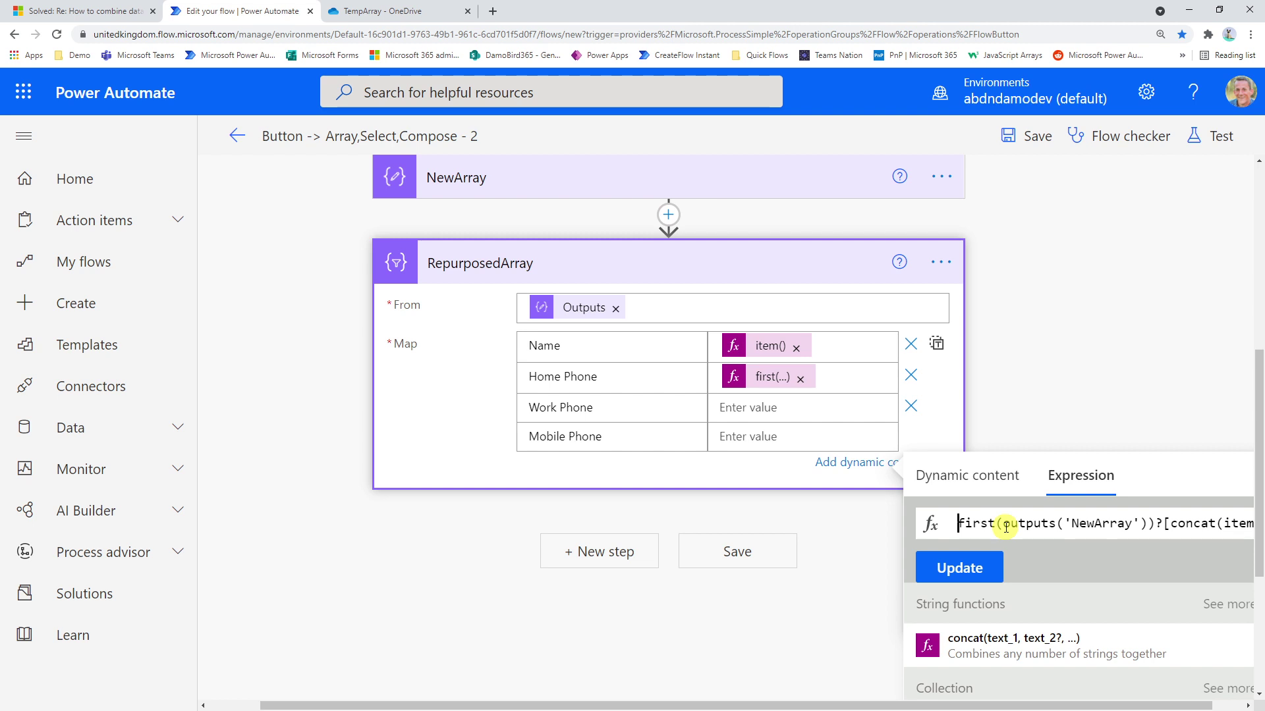
pyautogui.hotkey('ctrl', 'a')
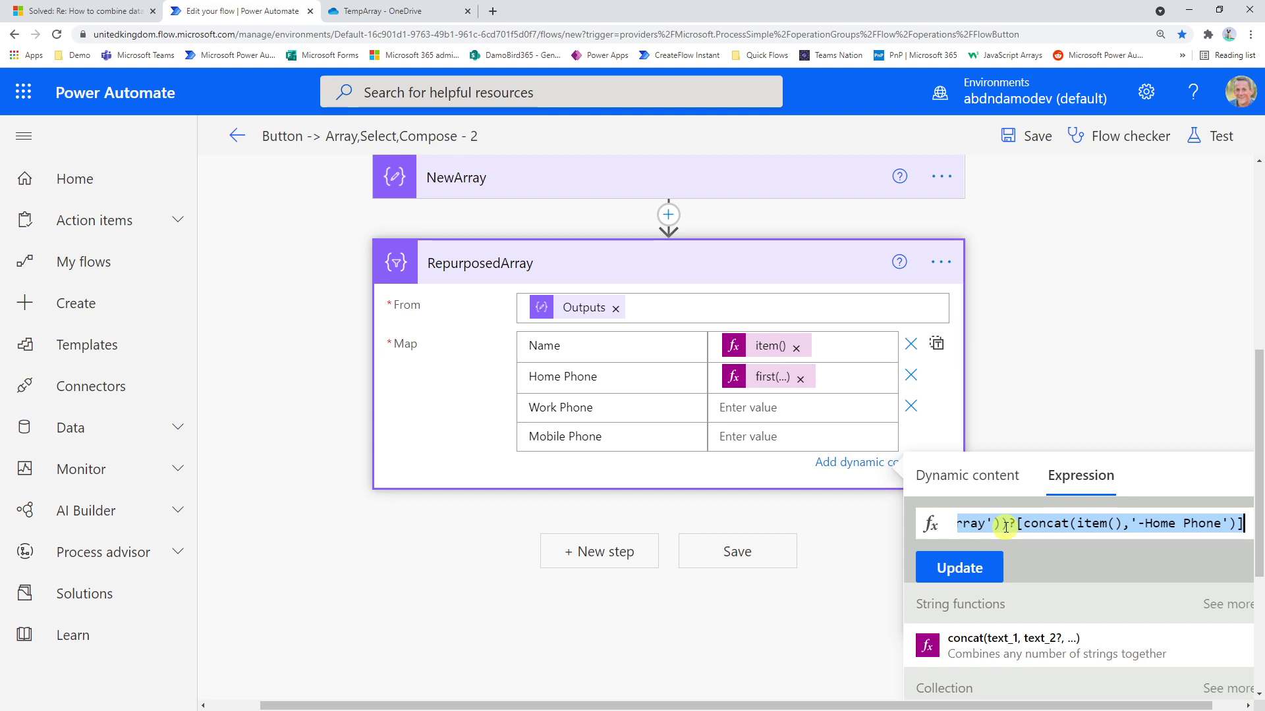
pyautogui.click(740, 407)
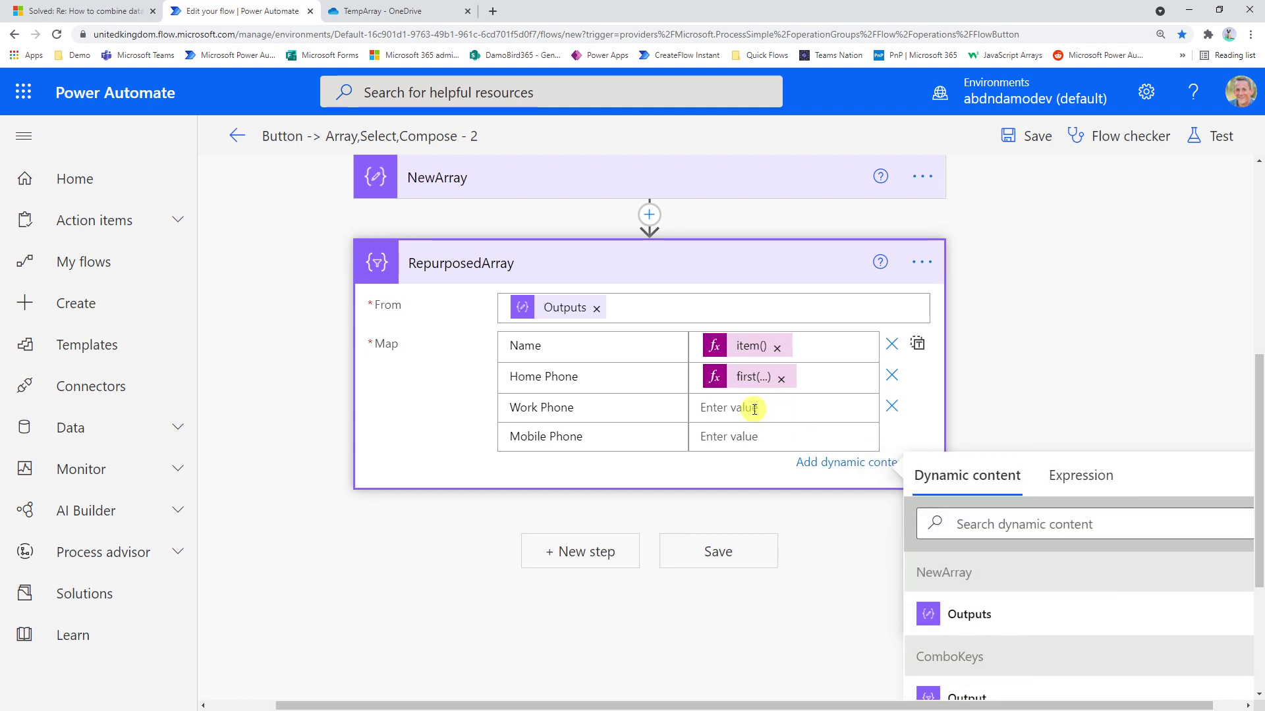
pyautogui.click(1095, 474)
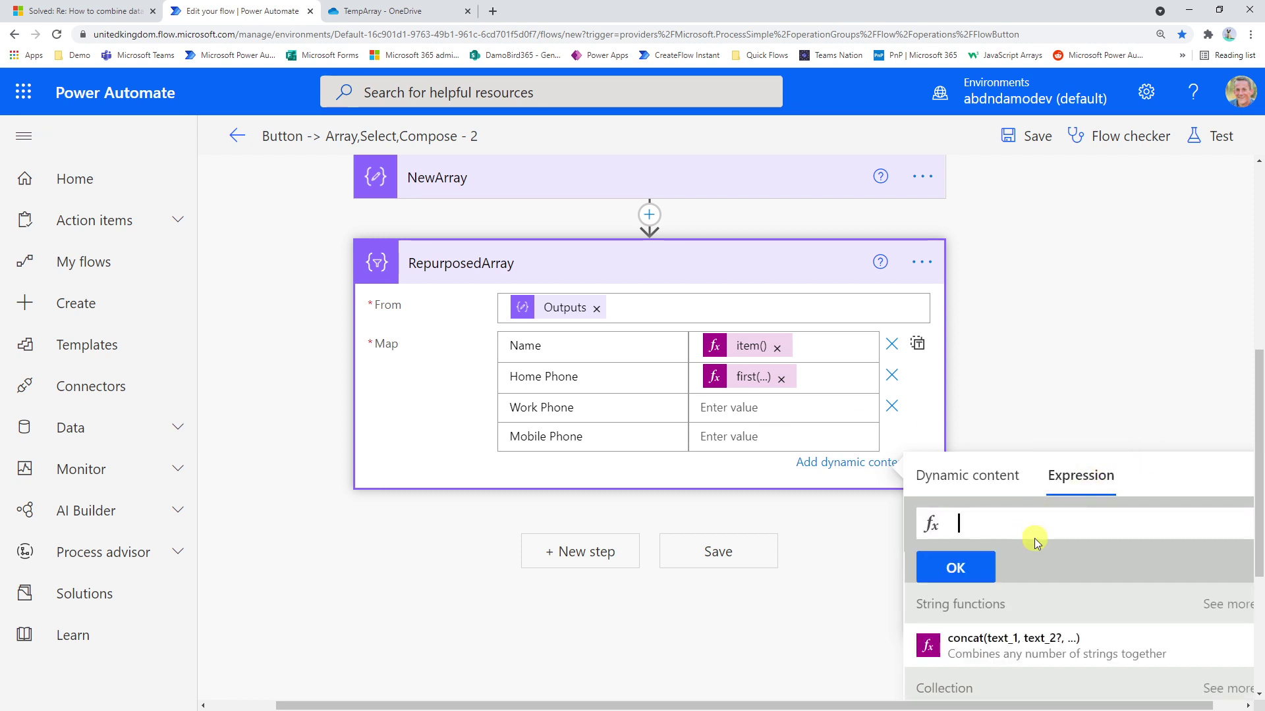
pyautogui.hotkey('ctrl', 'v')
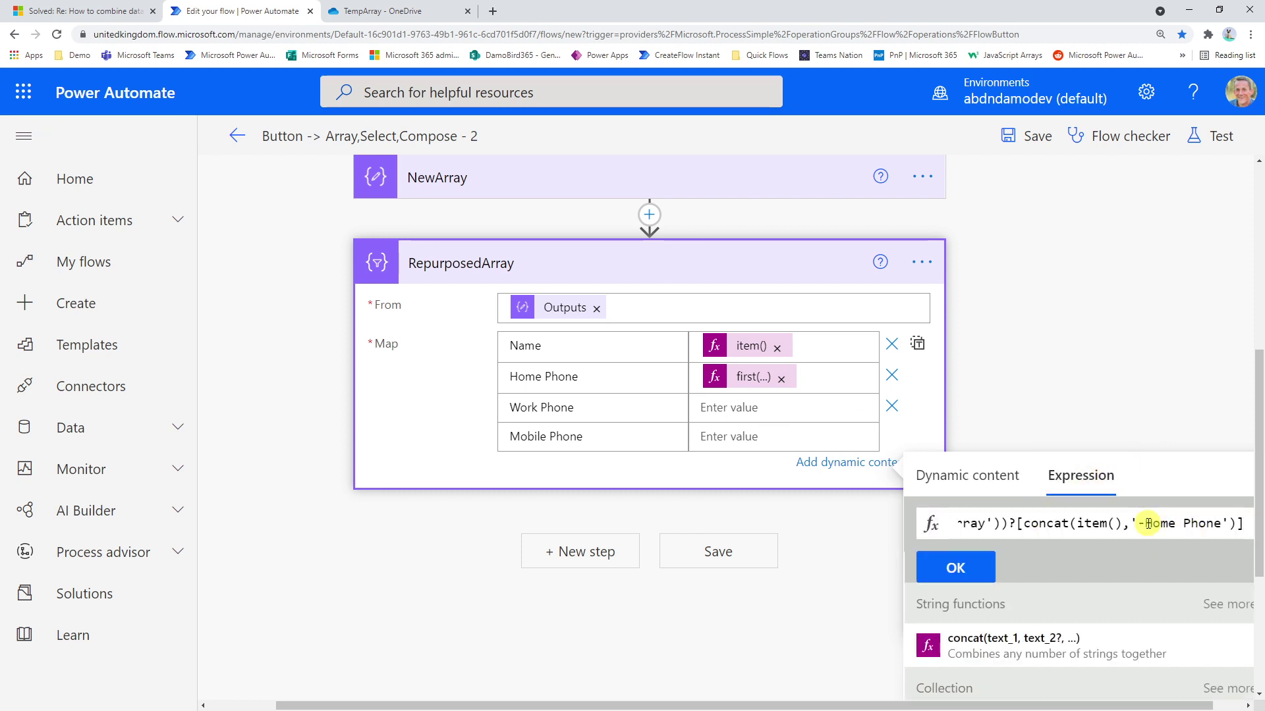
pyautogui.moveTo(1147, 524); pyautogui.dragTo(1176, 525)
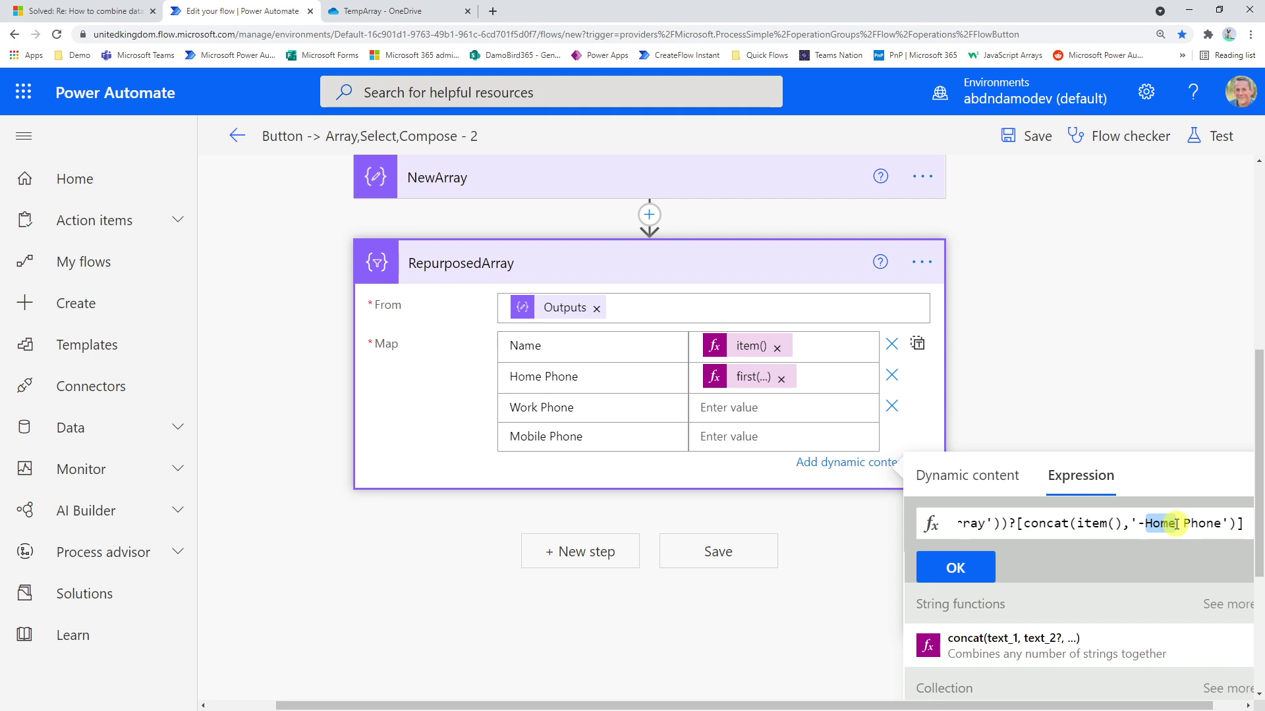
pyautogui.write('W')
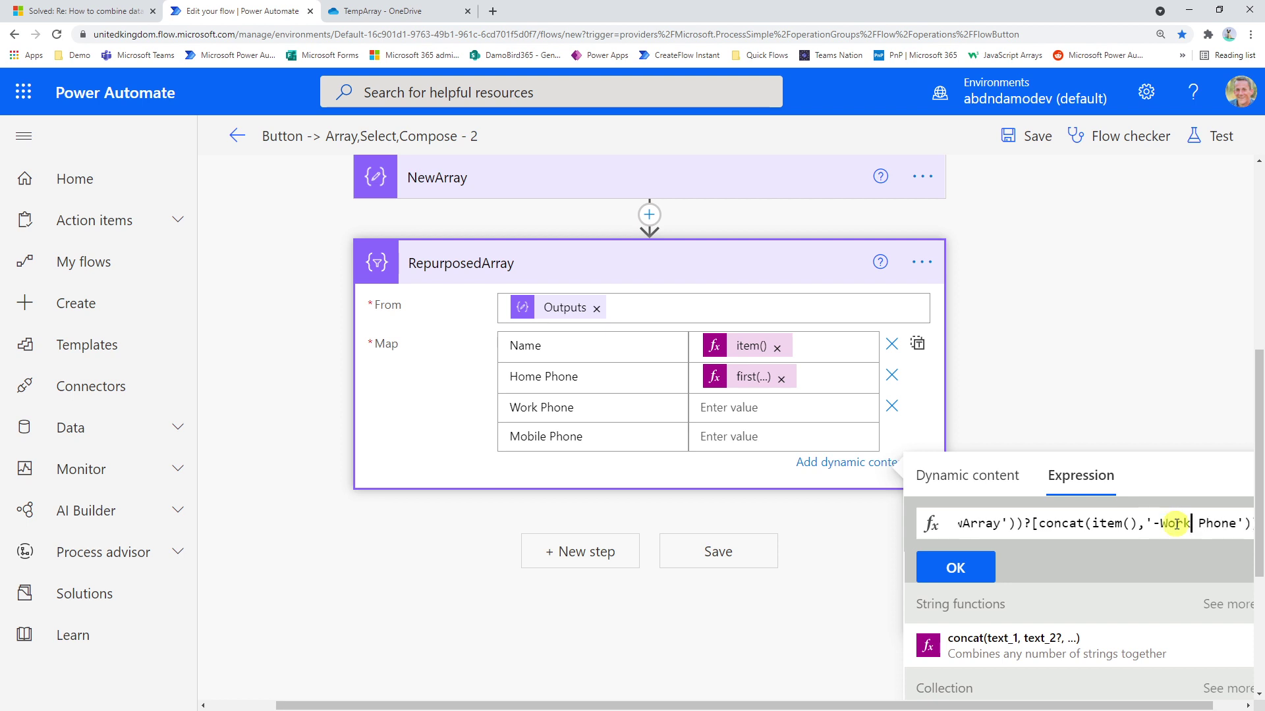
pyautogui.write('ork')
pyautogui.click(955, 567)
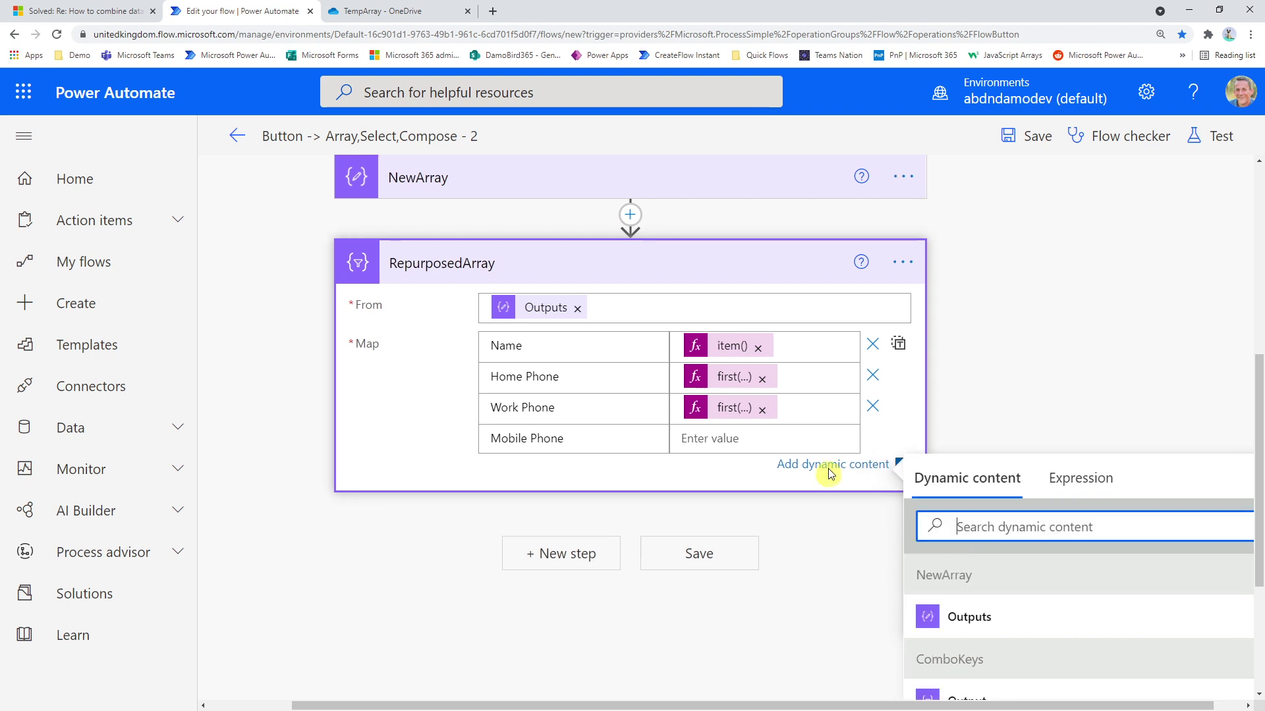
# Set the Mobile Phone value in RepurposedArray to the copied Home Phone expression, changing its concat text to '-Mobile Phone'.
pyautogui.click(717, 439)
pyautogui.click(1079, 521)
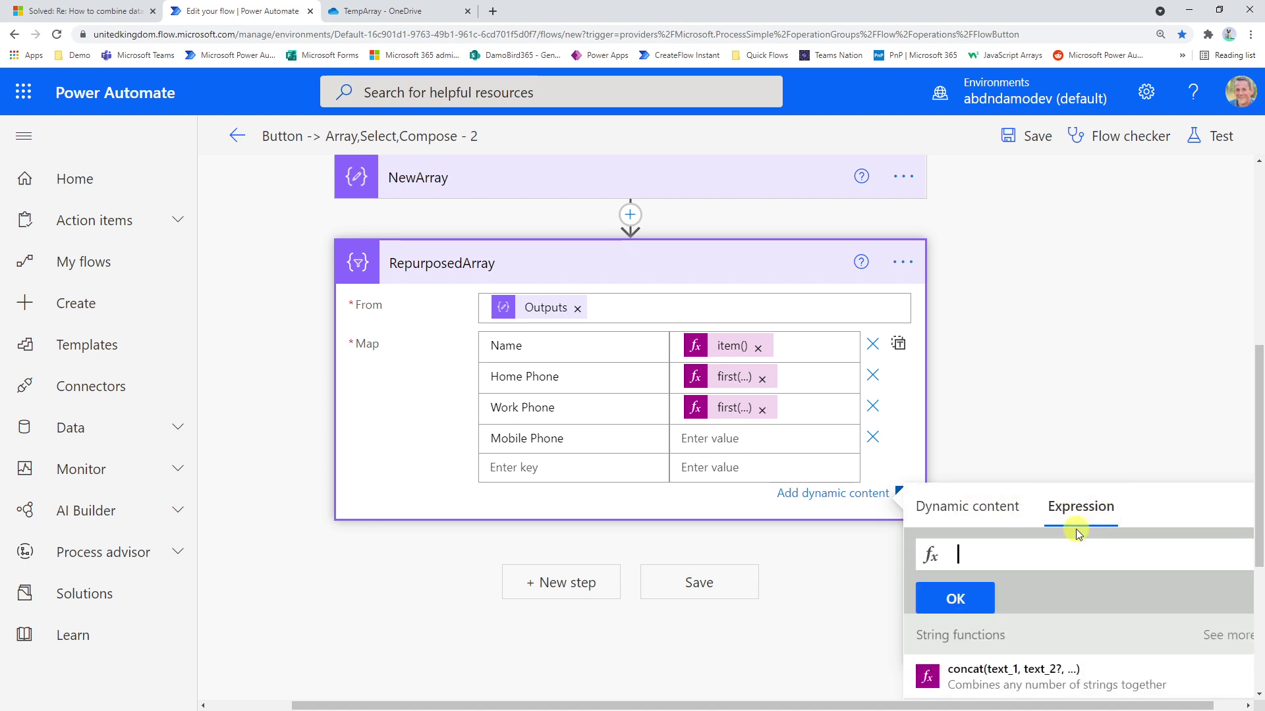
pyautogui.hotkey('ctrl', 'v')
pyautogui.moveTo(1146, 554); pyautogui.dragTo(1169, 553)
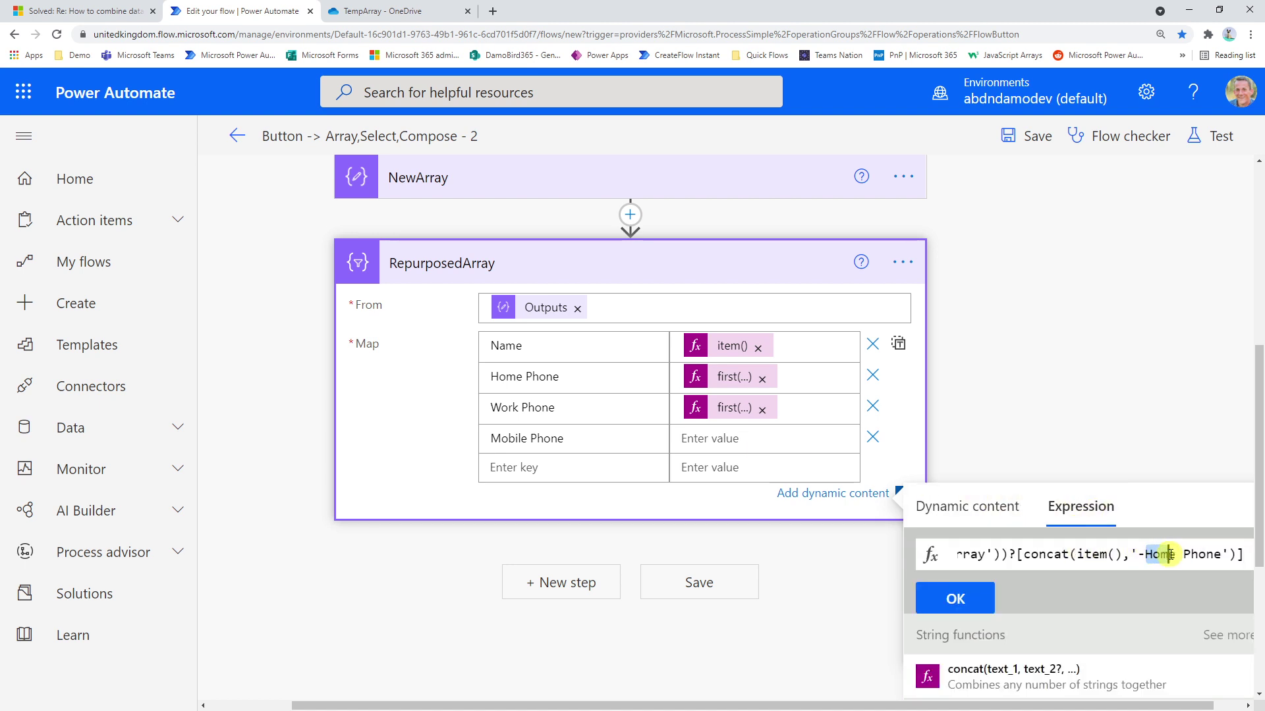
pyautogui.write('Mobile')
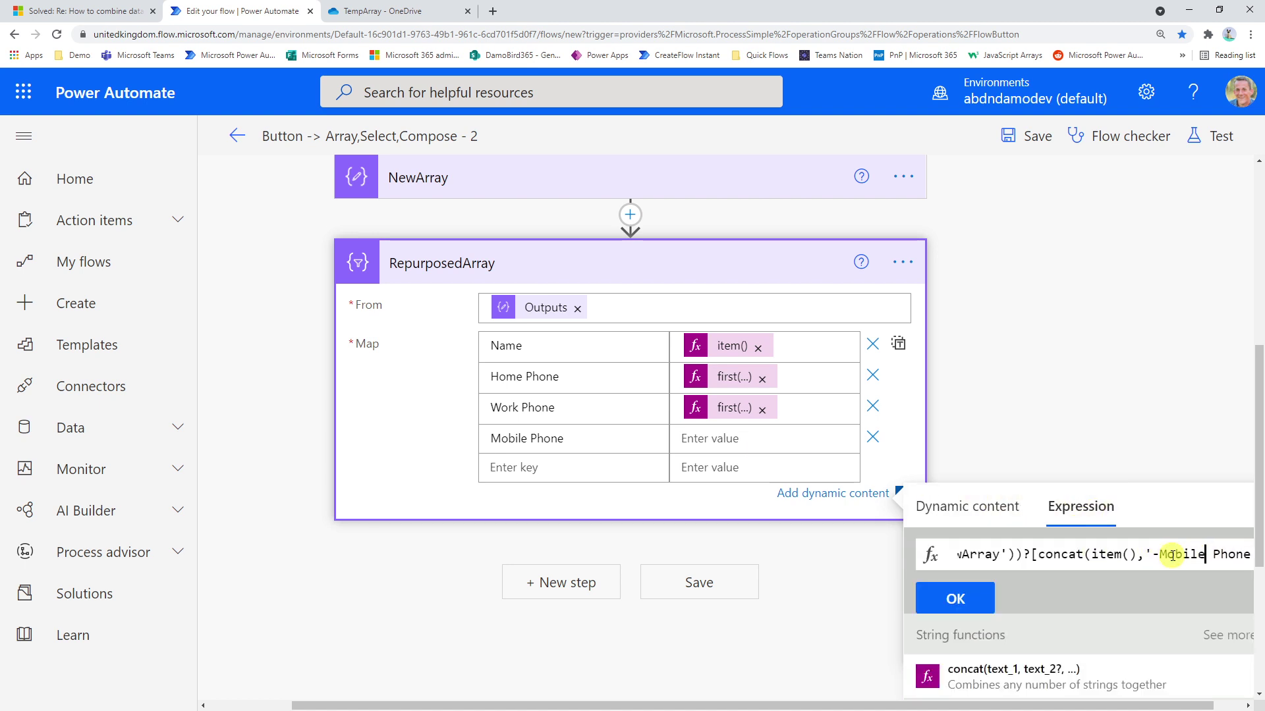
pyautogui.click(955, 599)
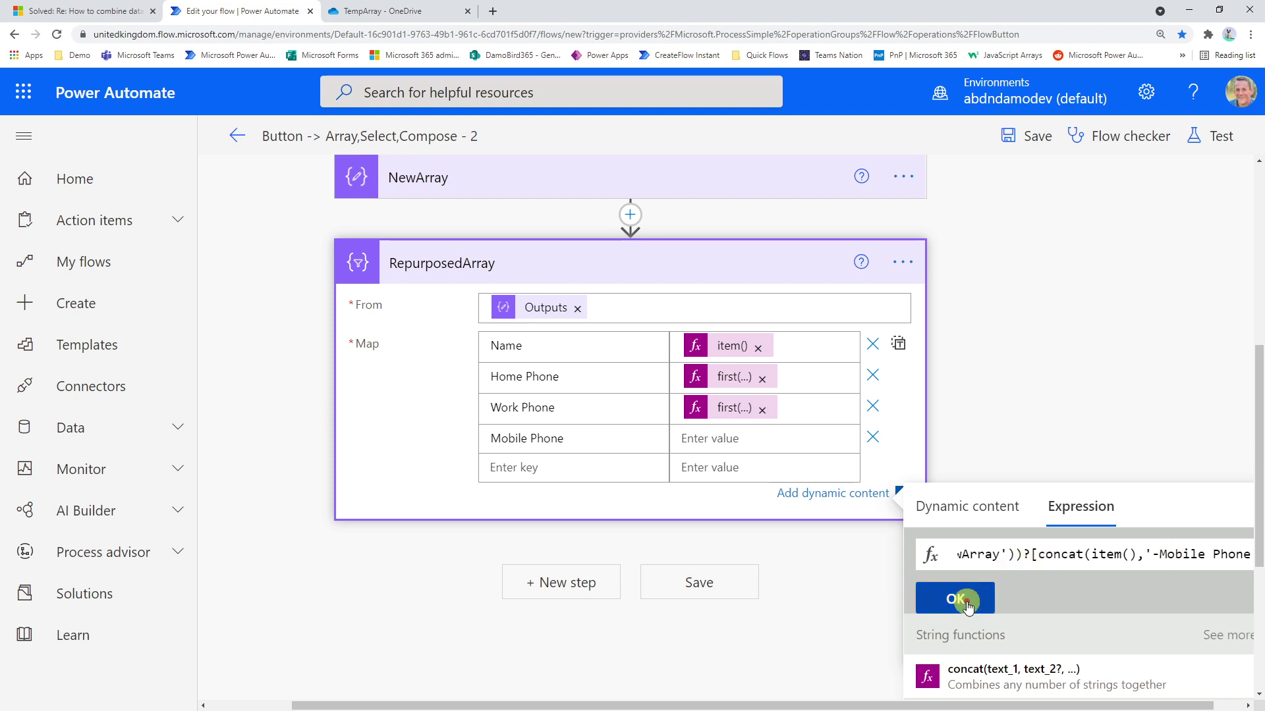
# Save the flow and run it as a manual test, reviewing the desired output array in the forum post before starting the run.
pyautogui.click(691, 586)
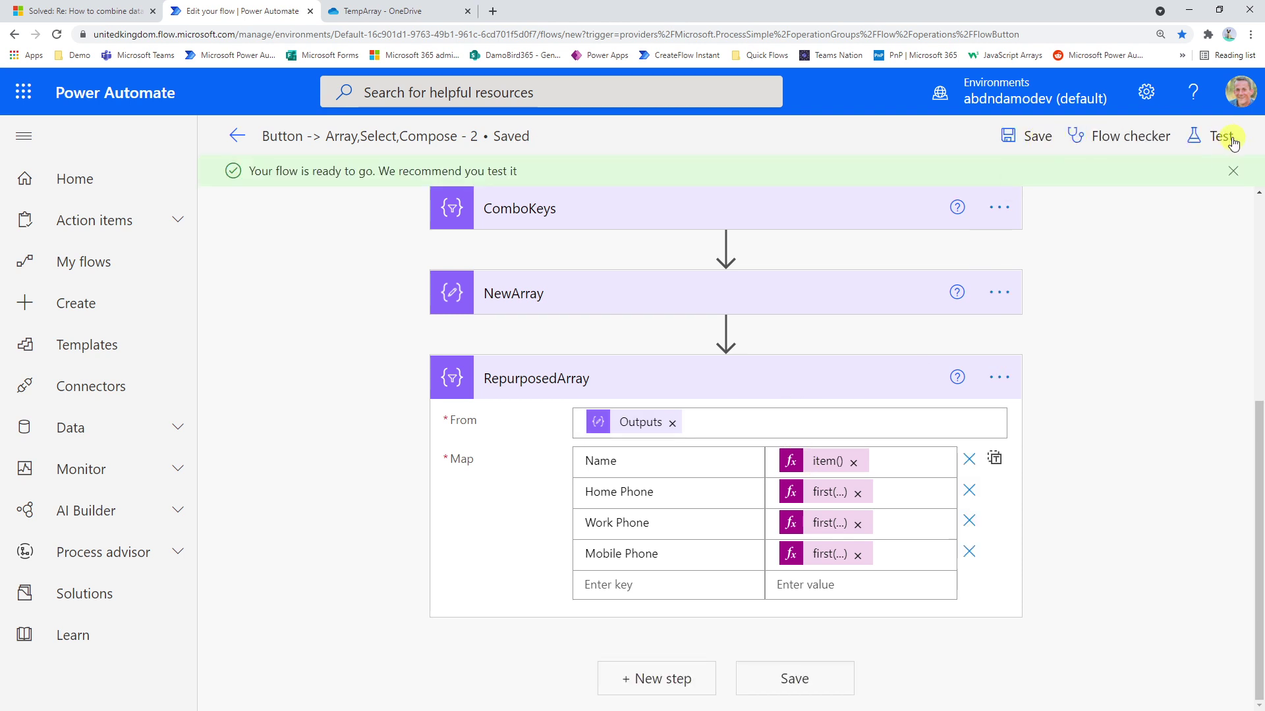
pyautogui.click(1219, 138)
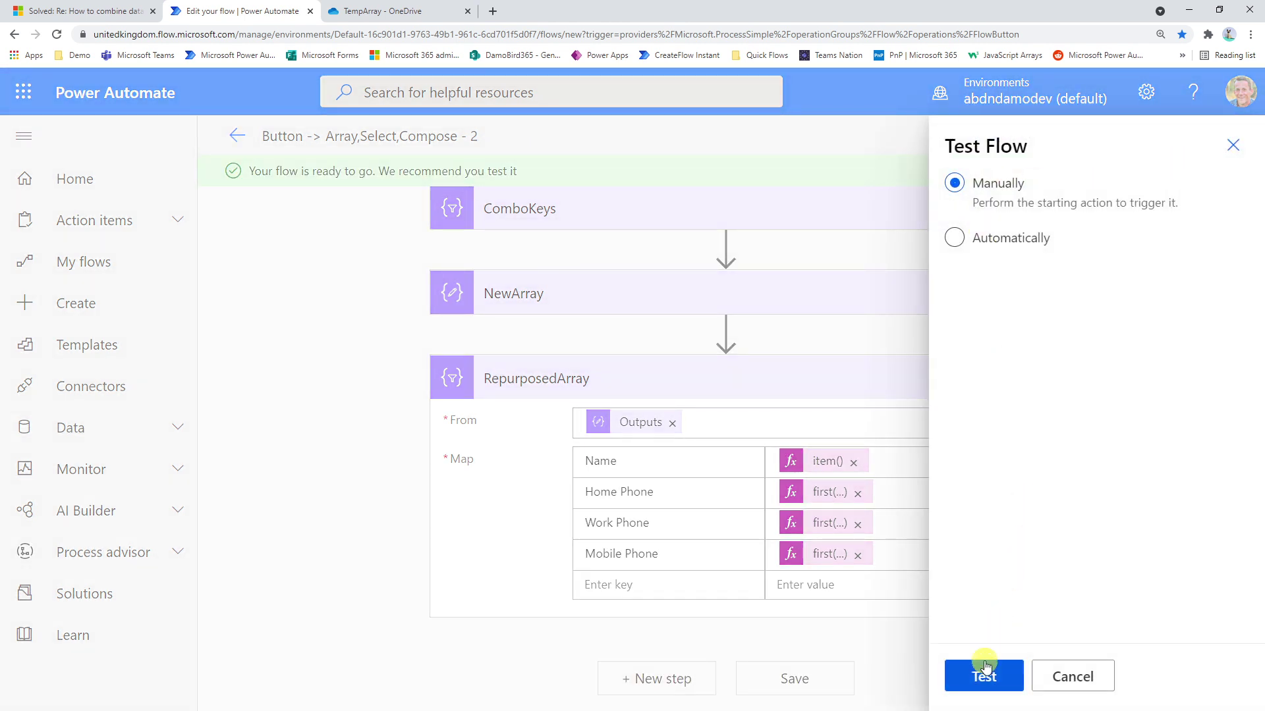
pyautogui.click(82, 12)
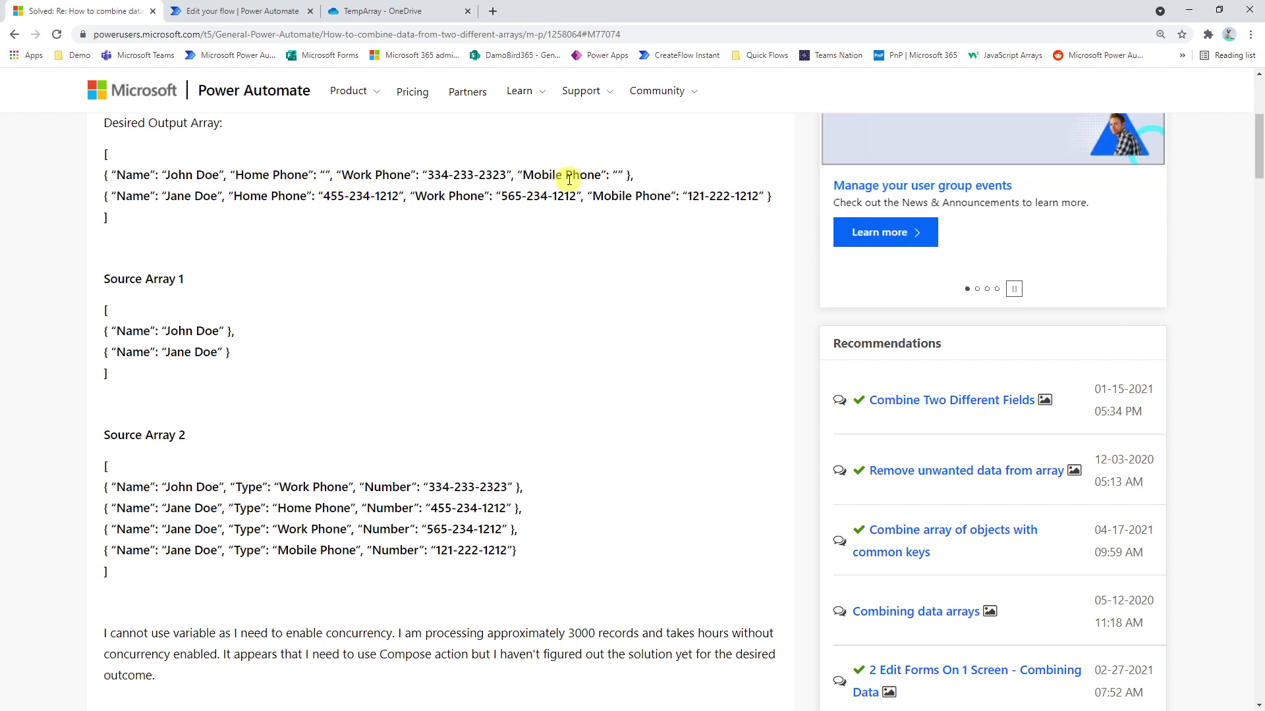
pyautogui.click(247, 11)
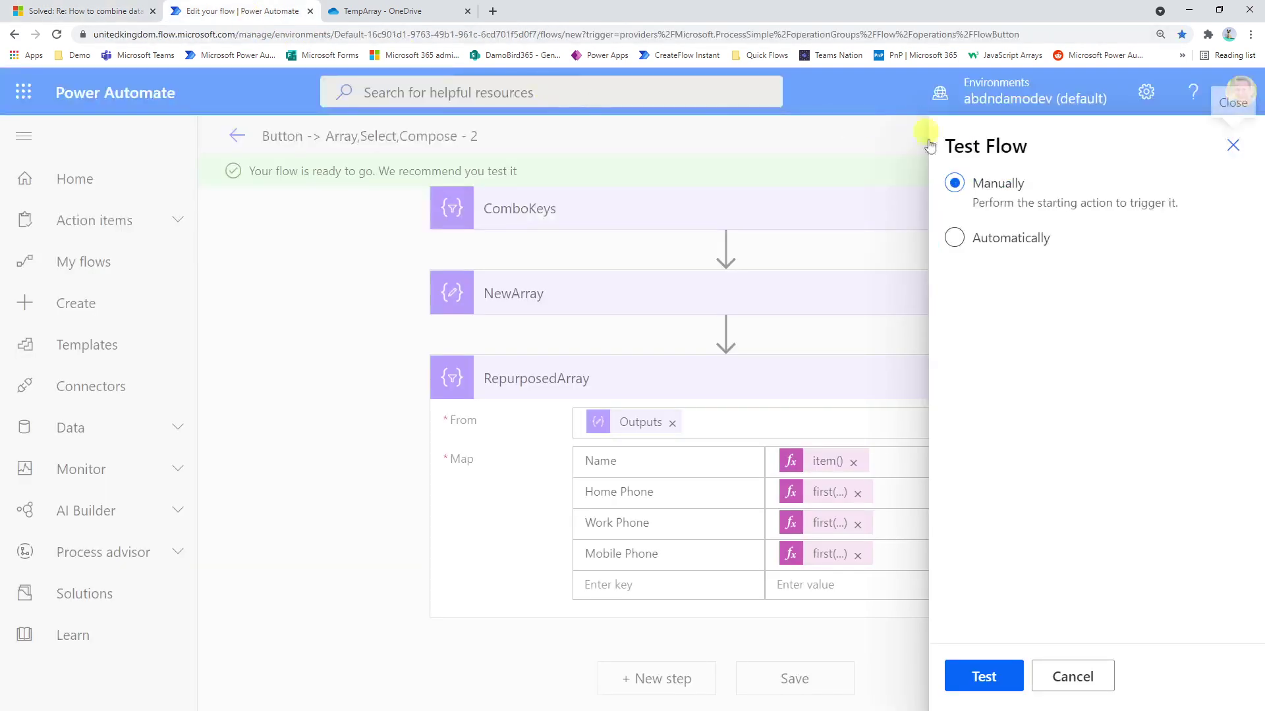
pyautogui.click(980, 680)
pyautogui.click(981, 676)
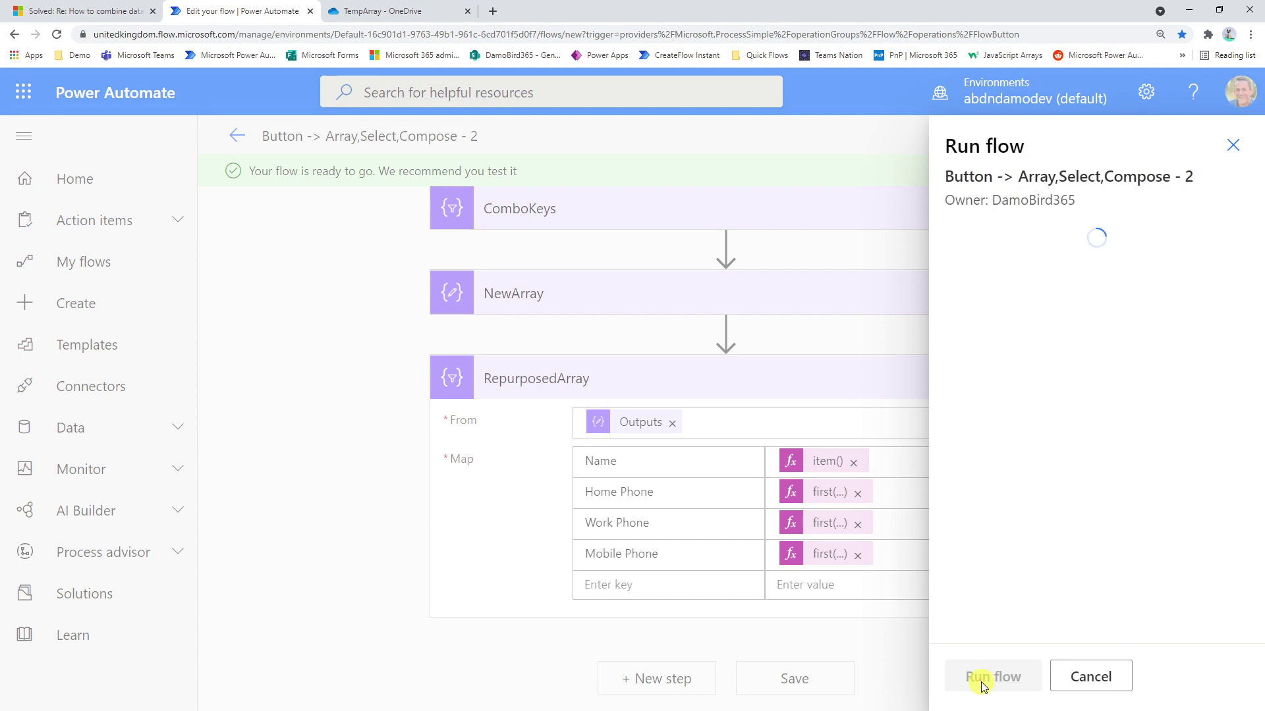
pyautogui.click(981, 679)
# Examine the RepurposedArray inputs and full output body in the test run, and collapse the action.
pyautogui.scroll(-2, 771, 494)
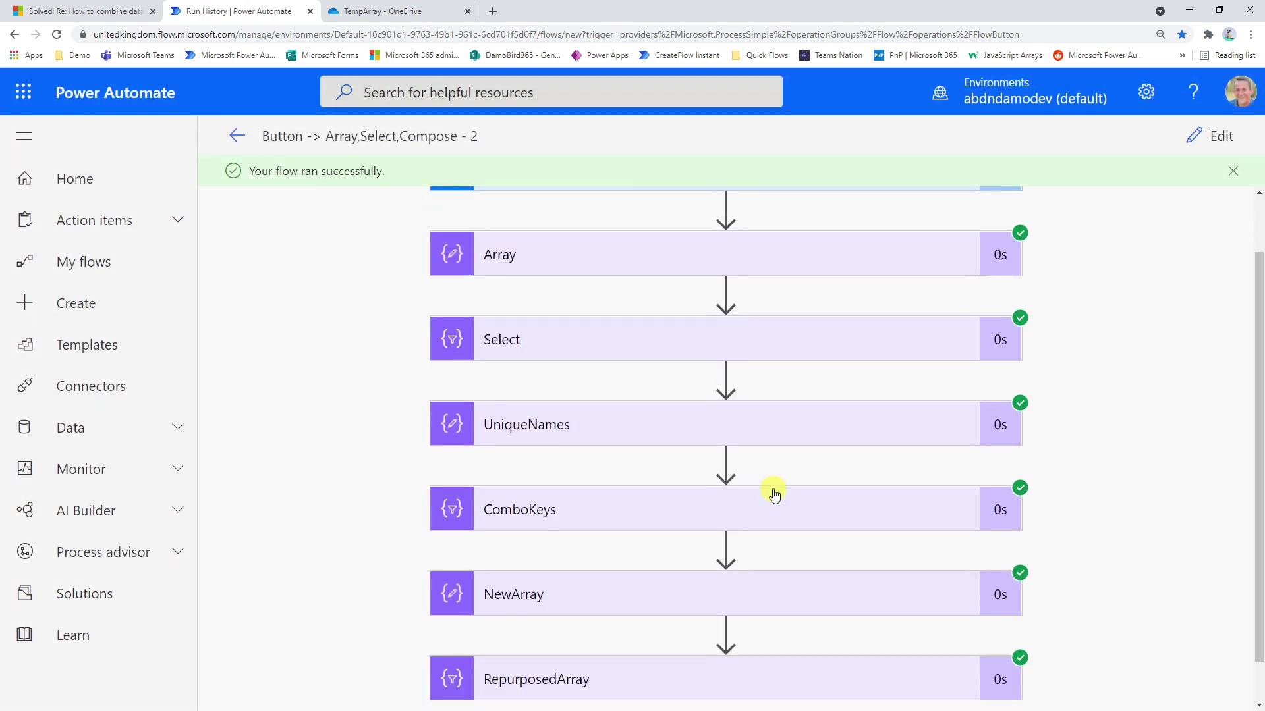
pyautogui.click(637, 642)
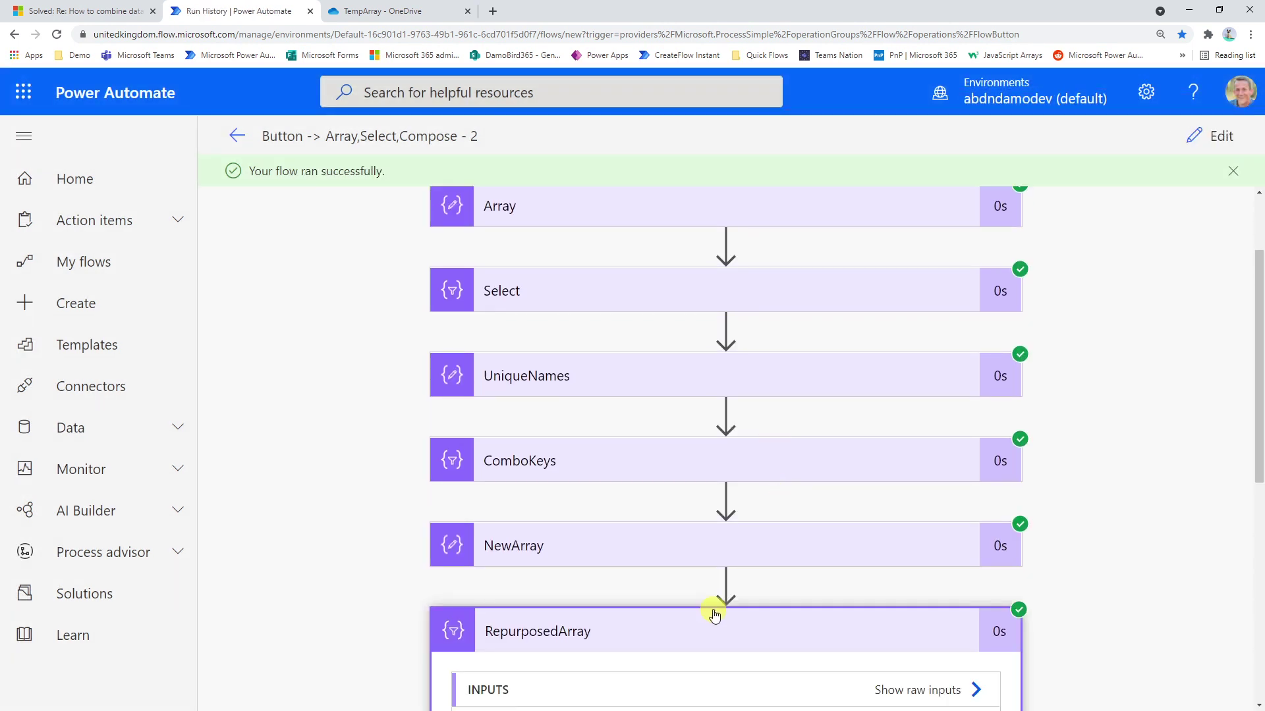
pyautogui.scroll(-6, 997, 573)
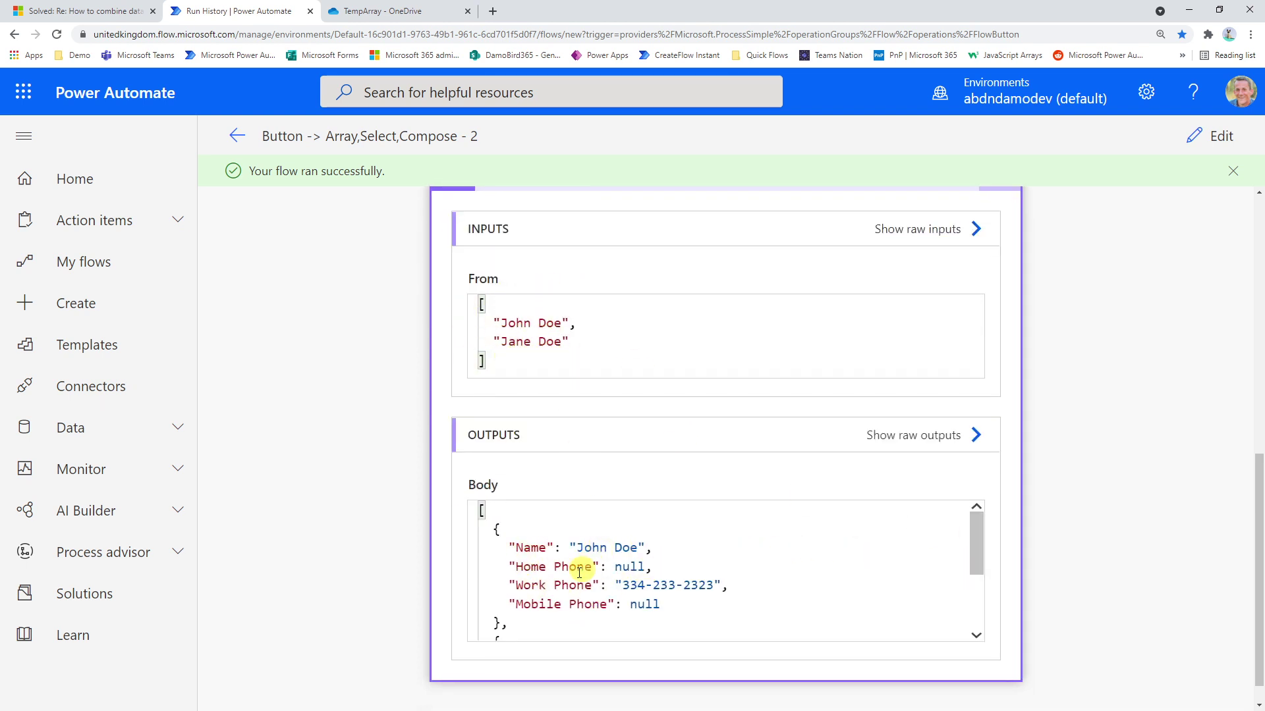
pyautogui.moveTo(982, 532); pyautogui.dragTo(980, 590)
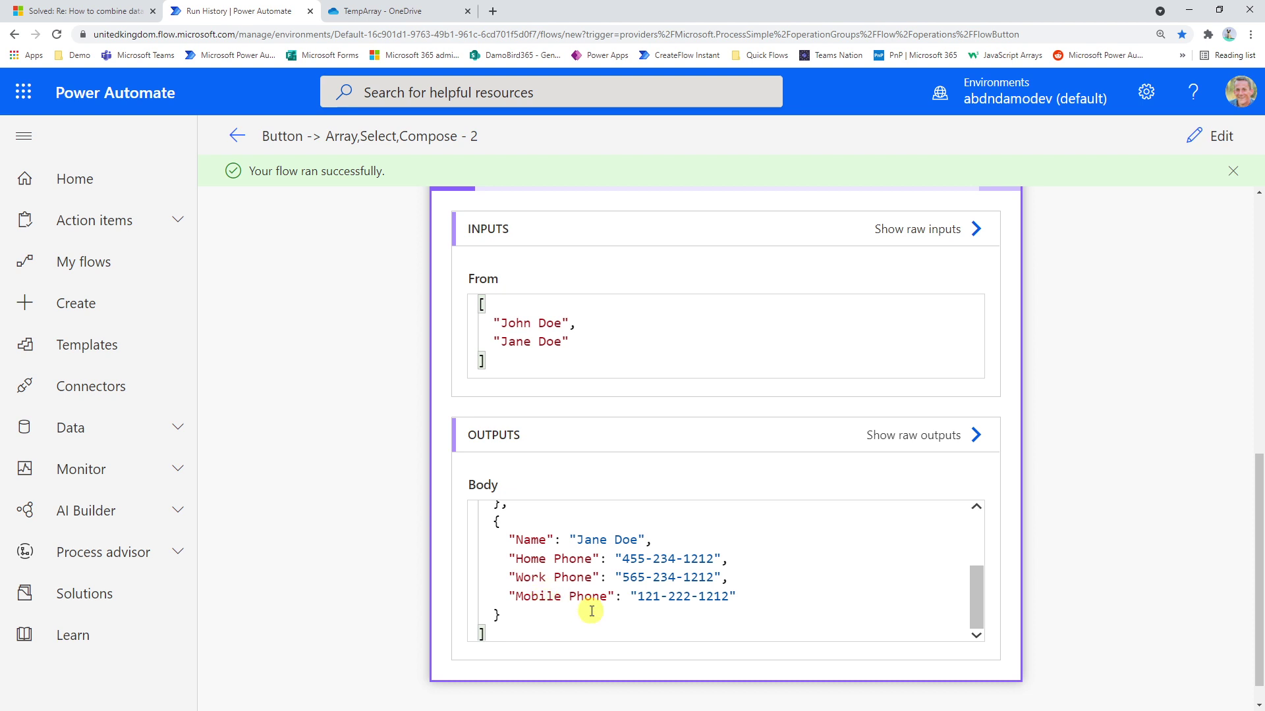
pyautogui.scroll(5, 575, 610)
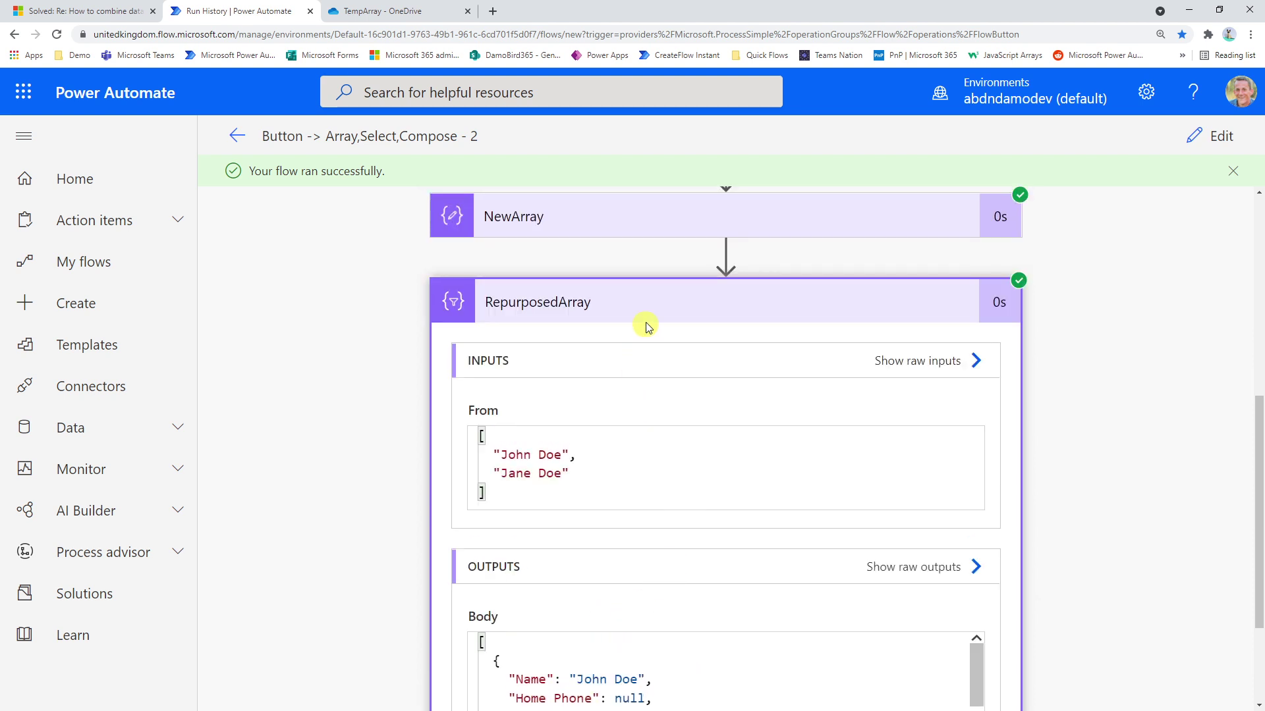
pyautogui.click(652, 315)
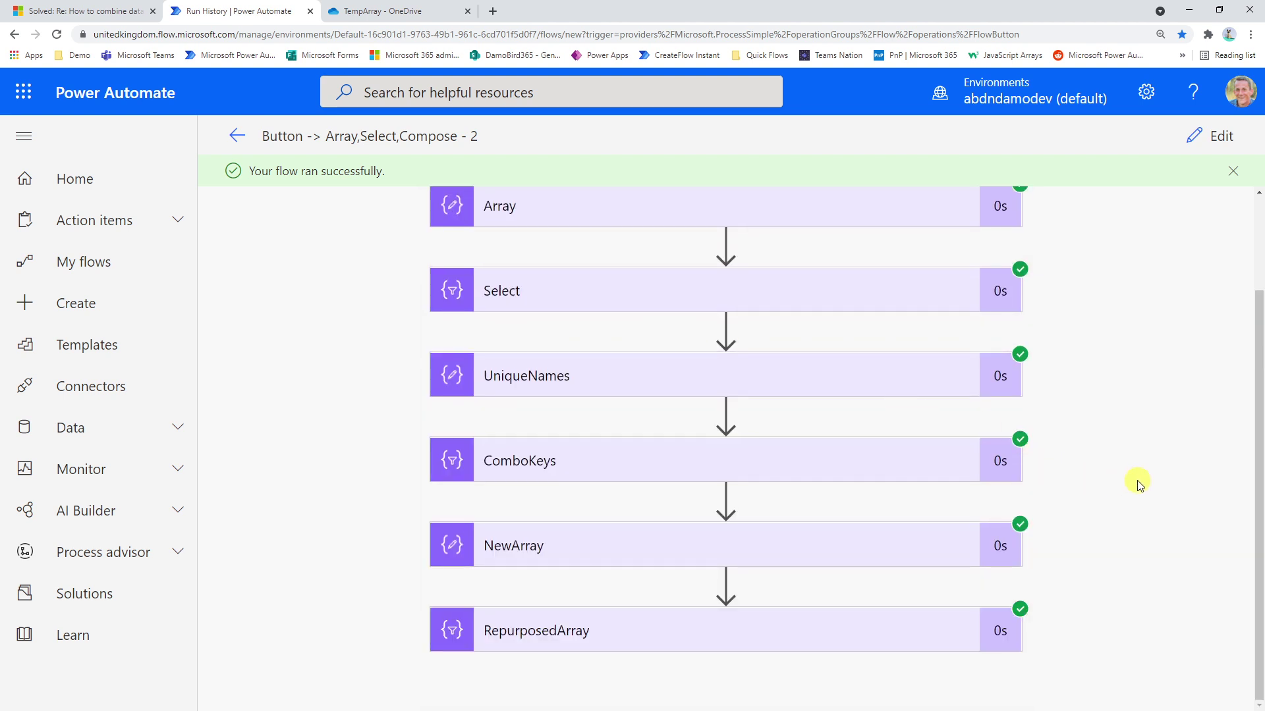
# Switch to OneDrive, examine the records in JSONARRAY.txt in the TempArray folder, and return to the Power Automate flow run.
pyautogui.click(388, 11)
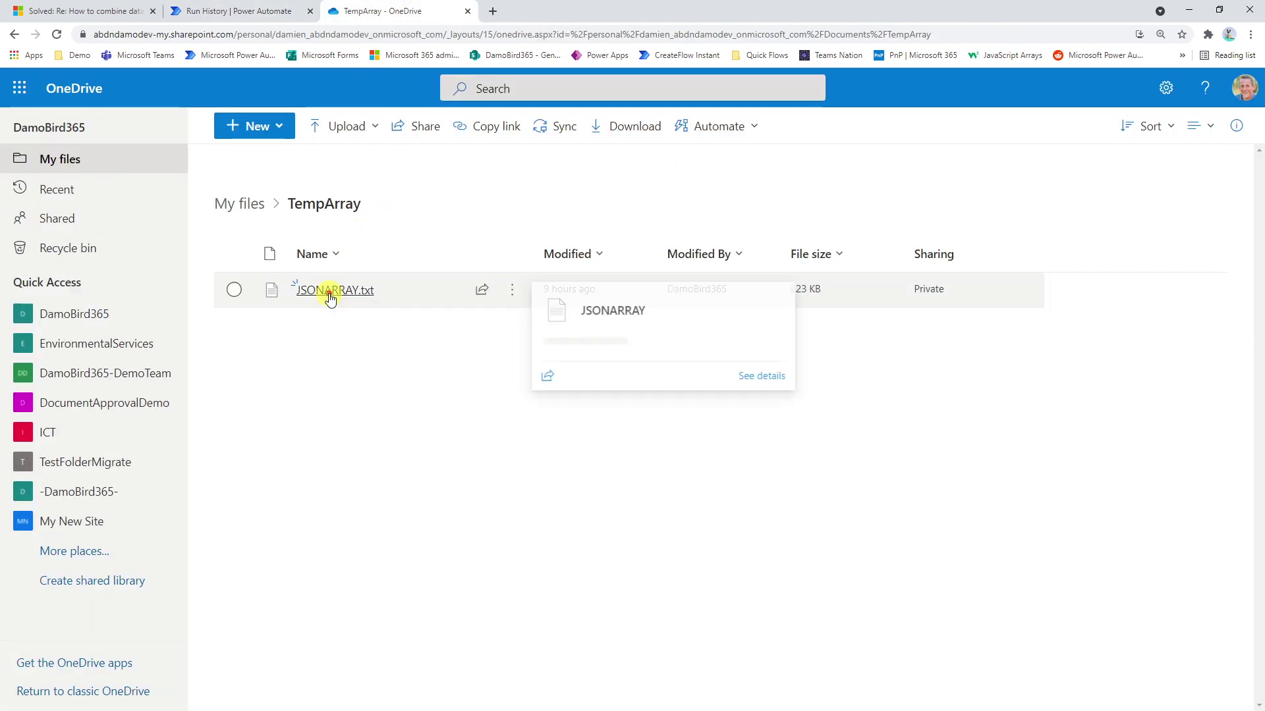
pyautogui.click(335, 298)
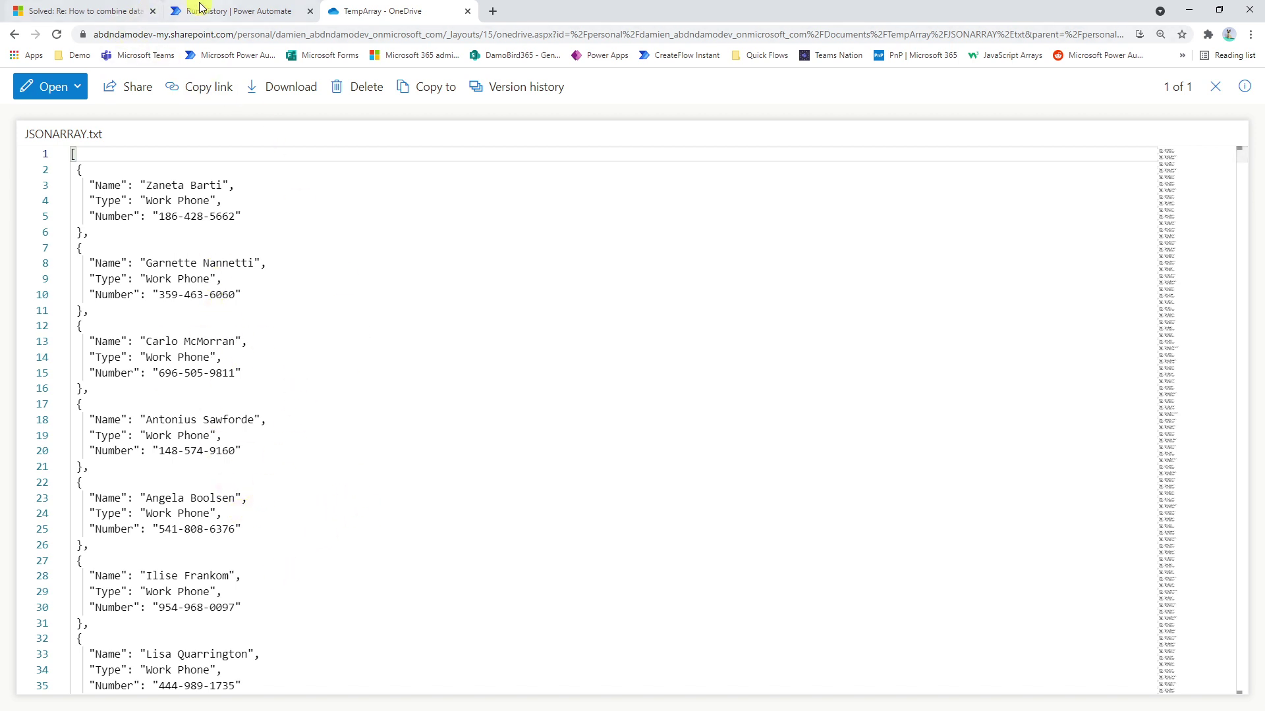
pyautogui.click(254, 12)
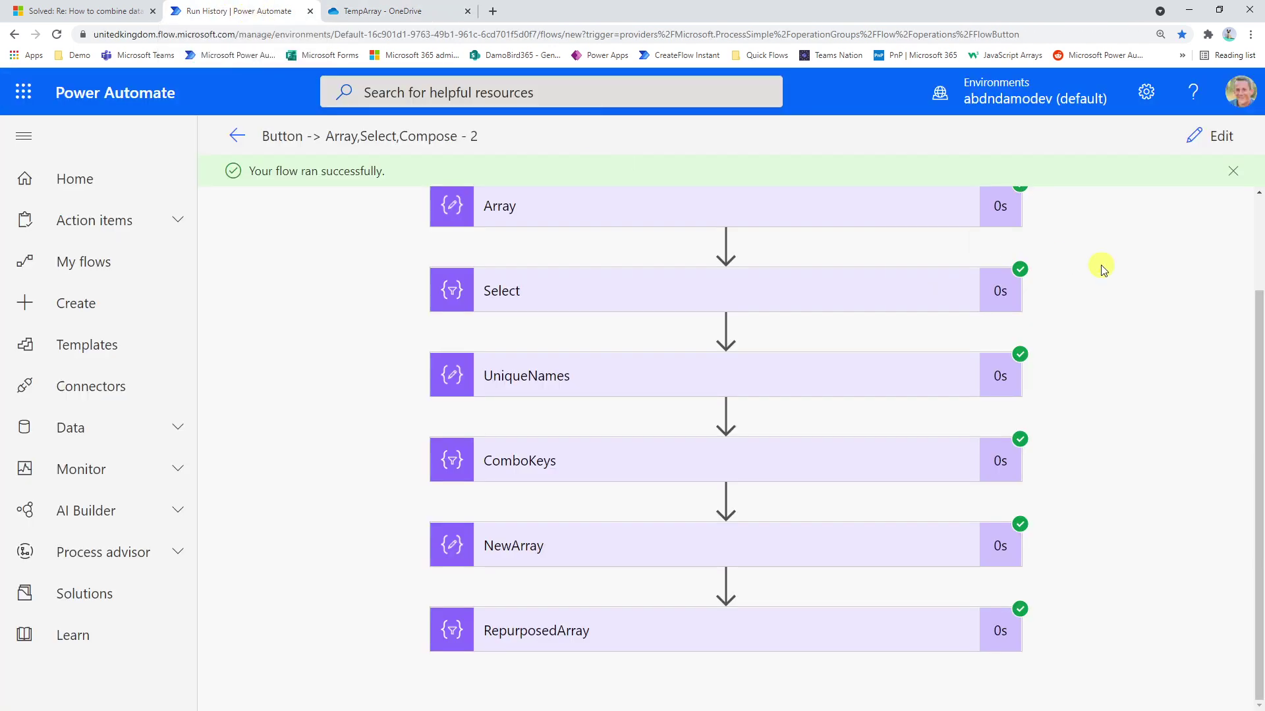
# Reopen the flow for editing and insert a OneDrive for Business Get file content action between the manual trigger and Array.
pyautogui.scroll(2, 1156, 282)
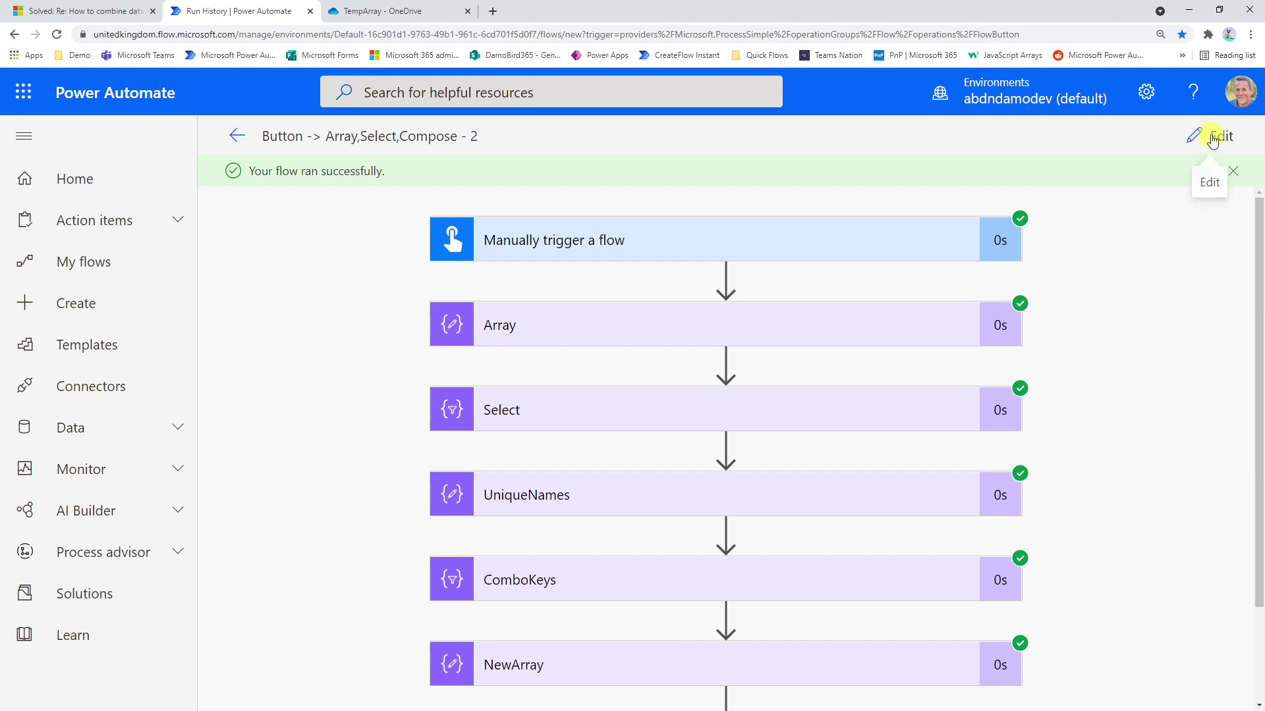
pyautogui.click(1213, 139)
pyautogui.click(724, 234)
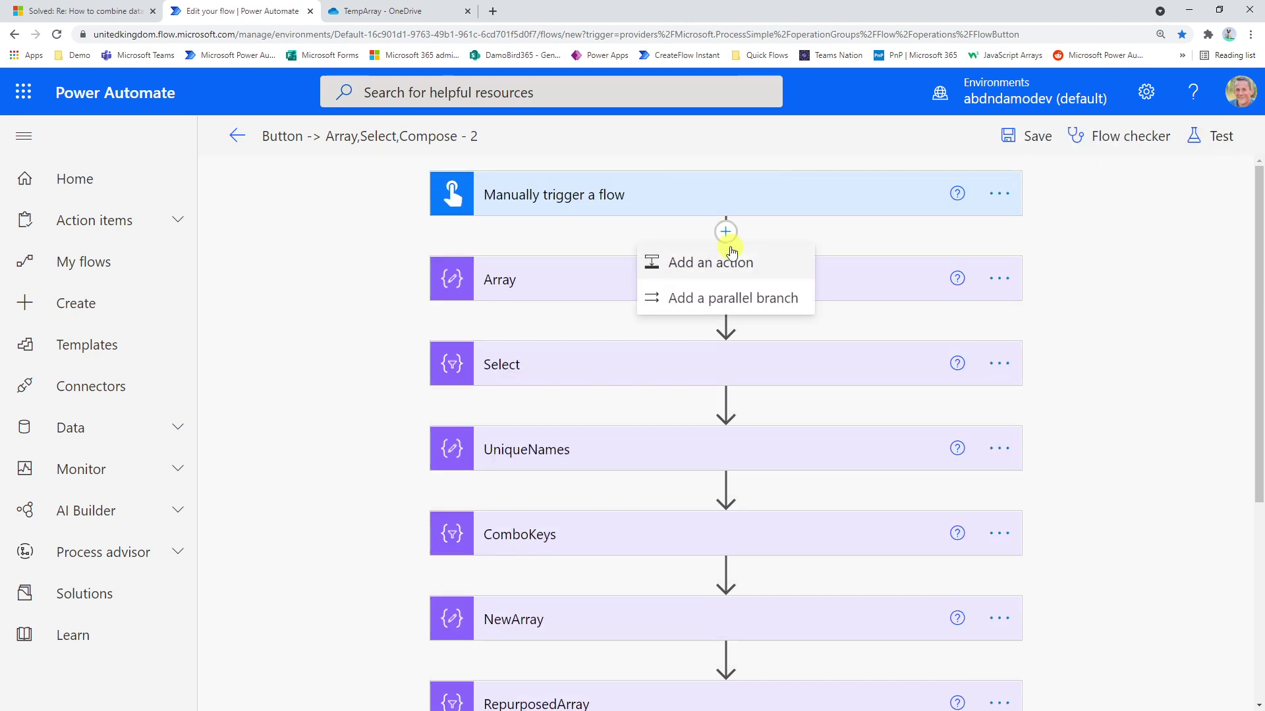
pyautogui.click(732, 258)
pyautogui.write('get file')
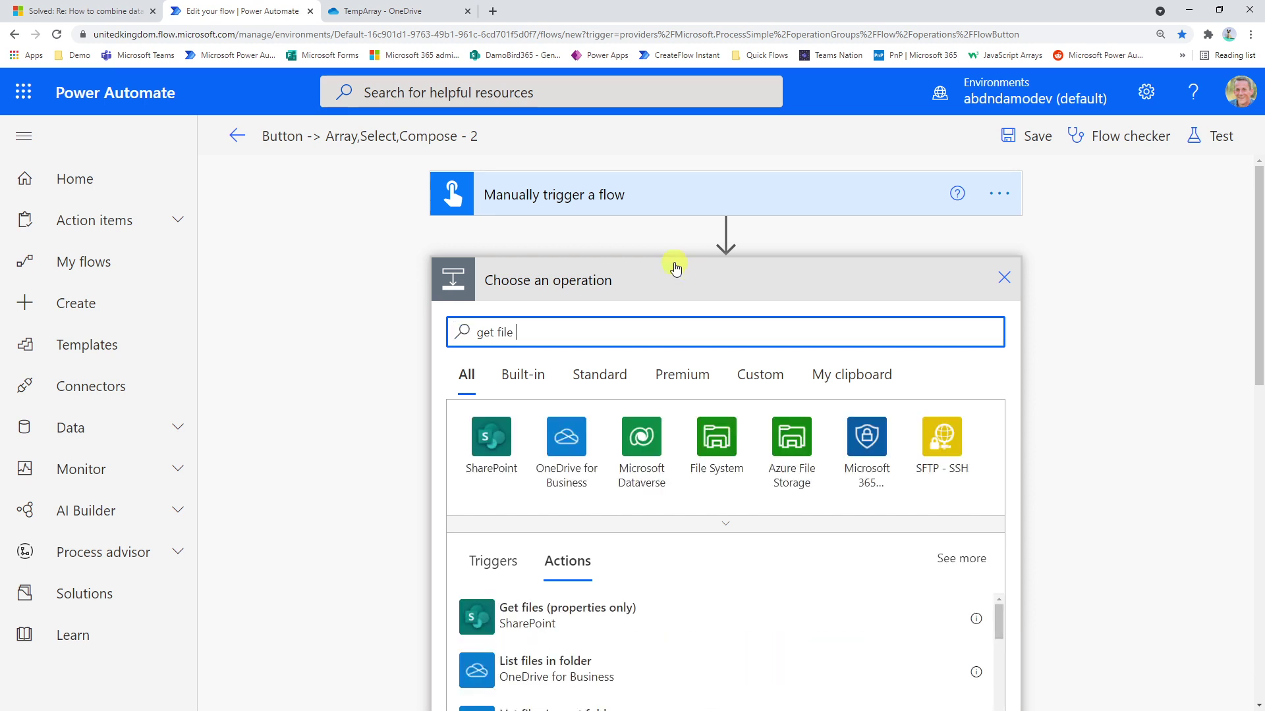
pyautogui.write(' contet')
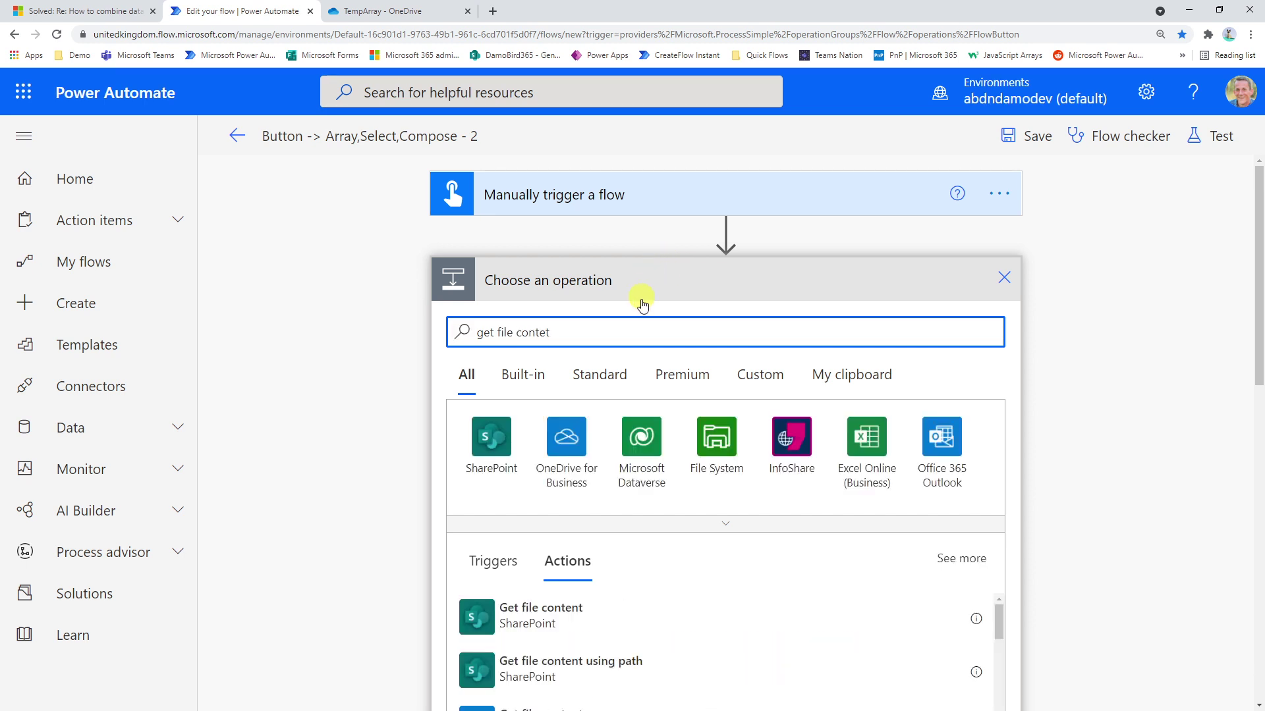
pyautogui.scroll(-2, 574, 546)
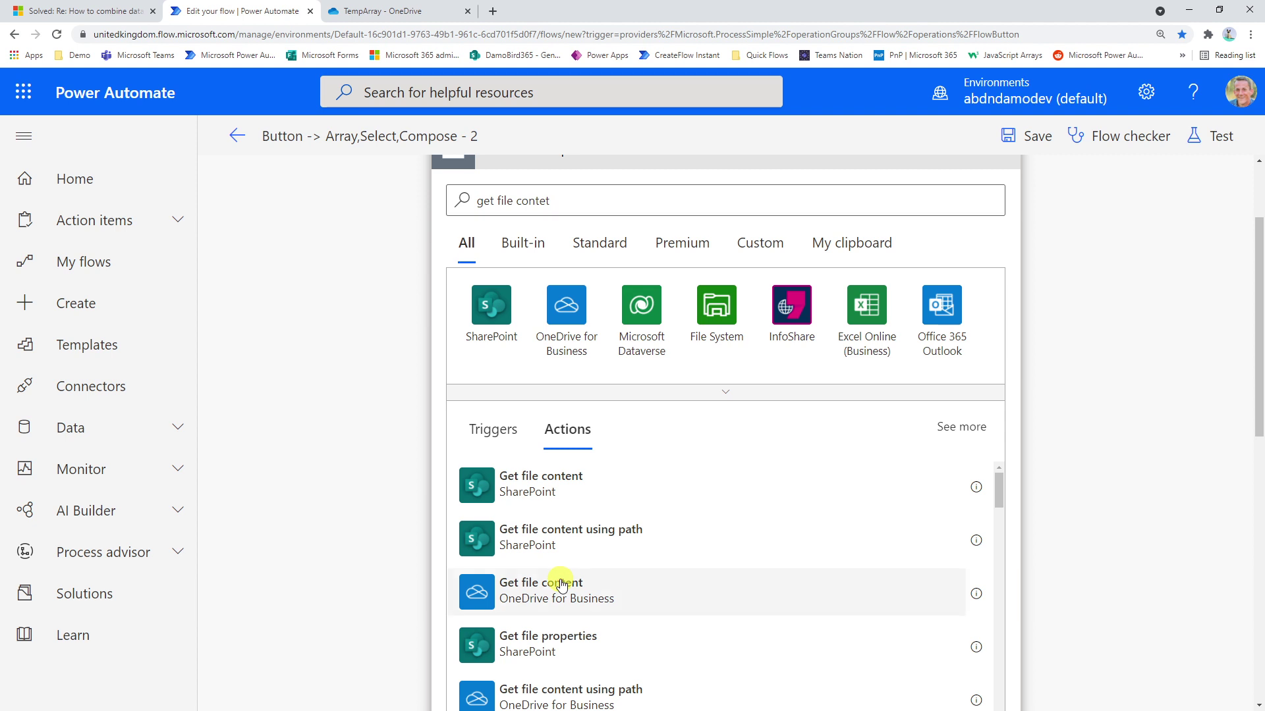
pyautogui.click(563, 583)
pyautogui.scroll(2, 1005, 268)
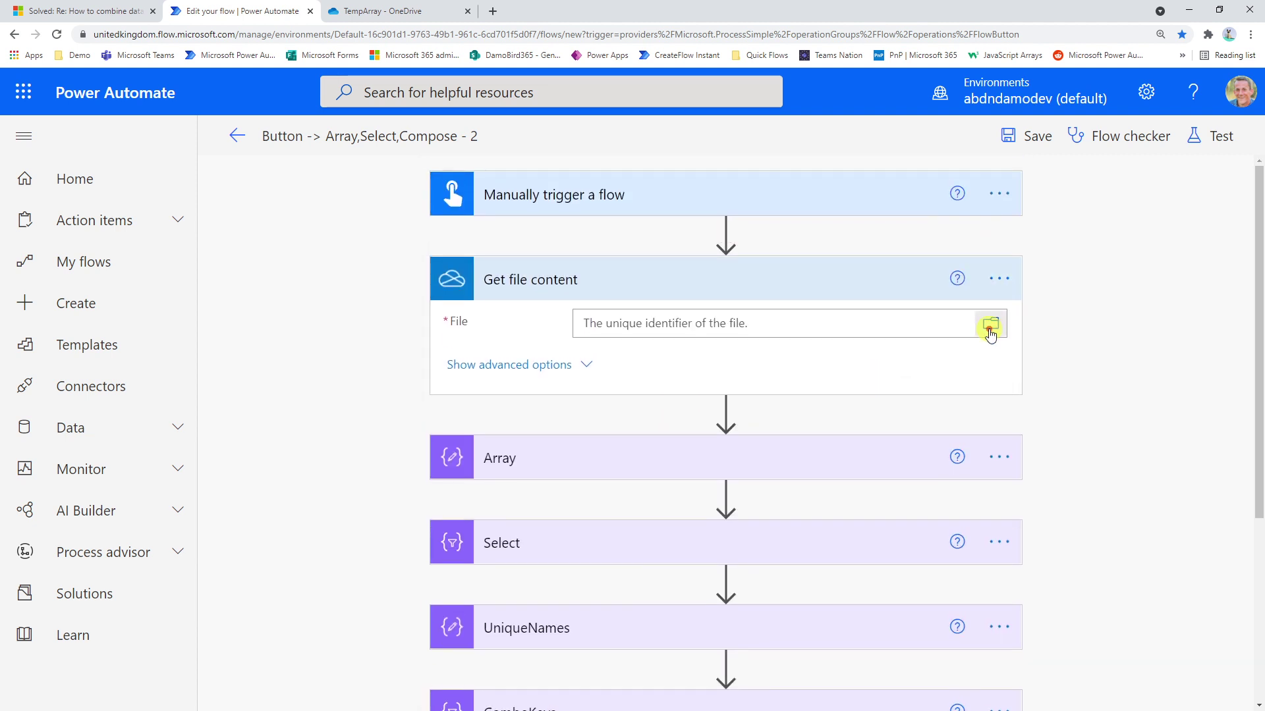
# Set the Get file content action's file to /TempArray/JSONARRAY.txt by browsing the OneDrive folders.
pyautogui.click(993, 332)
pyautogui.click(960, 377)
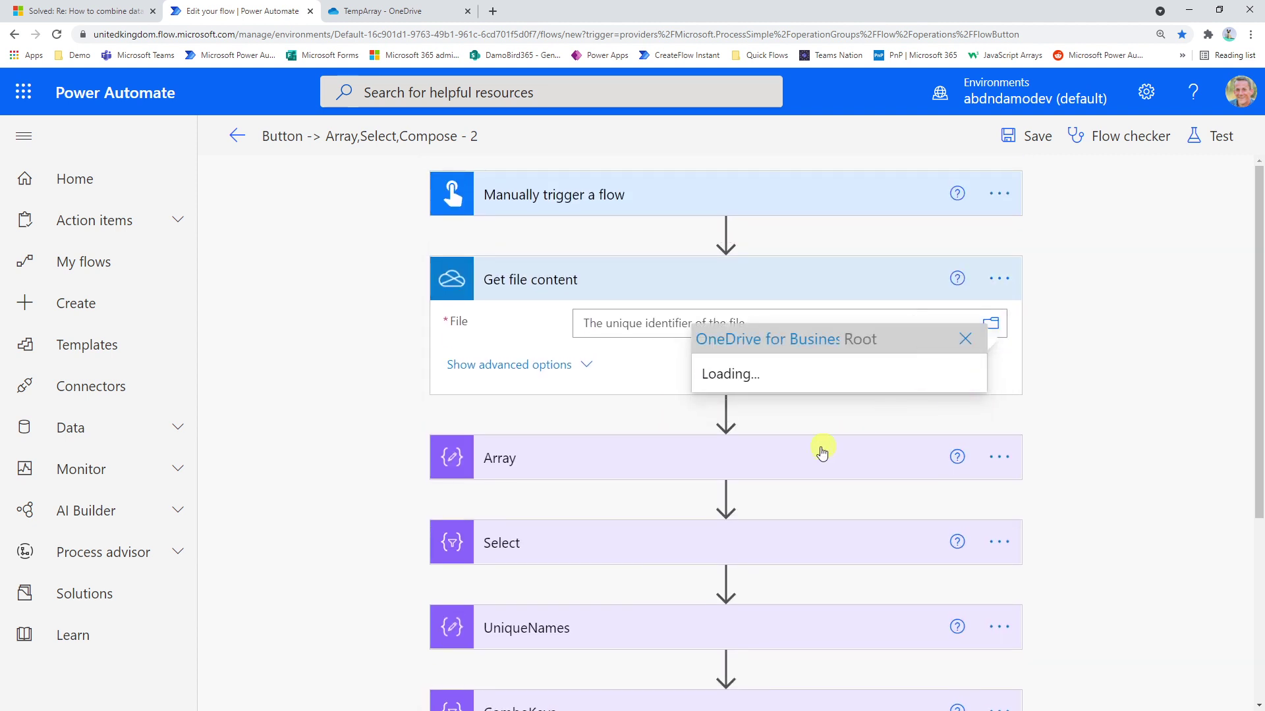
pyautogui.scroll(-6, 803, 447)
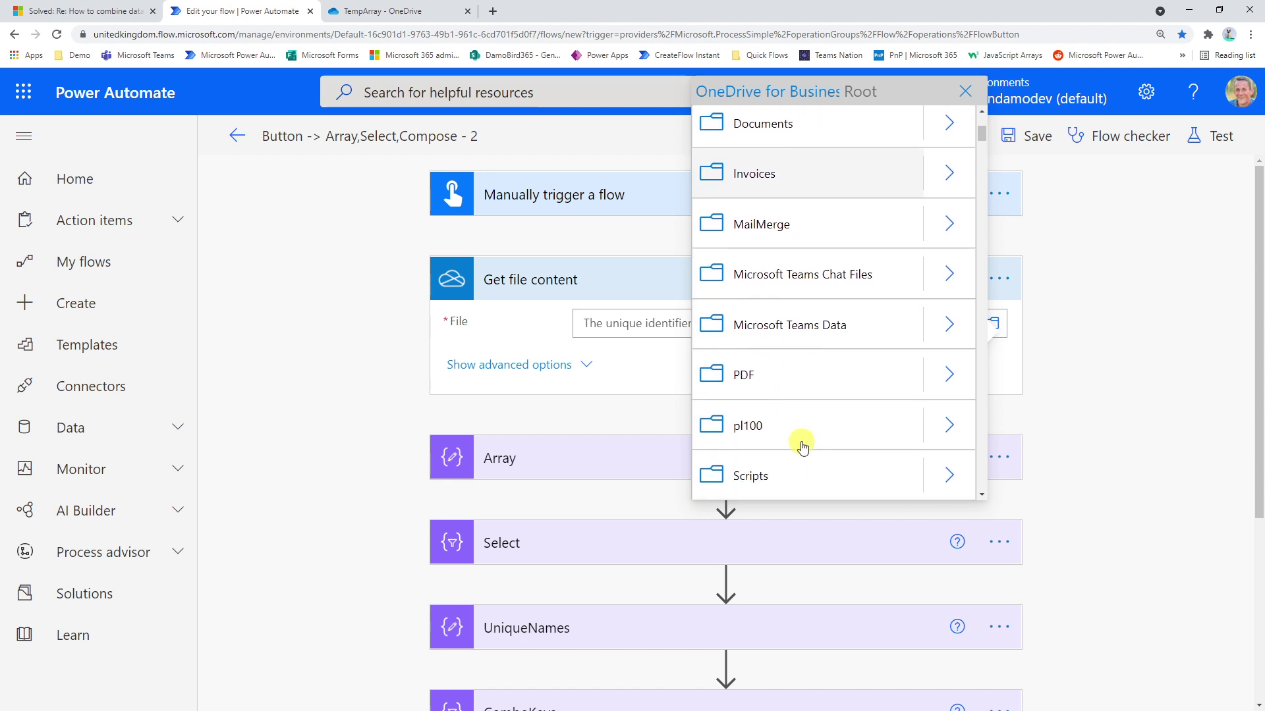
pyautogui.click(949, 375)
pyautogui.click(764, 382)
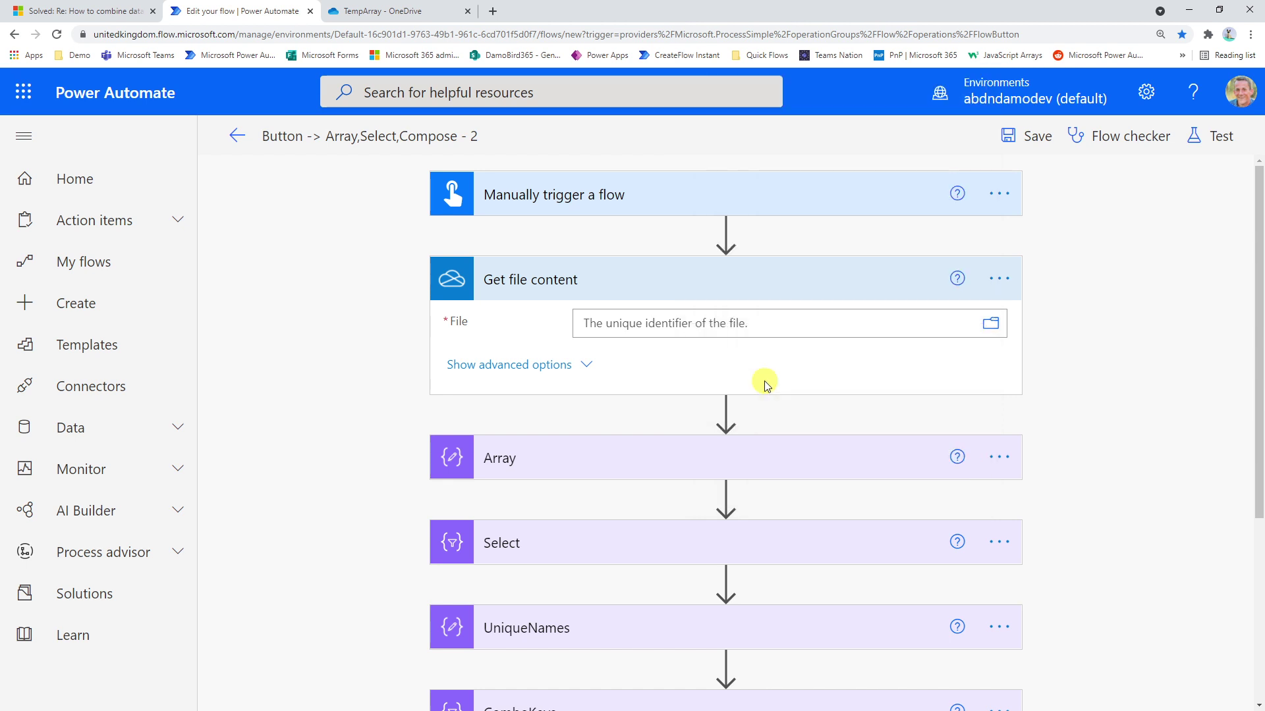
# Expand the Array action and clear the sample JSON data from its Inputs.
pyautogui.click(758, 483)
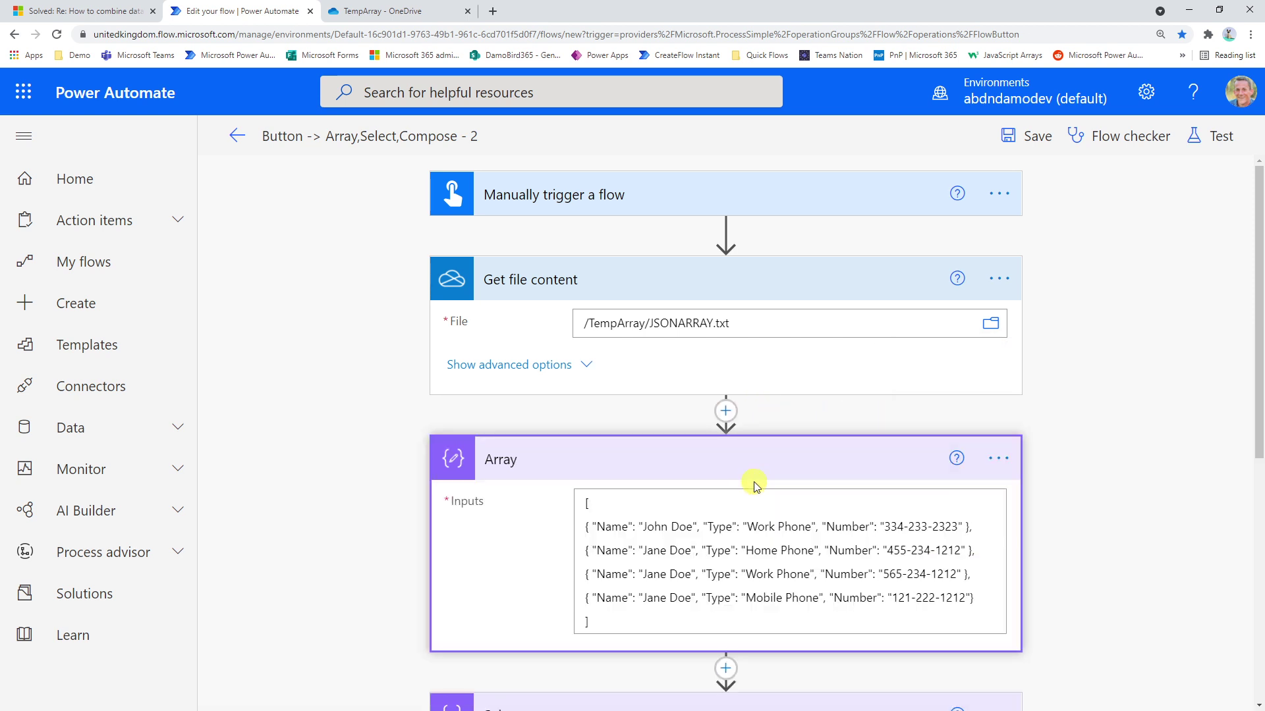
pyautogui.click(609, 618)
pyautogui.hotkey('ctrl', 'a')
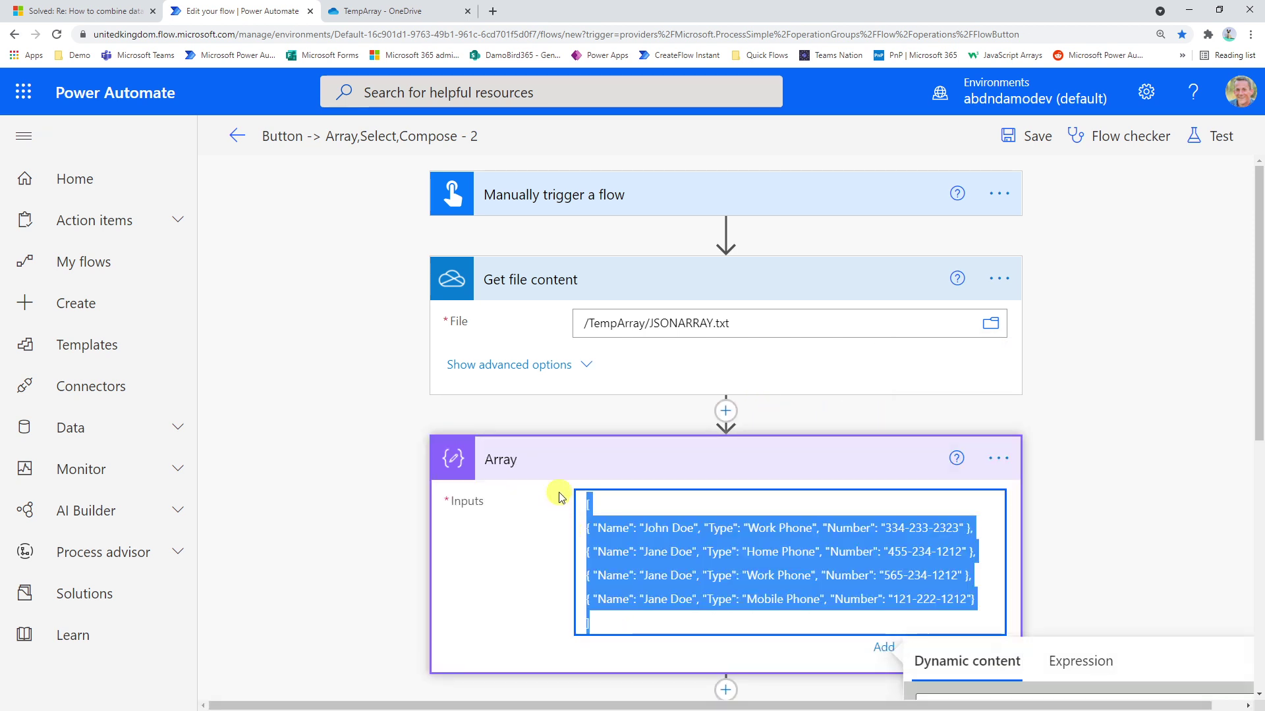
pyautogui.press('Delete')
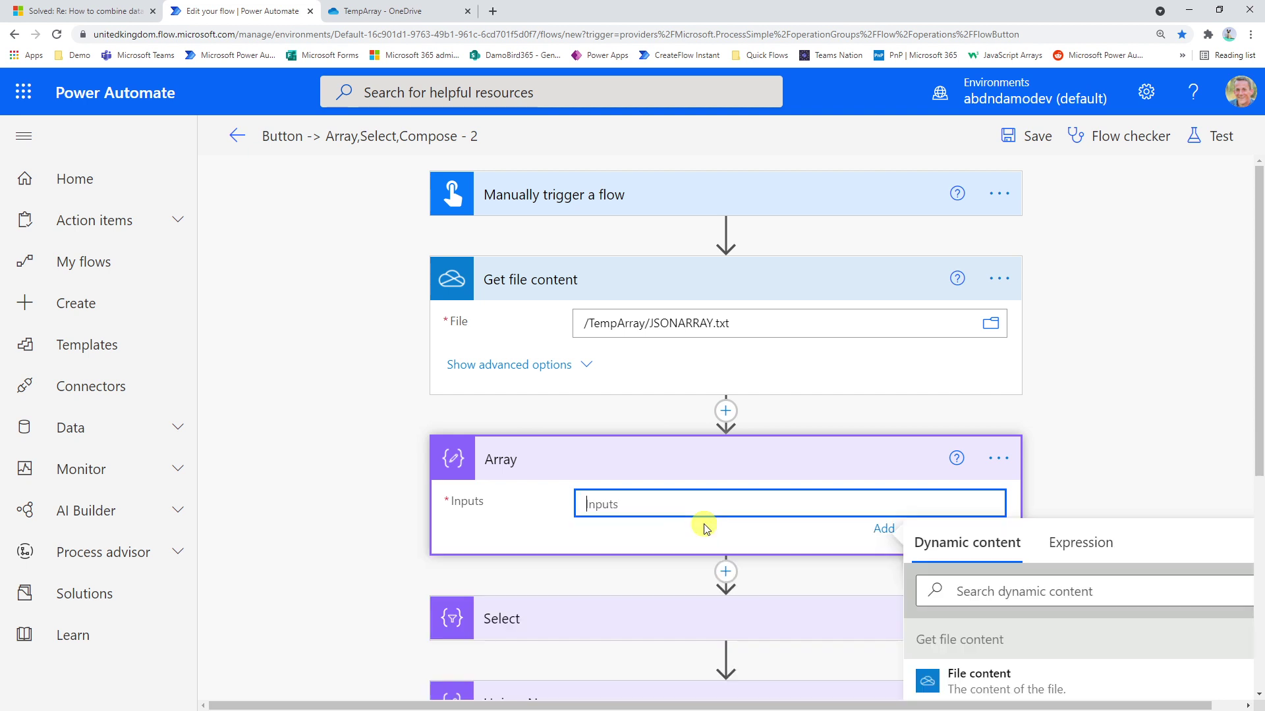
# Set the Array action's Inputs to a json() expression wrapping the File content from Get file content.
pyautogui.click(1080, 543)
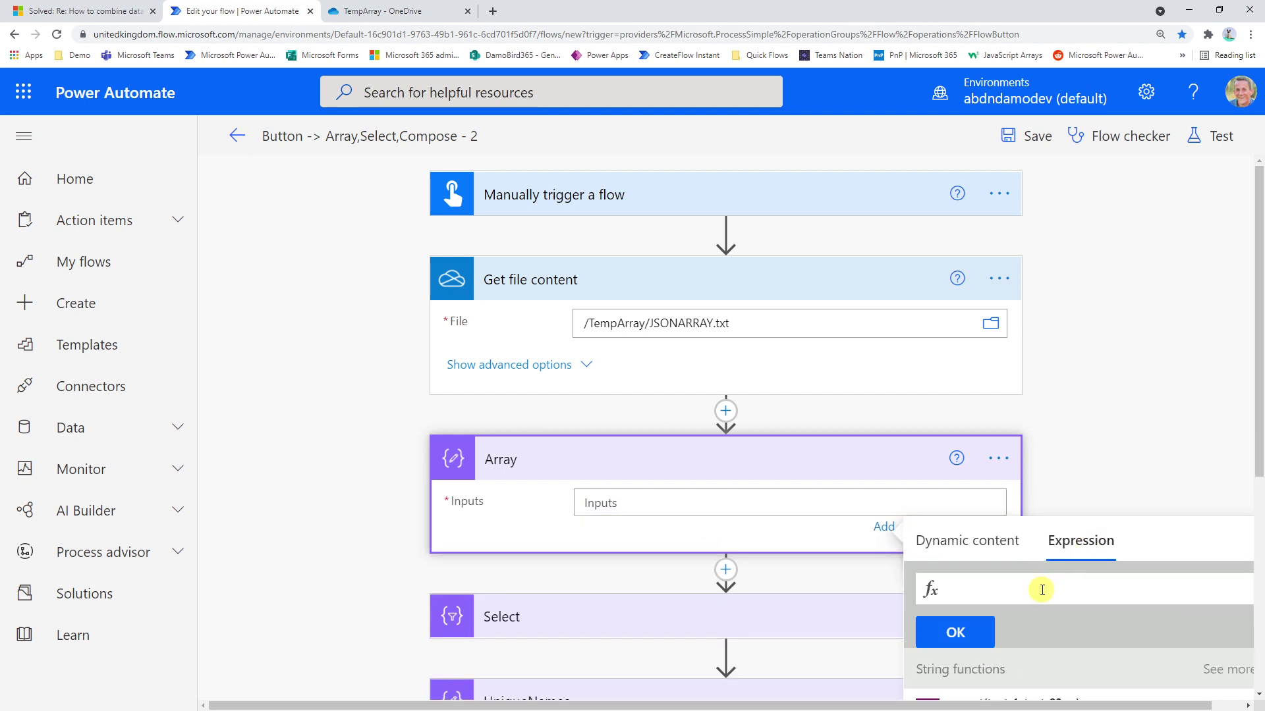
pyautogui.write('json(')
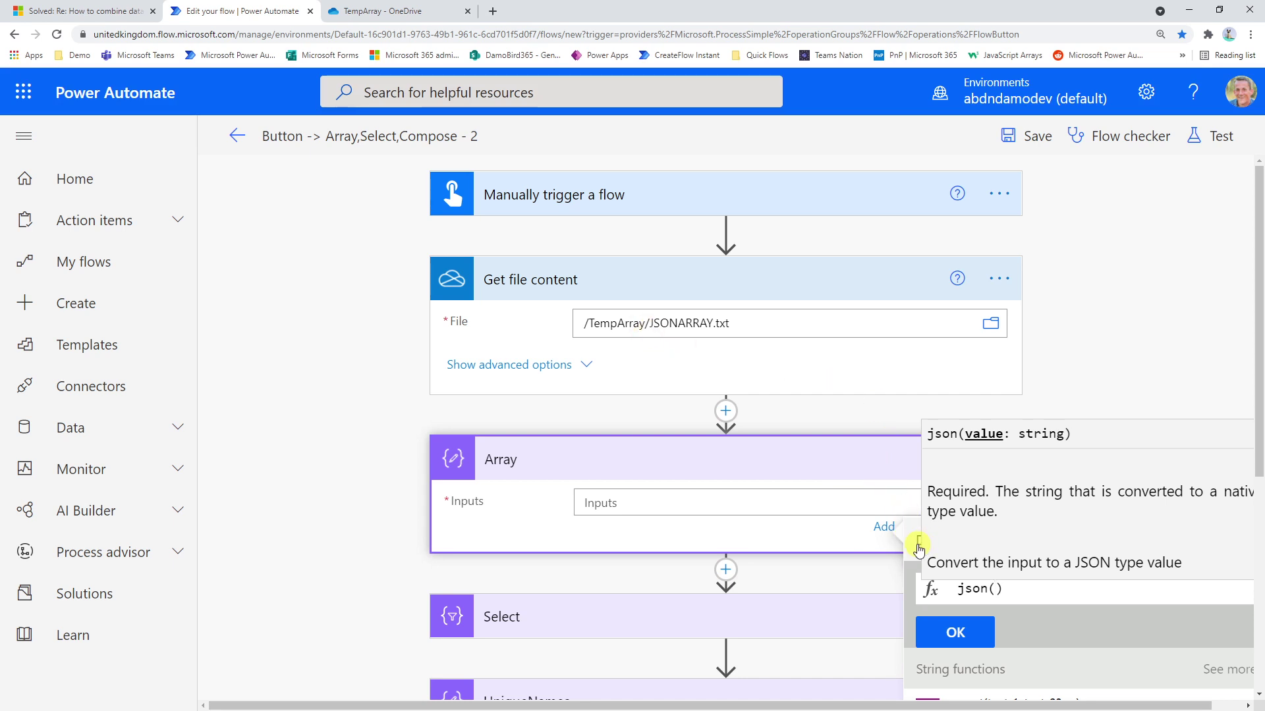
pyautogui.click(918, 546)
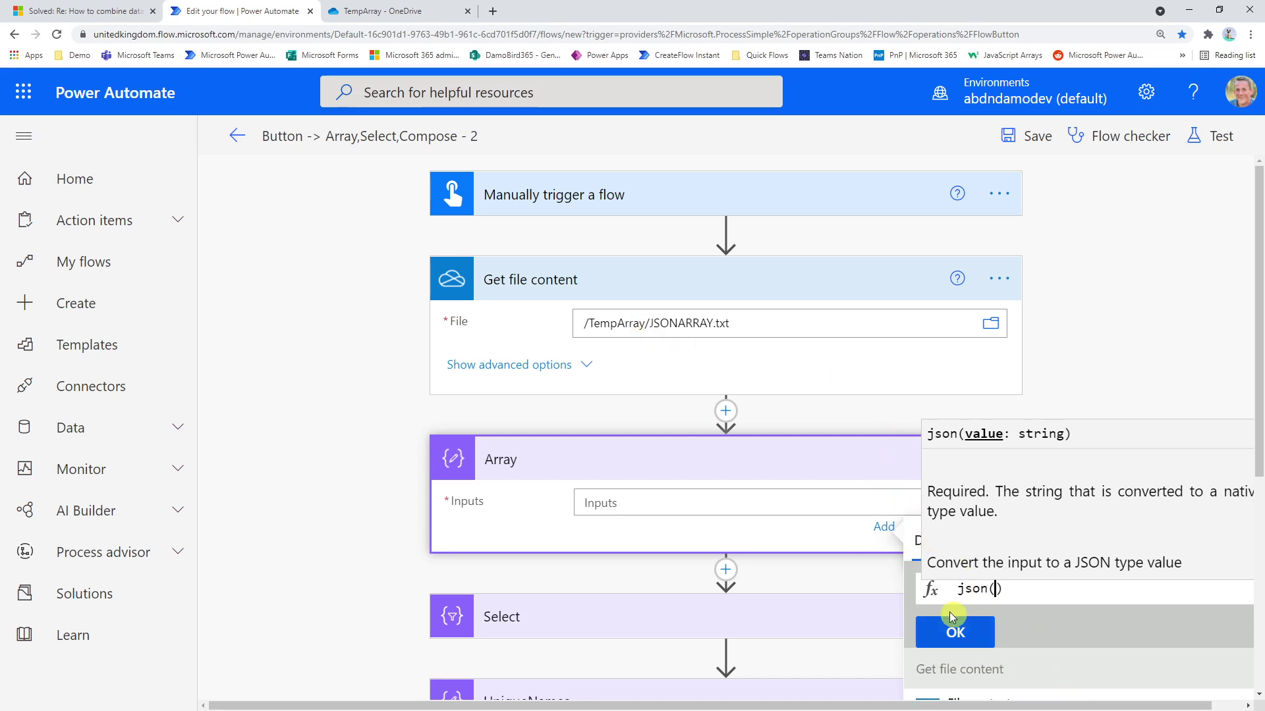
pyautogui.scroll(-3, 1052, 593)
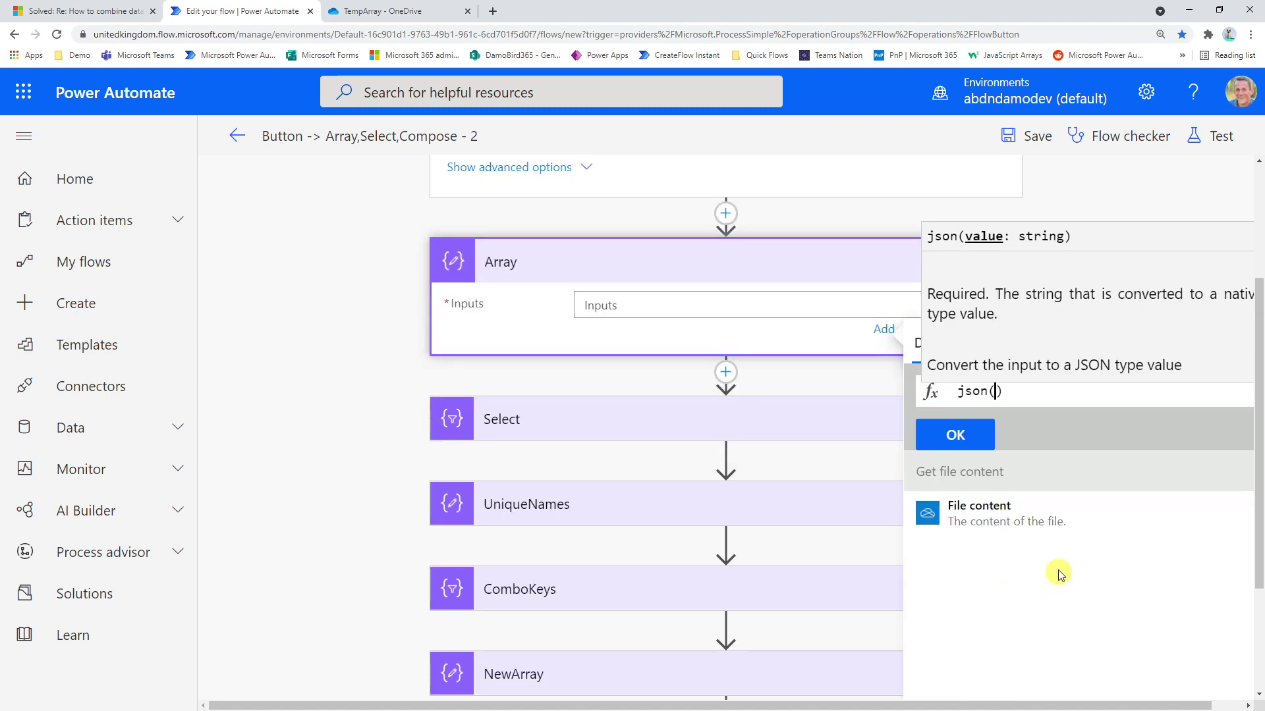
pyautogui.click(1002, 522)
pyautogui.click(960, 440)
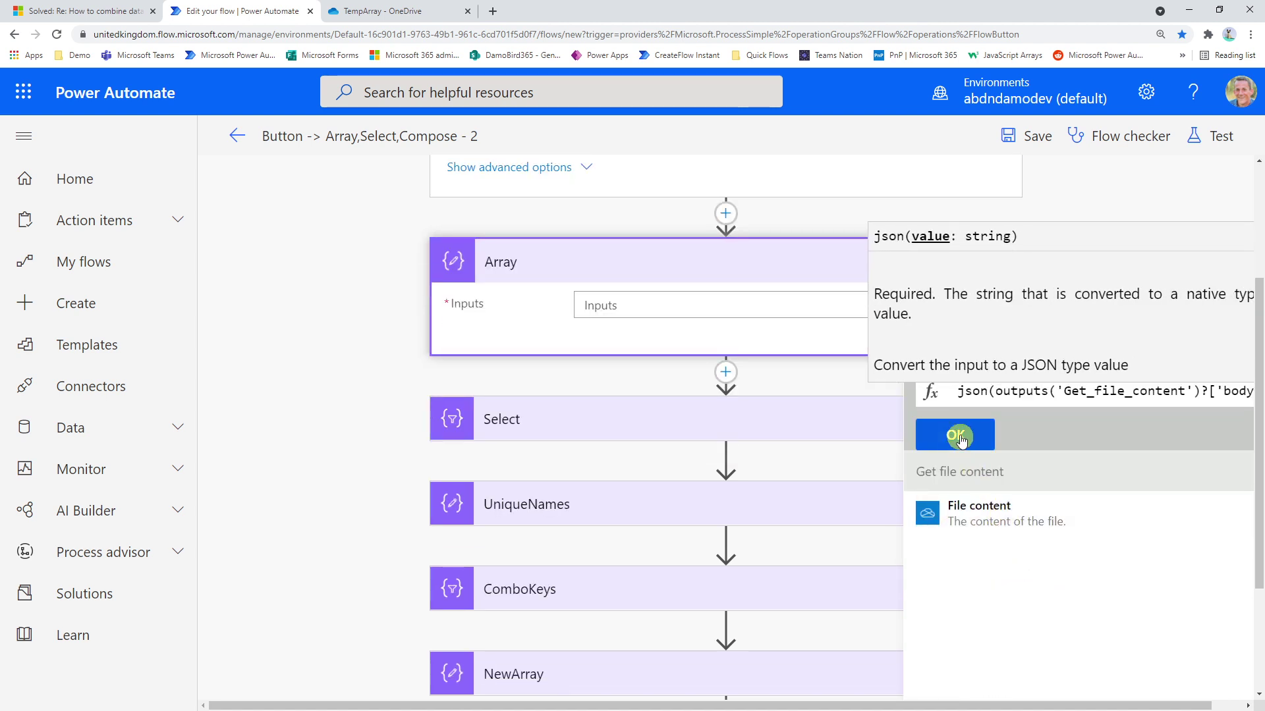
# Save the flow and run a manual test of it through to the run results.
pyautogui.click(1211, 139)
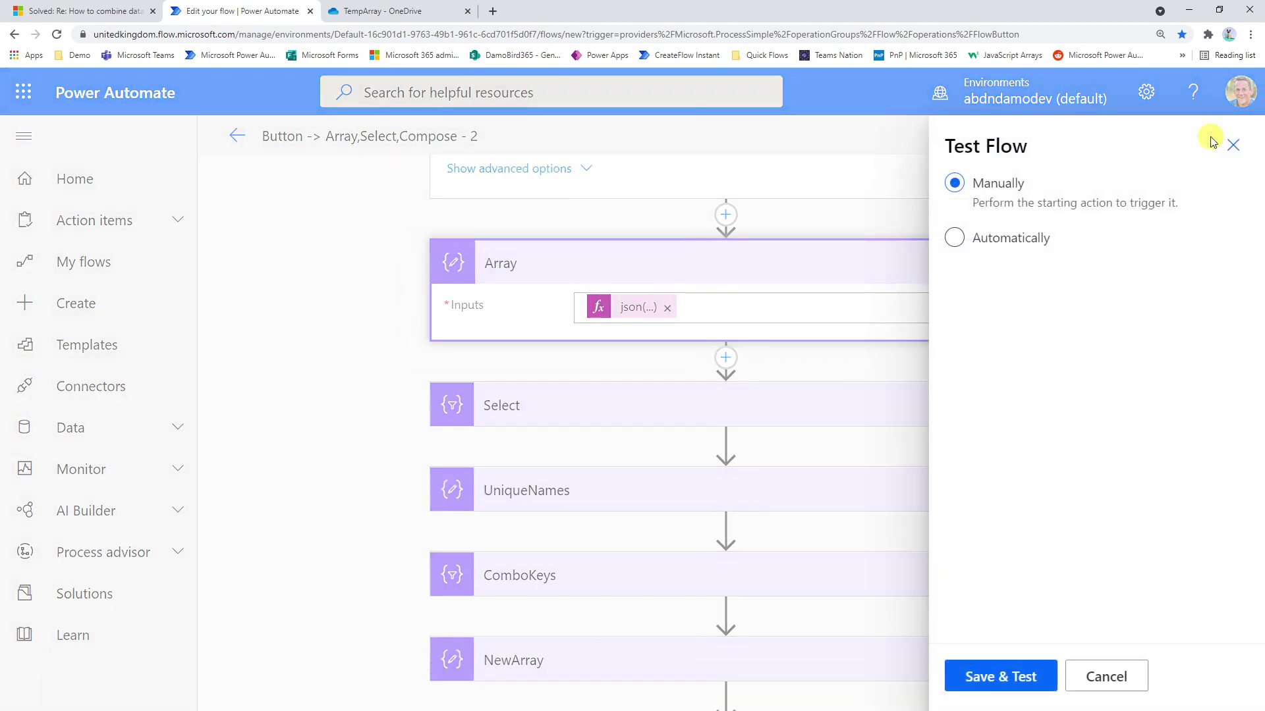
pyautogui.click(1012, 676)
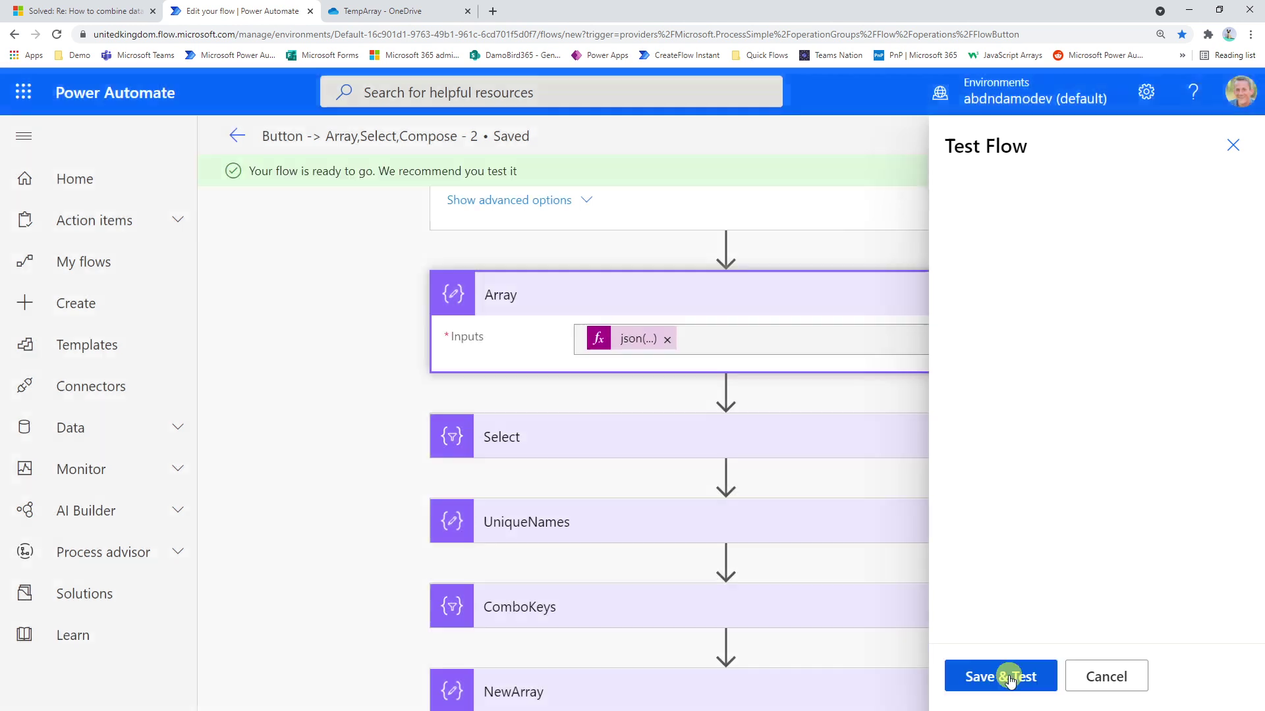
pyautogui.click(998, 678)
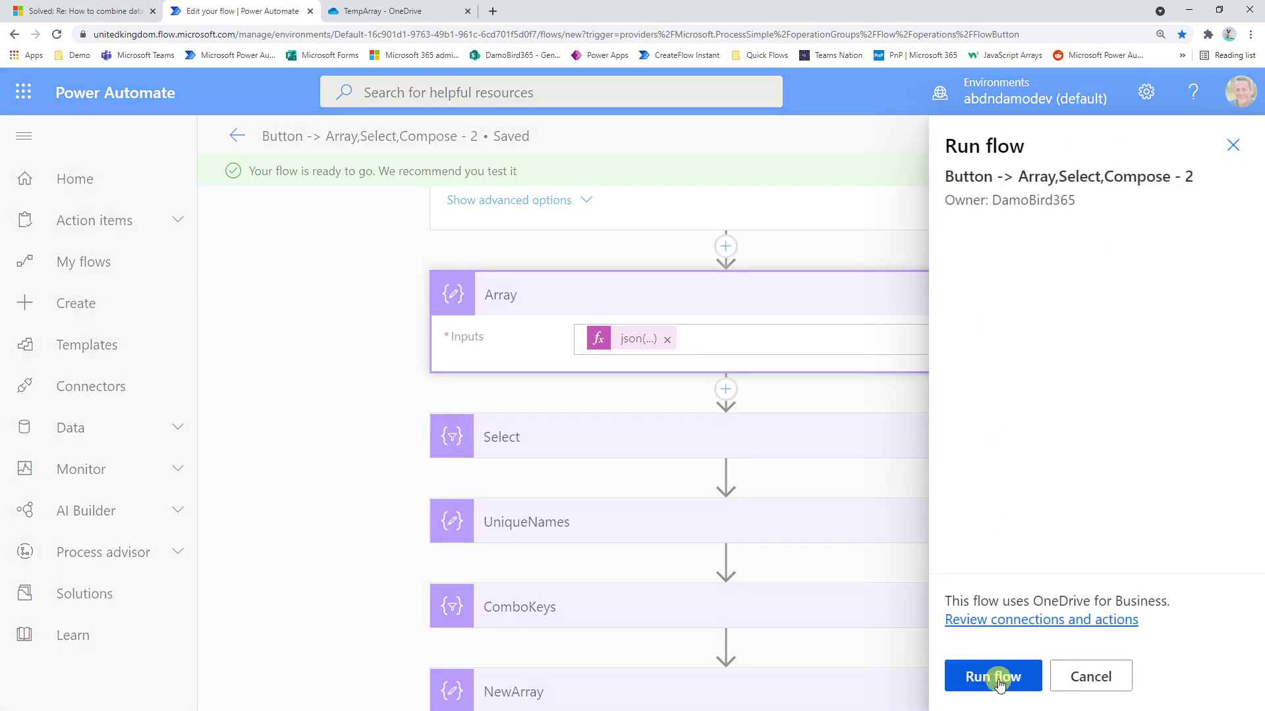
pyautogui.click(998, 678)
pyautogui.click(997, 678)
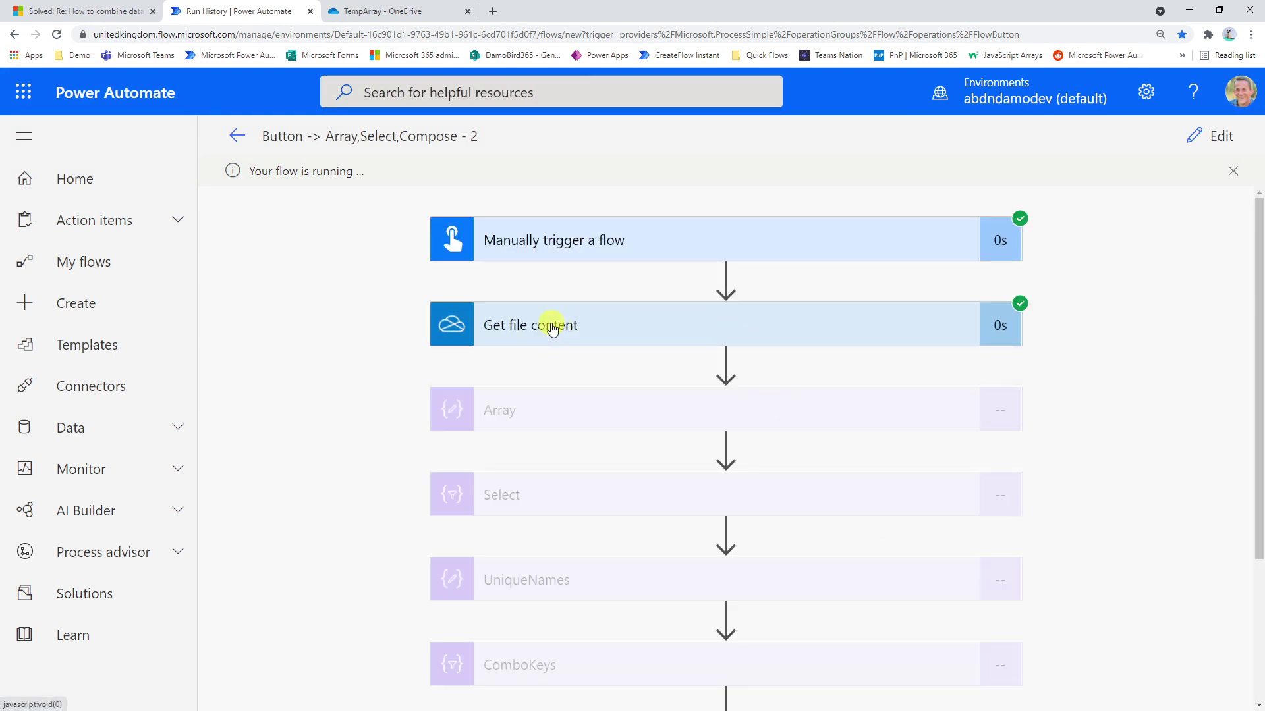
# Expand RepurposedArray in the test run and examine its list of names and the combined phone records in its output.
pyautogui.scroll(-2, 686, 339)
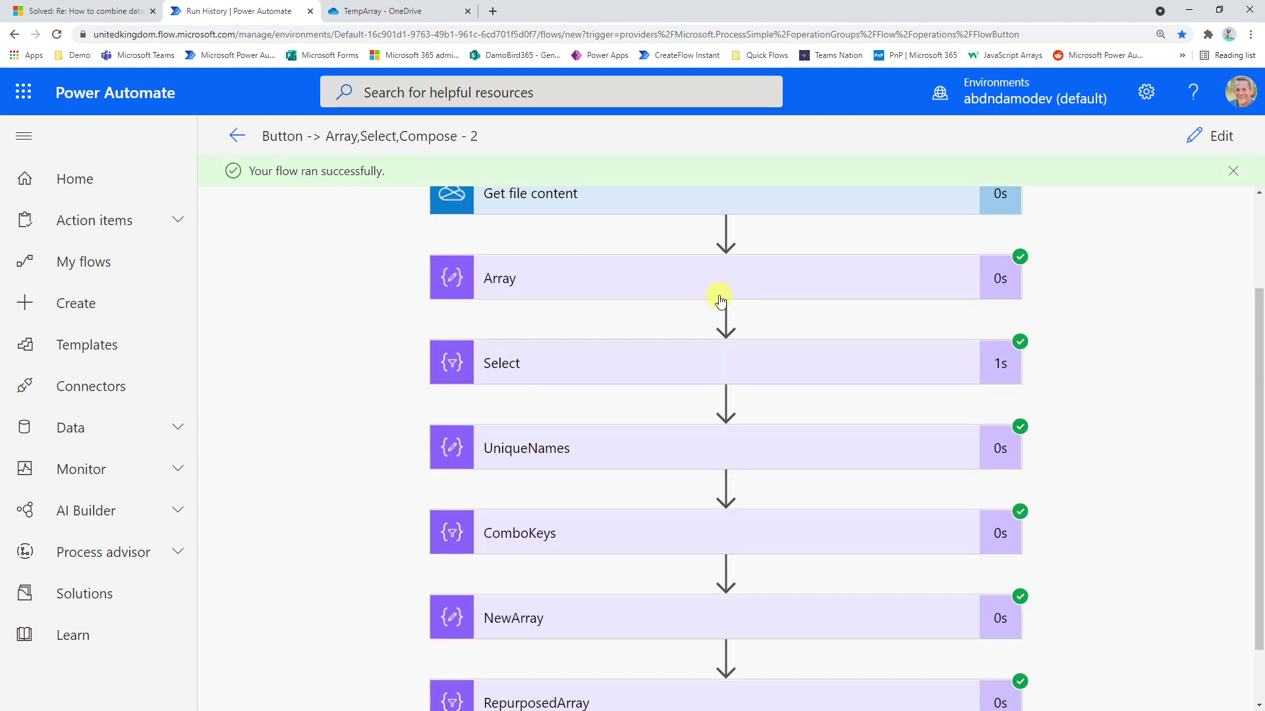
pyautogui.scroll(-1, 720, 300)
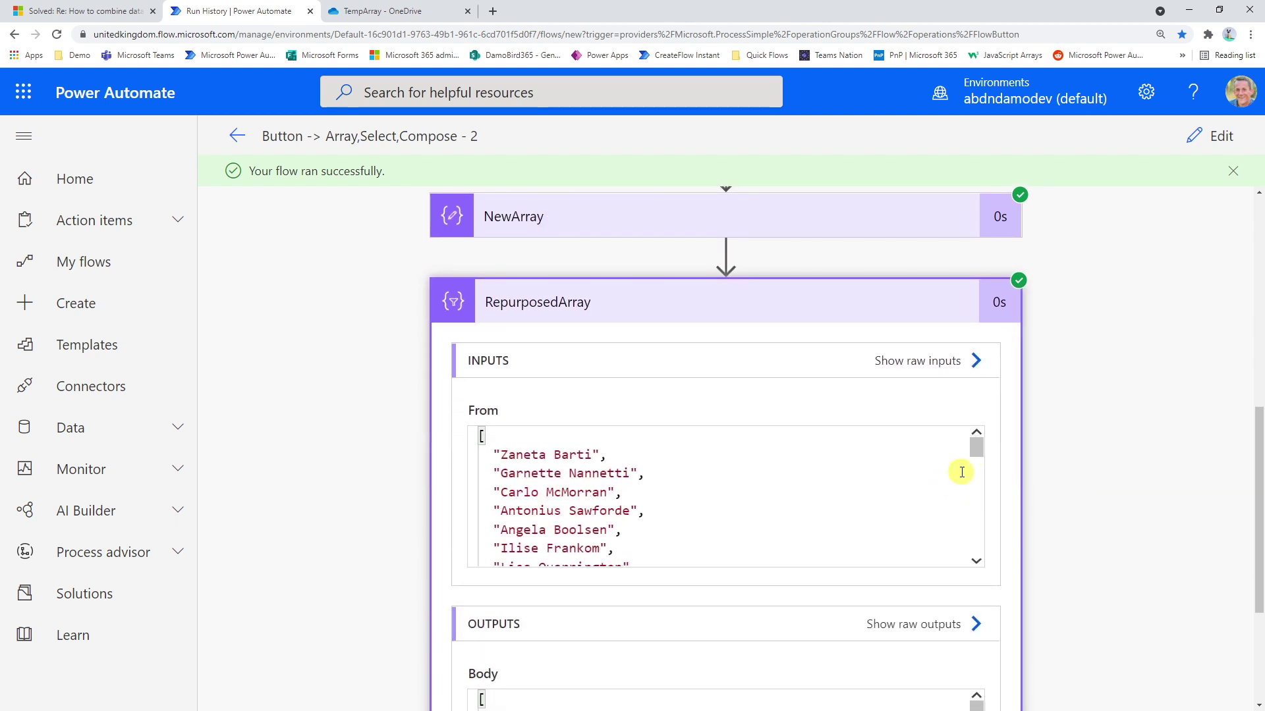
pyautogui.moveTo(977, 457); pyautogui.dragTo(1005, 562)
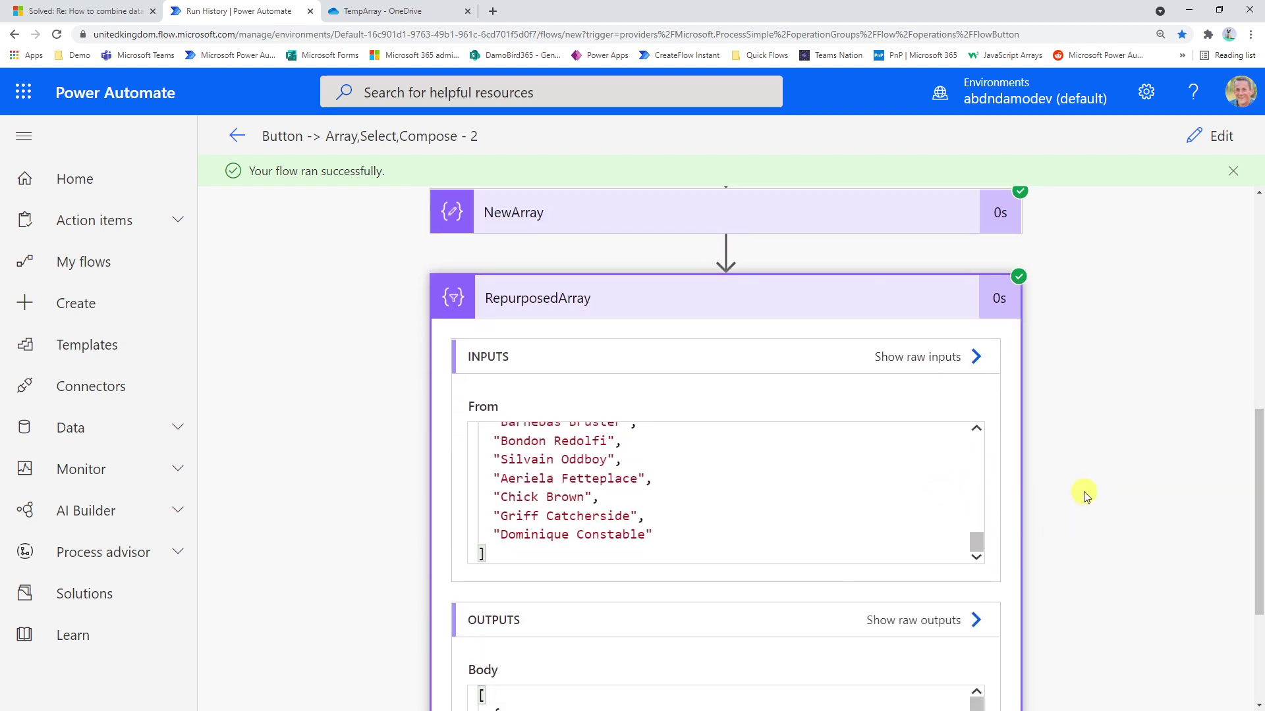
pyautogui.scroll(-2, 1081, 492)
pyautogui.scroll(-1, 1072, 487)
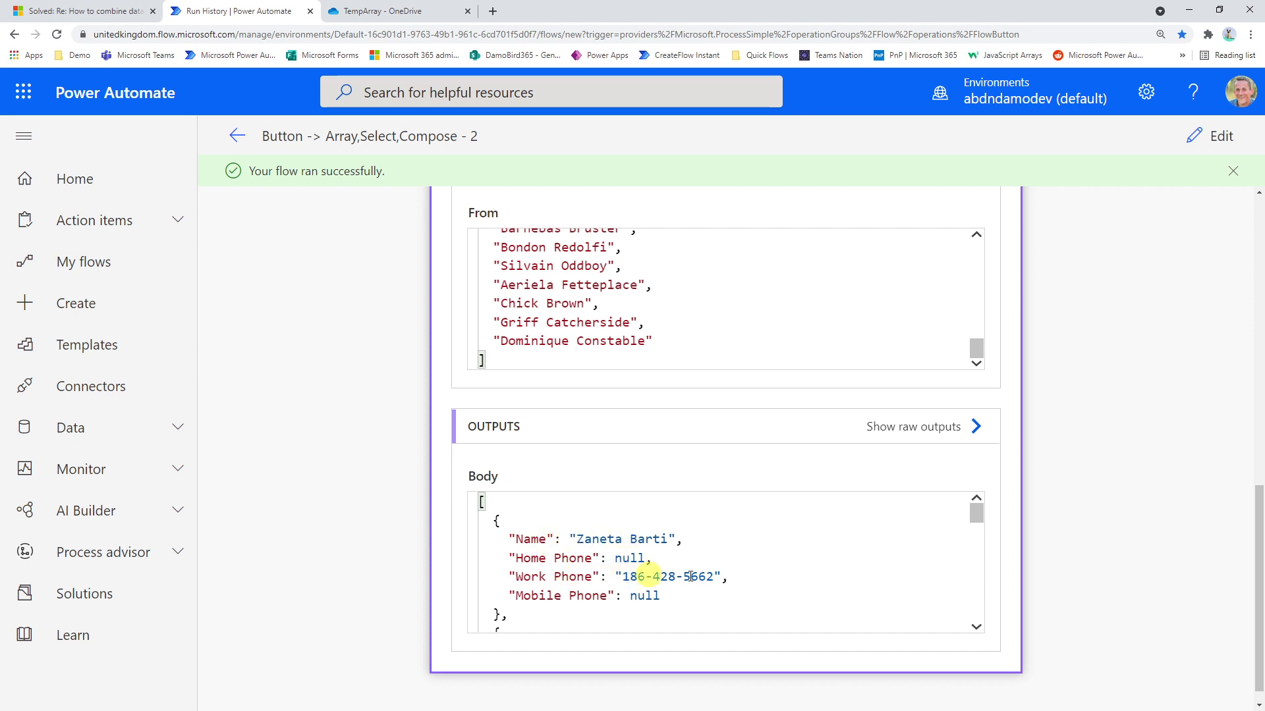
pyautogui.moveTo(978, 520); pyautogui.dragTo(978, 529)
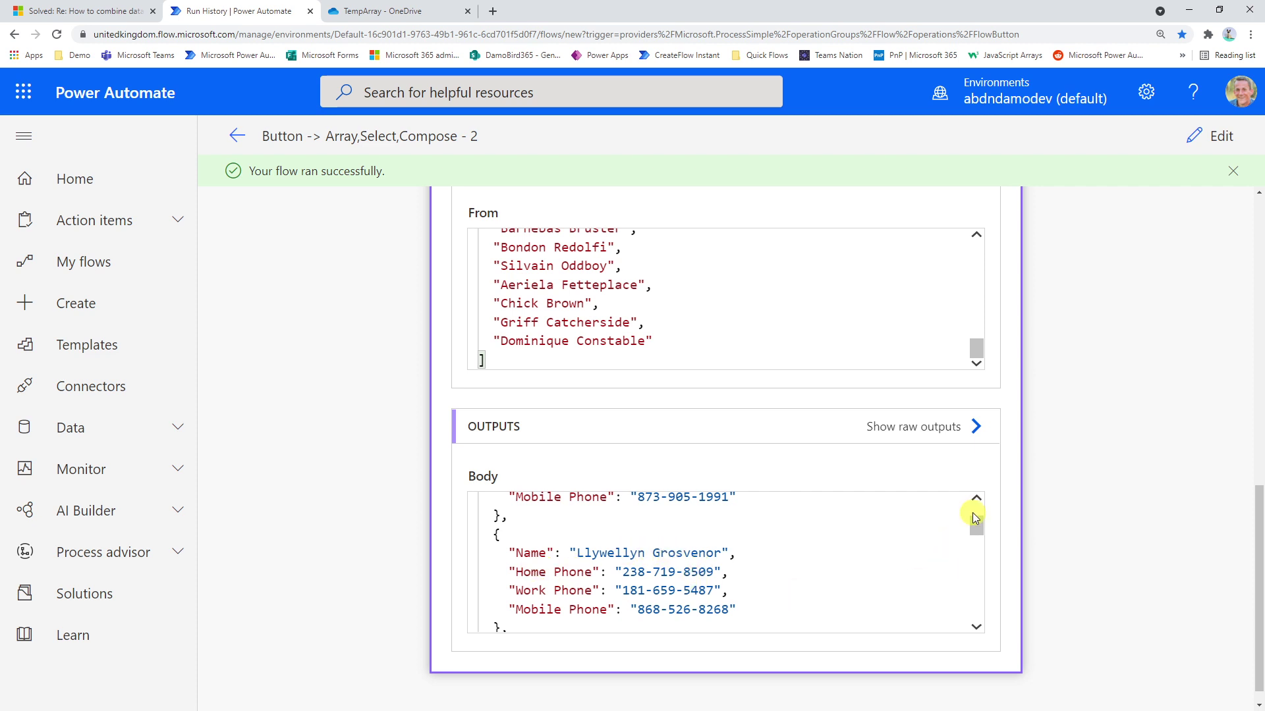
pyautogui.moveTo(975, 527); pyautogui.dragTo(992, 590)
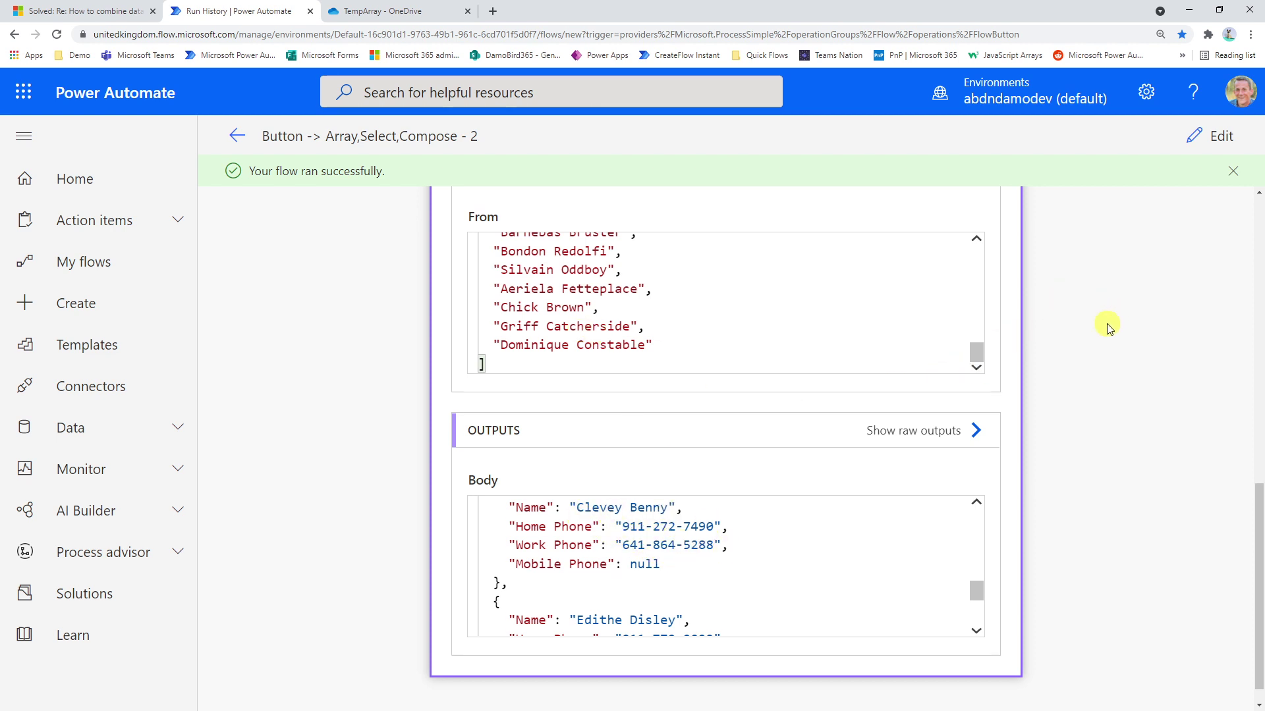
pyautogui.scroll(4, 1110, 301)
pyautogui.moveTo(1253, 485); pyautogui.dragTo(1253, 291)
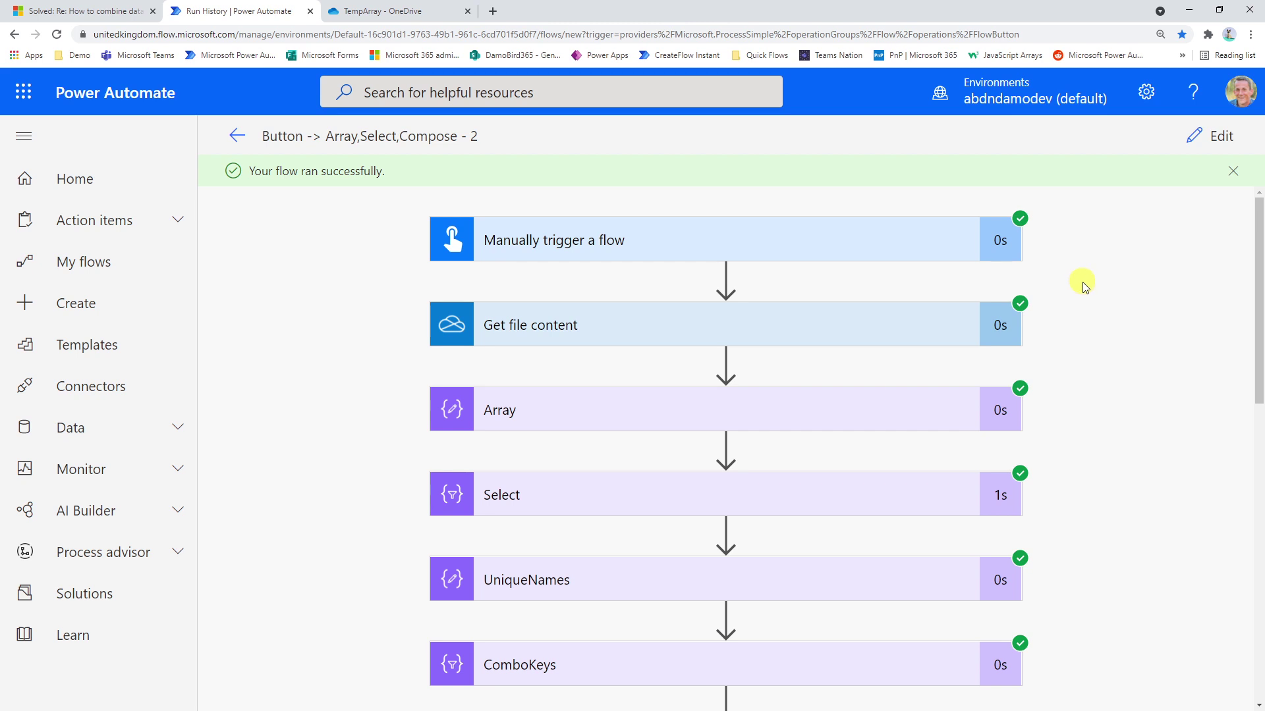
# Return to the flow's details page and open the most recent run from the 28-day run history.
pyautogui.click(1212, 138)
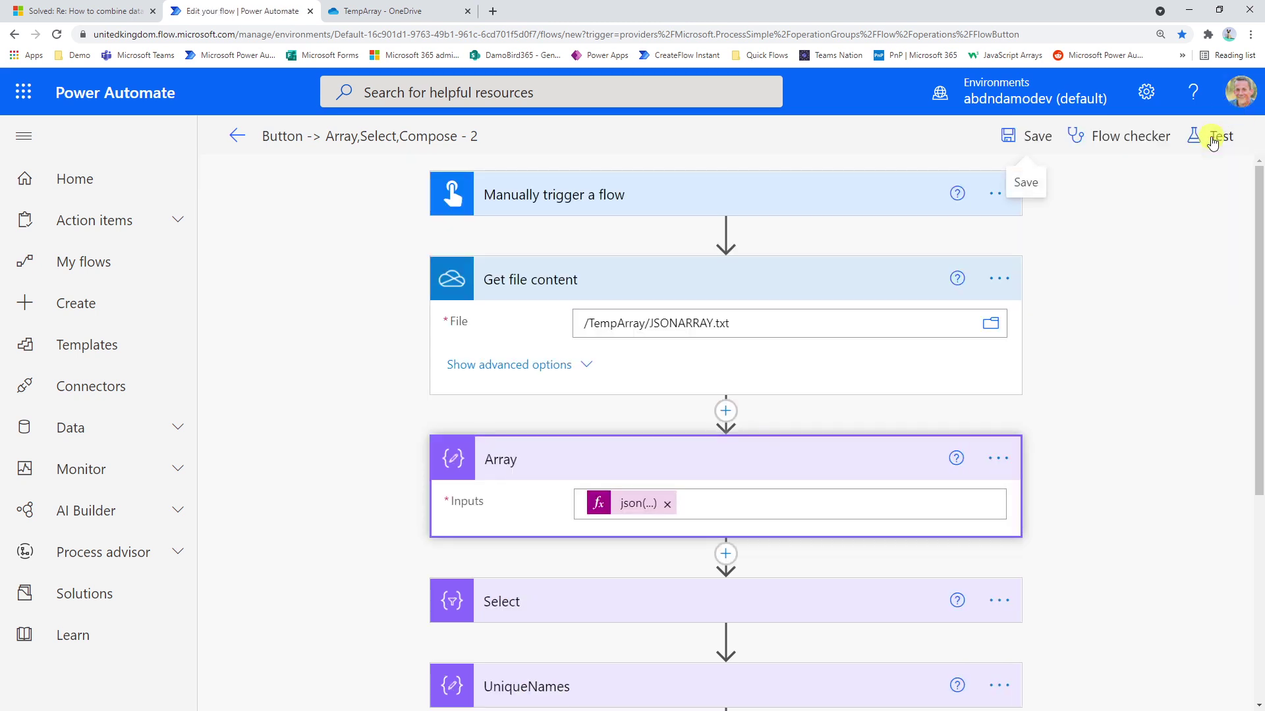
pyautogui.click(234, 135)
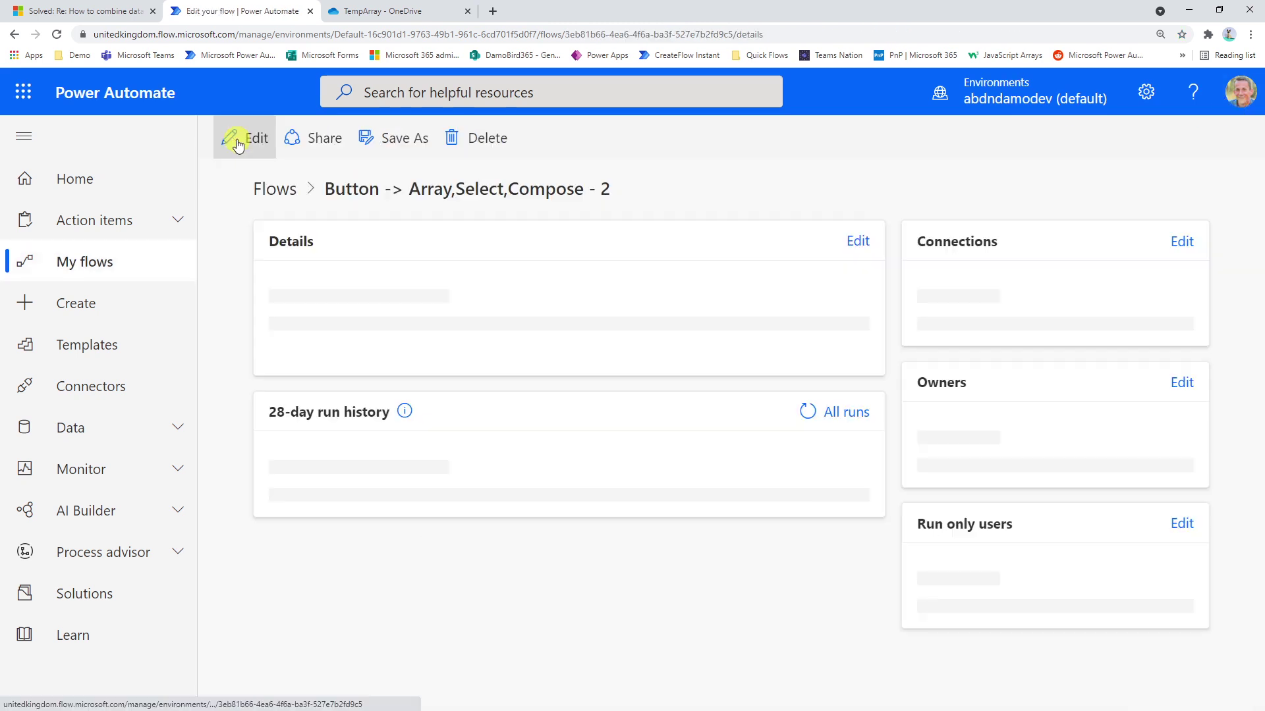
pyautogui.scroll(-3, 497, 407)
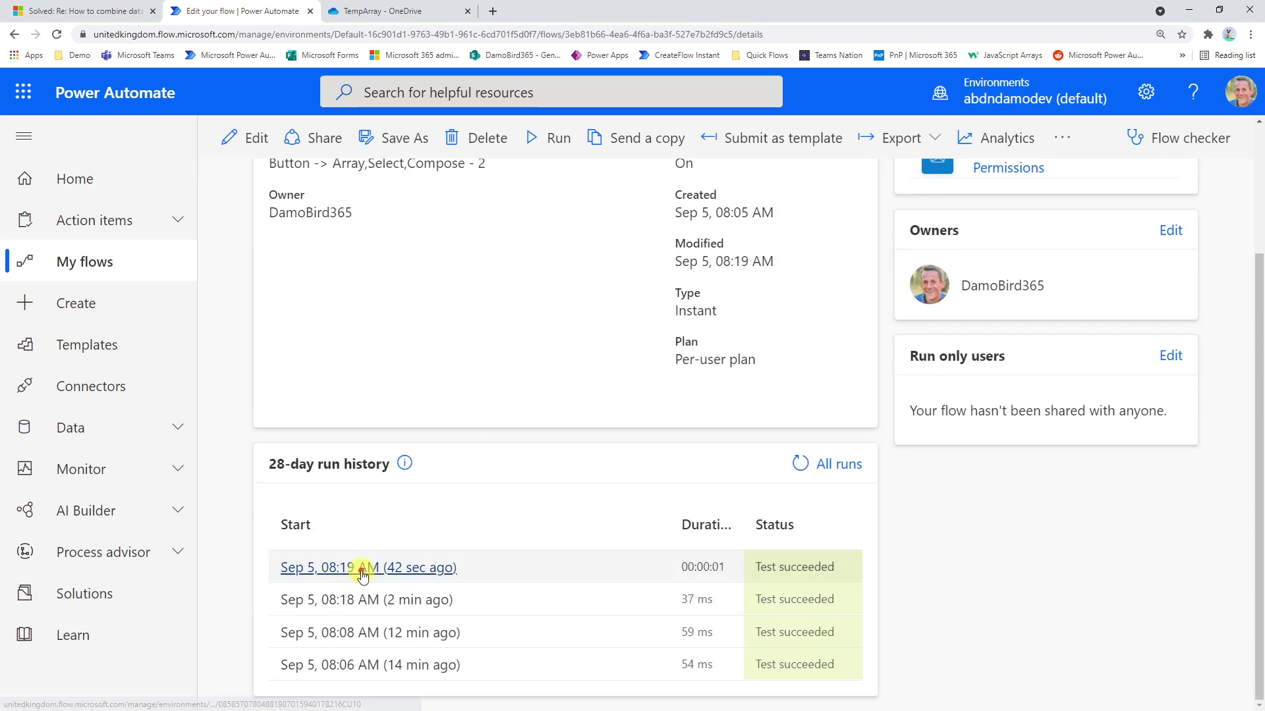
pyautogui.click(363, 573)
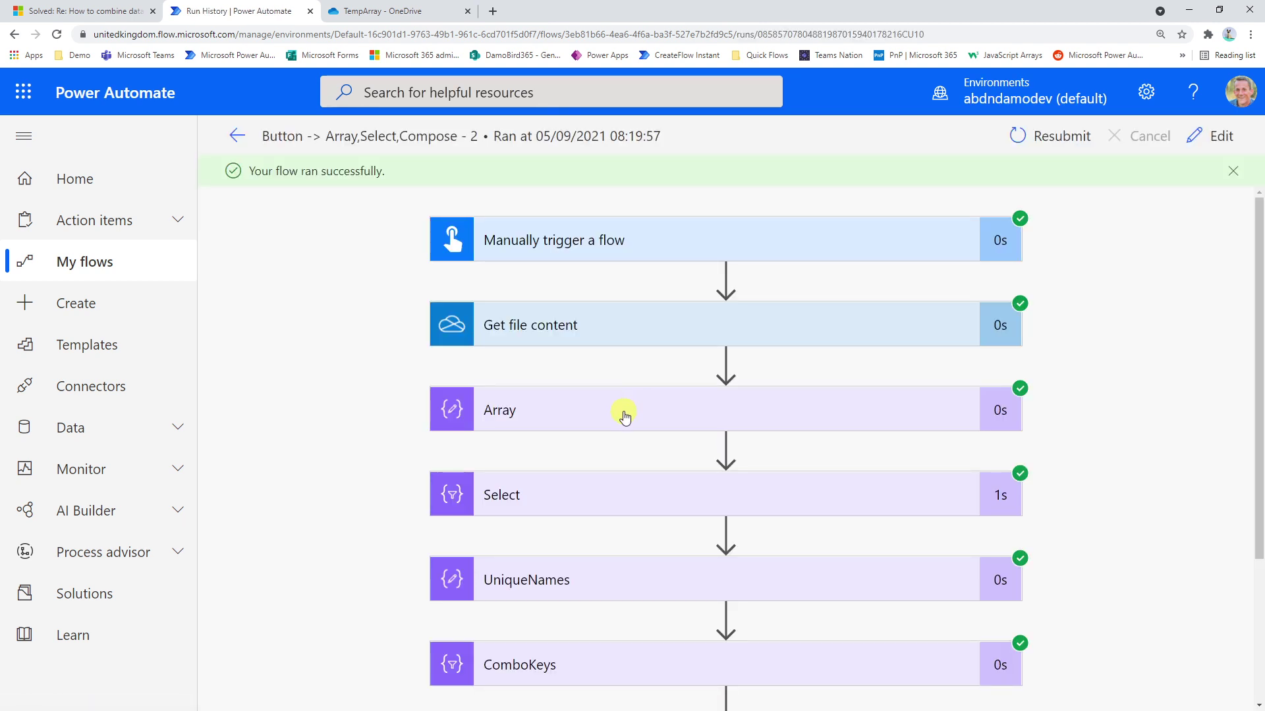
# Review the inputs and outputs of the Array and Select actions in this run, collapsing each when finished.
pyautogui.click(625, 416)
pyautogui.scroll(-6, 1080, 398)
pyautogui.scroll(4, 738, 408)
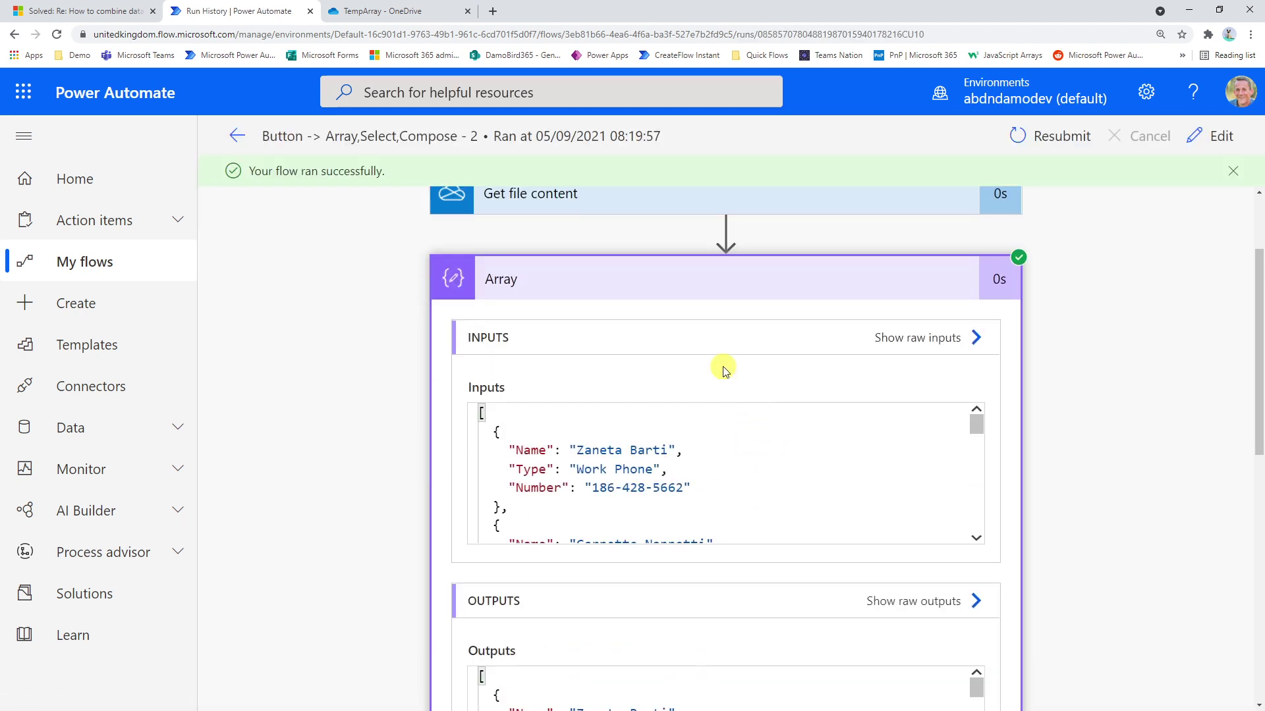
pyautogui.click(694, 284)
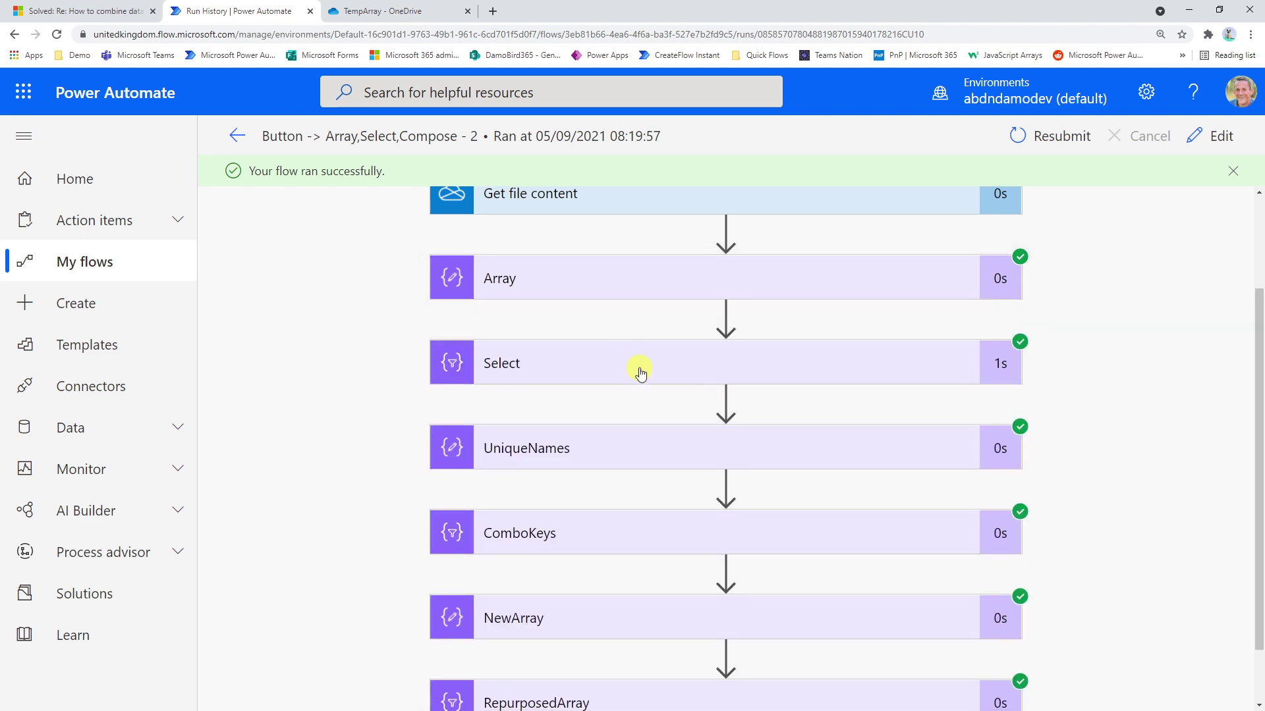
pyautogui.click(640, 372)
pyautogui.scroll(-3, 1166, 438)
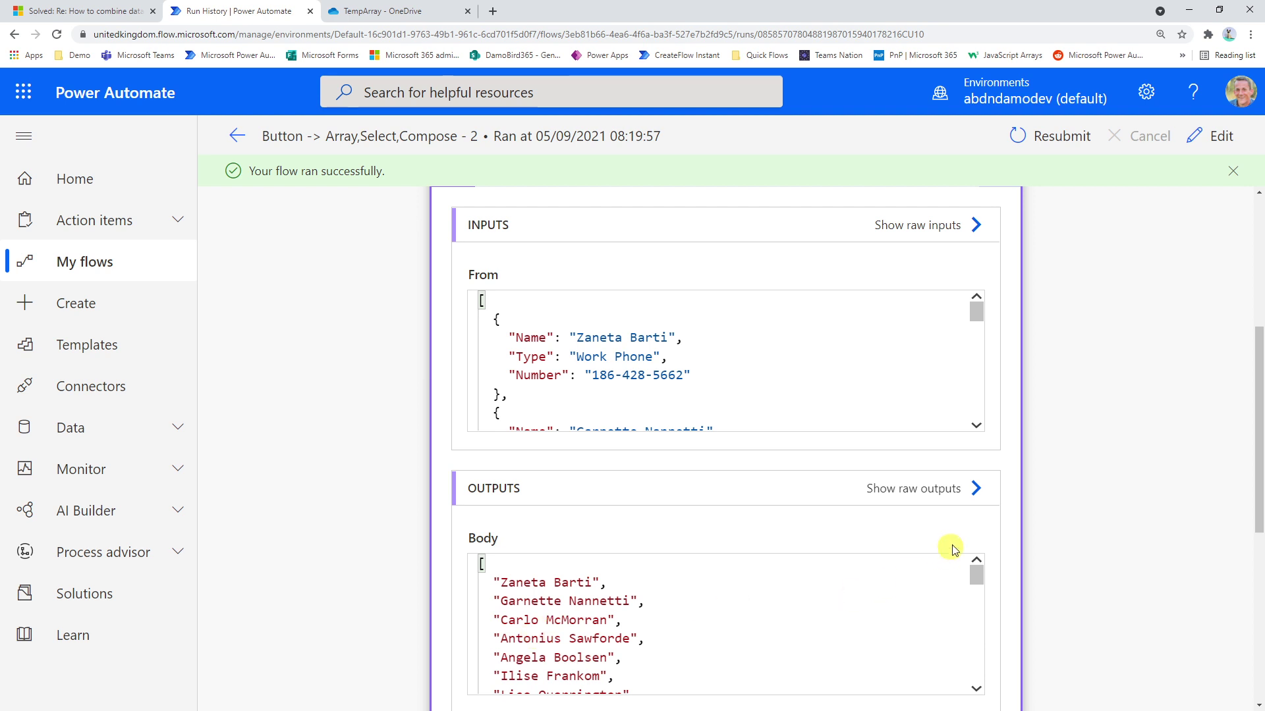
pyautogui.scroll(2, 582, 272)
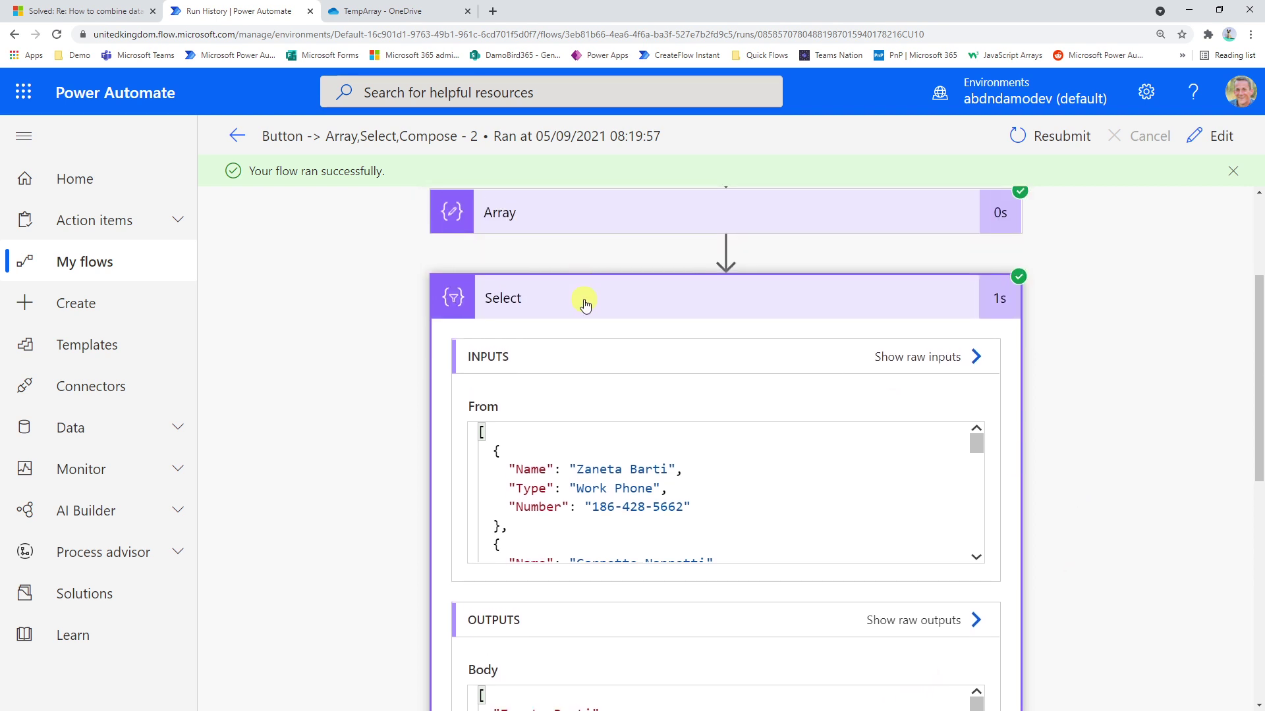
pyautogui.click(956, 301)
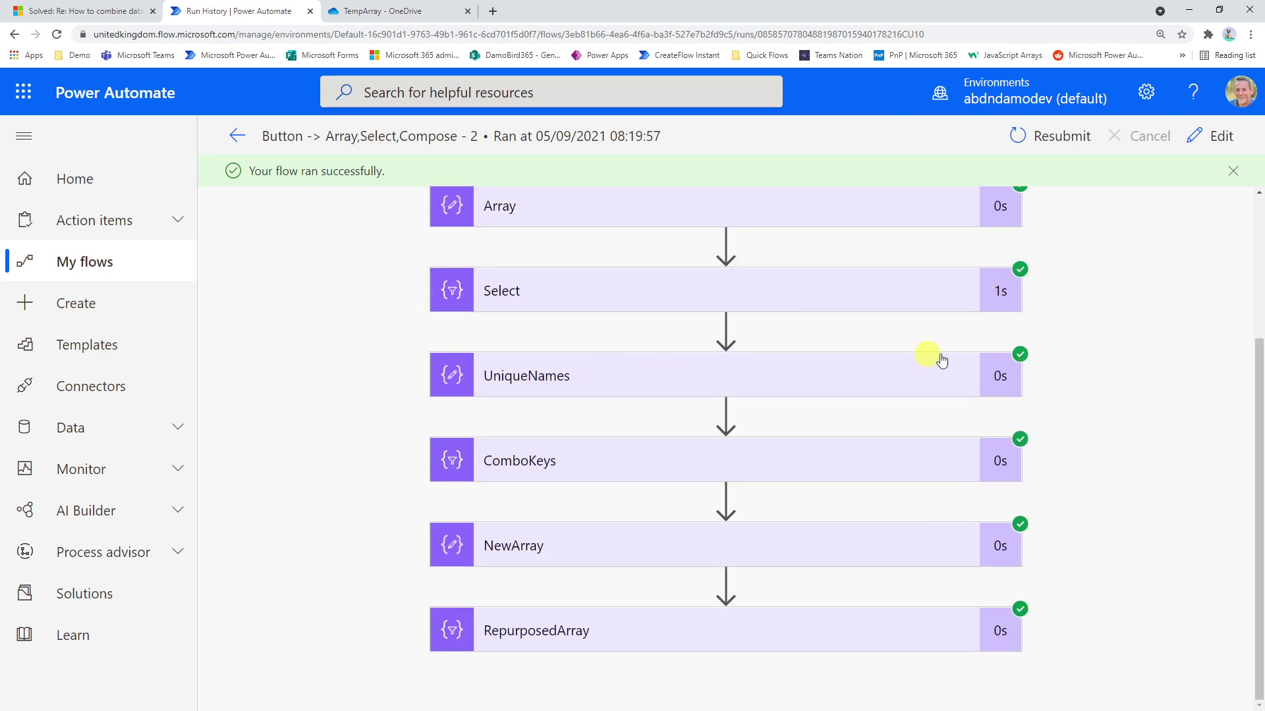
# Review the name lists in the UniqueNames action's inputs and outputs, and collapse the action.
pyautogui.click(926, 359)
pyautogui.scroll(-3, 1106, 373)
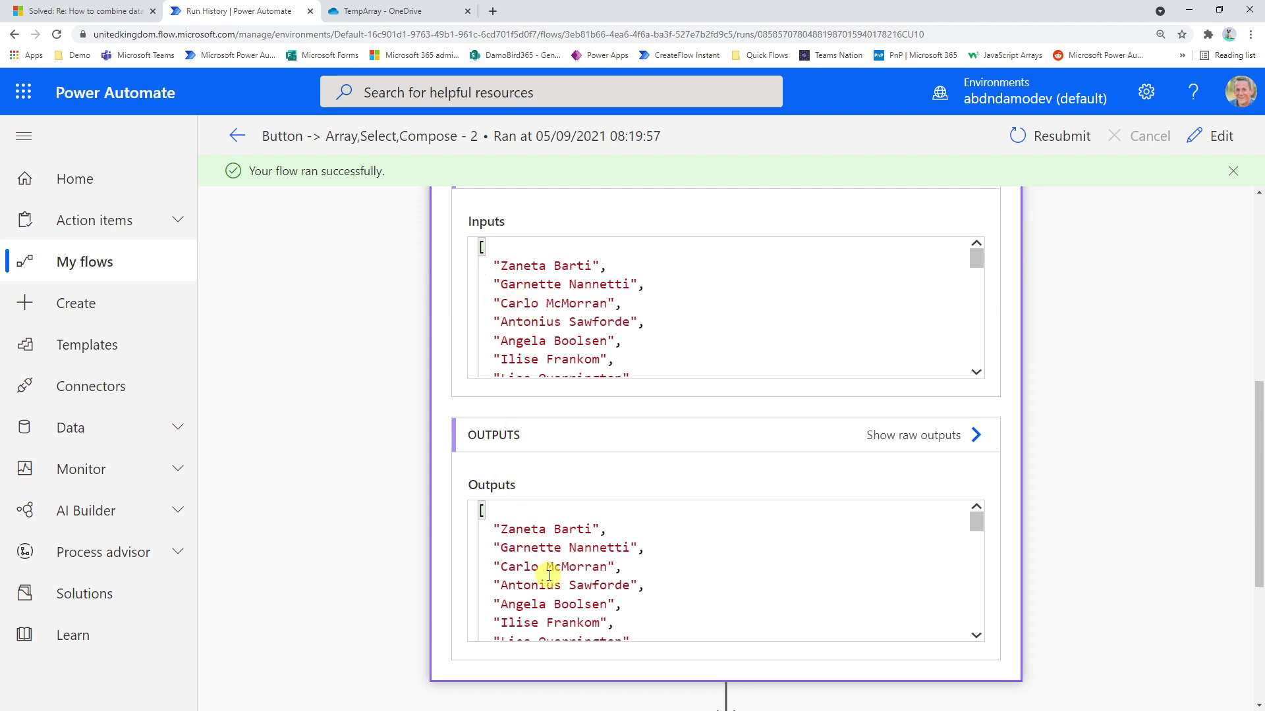
pyautogui.scroll(2, 1033, 366)
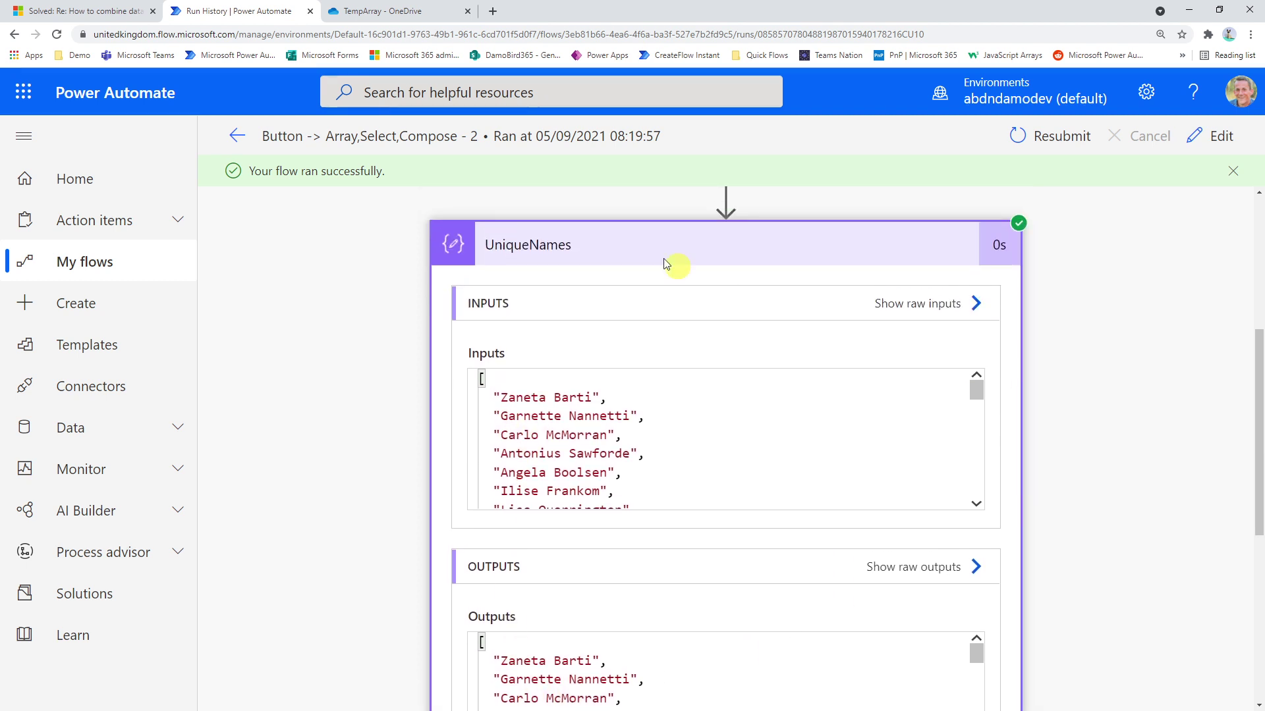
pyautogui.click(621, 244)
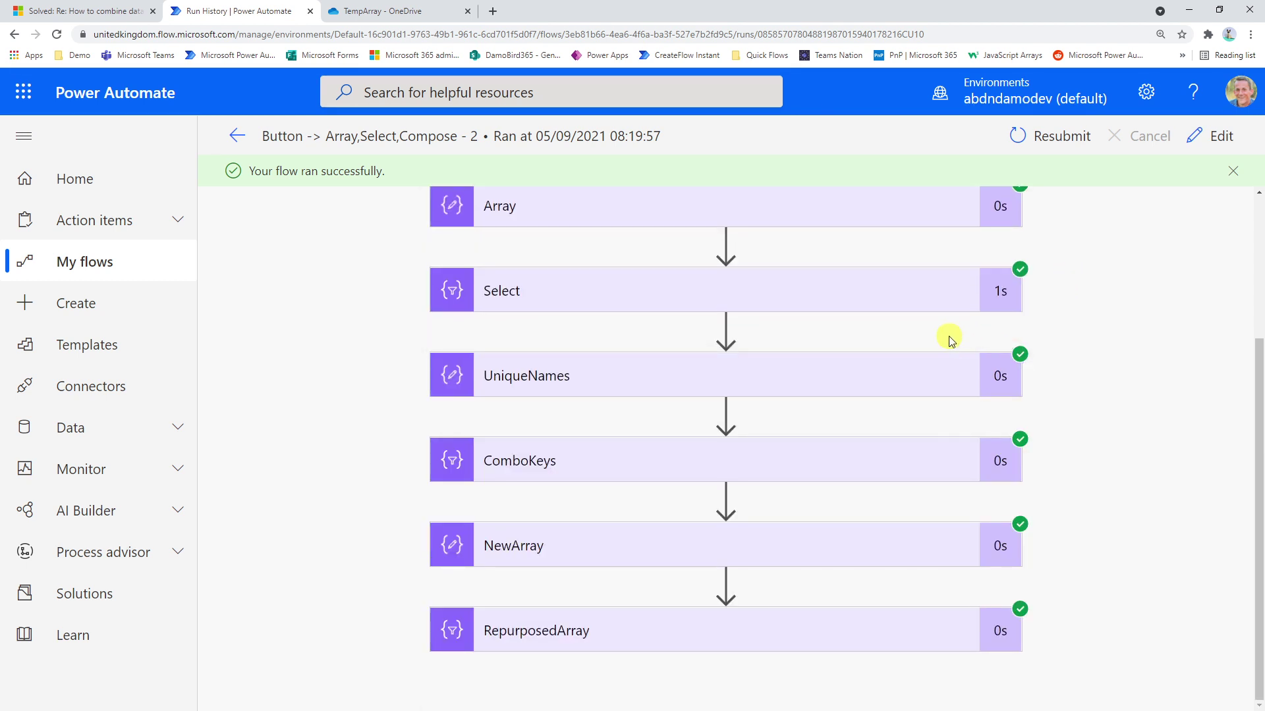
# Examine how ComboKeys combines the Name and Type fields into keys in its output, and collapse the action.
pyautogui.click(551, 466)
pyautogui.scroll(-3, 1108, 380)
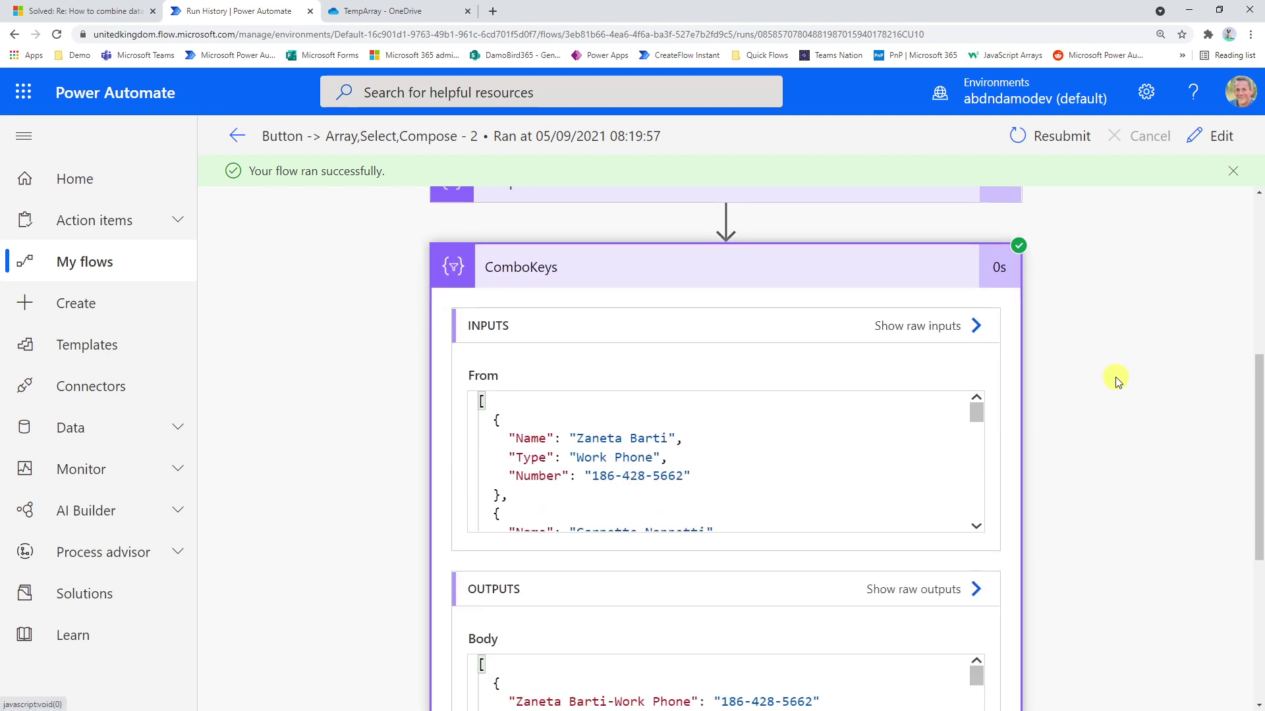
pyautogui.doubleClick(516, 435)
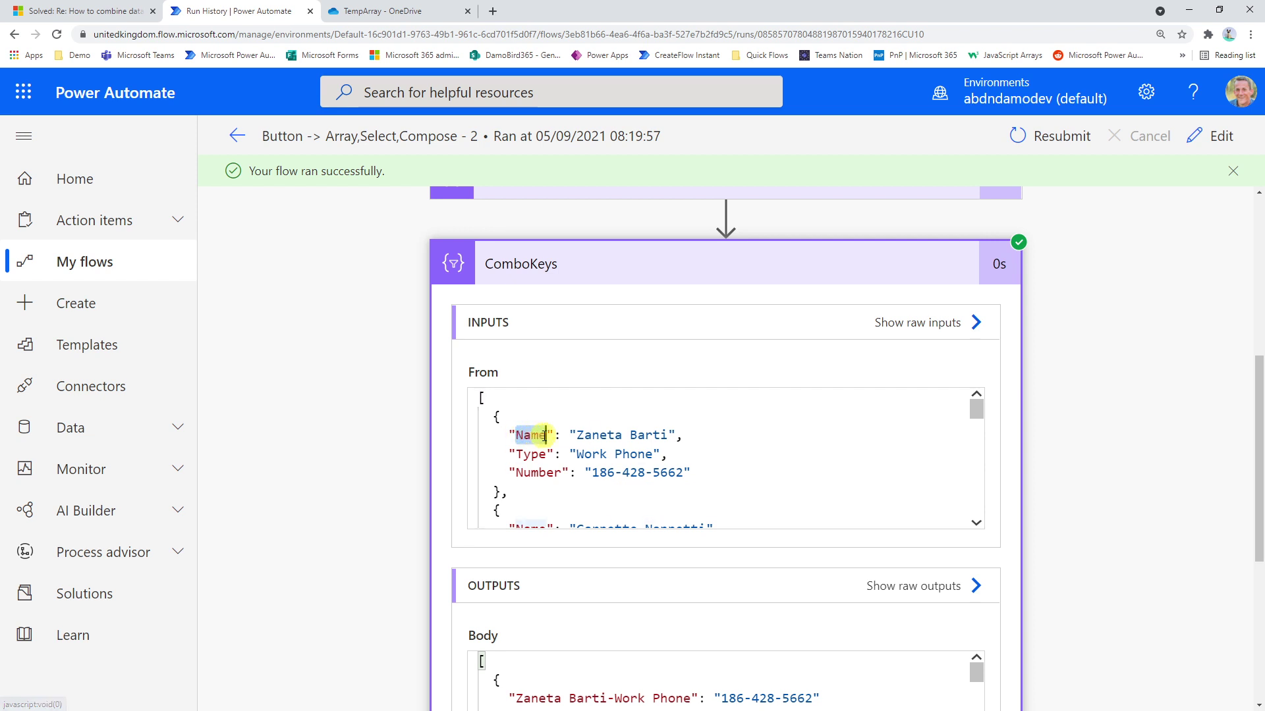
pyautogui.moveTo(522, 454); pyautogui.dragTo(553, 454)
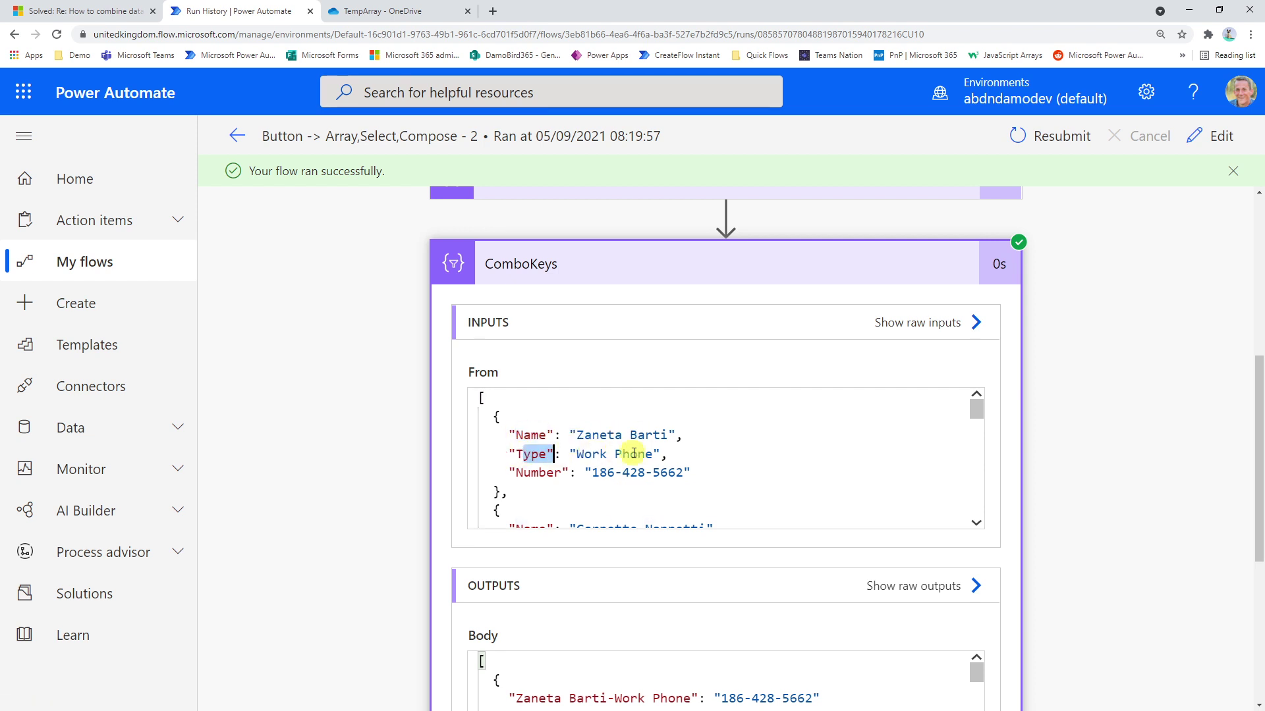
pyautogui.scroll(-4, 685, 503)
pyautogui.scroll(-2, 1109, 488)
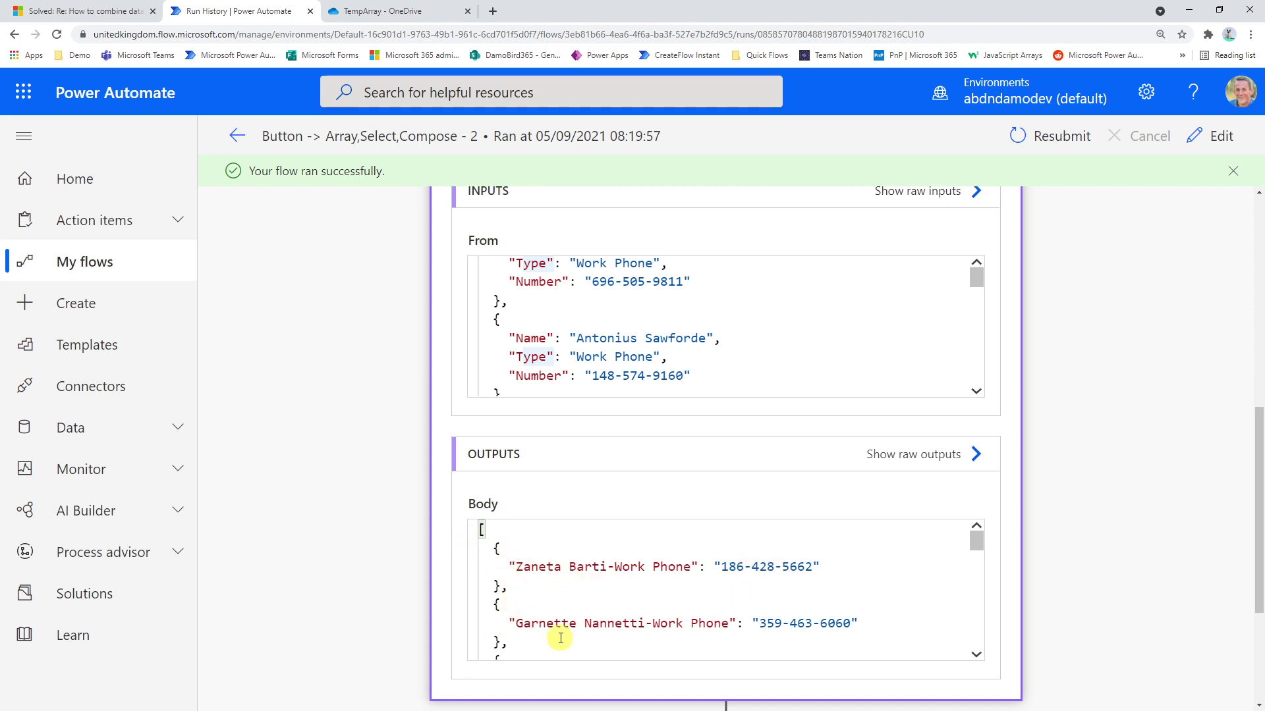
pyautogui.scroll(-2, 523, 614)
pyautogui.scroll(4, 1045, 528)
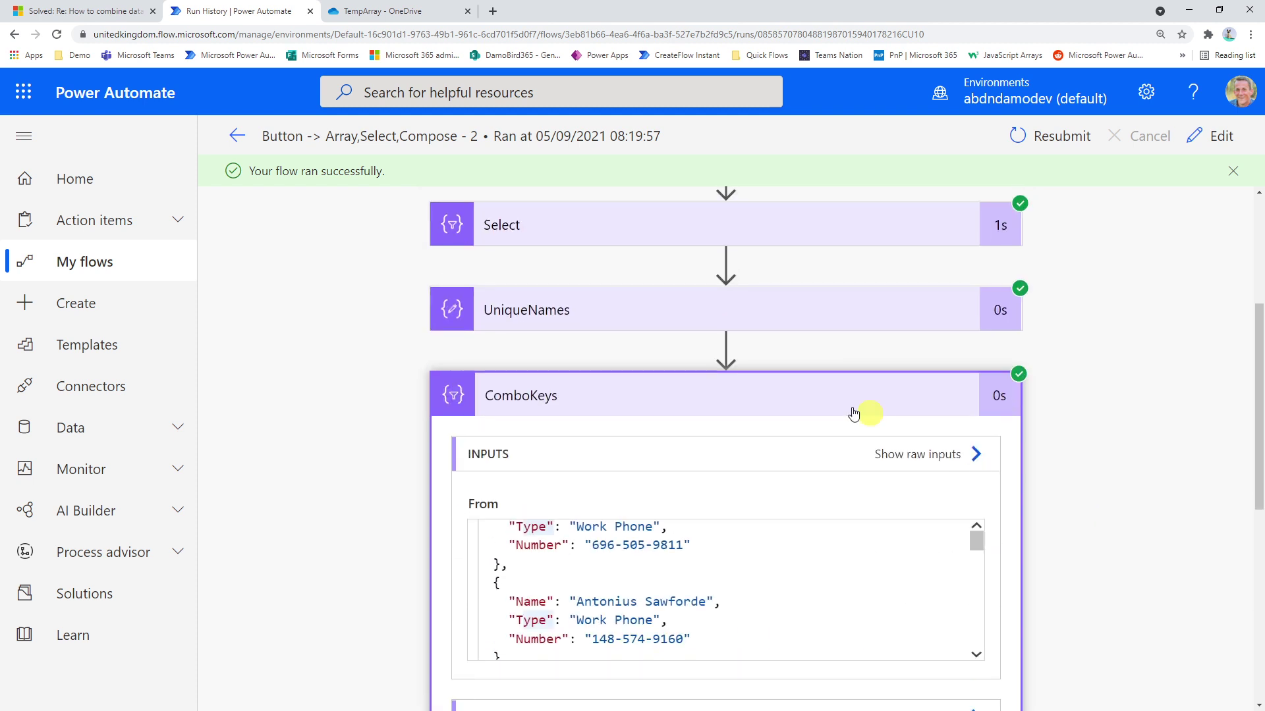
pyautogui.click(683, 398)
# Expand NewArray to examine the single object holding all name and phone type keys, and collapse the action.
pyautogui.click(531, 547)
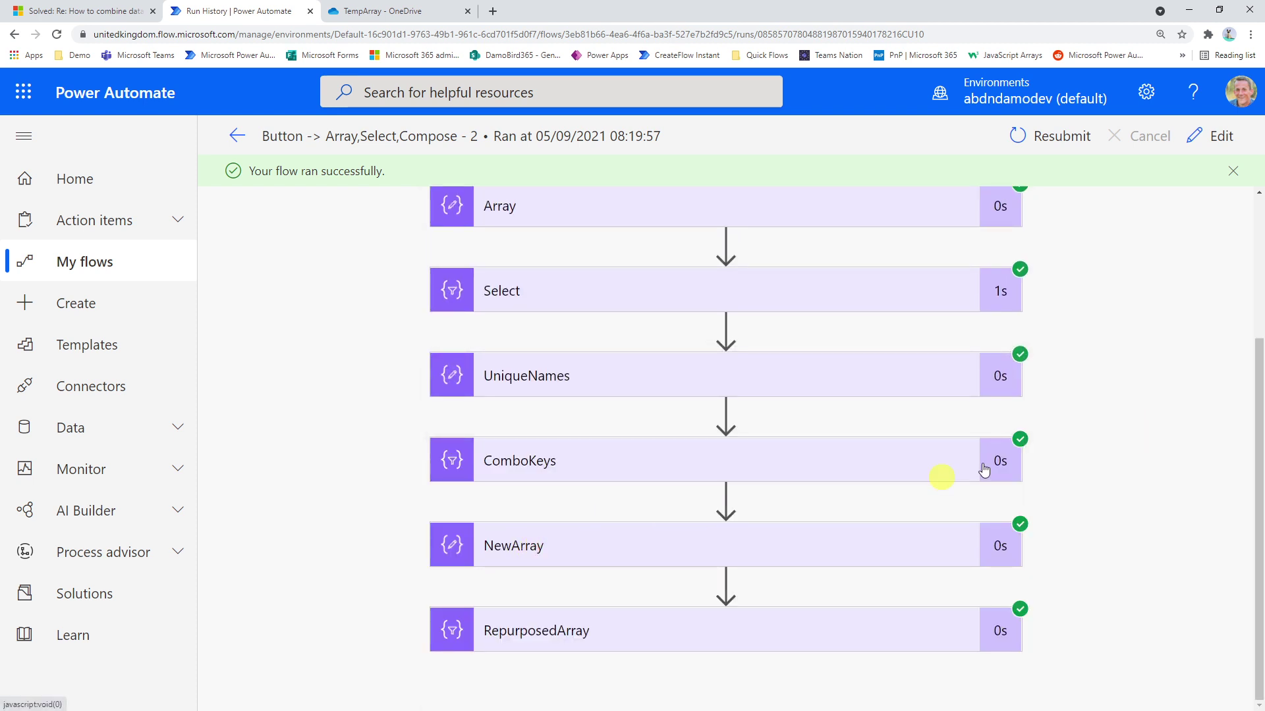
pyautogui.scroll(-3, 1078, 440)
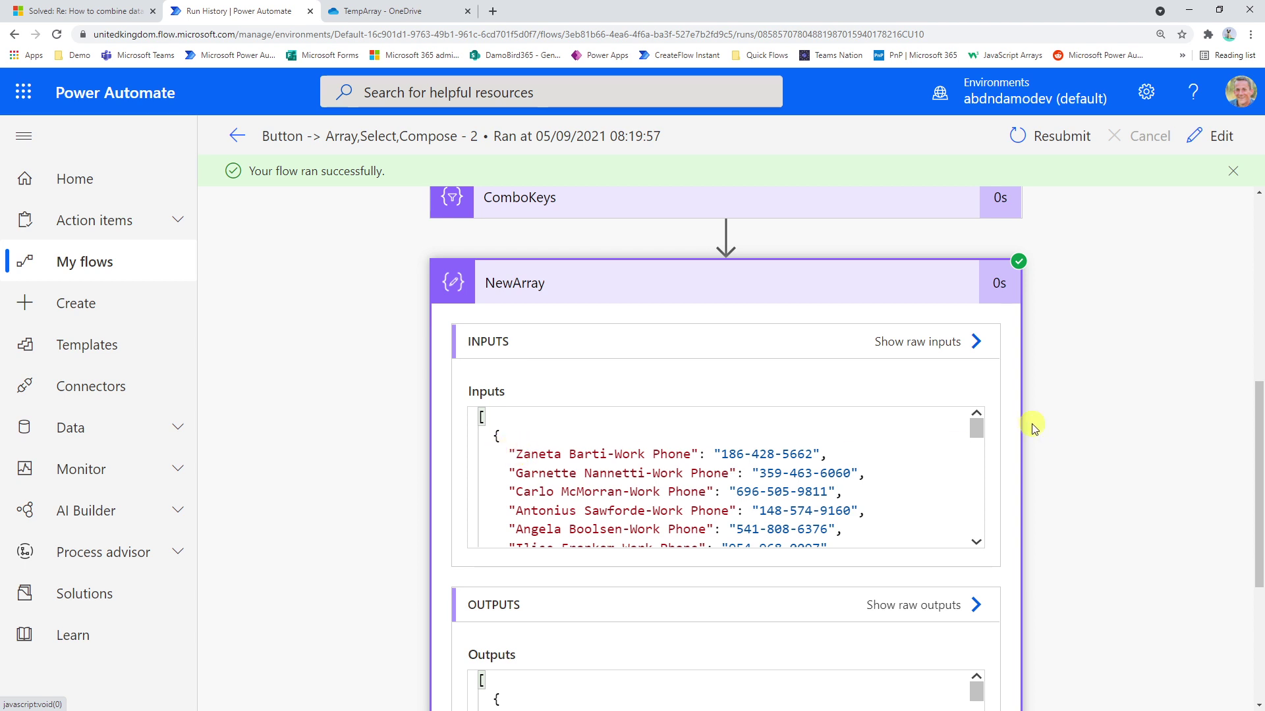
pyautogui.click(494, 436)
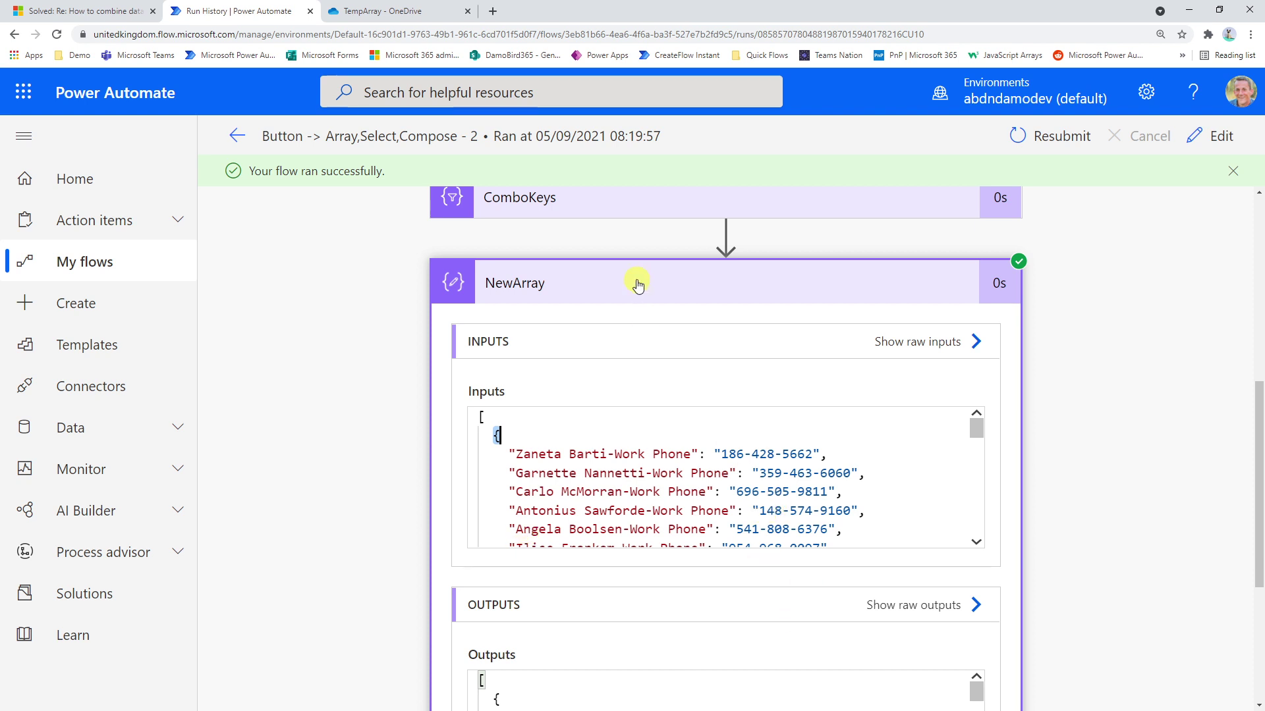
pyautogui.click(769, 293)
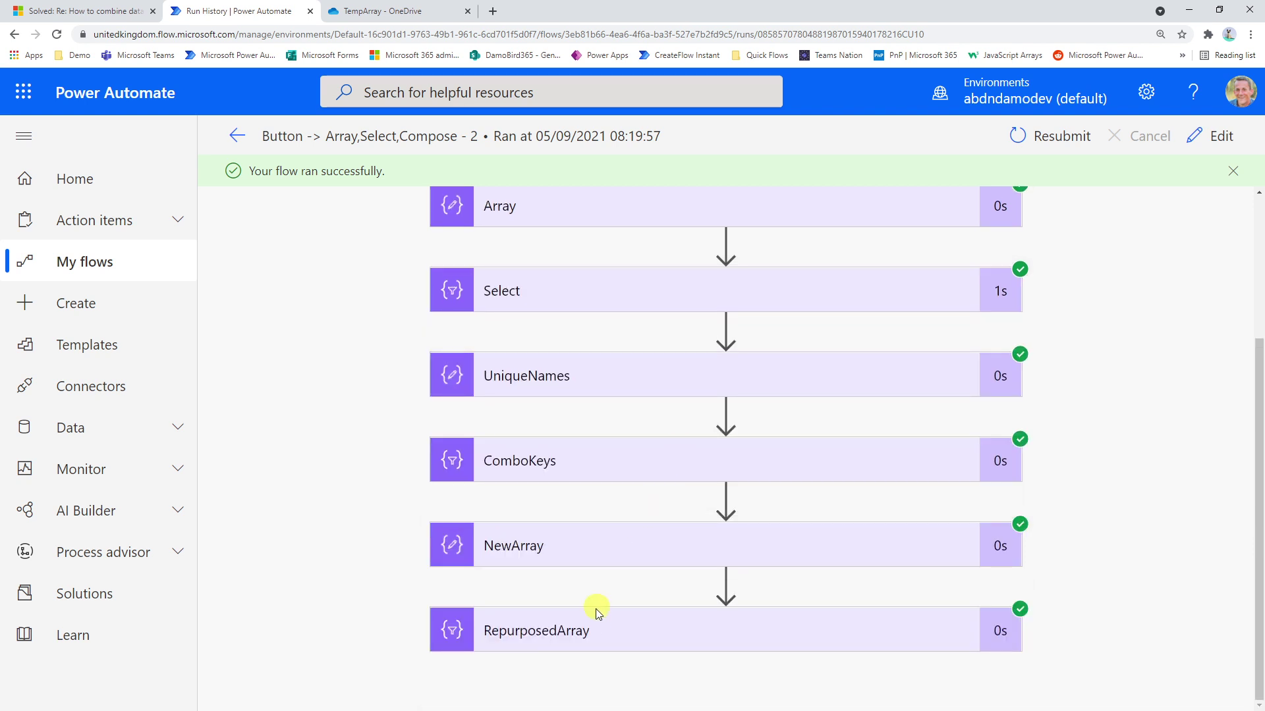
# Compare RepurposedArray's input names with its output of home, work and mobile phones per person in the reopened run.
pyautogui.click(729, 609)
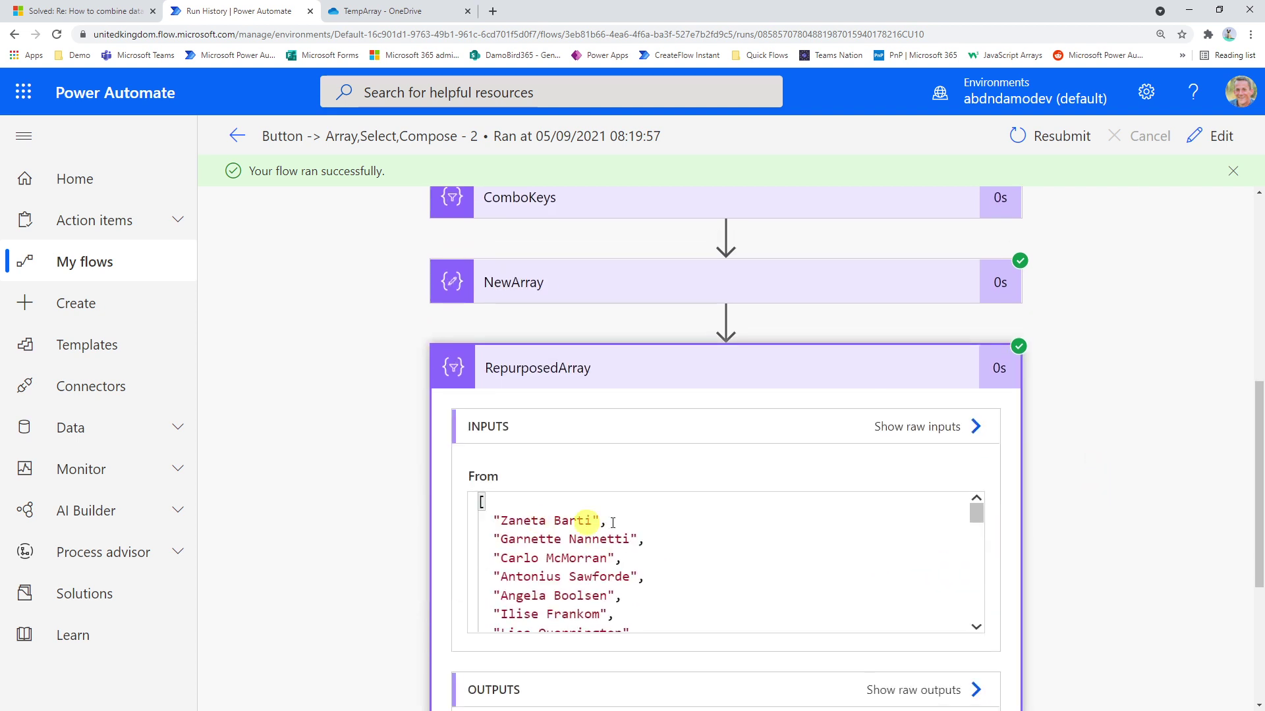
pyautogui.scroll(-2, 1107, 511)
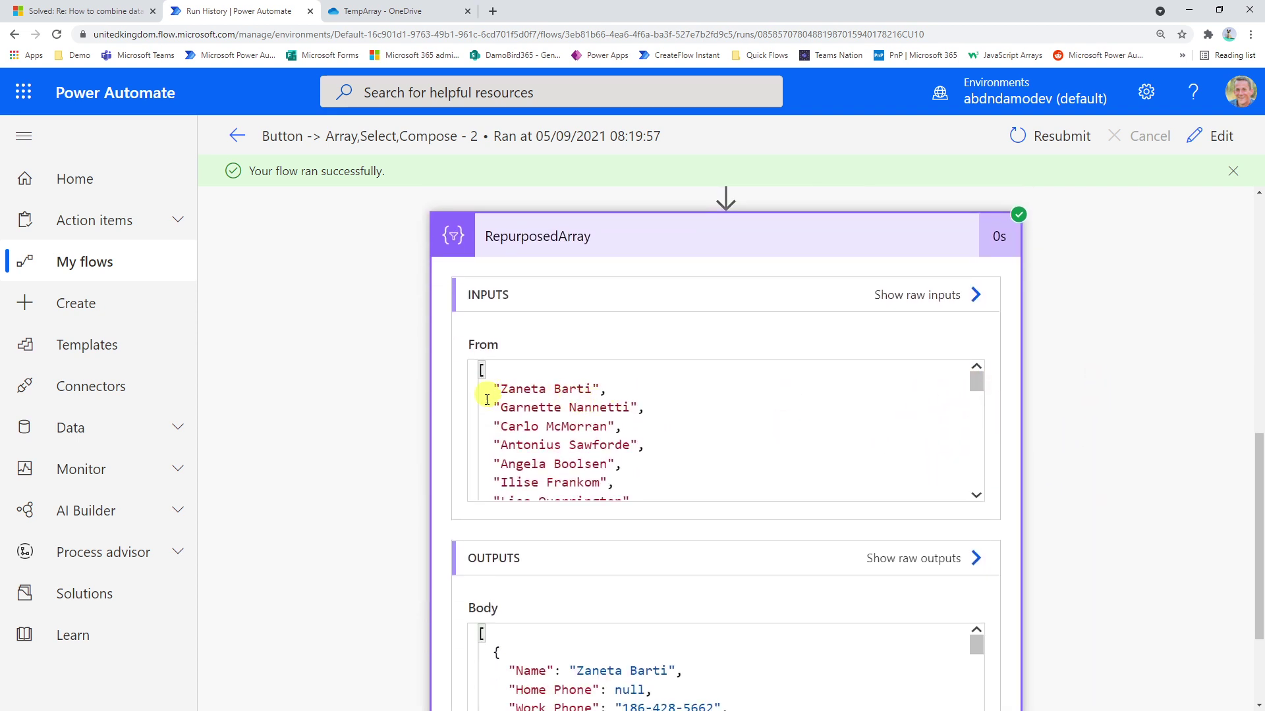
pyautogui.scroll(-2, 1186, 441)
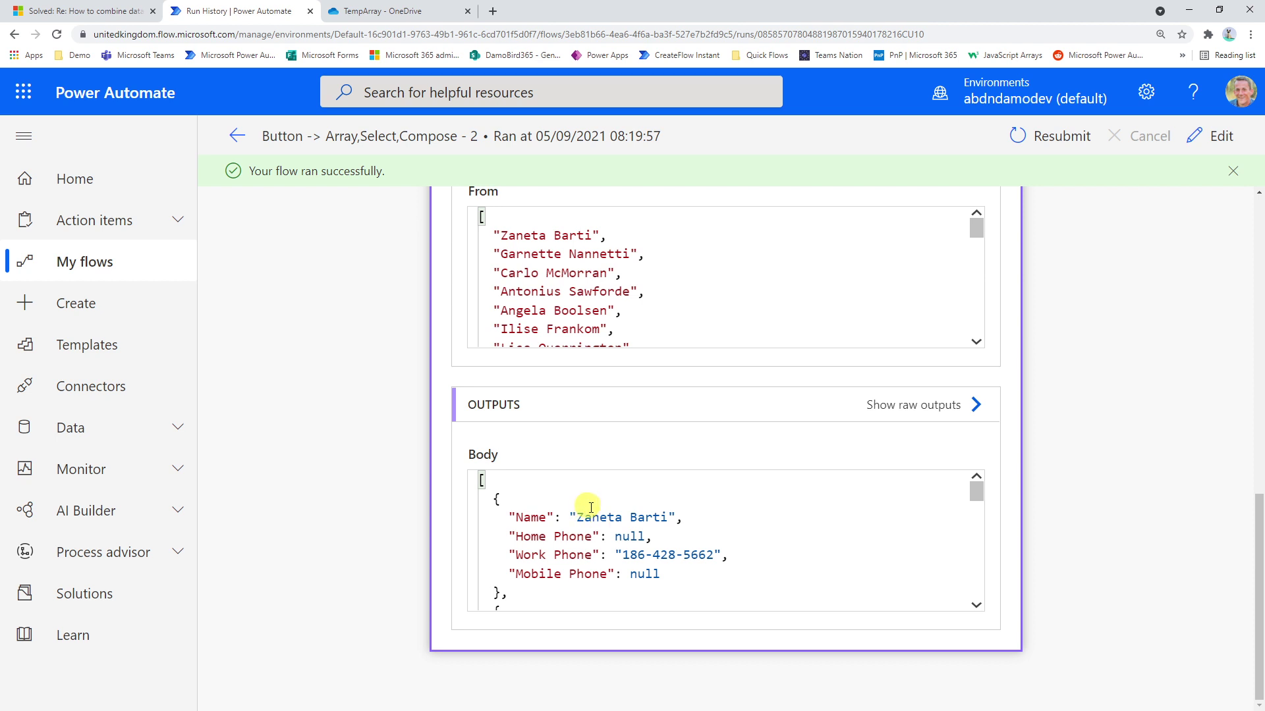
pyautogui.scroll(15, 1185, 524)
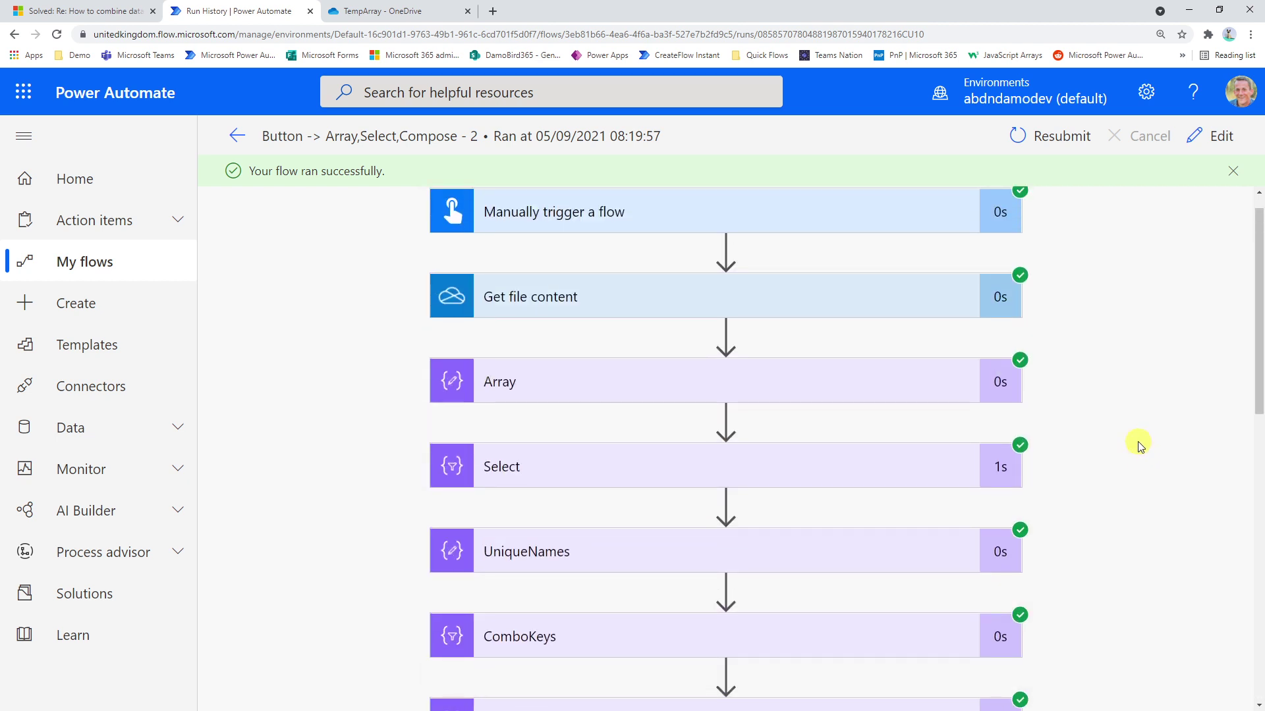